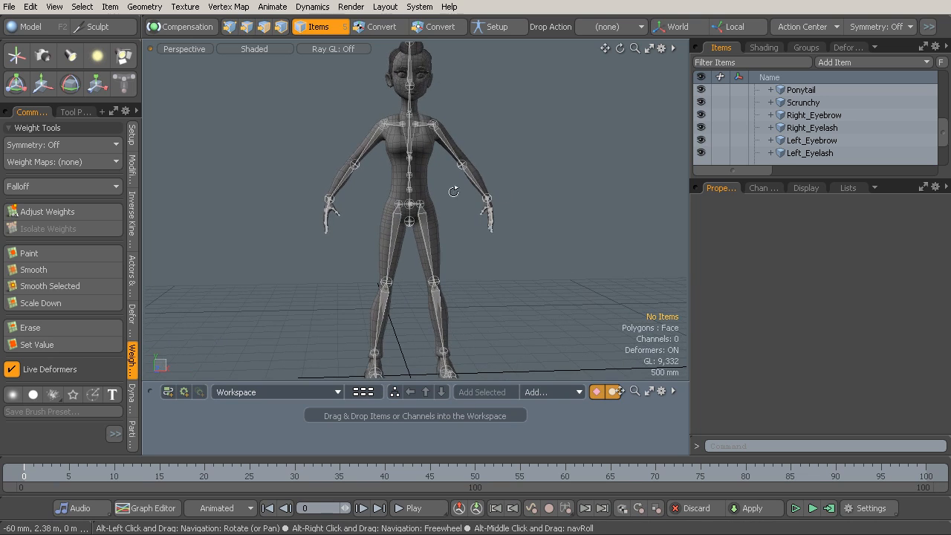
Step: Delete all the normalizing folders from the character's deformers
{"action": "left_click_drag", "start_coordinate": [456, 201], "coordinate": [485, 198], "text": "alt"}
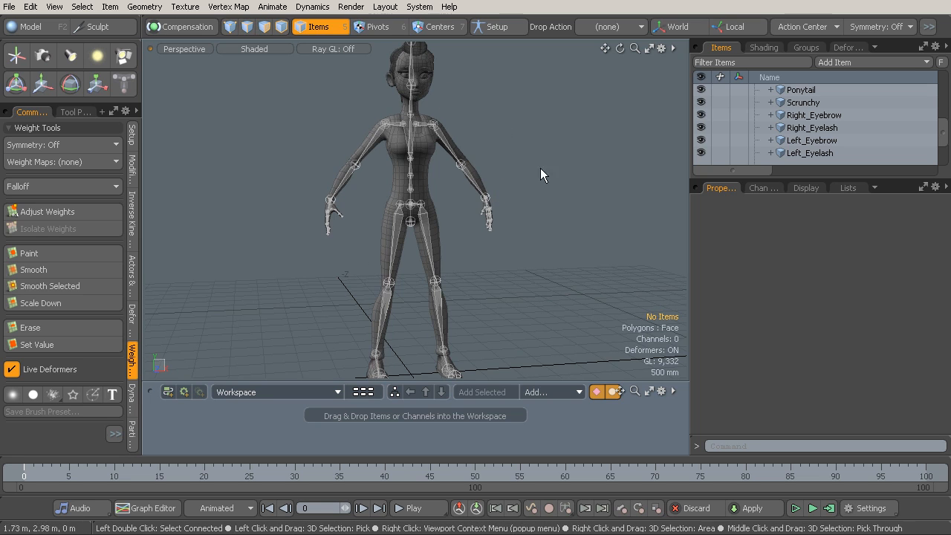
{"action": "left_click_drag", "start_coordinate": [513, 238], "coordinate": [484, 243], "text": "ctrl+alt"}
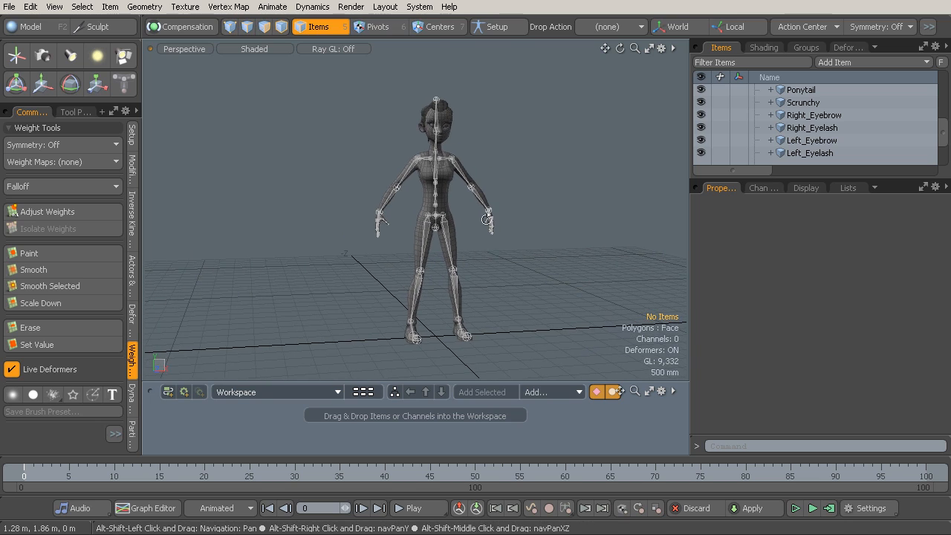
{"action": "left_click", "coordinate": [851, 49]}
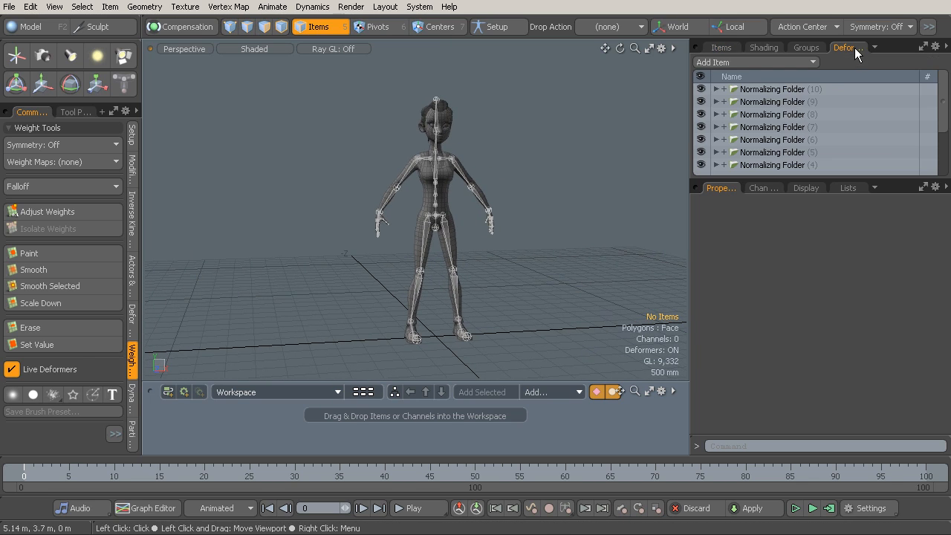
{"action": "left_click", "coordinate": [832, 89]}
{"action": "scroll", "coordinate": [942, 128], "scroll_direction": "down", "scroll_amount": 1}
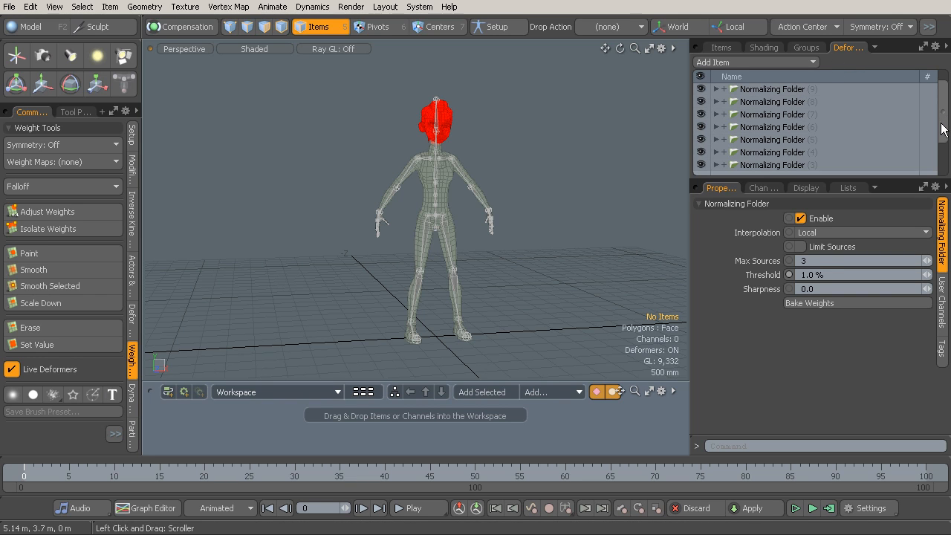
{"action": "scroll", "coordinate": [942, 128], "scroll_direction": "down", "scroll_amount": 2}
{"action": "left_click", "coordinate": [812, 164], "text": "shift"}
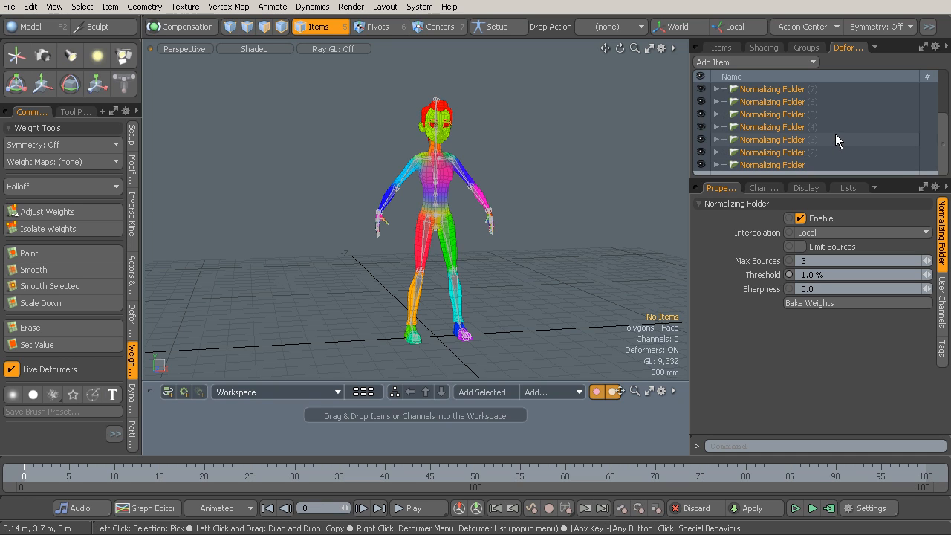
{"action": "key", "text": "Delete"}
Step: Rotate the Skeleton_bind_head joint with the local action center to about 26° X, 14° Y and 24° Z
{"action": "scroll", "coordinate": [570, 136], "scroll_direction": "up", "scroll_amount": 5}
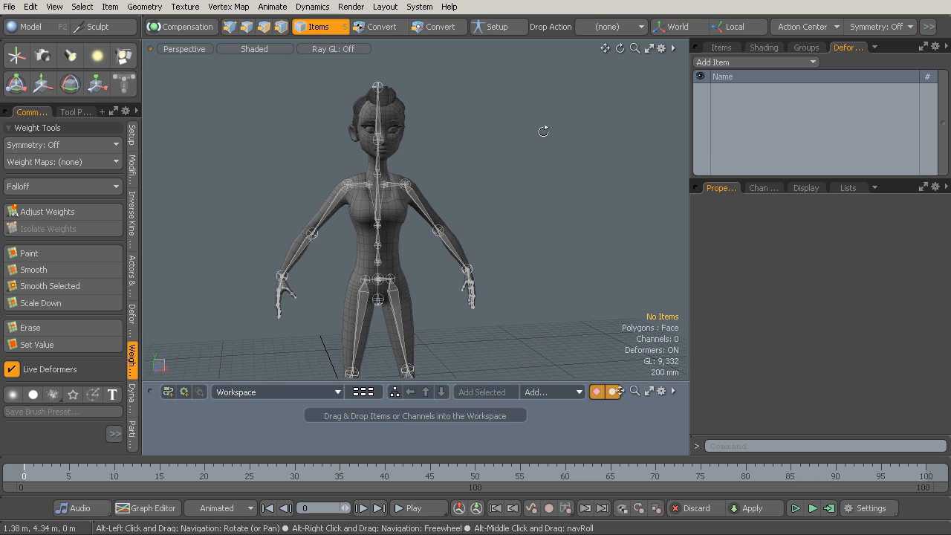
{"action": "left_click", "coordinate": [381, 113]}
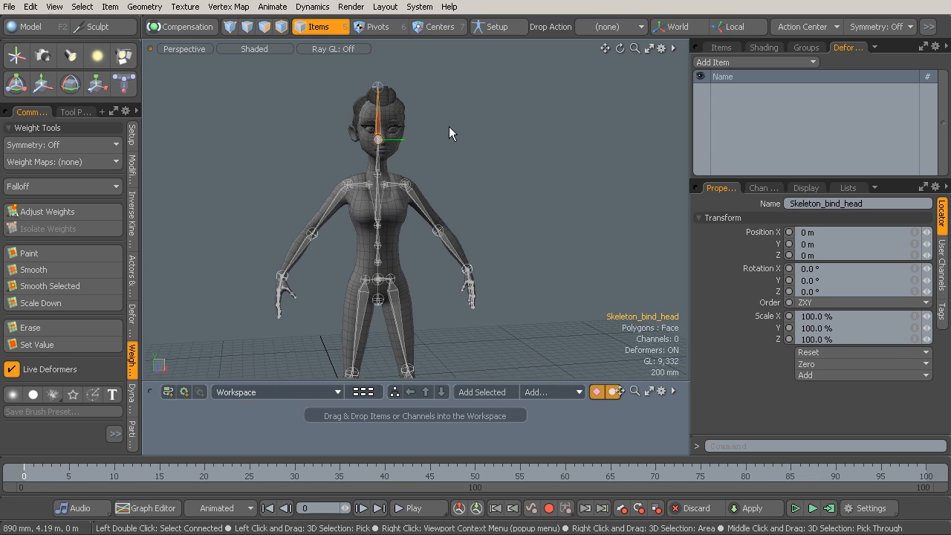
{"action": "key", "text": "e"}
{"action": "left_click", "coordinate": [734, 26]}
{"action": "left_click_drag", "start_coordinate": [554, 116], "coordinate": [568, 149]}
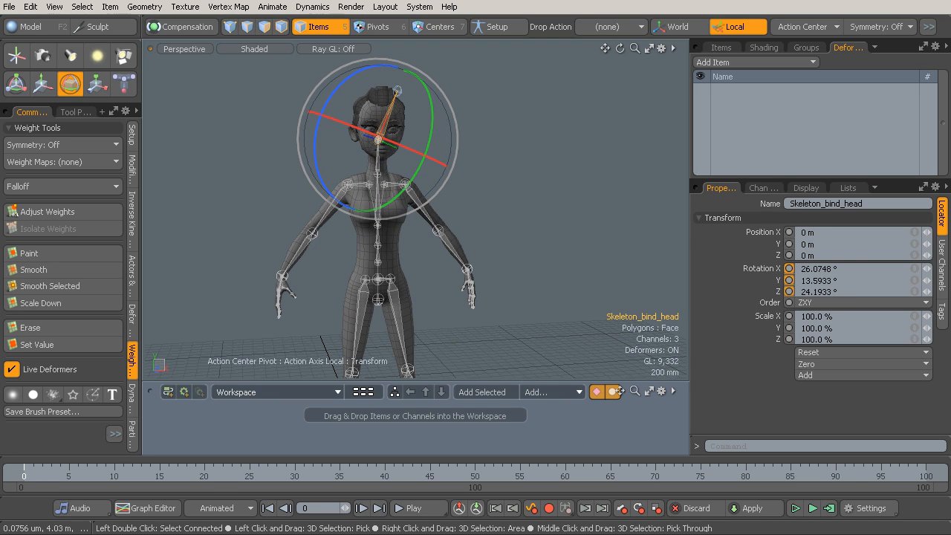
Step: Undo the head joint rotation and the deletion of the normalizing folders, leaving no items selected
{"action": "key", "text": "ctrl+z"}
{"action": "key", "text": "ctrl+z"}
{"action": "key", "text": "ctrl+z"}
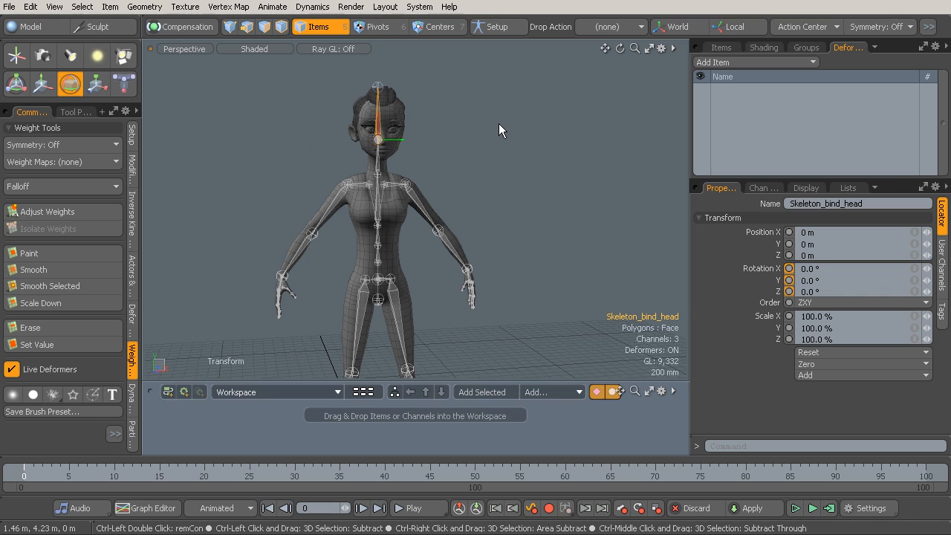
{"action": "key", "text": "ctrl+z"}
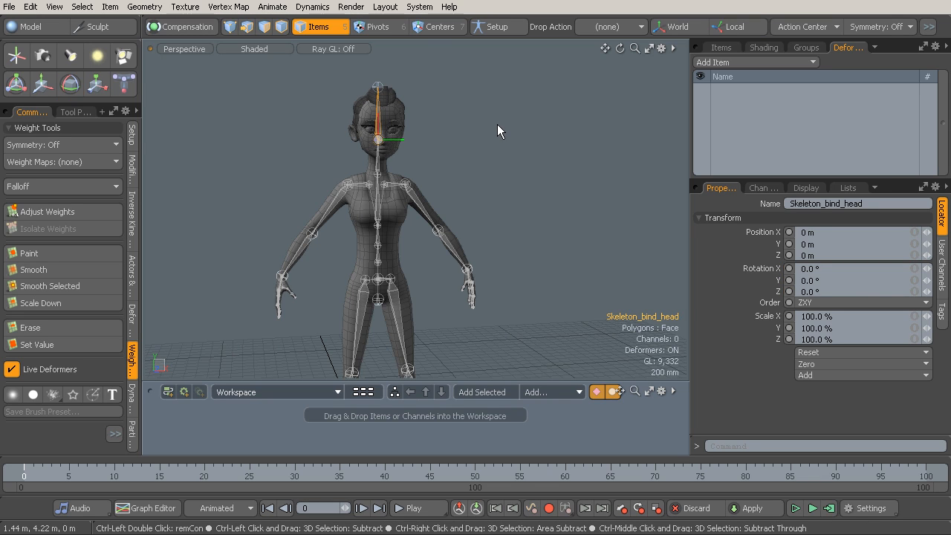
{"action": "key", "text": "ctrl+z"}
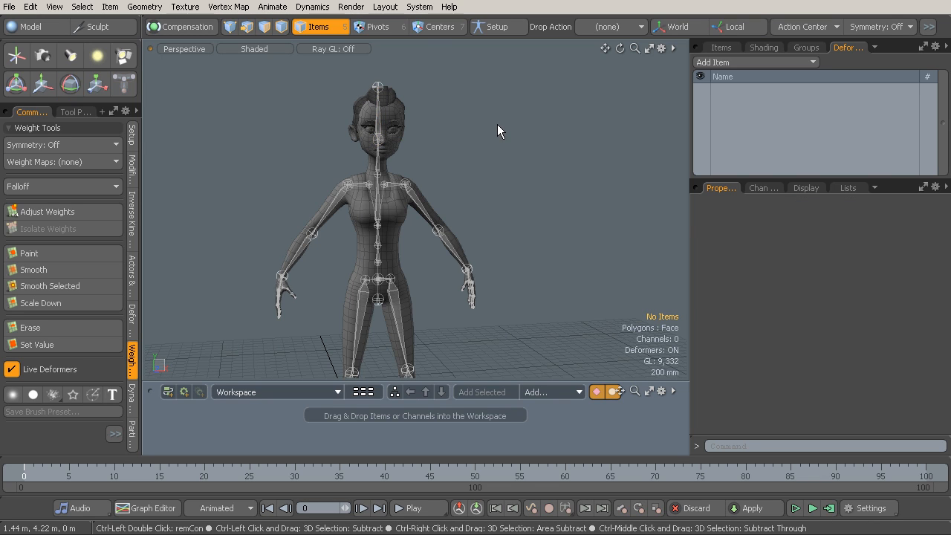
{"action": "key", "text": "ctrl+z"}
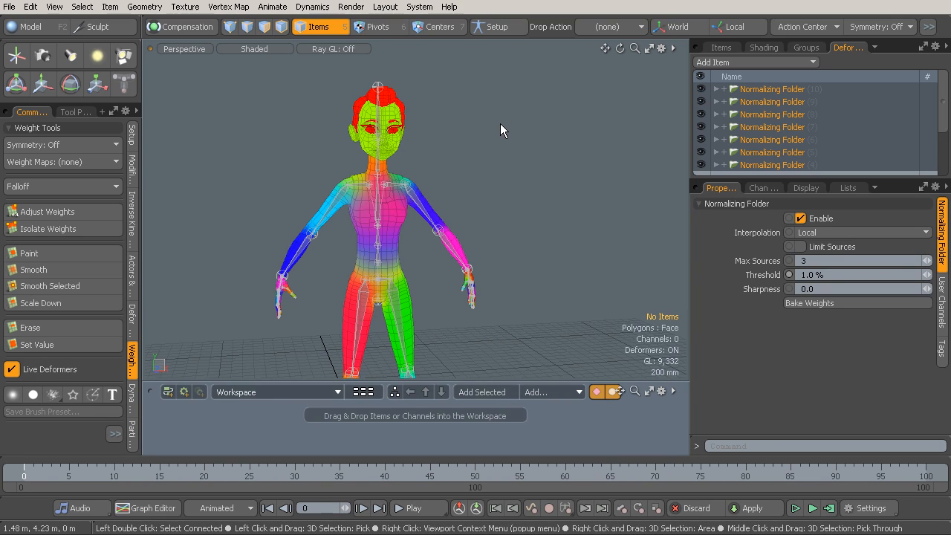
{"action": "key", "text": "ctrl+z"}
{"action": "left_click_drag", "start_coordinate": [501, 123], "coordinate": [494, 147], "text": "alt"}
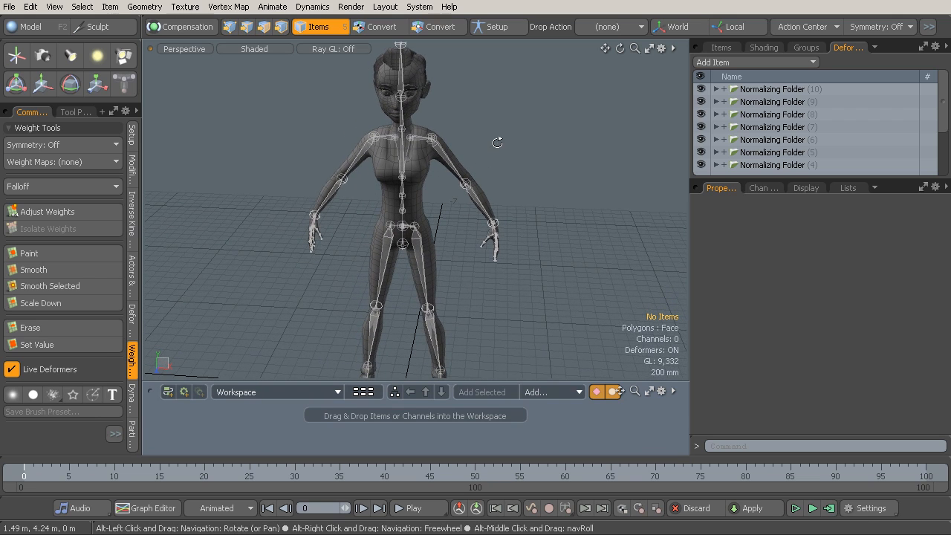
{"action": "left_click_drag", "start_coordinate": [431, 196], "coordinate": [494, 162], "text": "alt"}
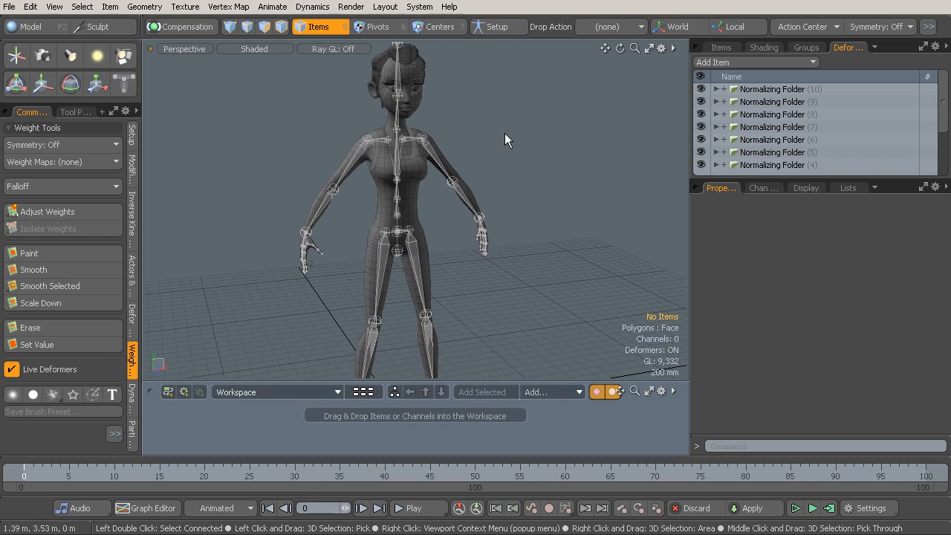
{"action": "left_click_drag", "start_coordinate": [552, 184], "coordinate": [535, 138], "text": "alt"}
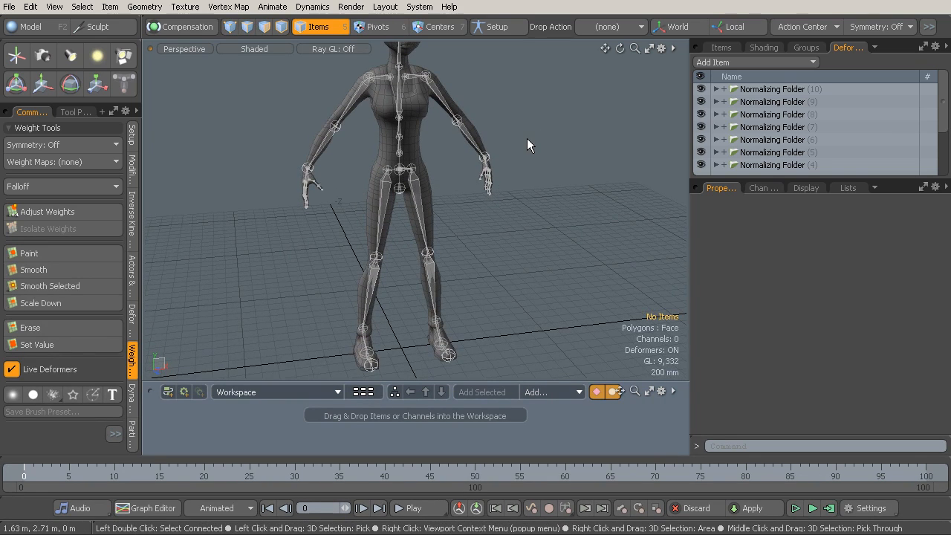
{"action": "left_click_drag", "start_coordinate": [527, 236], "coordinate": [535, 199], "text": "alt"}
{"action": "left_click_drag", "start_coordinate": [546, 199], "coordinate": [504, 220], "text": "ctrl+alt"}
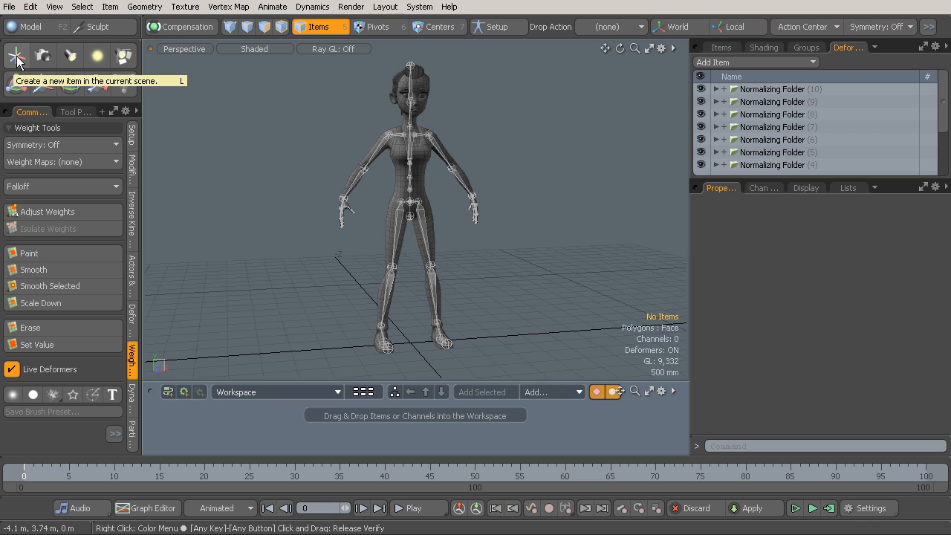
{"action": "left_click_drag", "start_coordinate": [540, 212], "coordinate": [563, 212], "text": "alt"}
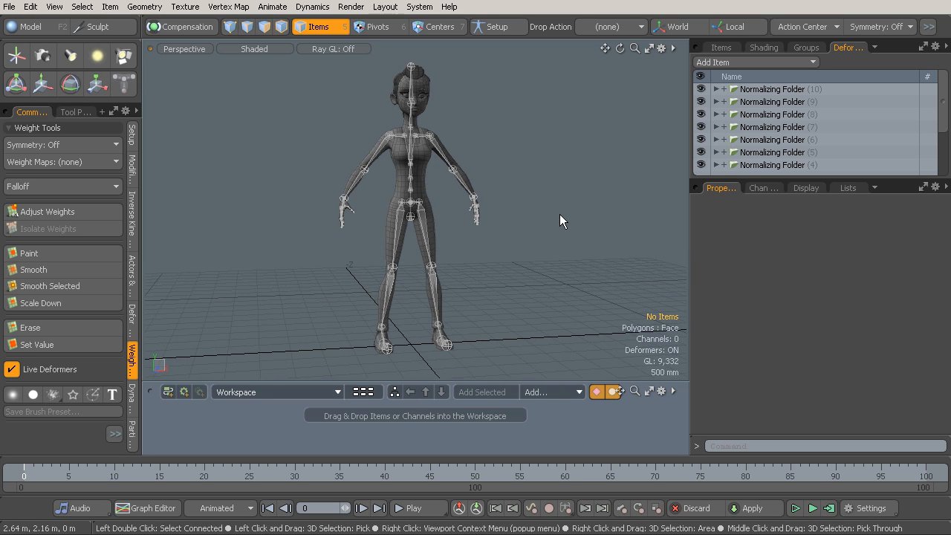
Step: Add a new locator at the scene origin and rename it anim_global
{"action": "key", "text": "ctrl+z"}
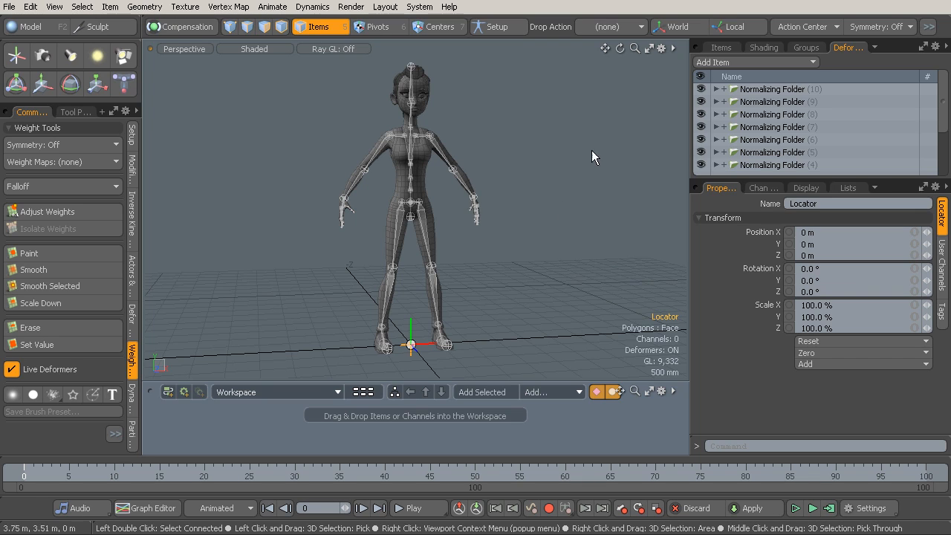
{"action": "left_click", "coordinate": [720, 48]}
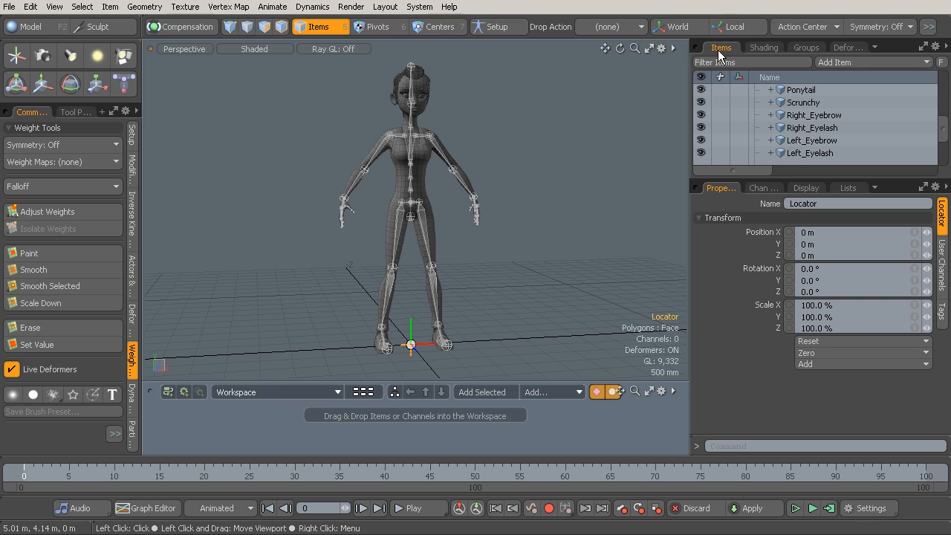
{"action": "scroll", "coordinate": [942, 149], "scroll_direction": "down", "scroll_amount": 3}
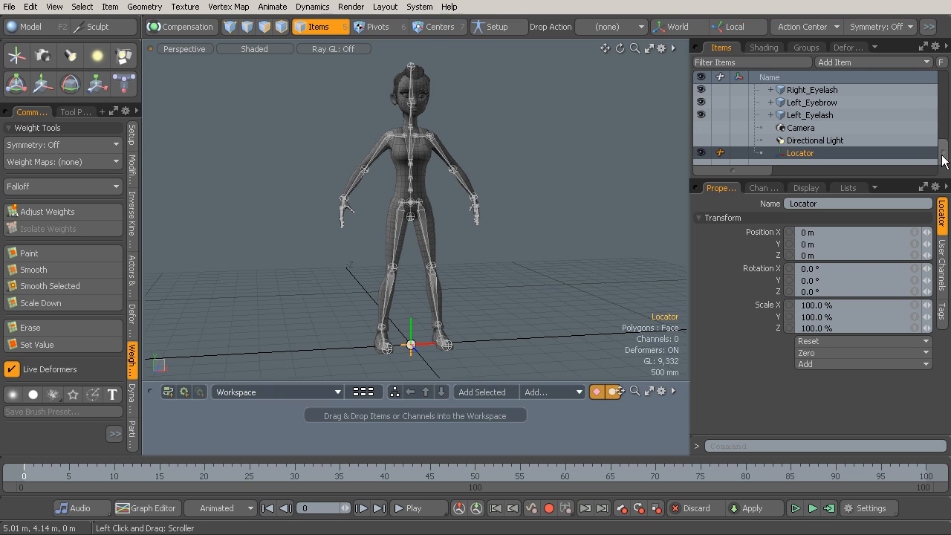
{"action": "double_click", "coordinate": [813, 154]}
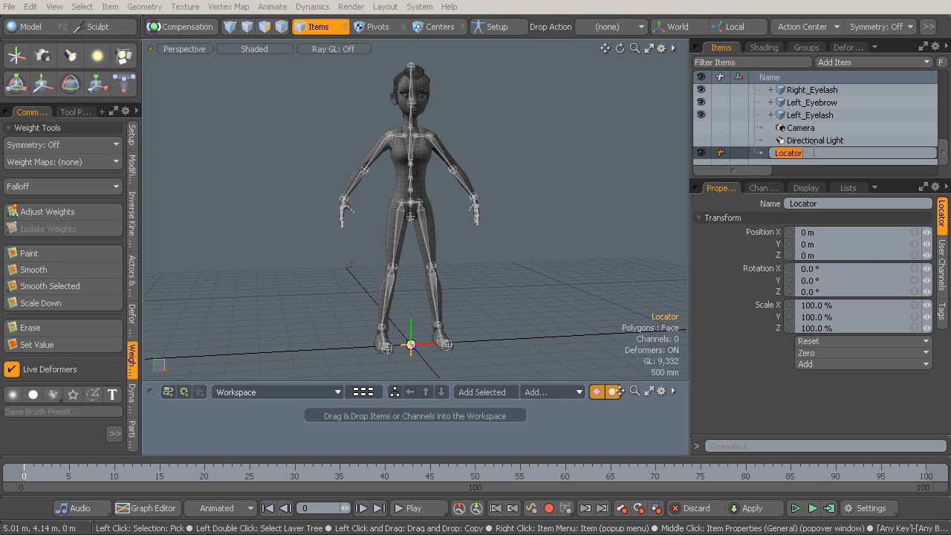
{"action": "type", "text": "anim_g"}
{"action": "type", "text": "lobal"}
{"action": "key", "text": "Return"}
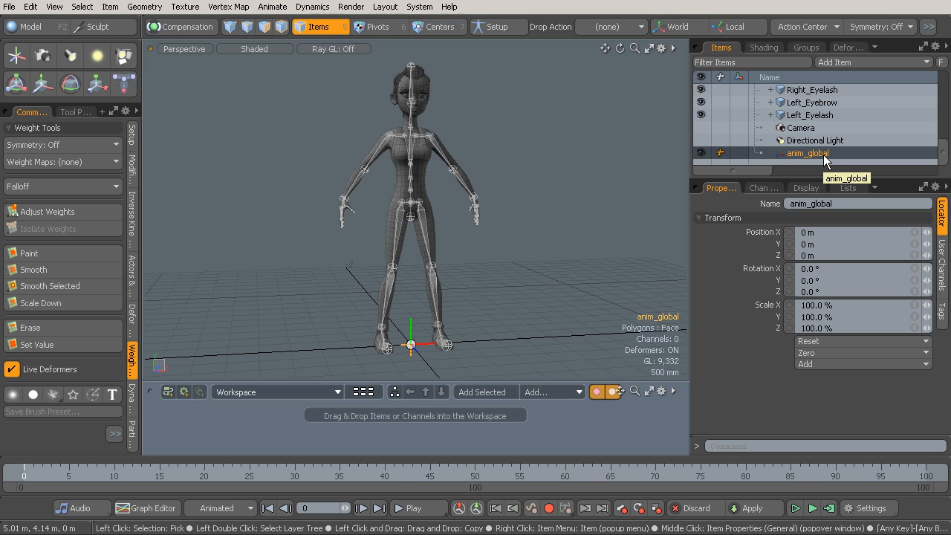
Step: Give the anim_global locator a custom display shape, using a Plane with its axis set to Y
{"action": "left_click_drag", "start_coordinate": [413, 339], "coordinate": [492, 287], "text": "ctrl+alt"}
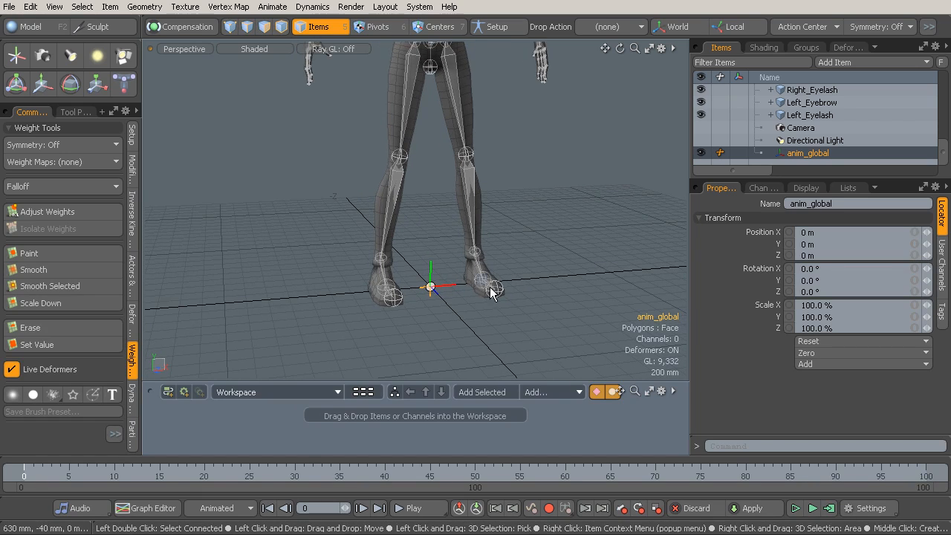
{"action": "left_click", "coordinate": [807, 188]}
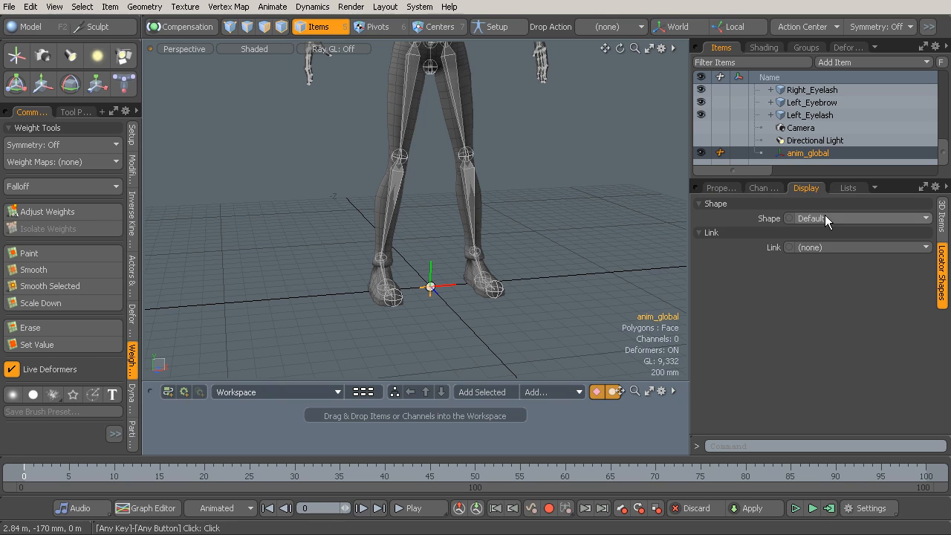
{"action": "left_click", "coordinate": [826, 216]}
{"action": "left_click", "coordinate": [828, 227]}
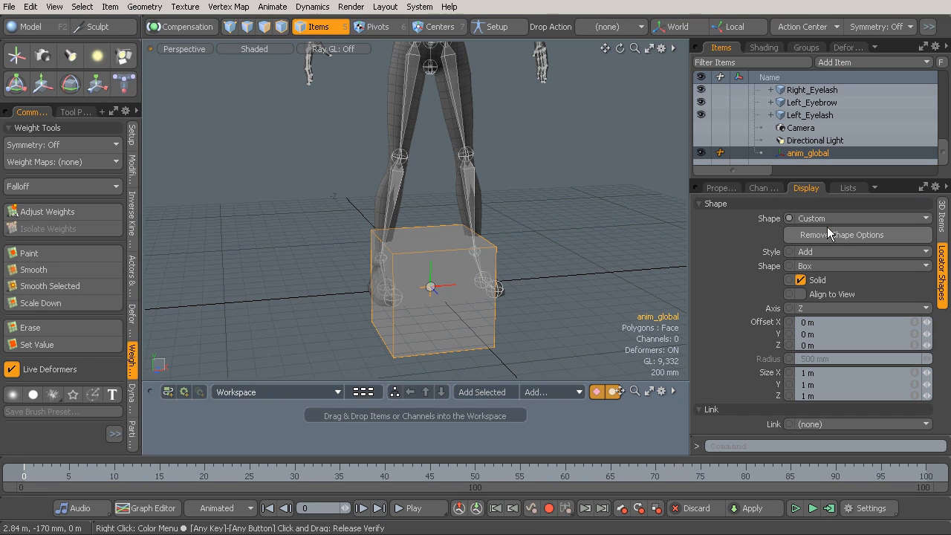
{"action": "left_click", "coordinate": [820, 268]}
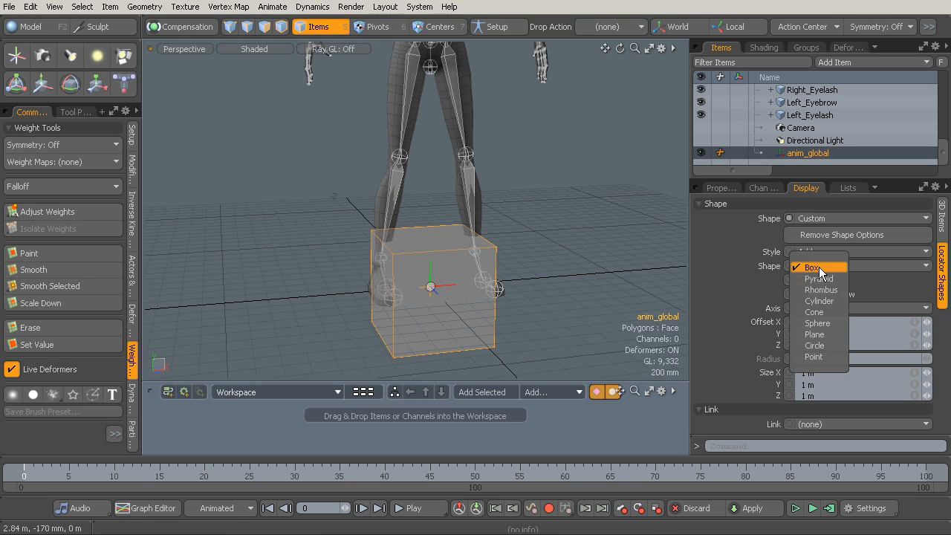
{"action": "left_click", "coordinate": [825, 336]}
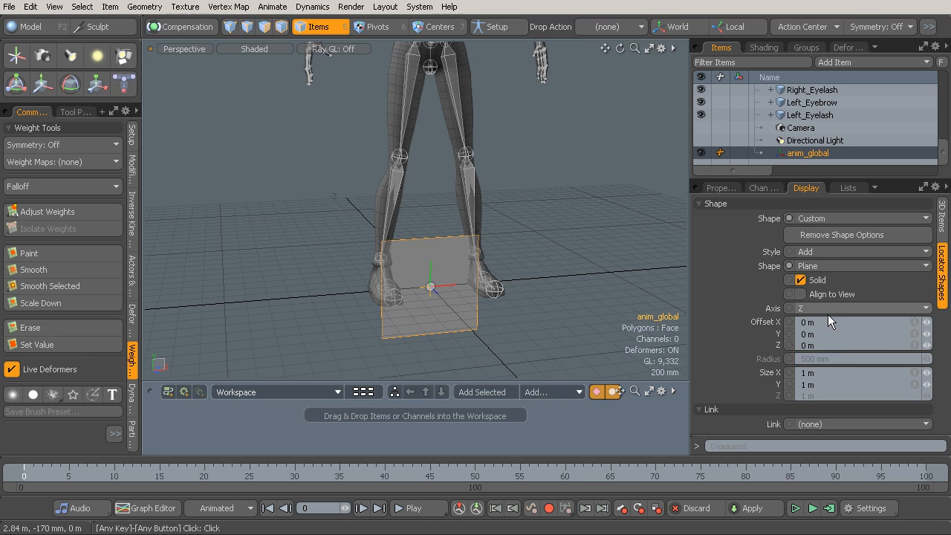
{"action": "left_click", "coordinate": [822, 307]}
{"action": "left_click", "coordinate": [818, 297]}
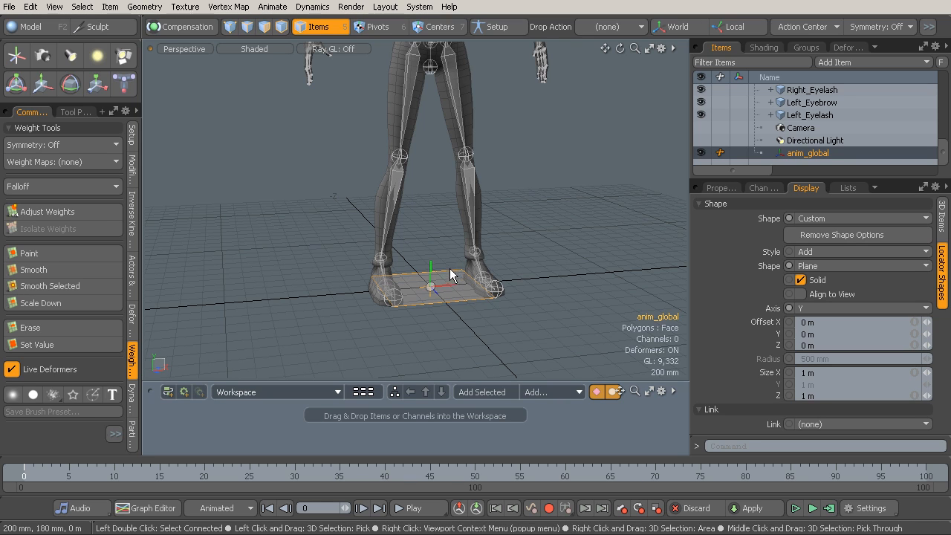
Step: Set the custom shape's style to Replace
{"action": "left_click_drag", "start_coordinate": [426, 278], "coordinate": [449, 294], "text": "alt"}
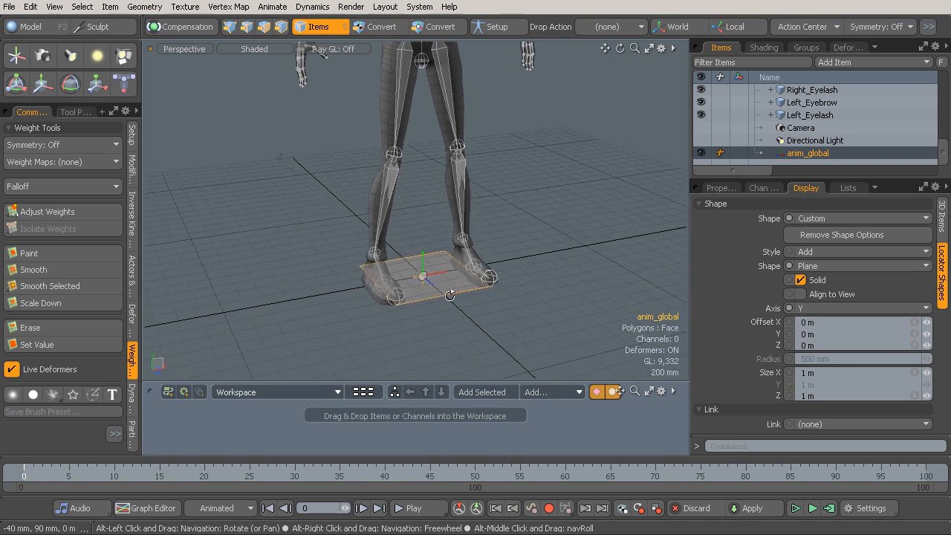
{"action": "left_click", "coordinate": [816, 253]}
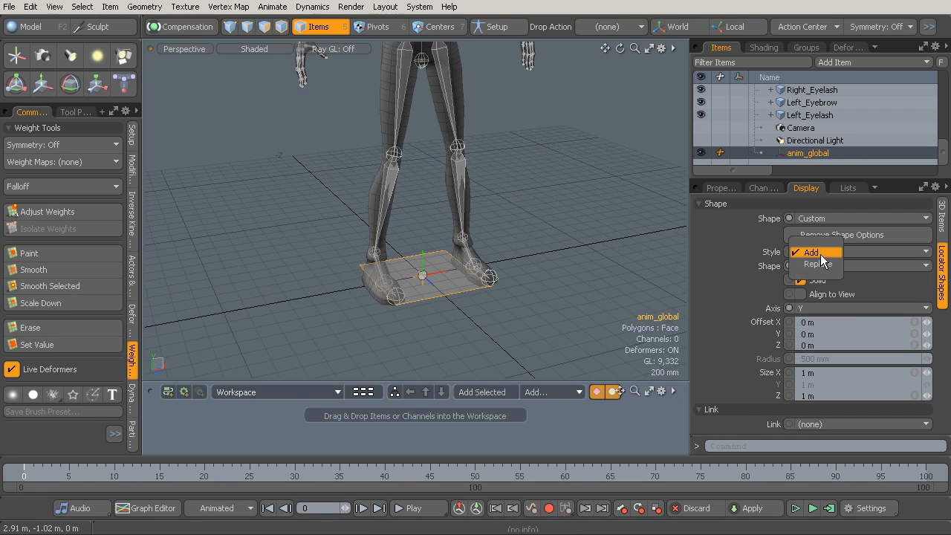
{"action": "left_click", "coordinate": [819, 264]}
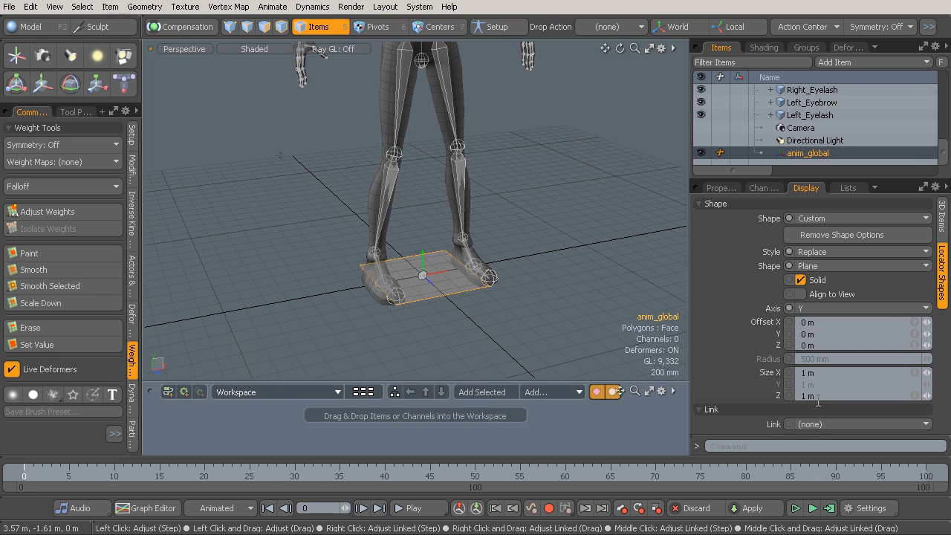
Step: Enlarge the anim_global plane to 2.4 m in X and Z and turn off its Solid display
{"action": "left_click", "coordinate": [915, 374]}
{"action": "left_click_drag", "start_coordinate": [927, 373], "coordinate": [944, 373]}
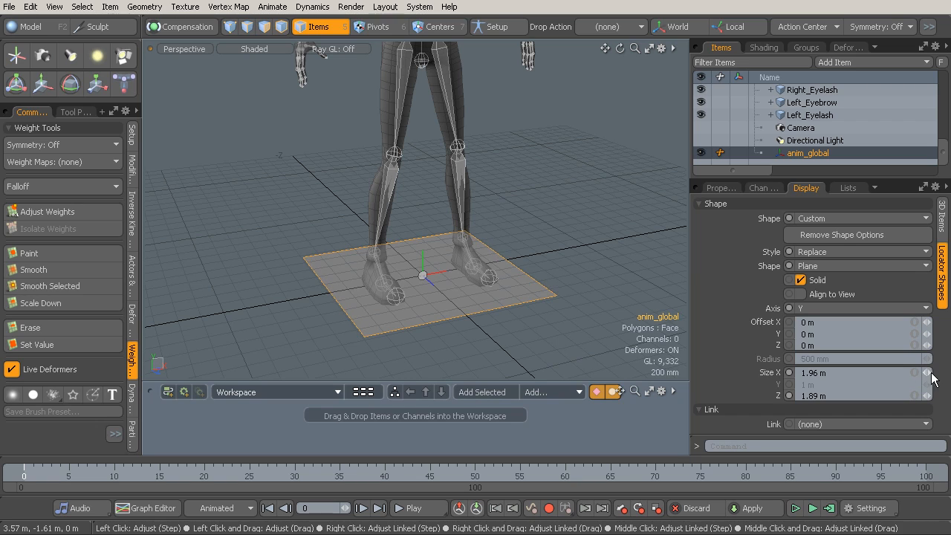
{"action": "left_click_drag", "start_coordinate": [926, 374], "coordinate": [940, 373]}
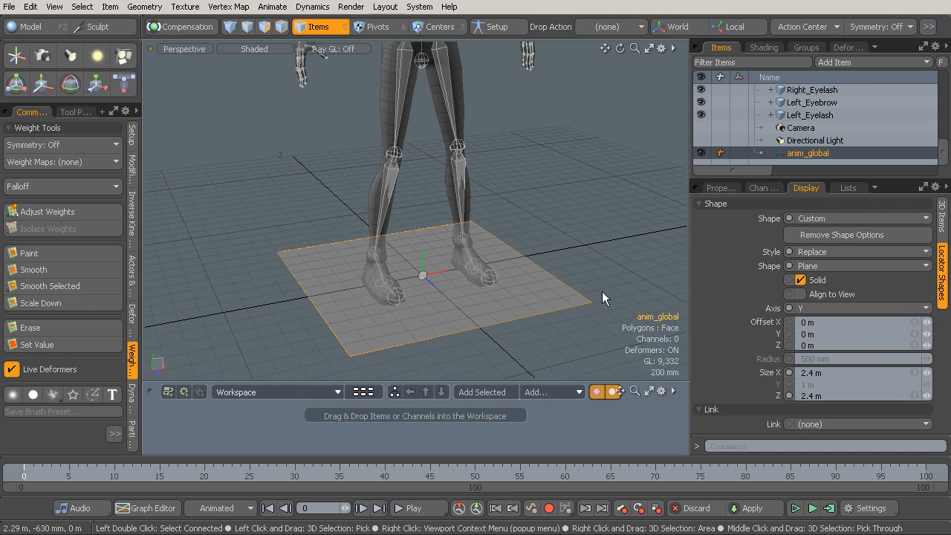
{"action": "left_click_drag", "start_coordinate": [507, 294], "coordinate": [525, 303], "text": "alt"}
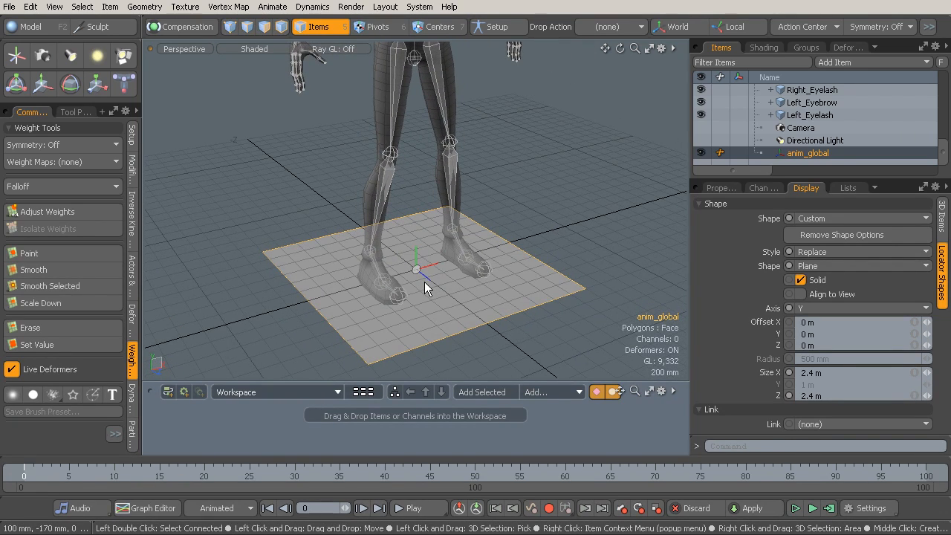
{"action": "left_click", "coordinate": [801, 280]}
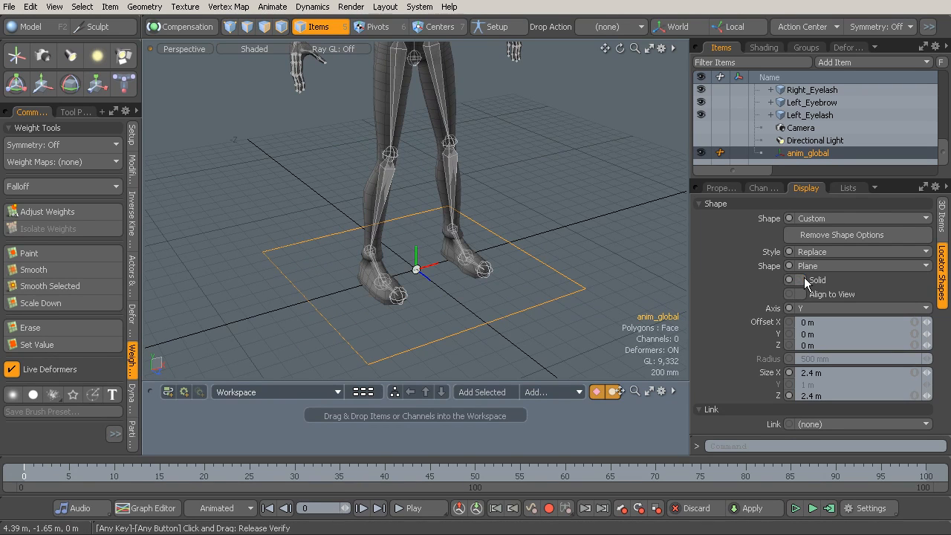
Step: Examine the anim_global outline under the feet from several angles, both selected and unselected, along with the rest of the rig
{"action": "left_click_drag", "start_coordinate": [521, 316], "coordinate": [520, 249], "text": "alt"}
{"action": "left_click", "coordinate": [565, 280]}
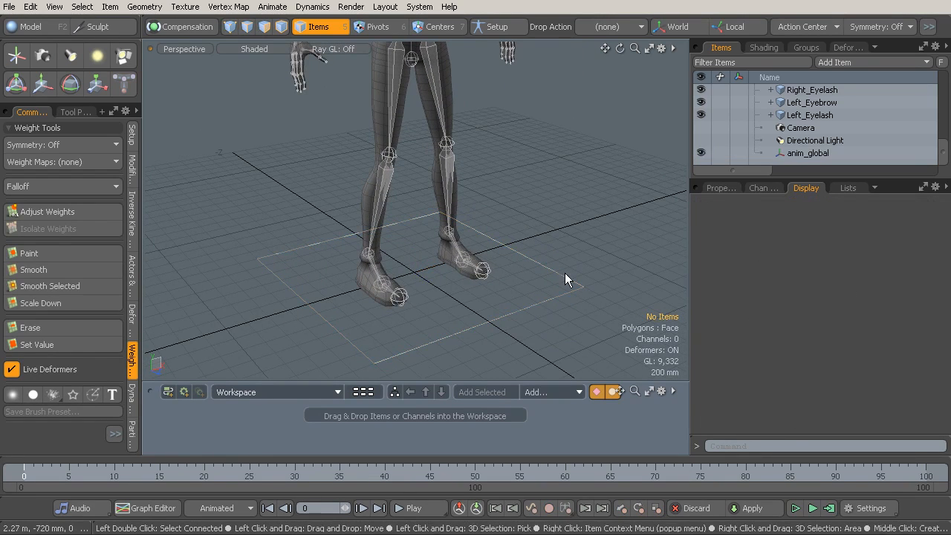
{"action": "left_click", "coordinate": [522, 310]}
{"action": "left_click_drag", "start_coordinate": [524, 310], "coordinate": [487, 259], "text": "alt"}
{"action": "left_click_drag", "start_coordinate": [498, 217], "coordinate": [509, 308], "text": "alt+shift"}
{"action": "left_click_drag", "start_coordinate": [525, 248], "coordinate": [467, 222], "text": "alt"}
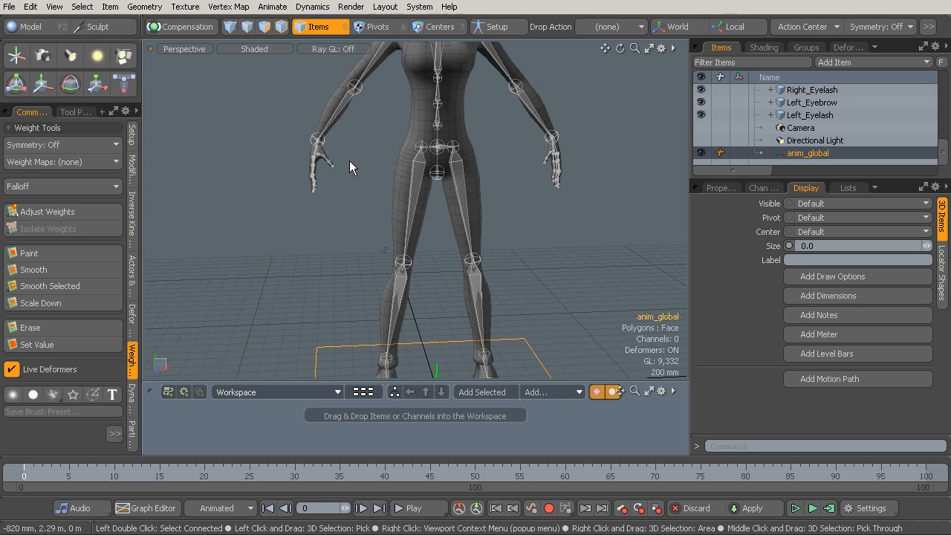
{"action": "left_click_drag", "start_coordinate": [335, 167], "coordinate": [482, 219], "text": "alt"}
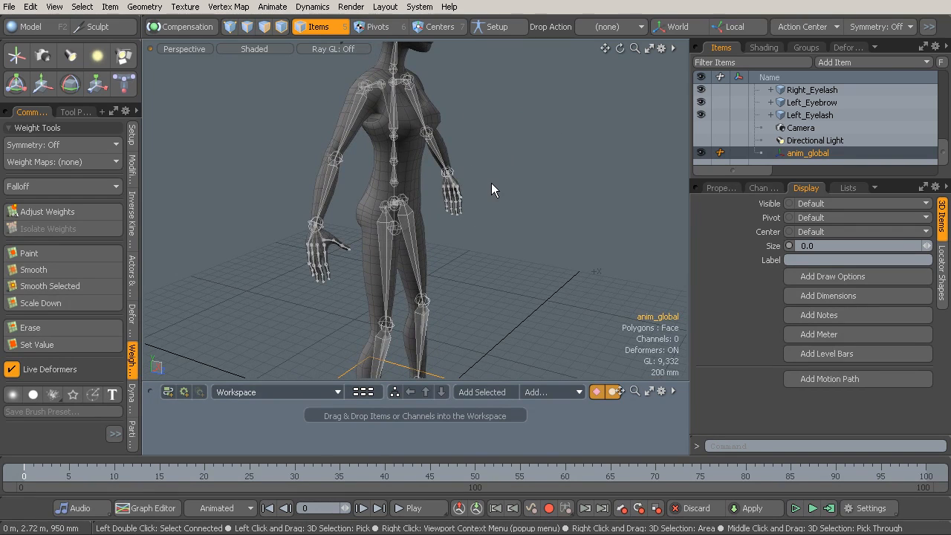
{"action": "left_click_drag", "start_coordinate": [486, 180], "coordinate": [543, 240], "text": "alt"}
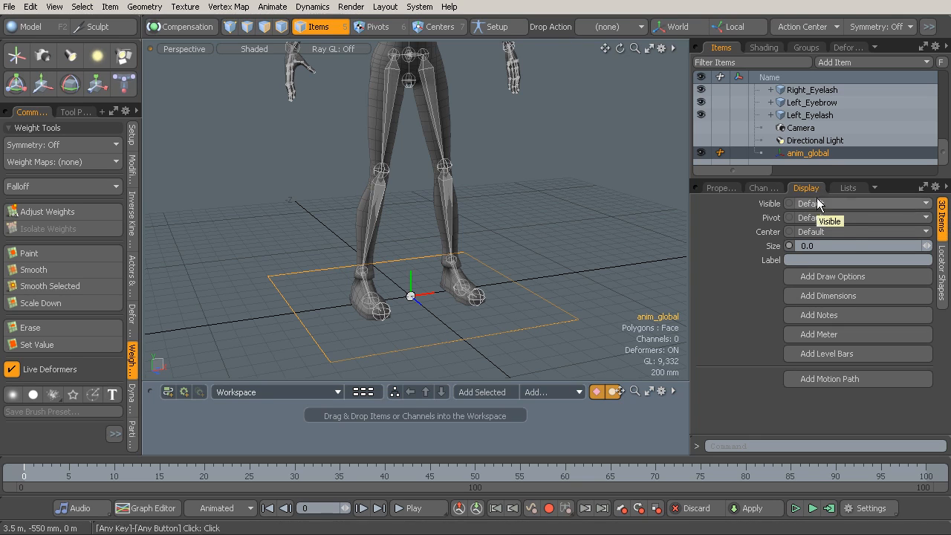
Step: Add draw options to the anim_global locator and set its Wireframe option to User
{"action": "left_click", "coordinate": [825, 277]}
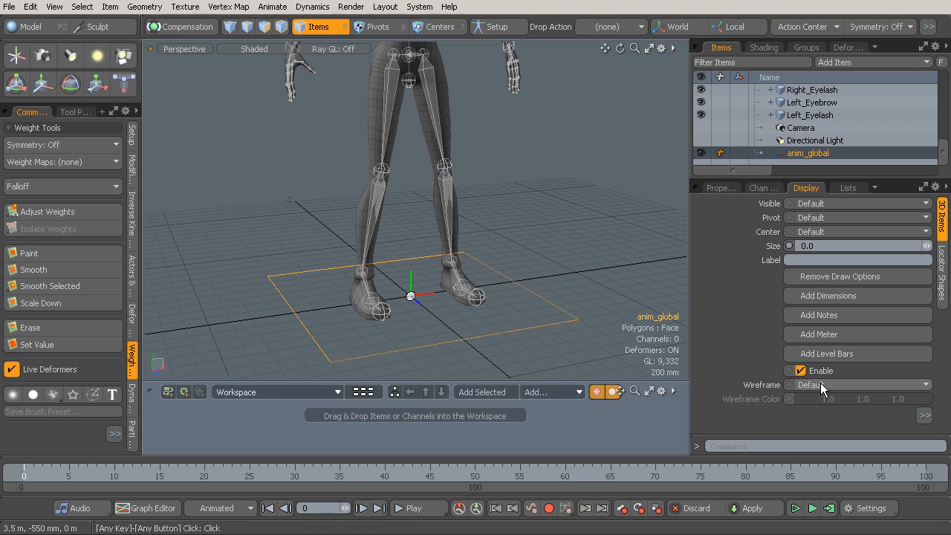
{"action": "left_click", "coordinate": [925, 415]}
{"action": "left_click", "coordinate": [830, 385]}
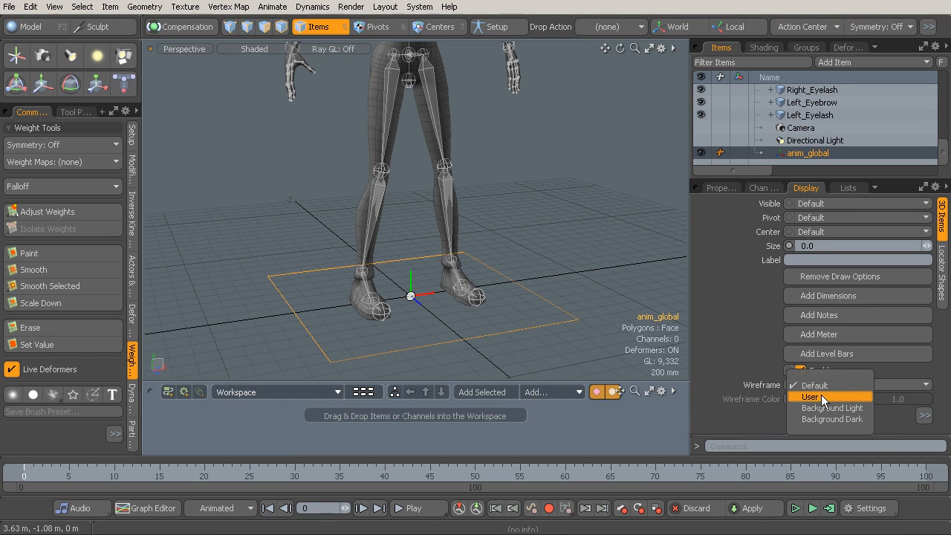
{"action": "left_click", "coordinate": [821, 396]}
{"action": "left_click", "coordinate": [564, 259]}
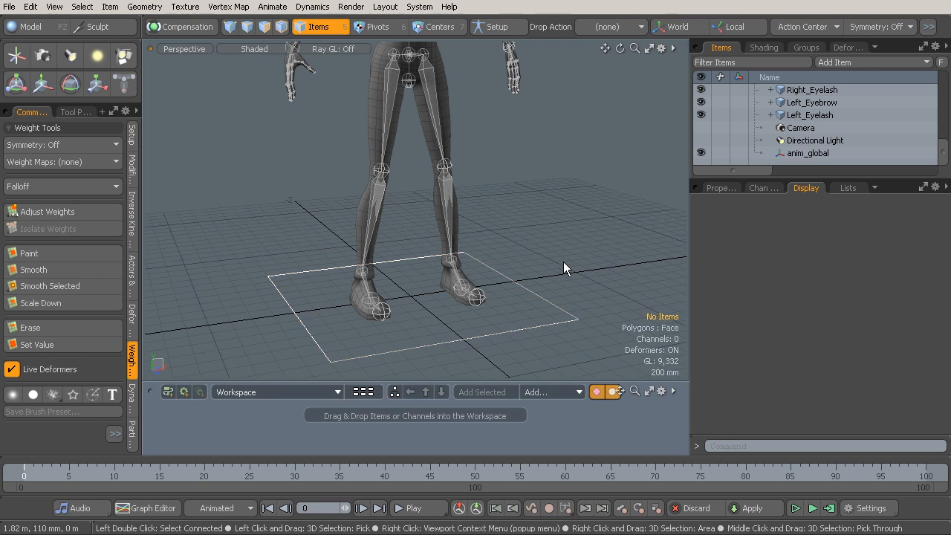
{"action": "left_click", "coordinate": [567, 315]}
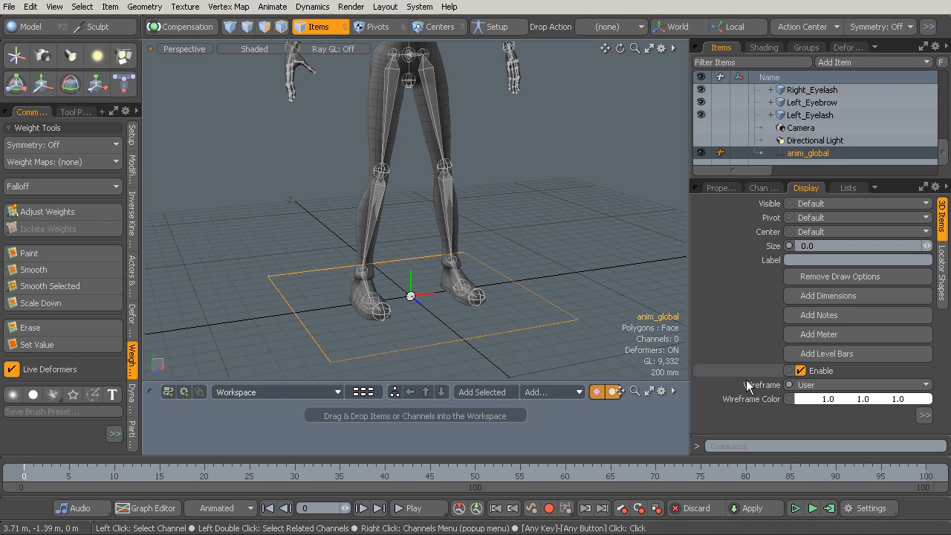
{"action": "left_click_drag", "start_coordinate": [578, 347], "coordinate": [438, 276], "text": "alt"}
{"action": "left_click_drag", "start_coordinate": [402, 188], "coordinate": [469, 156], "text": "alt"}
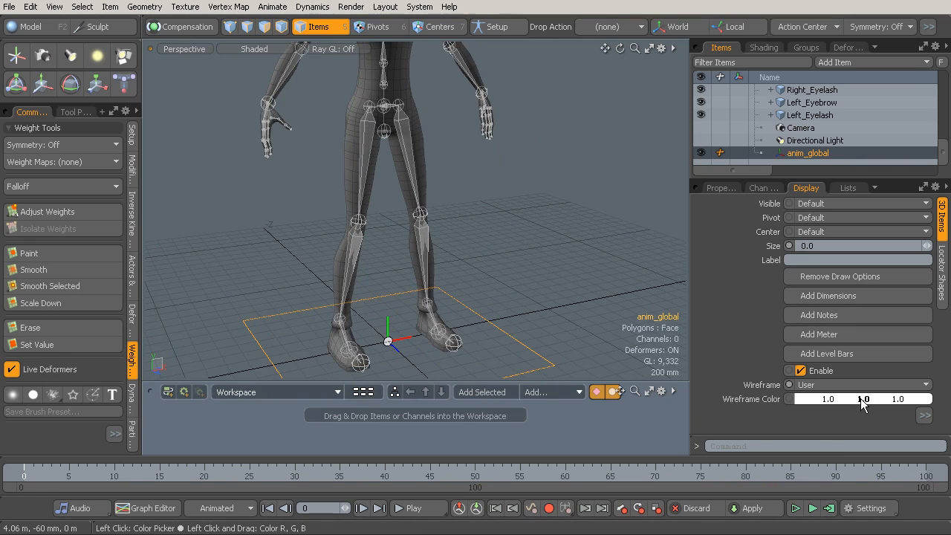
Step: Set the anim_global wireframe color to red (1.0, 0.0, 0.0) and check it on the deselected outline
{"action": "left_click_drag", "start_coordinate": [862, 401], "coordinate": [817, 402]}
{"action": "left_click_drag", "start_coordinate": [903, 402], "coordinate": [892, 384]}
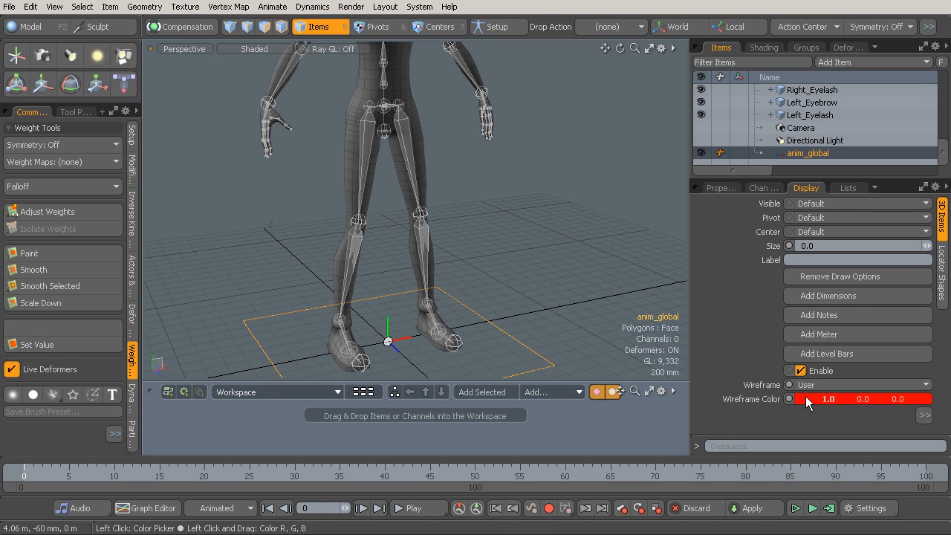
{"action": "left_click", "coordinate": [805, 398]}
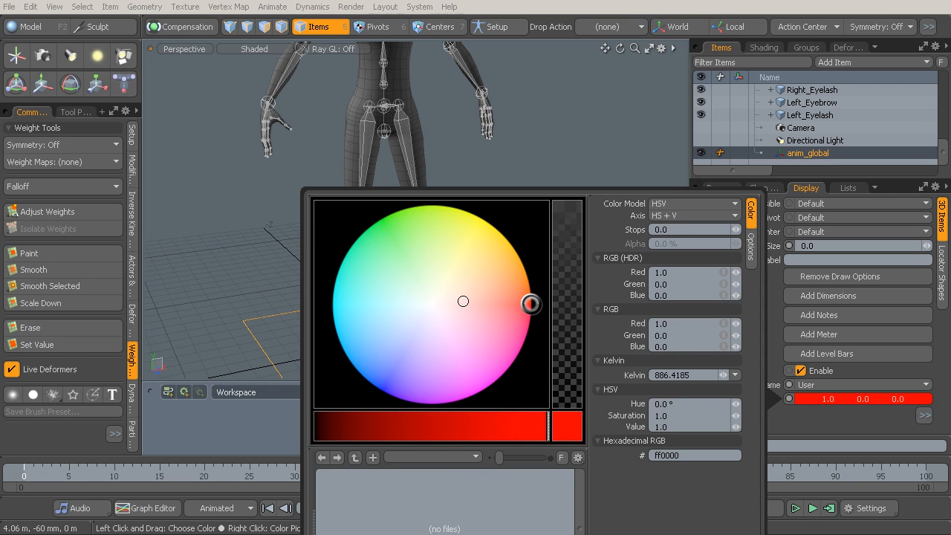
{"action": "left_click", "coordinate": [542, 105]}
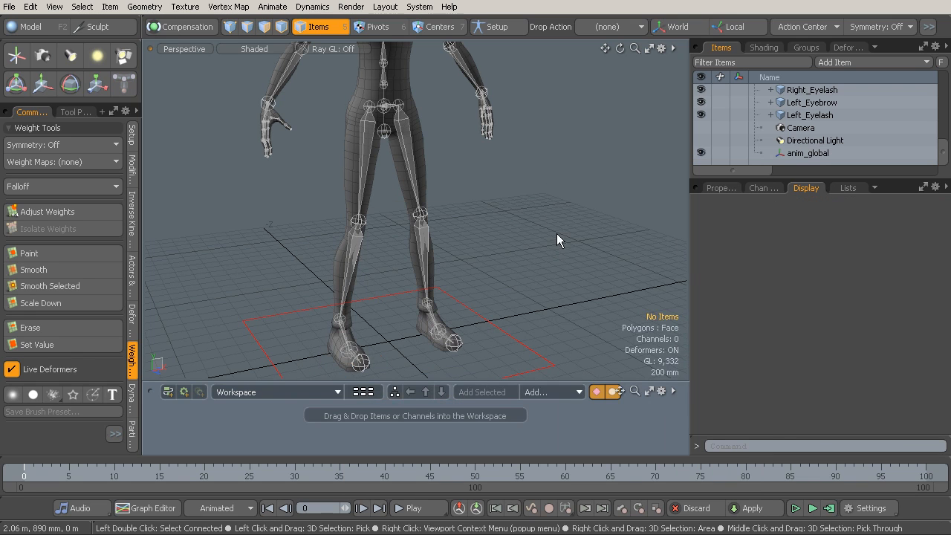
{"action": "left_click", "coordinate": [517, 339]}
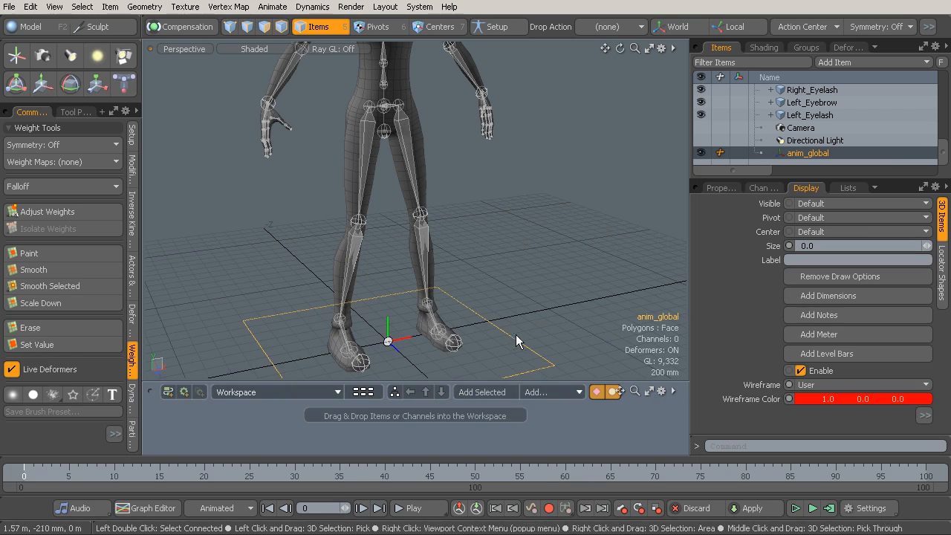
Step: Try moving anim_global away from the character, and reset its position to the origin
{"action": "left_click", "coordinate": [764, 188]}
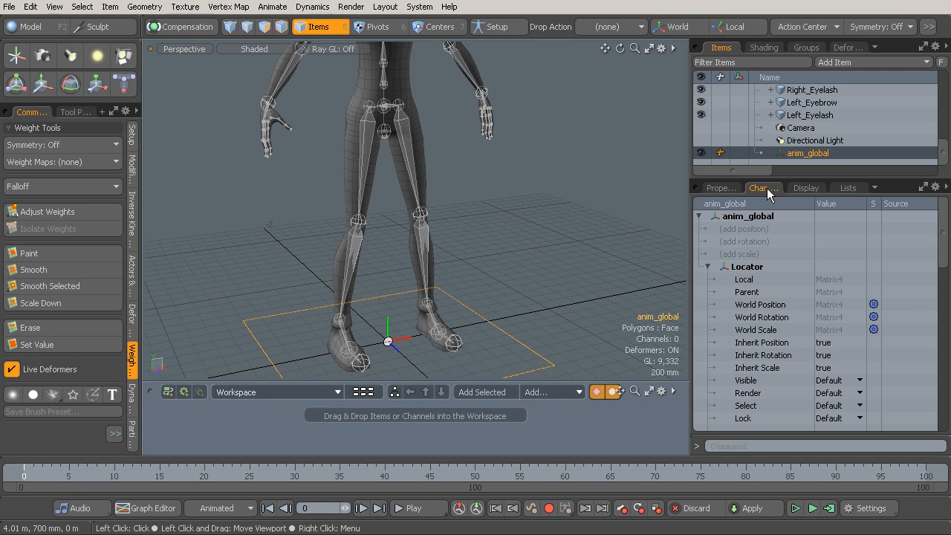
{"action": "left_click", "coordinate": [720, 188]}
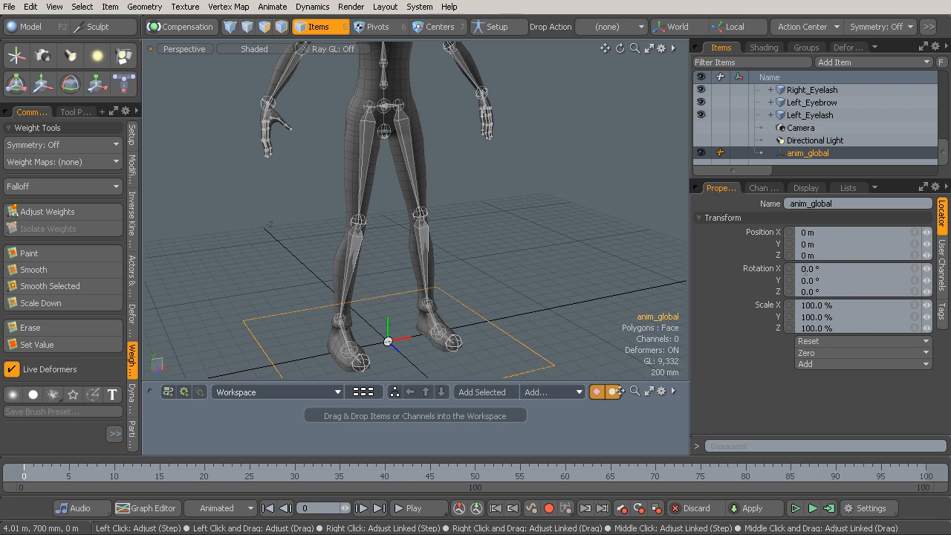
{"action": "left_click_drag", "start_coordinate": [470, 274], "coordinate": [431, 270], "text": "alt"}
{"action": "key", "text": "w"}
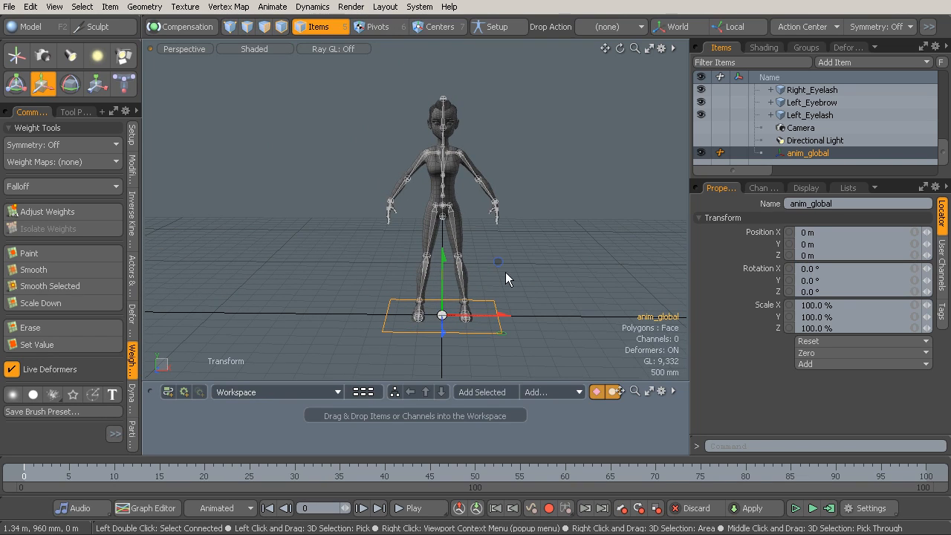
{"action": "left_click_drag", "start_coordinate": [495, 263], "coordinate": [361, 175]}
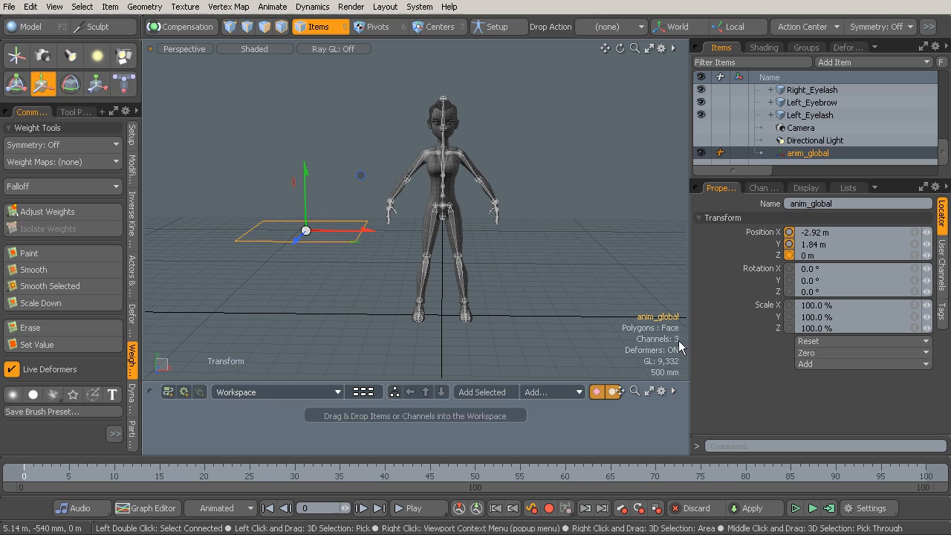
{"action": "left_click", "coordinate": [825, 341]}
{"action": "left_click", "coordinate": [825, 387]}
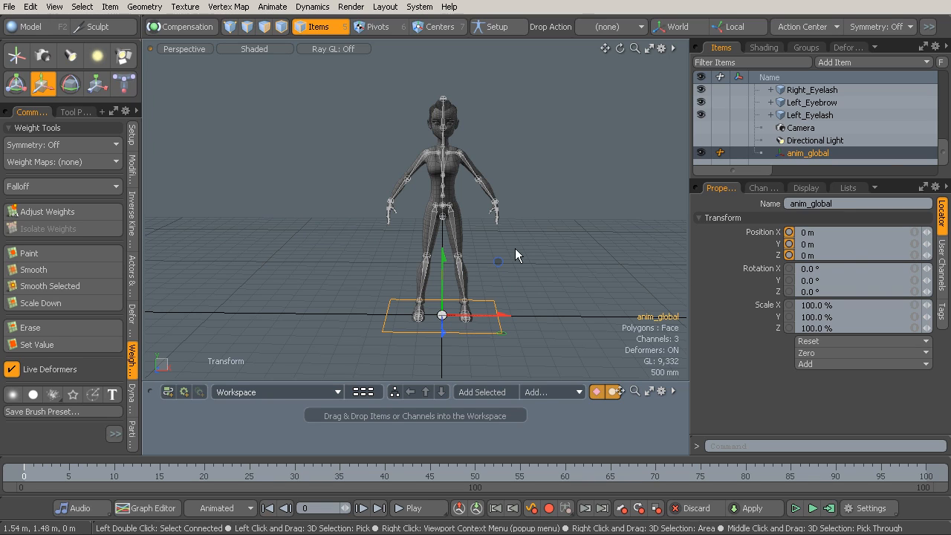
Step: Parent Skeleton_bind_root under the anim_global locator and check the resulting hierarchy
{"action": "mouse_move", "coordinate": [947, 152]}
{"action": "left_mouse_down"}
{"action": "mouse_move", "coordinate": [944, 125]}
{"action": "mouse_move", "coordinate": [944, 153]}
{"action": "left_mouse_up"}
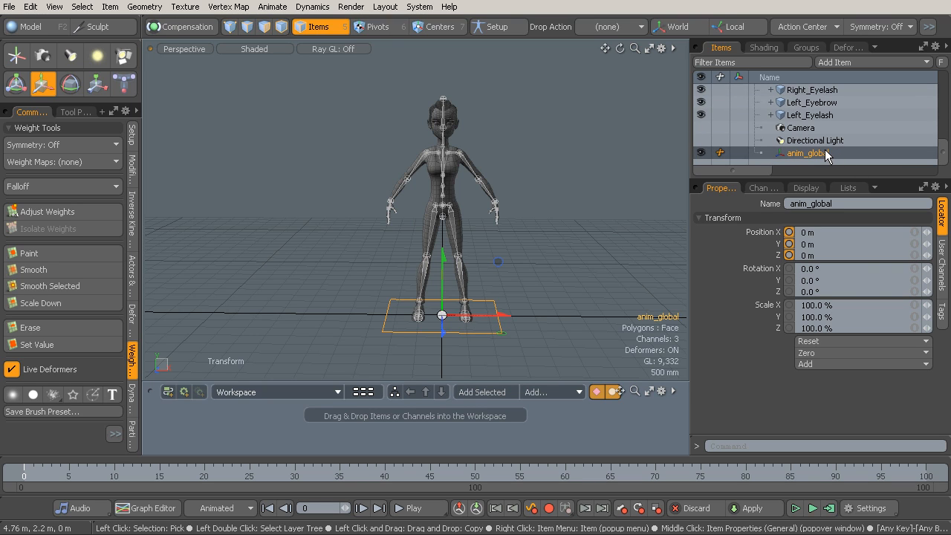
{"action": "left_click_drag", "start_coordinate": [945, 151], "coordinate": [940, 106]}
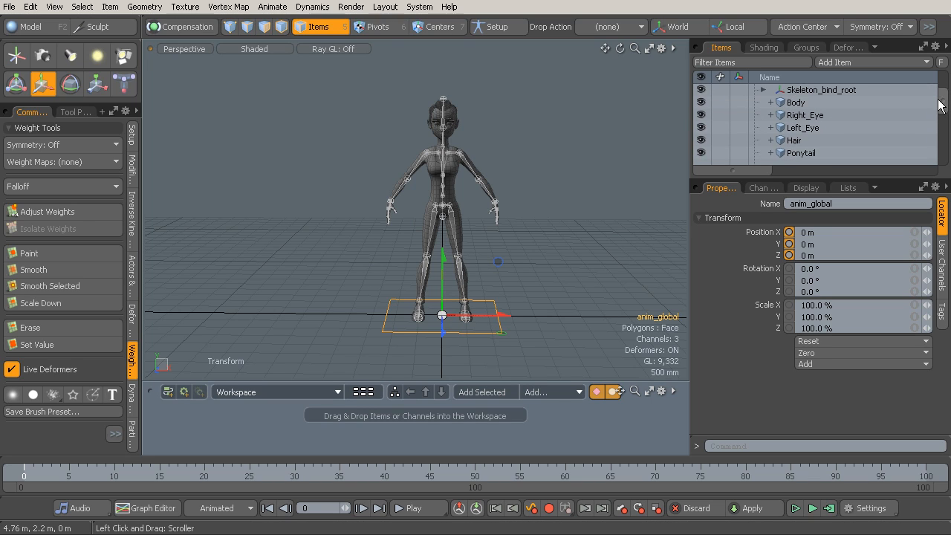
{"action": "left_click", "coordinate": [883, 91]}
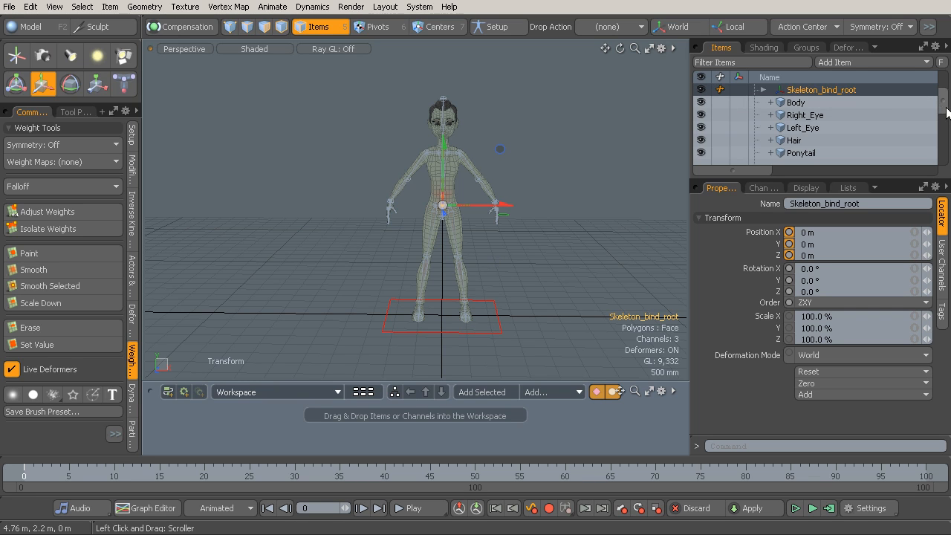
{"action": "left_click_drag", "start_coordinate": [943, 107], "coordinate": [945, 154]}
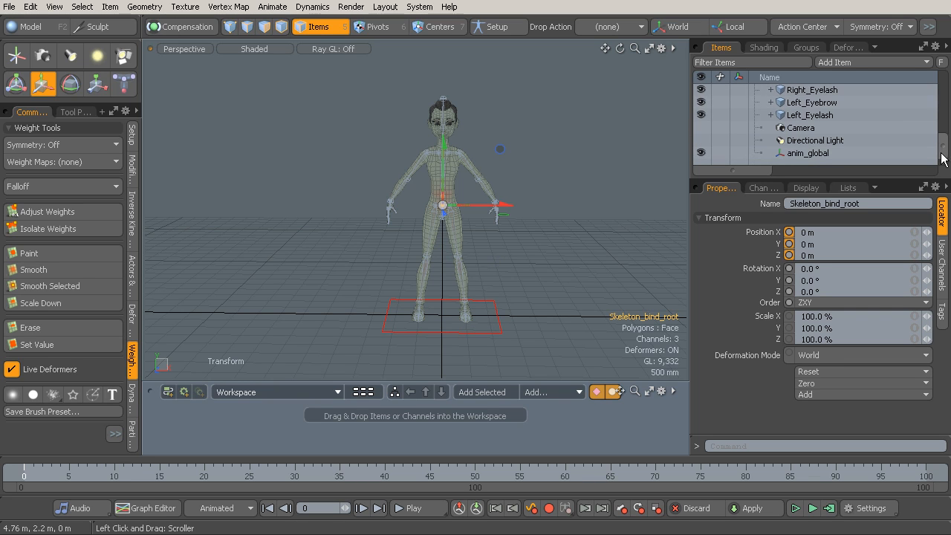
{"action": "left_click", "coordinate": [826, 151], "text": "ctrl"}
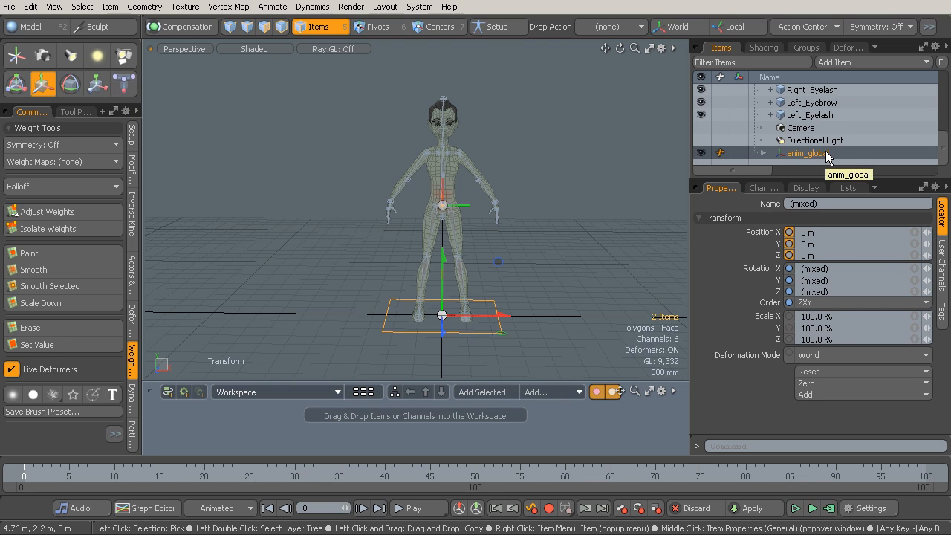
{"action": "left_click", "coordinate": [763, 152]}
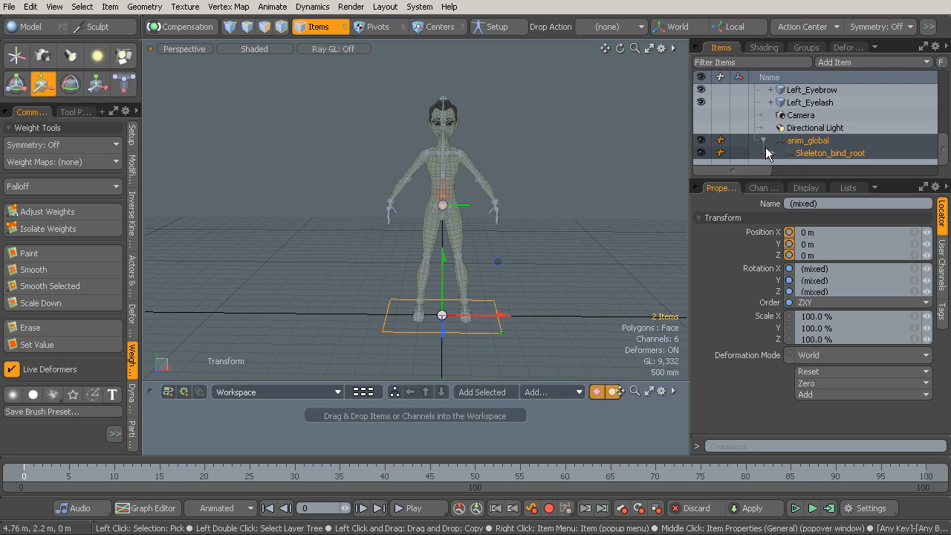
{"action": "left_click", "coordinate": [763, 141]}
{"action": "scroll", "coordinate": [542, 199], "scroll_direction": "up", "scroll_amount": 2}
{"action": "left_click_drag", "start_coordinate": [542, 199], "coordinate": [545, 200], "text": "ctrl+alt"}
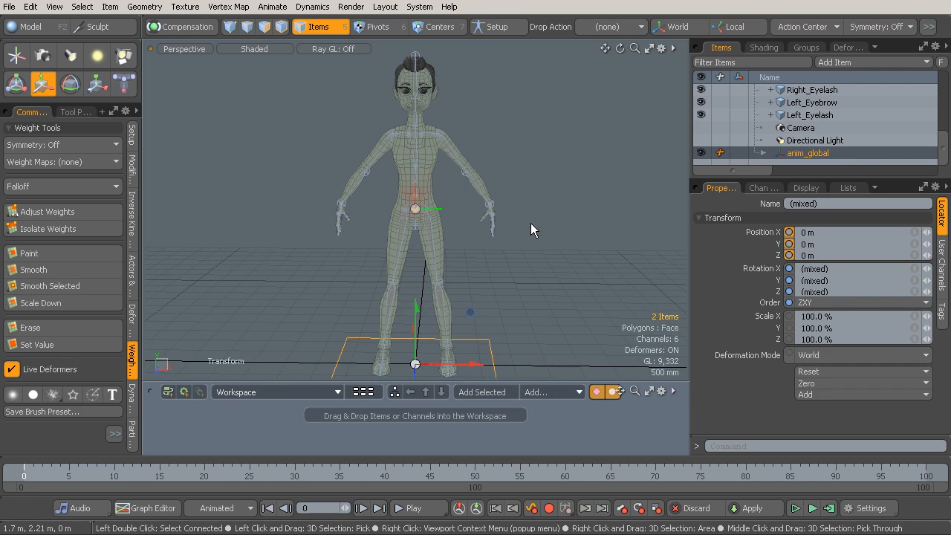
Step: Select only anim_global, try the Move and Scale tools on it with the attached skeleton, and undo the changes
{"action": "key", "text": "space"}
{"action": "left_click", "coordinate": [494, 354]}
{"action": "left_click_drag", "start_coordinate": [513, 333], "coordinate": [578, 266], "text": "alt"}
{"action": "key", "text": "w"}
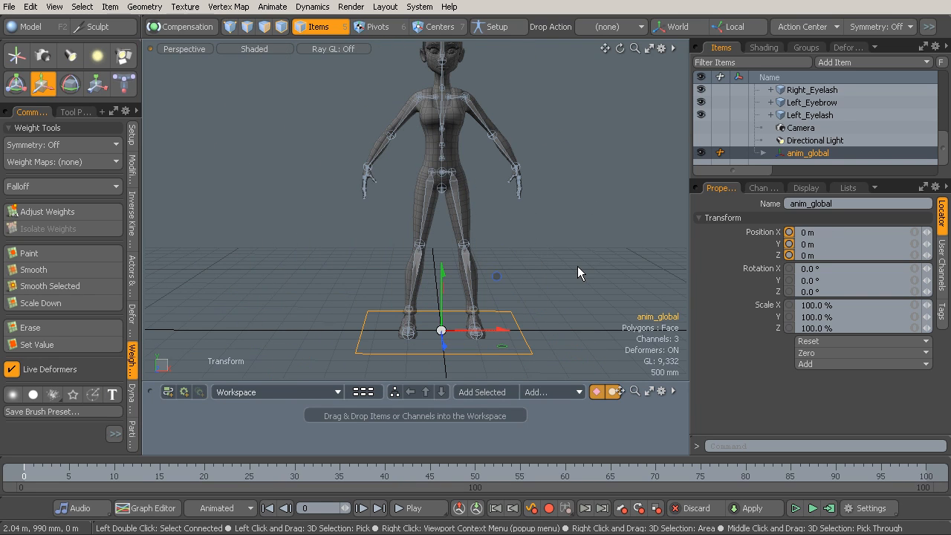
{"action": "key", "text": "r"}
{"action": "left_click_drag", "start_coordinate": [547, 251], "coordinate": [453, 305], "text": "alt"}
{"action": "key", "text": "ctrl+z"}
{"action": "left_click_drag", "start_coordinate": [496, 269], "coordinate": [476, 277]}
{"action": "key", "text": "ctrl+z"}
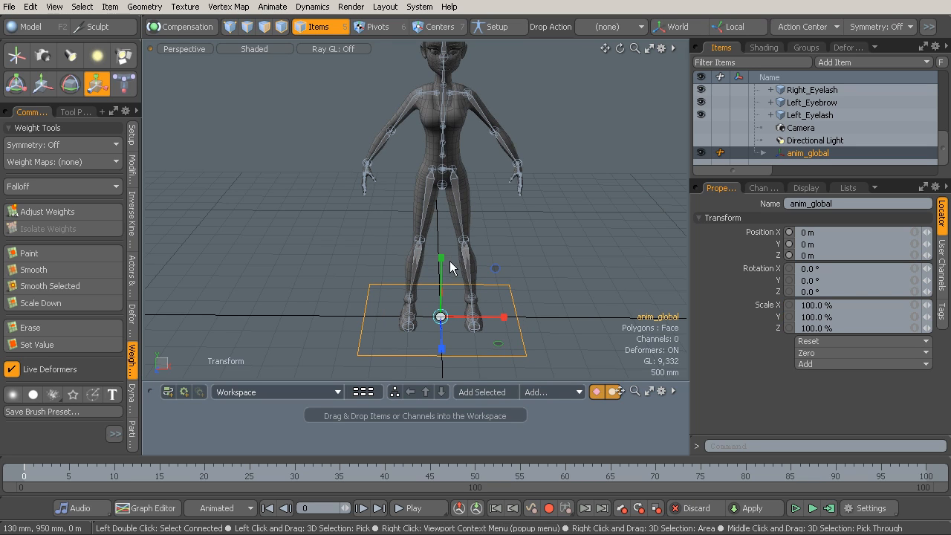
{"action": "left_click_drag", "start_coordinate": [443, 266], "coordinate": [486, 204]}
{"action": "key", "text": "ctrl+z"}
{"action": "mouse_move", "coordinate": [493, 265]}
{"action": "left_mouse_down", "text": "alt"}
{"action": "mouse_move", "coordinate": [508, 270]}
{"action": "mouse_move", "coordinate": [501, 276]}
{"action": "left_mouse_up", "text": "alt"}
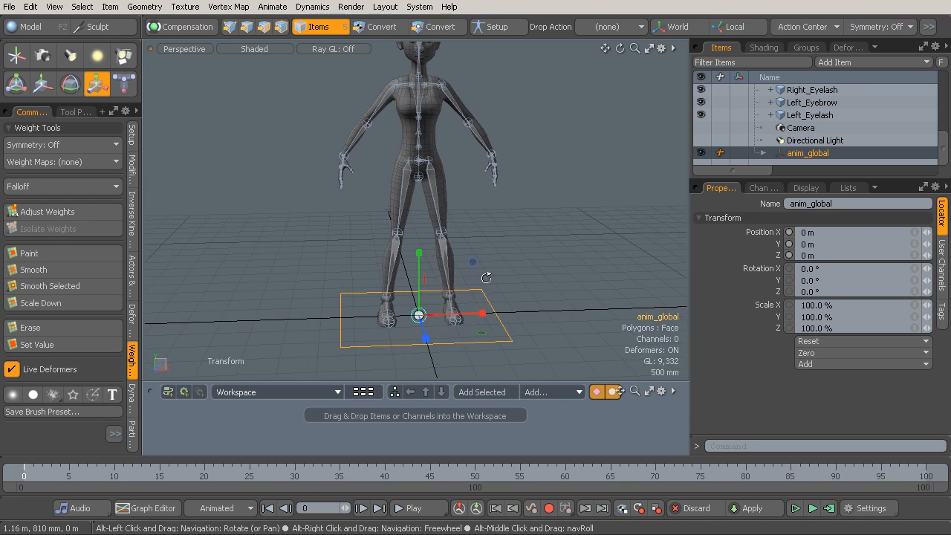
Step: Set the action center to Local, try rotating anim_global with the attached skeleton, and undo the rotation
{"action": "key", "text": "e"}
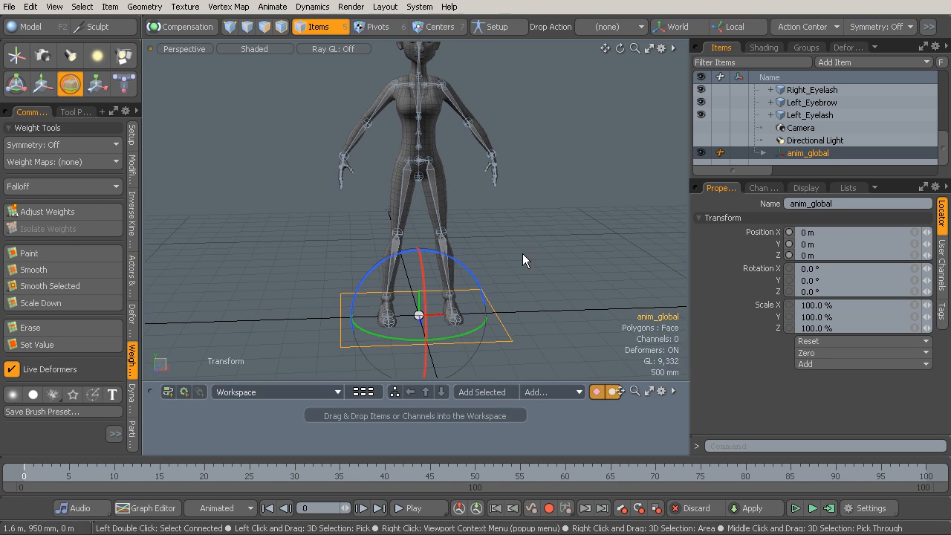
{"action": "left_click", "coordinate": [742, 28]}
{"action": "left_click_drag", "start_coordinate": [543, 218], "coordinate": [526, 238]}
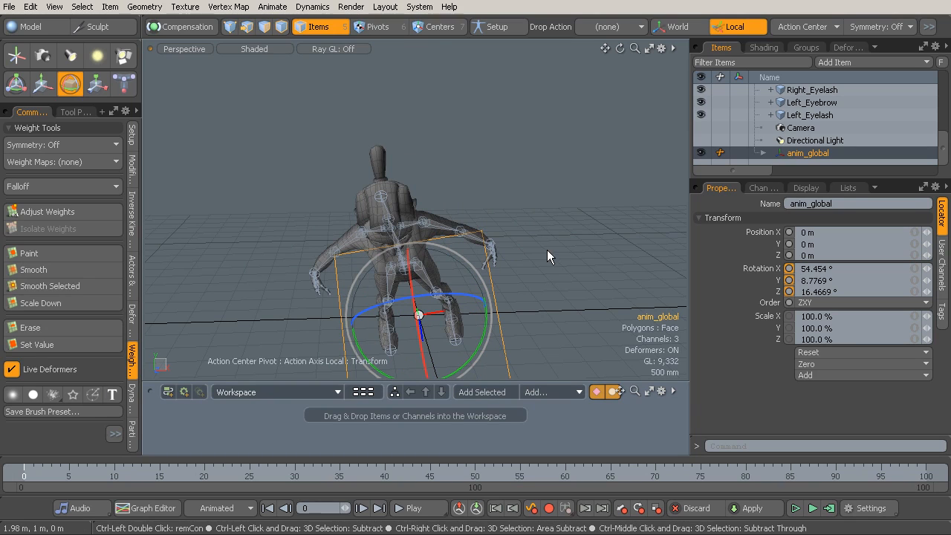
{"action": "key", "text": "ctrl+z"}
{"action": "mouse_move", "coordinate": [540, 243]}
{"action": "left_mouse_down"}
{"action": "mouse_move", "coordinate": [476, 256]}
{"action": "mouse_move", "coordinate": [594, 256]}
{"action": "mouse_move", "coordinate": [487, 247]}
{"action": "mouse_move", "coordinate": [539, 243]}
{"action": "left_mouse_up"}
{"action": "key", "text": "ctrl+z"}
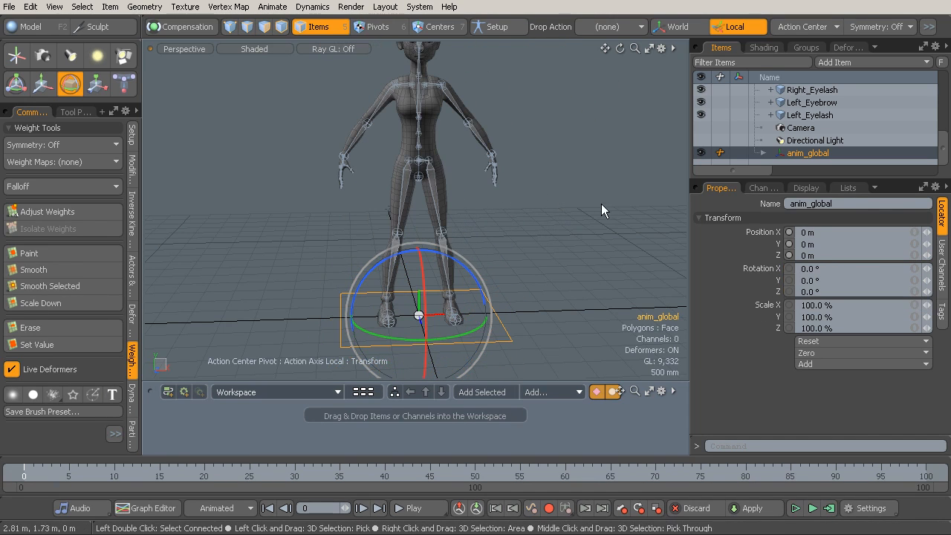
{"action": "left_click_drag", "start_coordinate": [556, 200], "coordinate": [587, 194], "text": "ctrl+alt"}
{"action": "key", "text": "ctrl+z"}
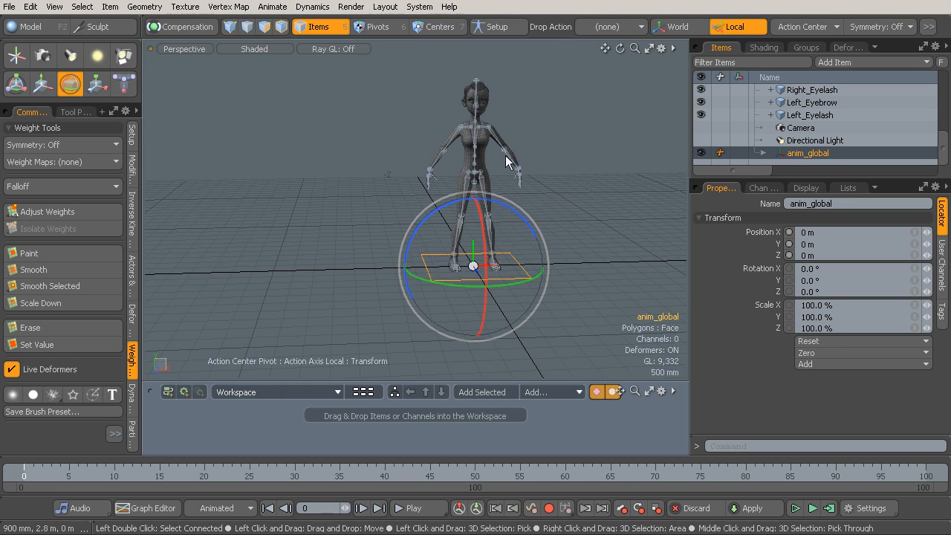
{"action": "left_click_drag", "start_coordinate": [542, 261], "coordinate": [616, 228], "text": "alt"}
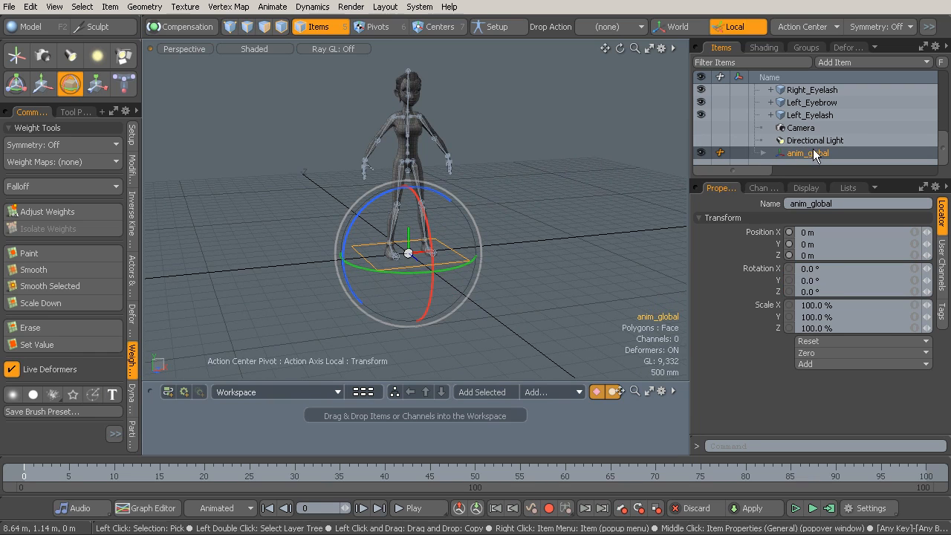
{"action": "left_click_drag", "start_coordinate": [579, 247], "coordinate": [543, 276], "text": "alt"}
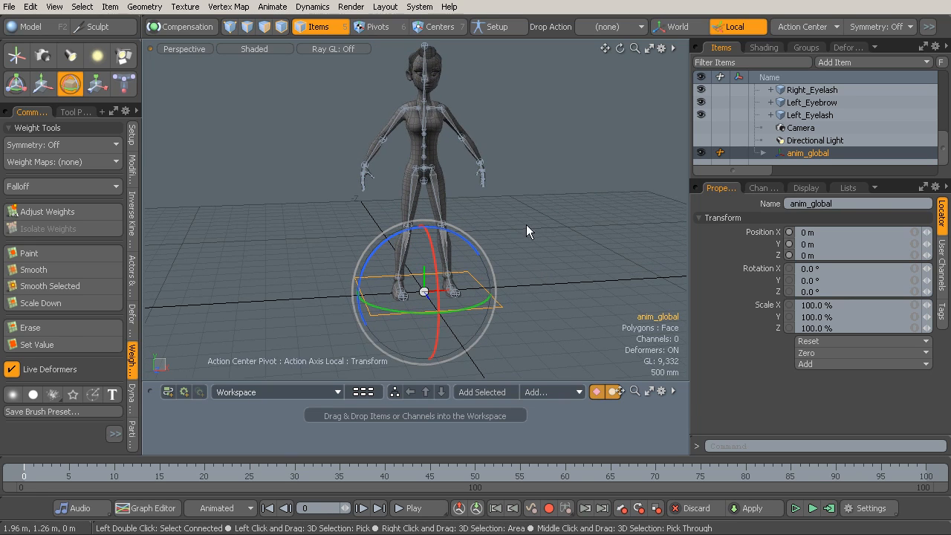
{"action": "key", "text": "space"}
Step: Group the character's meshes, from Body through Left_Eyelash, under a group locator and name it model
{"action": "mouse_move", "coordinate": [943, 142]}
{"action": "left_mouse_down"}
{"action": "mouse_move", "coordinate": [946, 92]}
{"action": "mouse_move", "coordinate": [940, 155]}
{"action": "left_mouse_up"}
{"action": "left_click", "coordinate": [822, 114]}
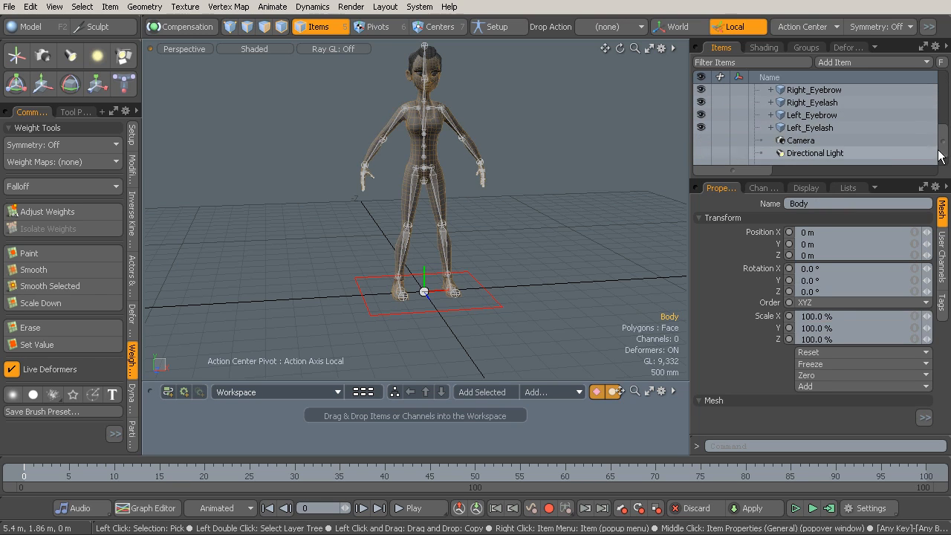
{"action": "left_click", "coordinate": [840, 128], "text": "shift"}
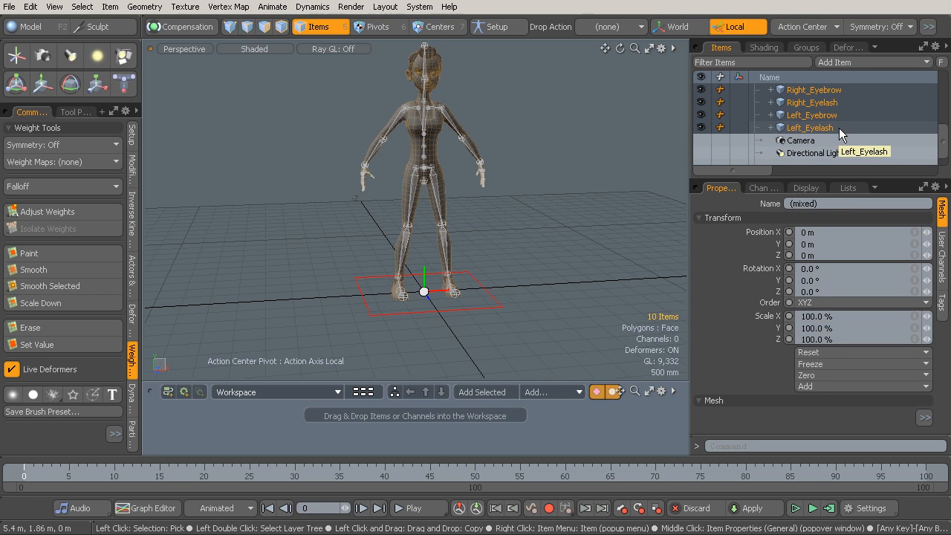
{"action": "key", "text": "ctrl+g"}
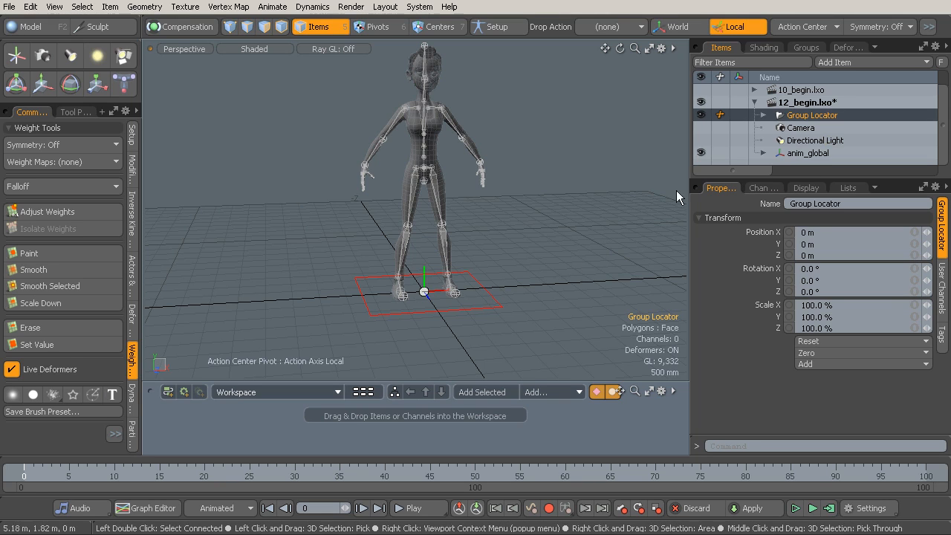
{"action": "double_click", "coordinate": [812, 115]}
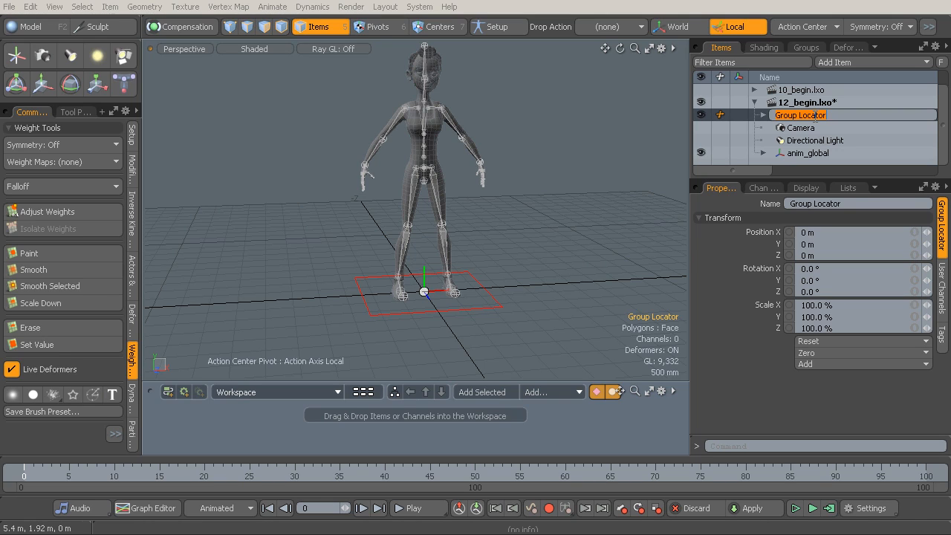
{"action": "type", "text": "model"}
{"action": "key", "text": "Return"}
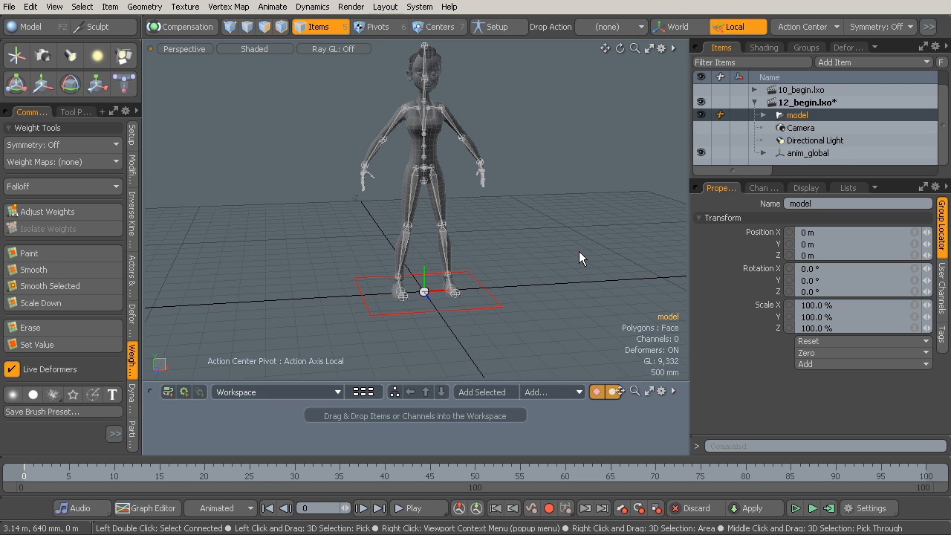
Step: Try moving the model group together with anim_global, undo the moves, and select only the model group
{"action": "left_click_drag", "start_coordinate": [576, 252], "coordinate": [542, 265], "text": "alt"}
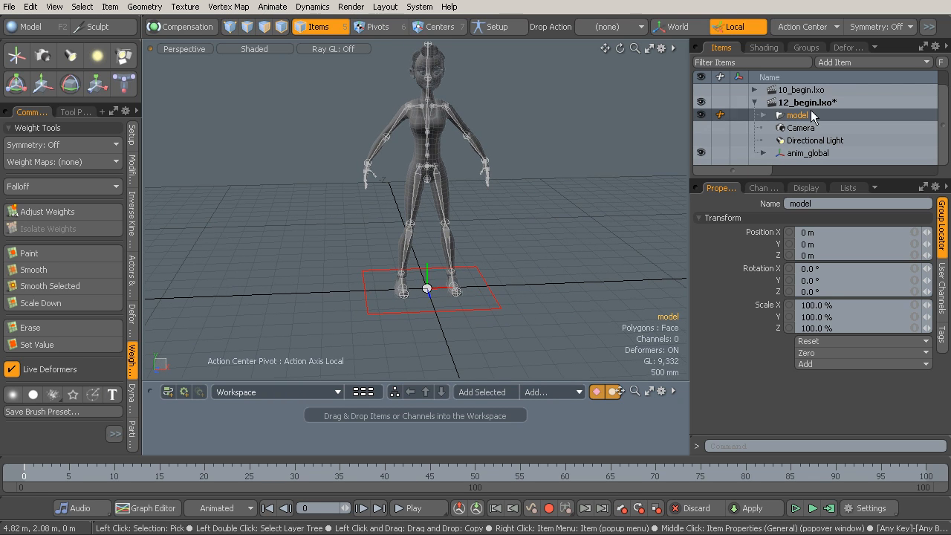
{"action": "left_click", "coordinate": [495, 295], "text": "shift"}
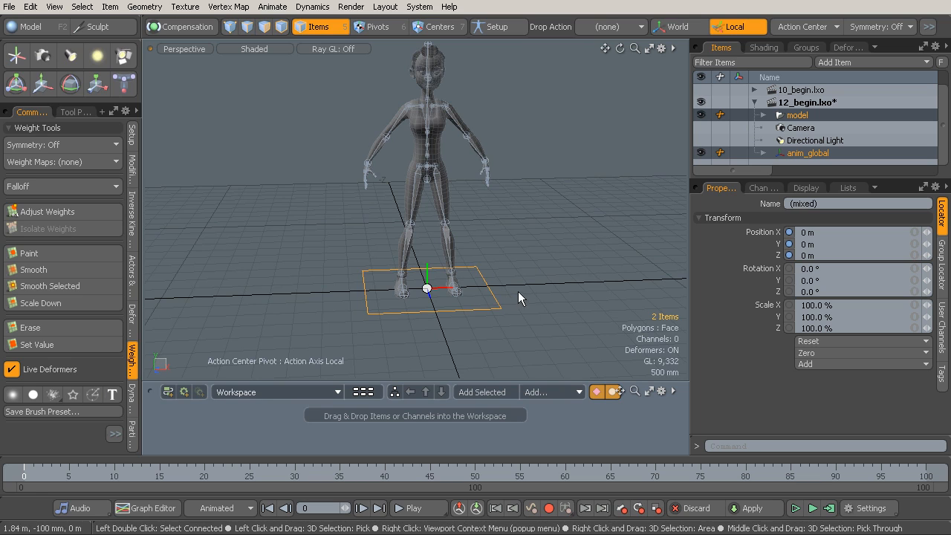
{"action": "key", "text": "y"}
{"action": "left_click_drag", "start_coordinate": [543, 260], "coordinate": [452, 271]}
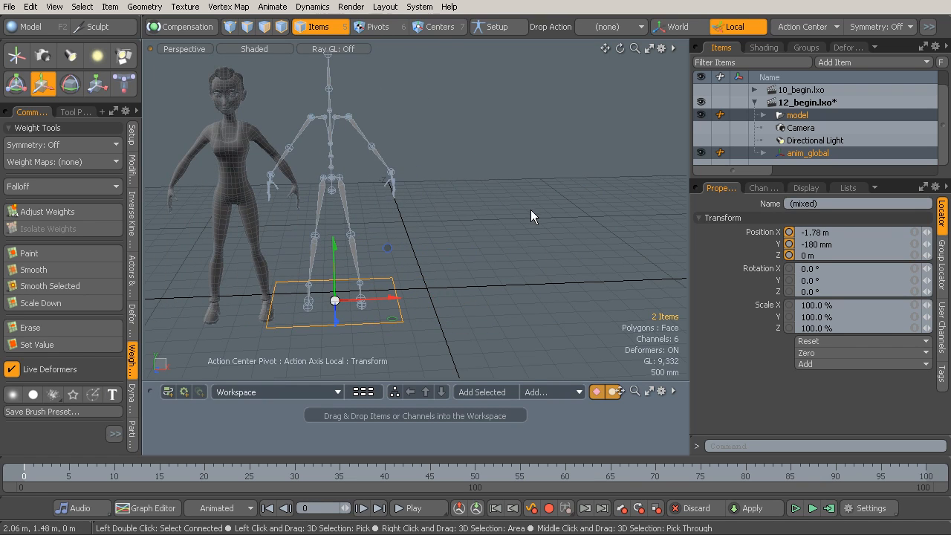
{"action": "key", "text": "ctrl+z"}
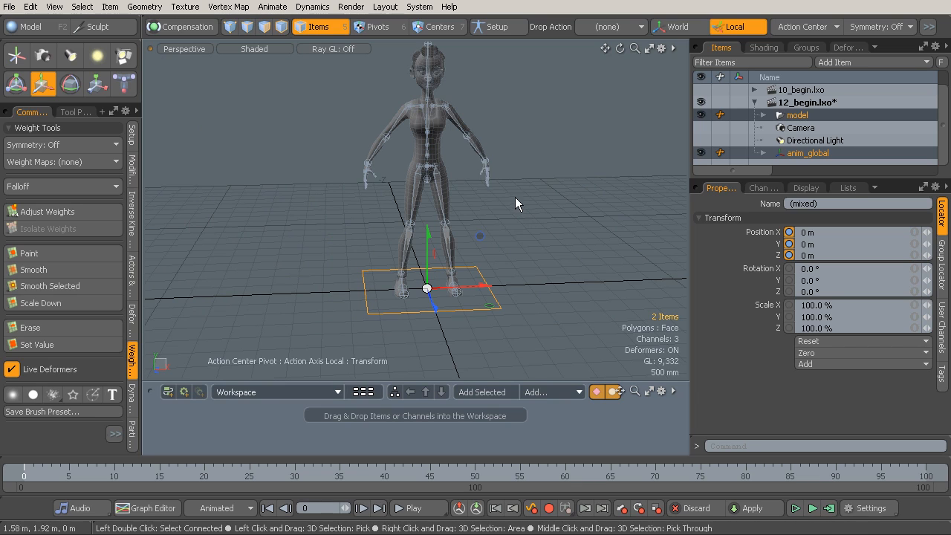
{"action": "left_click_drag", "start_coordinate": [559, 220], "coordinate": [442, 241]}
{"action": "mouse_move", "coordinate": [310, 310]}
{"action": "left_mouse_down"}
{"action": "mouse_move", "coordinate": [378, 320]}
{"action": "mouse_move", "coordinate": [573, 278]}
{"action": "mouse_move", "coordinate": [523, 295]}
{"action": "mouse_move", "coordinate": [485, 269]}
{"action": "mouse_move", "coordinate": [319, 297]}
{"action": "left_mouse_up"}
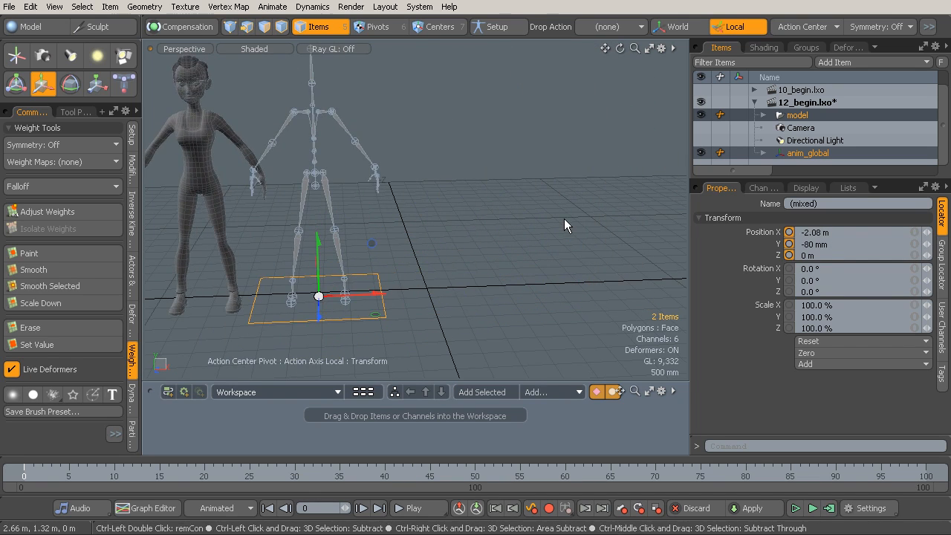
{"action": "key", "text": "ctrl+z"}
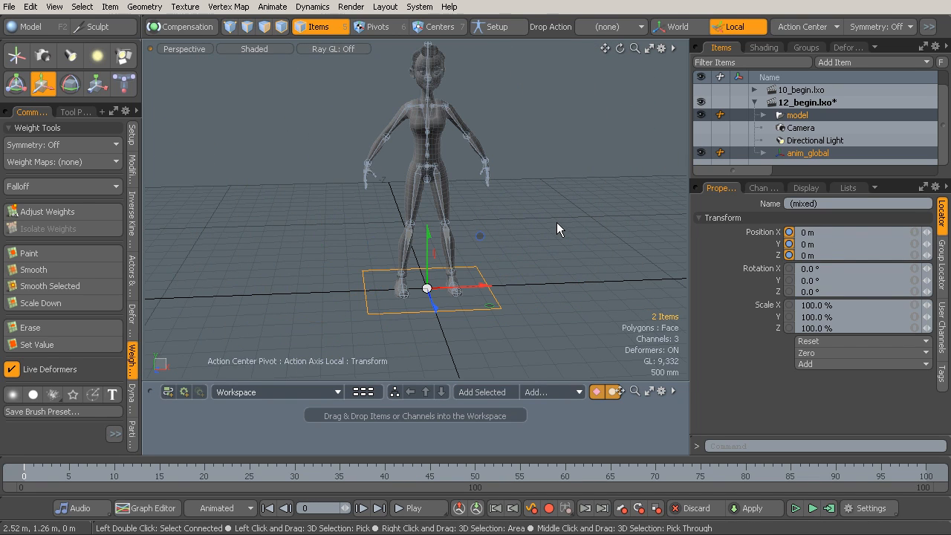
{"action": "left_click", "coordinate": [816, 115]}
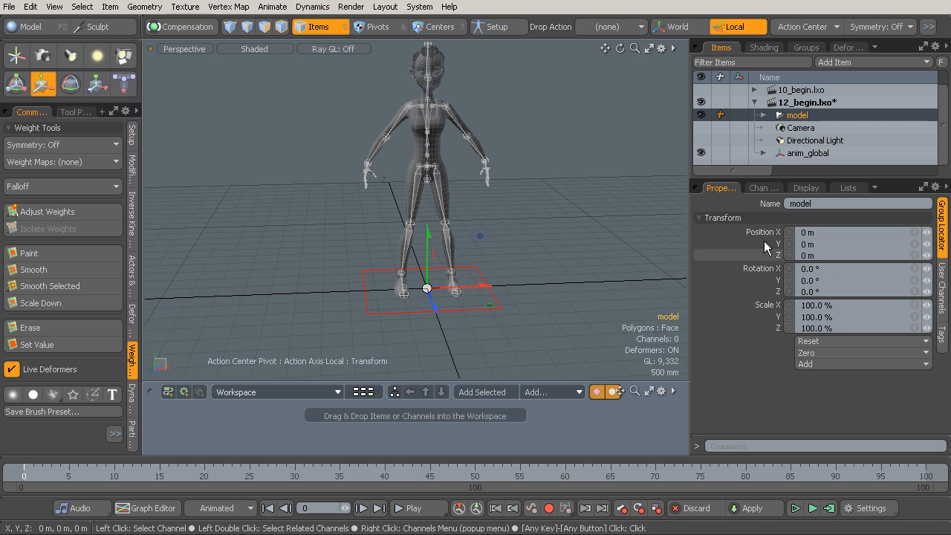
{"action": "key", "text": "alt"}
{"action": "left_click_drag", "start_coordinate": [505, 227], "coordinate": [540, 223], "text": "alt"}
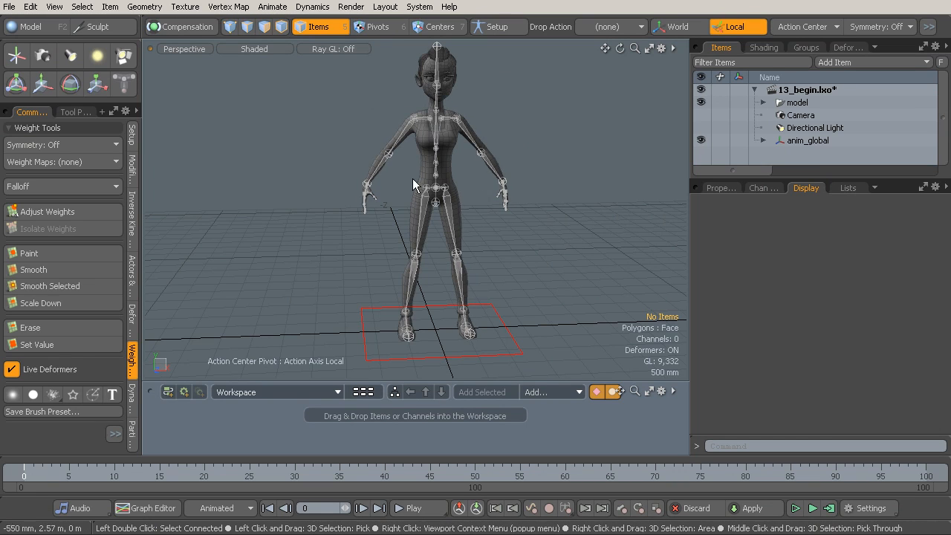
Step: Add a new locator and give it a Custom shape with the Replace style
{"action": "key", "text": "ctrl+z"}
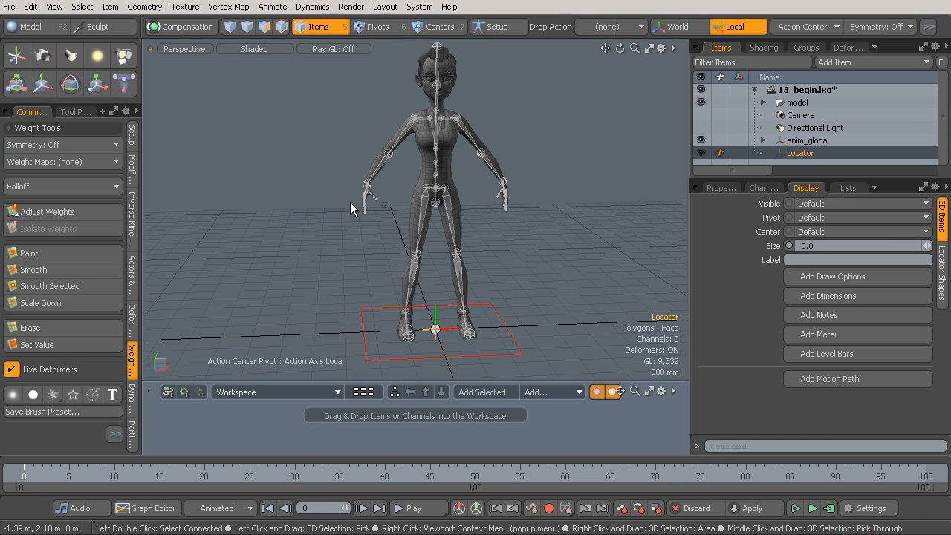
{"action": "left_click", "coordinate": [941, 274]}
{"action": "left_click", "coordinate": [829, 219]}
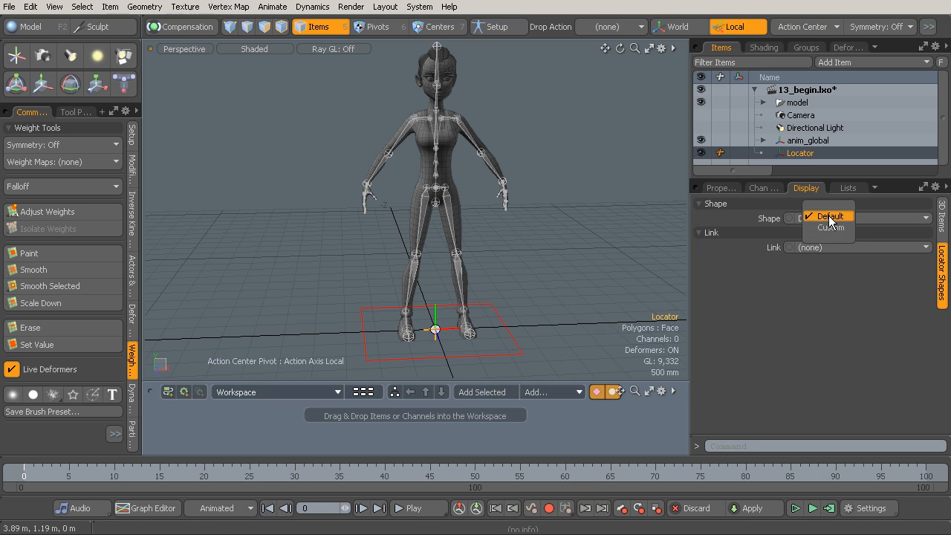
{"action": "left_click", "coordinate": [830, 227]}
{"action": "left_click", "coordinate": [817, 252]}
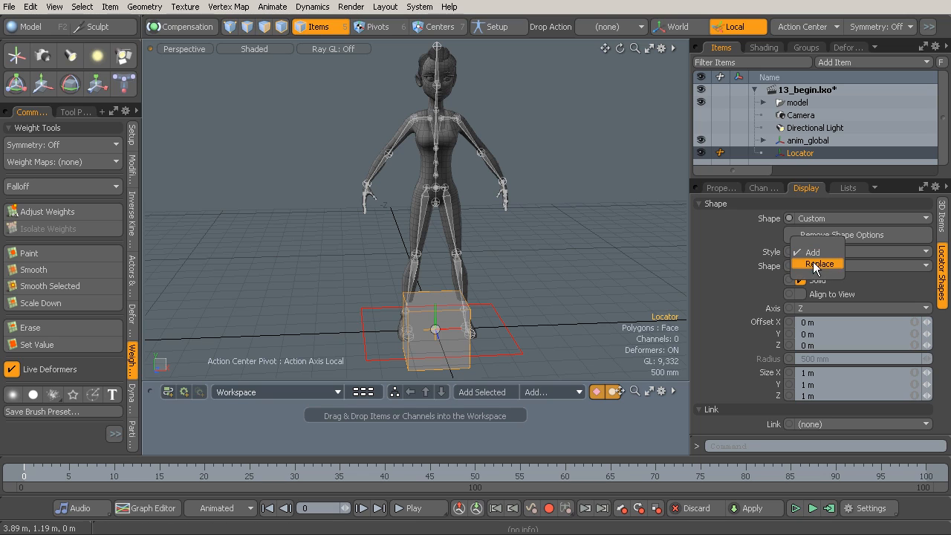
{"action": "left_click", "coordinate": [823, 266]}
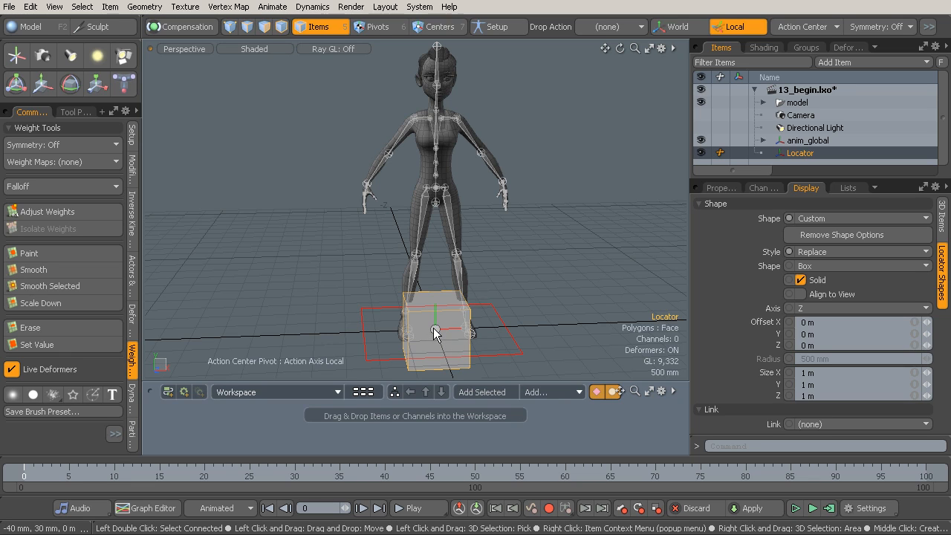
Step: Change the new locator's shape to a Circle oriented along the Y axis
{"action": "left_click", "coordinate": [838, 265]}
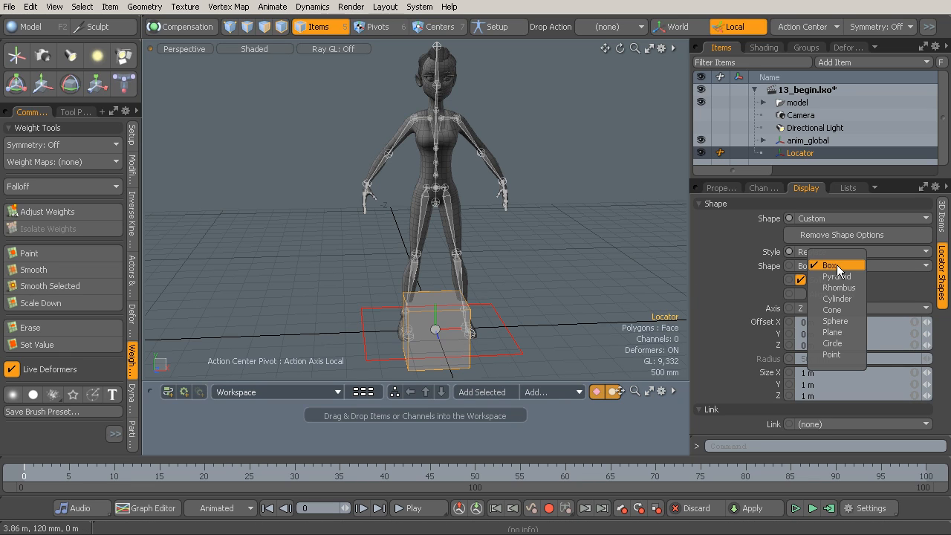
{"action": "left_click", "coordinate": [832, 342]}
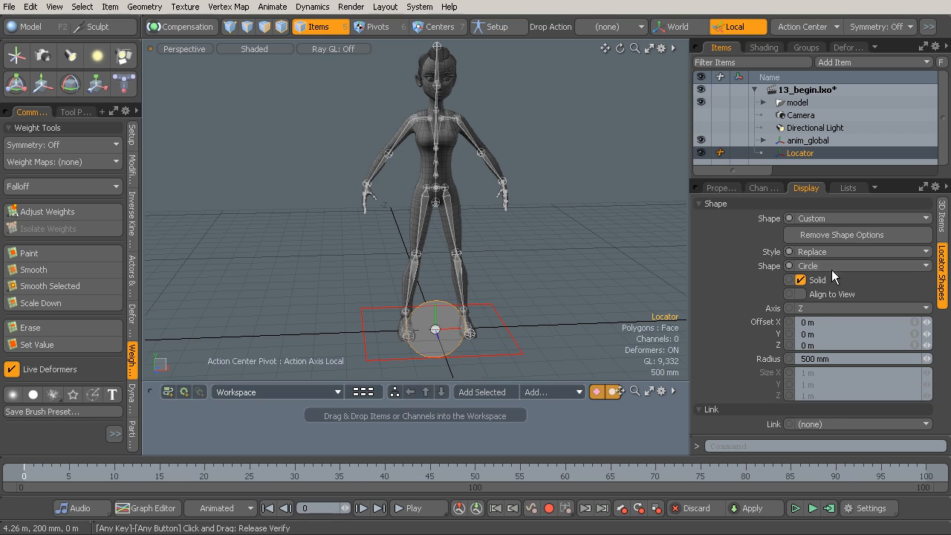
{"action": "left_click", "coordinate": [818, 308]}
{"action": "left_click", "coordinate": [819, 296]}
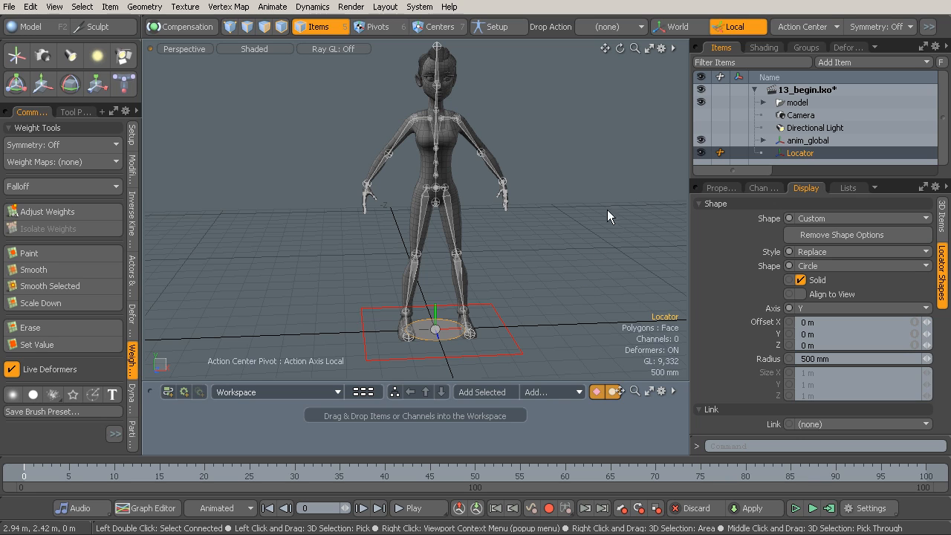
Step: Set the drop action to Match Position, match the circle locator to the central pelvis joint, and clear the selection
{"action": "left_click", "coordinate": [606, 26]}
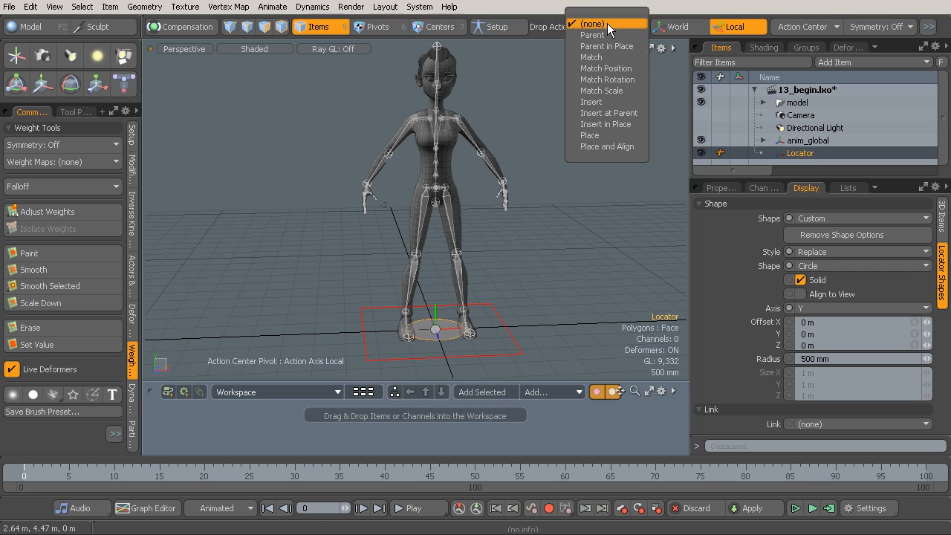
{"action": "left_click", "coordinate": [606, 67]}
{"action": "left_click", "coordinate": [796, 152]}
{"action": "left_click_drag", "start_coordinate": [796, 151], "coordinate": [521, 189]}
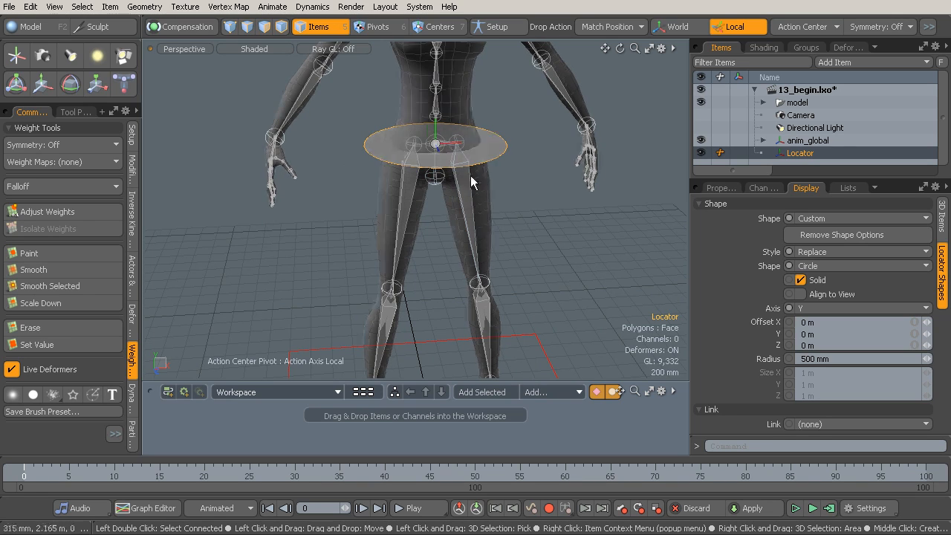
{"action": "left_click", "coordinate": [511, 157]}
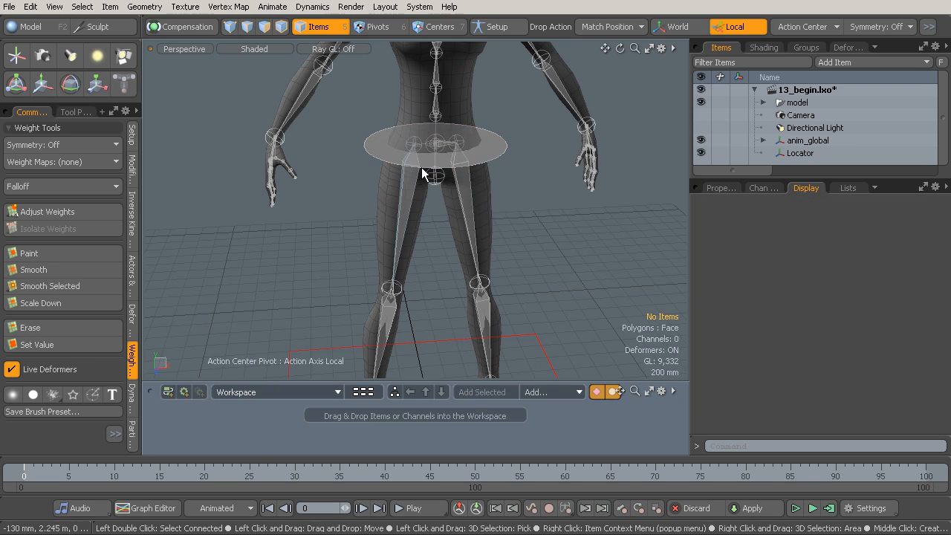
Step: Add draw options to the circle locator and set a User wireframe color of pure red (1.0, 0.0, 0.0)
{"action": "left_click", "coordinate": [489, 149]}
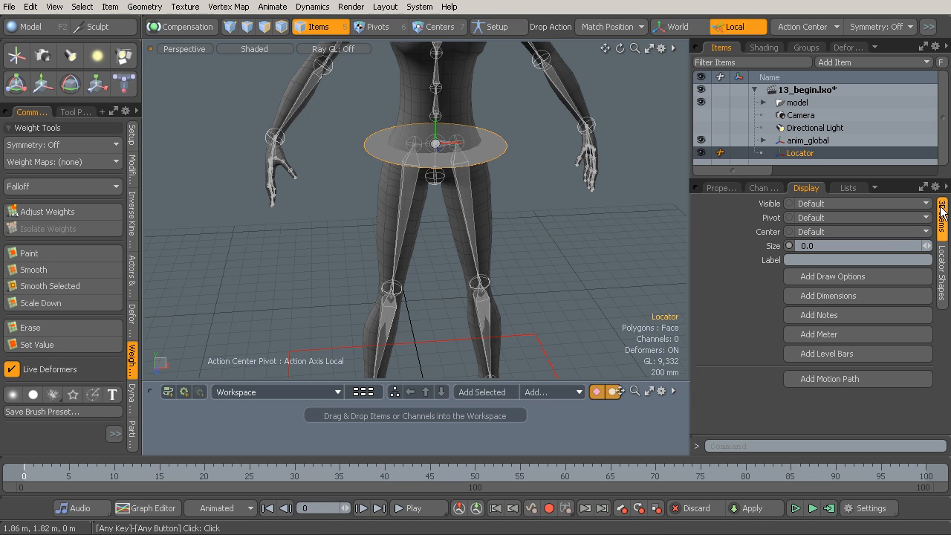
{"action": "left_click", "coordinate": [840, 275]}
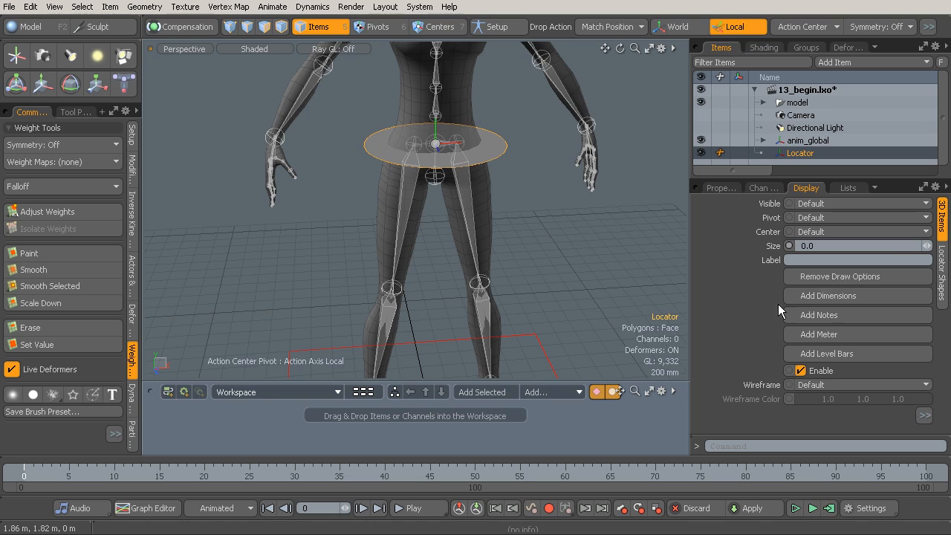
{"action": "left_click", "coordinate": [827, 383]}
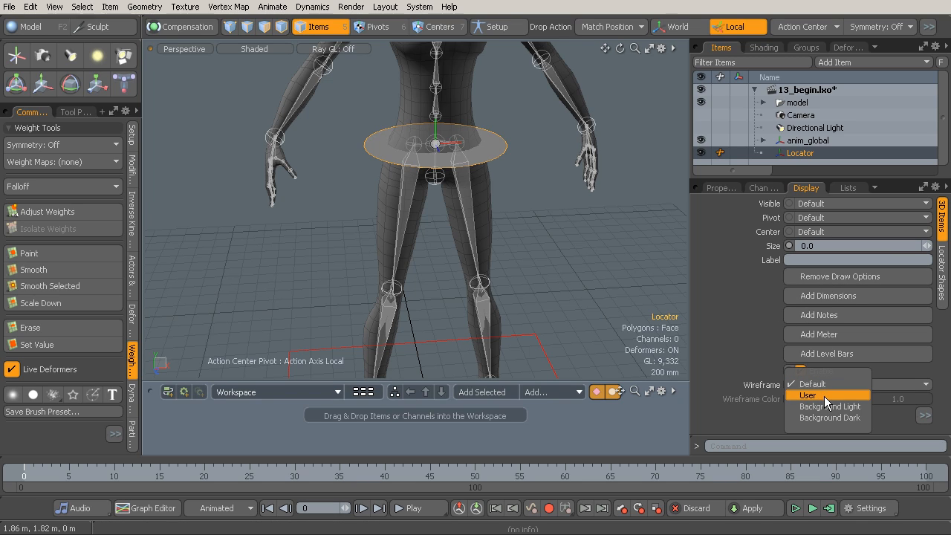
{"action": "left_click", "coordinate": [824, 396]}
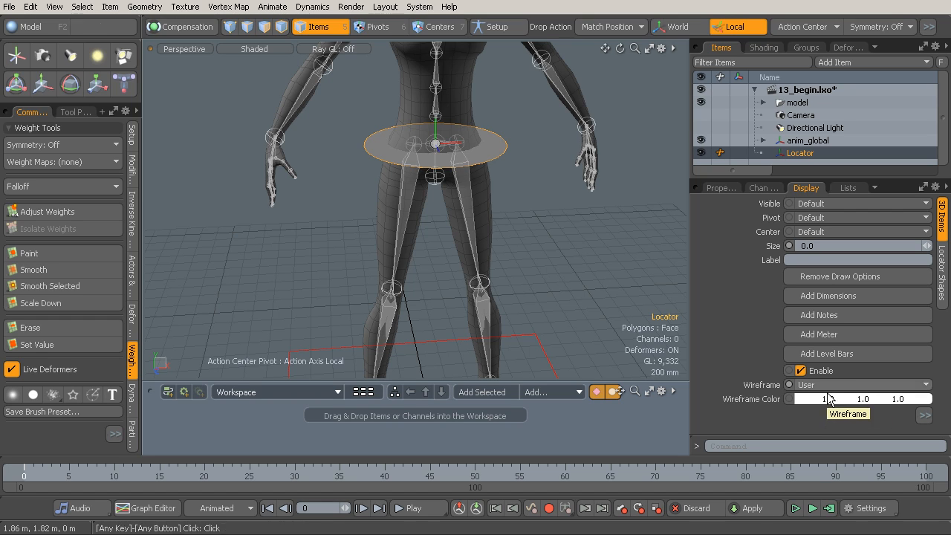
{"action": "left_click_drag", "start_coordinate": [863, 399], "coordinate": [803, 399]}
{"action": "left_click_drag", "start_coordinate": [900, 399], "coordinate": [840, 399]}
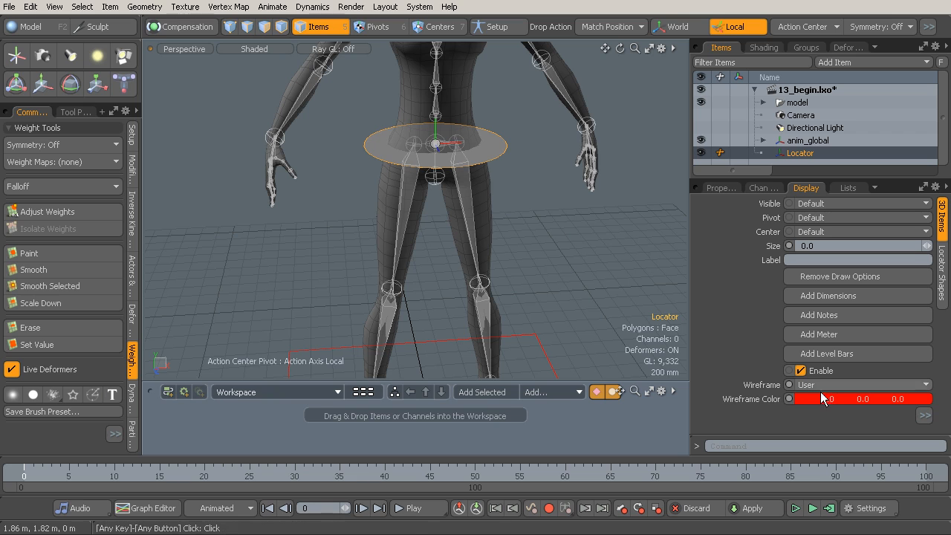
Step: Rename the circle locator at the pelvis as anim_COG
{"action": "mouse_move", "coordinate": [539, 211]}
{"action": "left_mouse_down", "text": "alt"}
{"action": "mouse_move", "coordinate": [528, 184]}
{"action": "mouse_move", "coordinate": [536, 200]}
{"action": "left_mouse_up", "text": "alt"}
{"action": "double_click", "coordinate": [816, 154]}
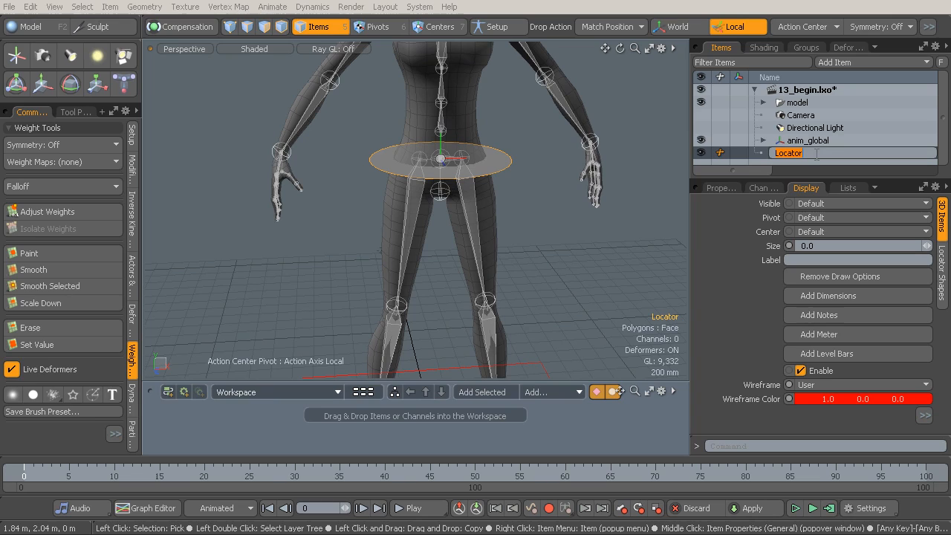
{"action": "left_click", "coordinate": [817, 141]}
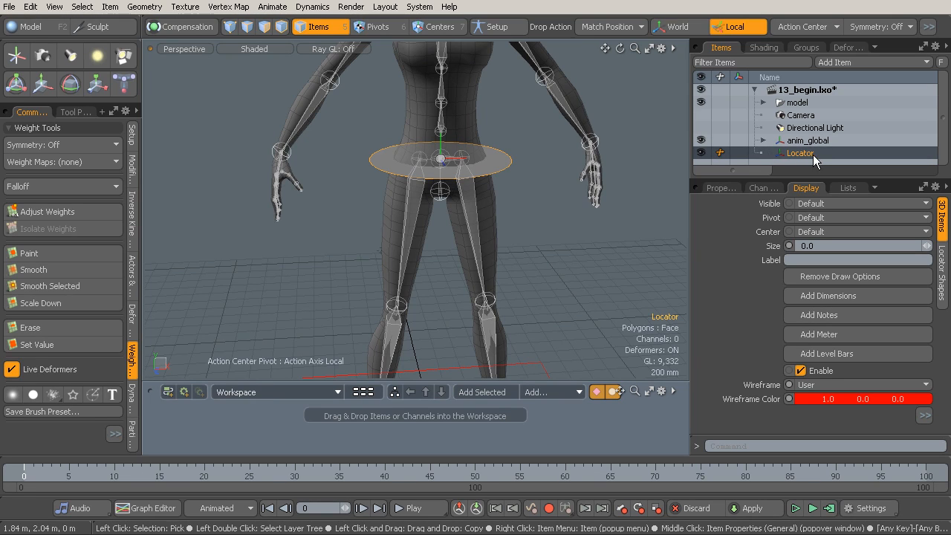
{"action": "double_click", "coordinate": [810, 153]}
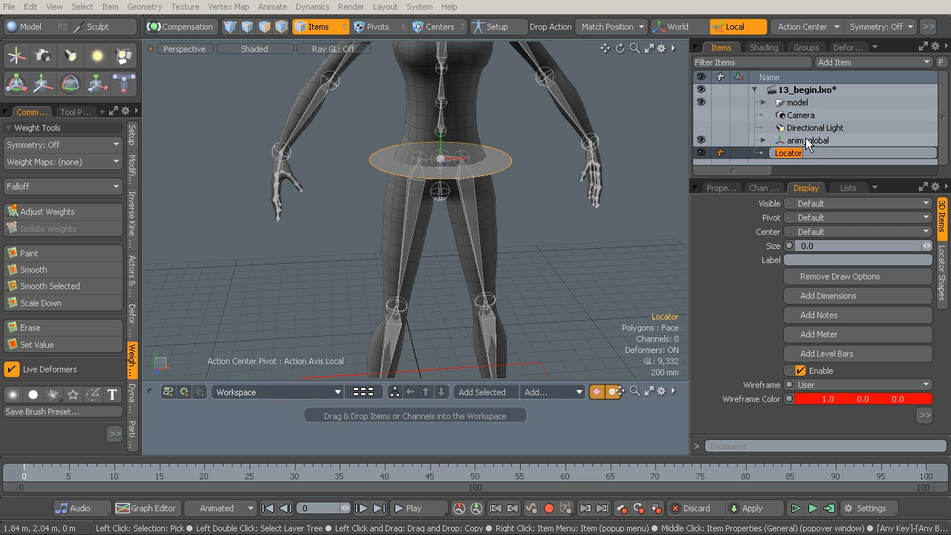
{"action": "left_click", "coordinate": [809, 145]}
{"action": "left_click", "coordinate": [717, 188]}
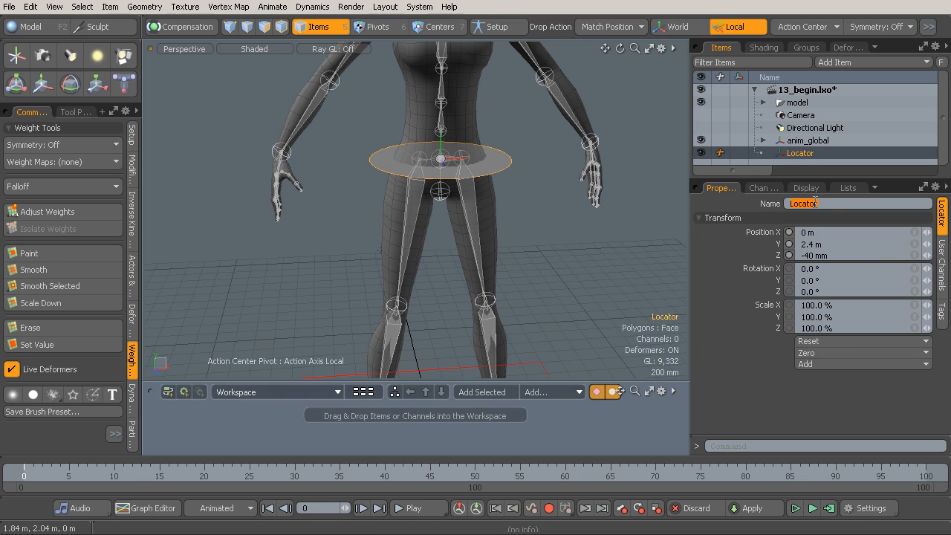
{"action": "type", "text": "anim_COG"}
{"action": "key", "text": "Return"}
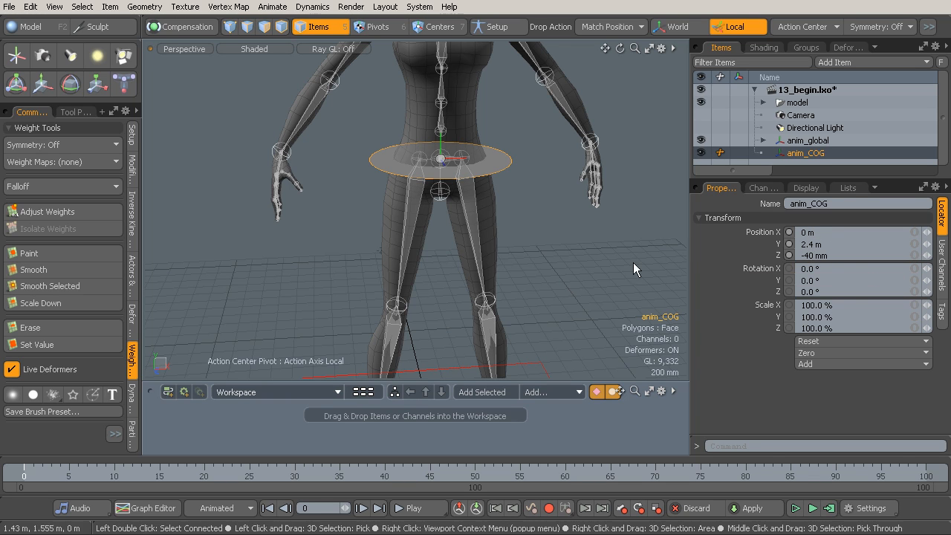
Step: Try resetting anim_COG's position, then undo the reset
{"action": "left_click_drag", "start_coordinate": [578, 238], "coordinate": [510, 236], "text": "ctrl+alt"}
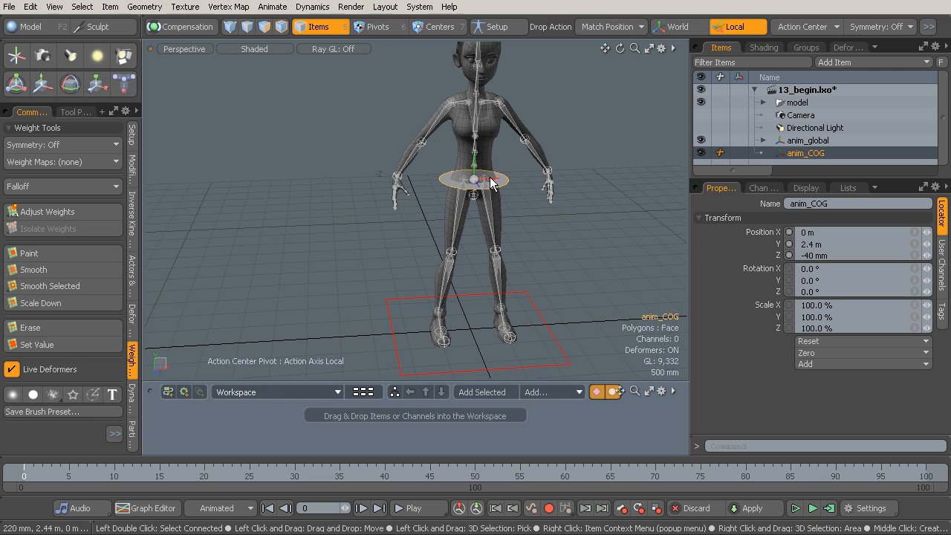
{"action": "left_click", "coordinate": [820, 341]}
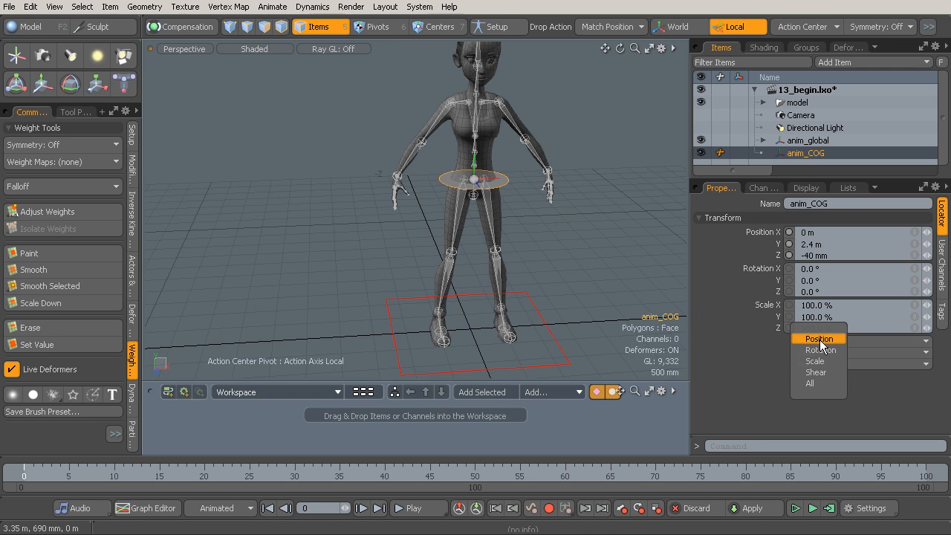
{"action": "left_click", "coordinate": [820, 339]}
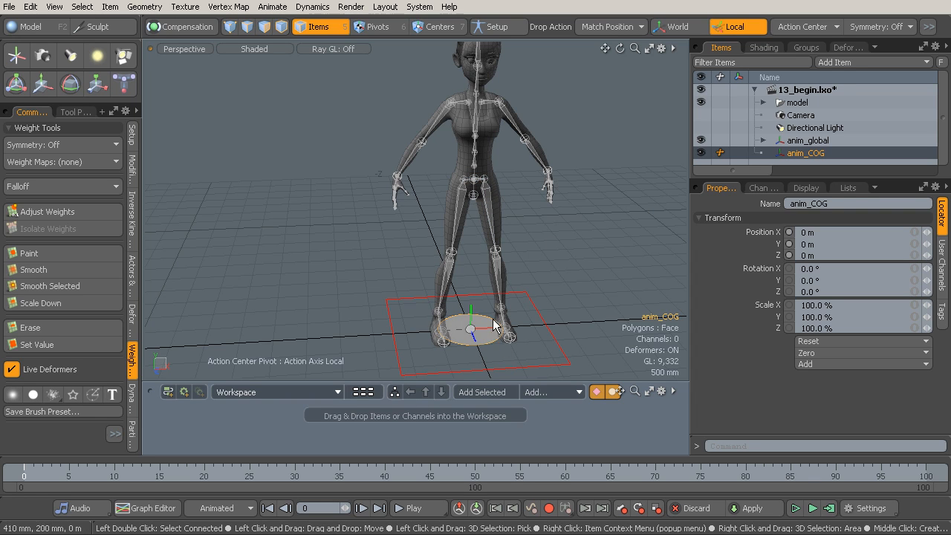
{"action": "key", "text": "ctrl+z"}
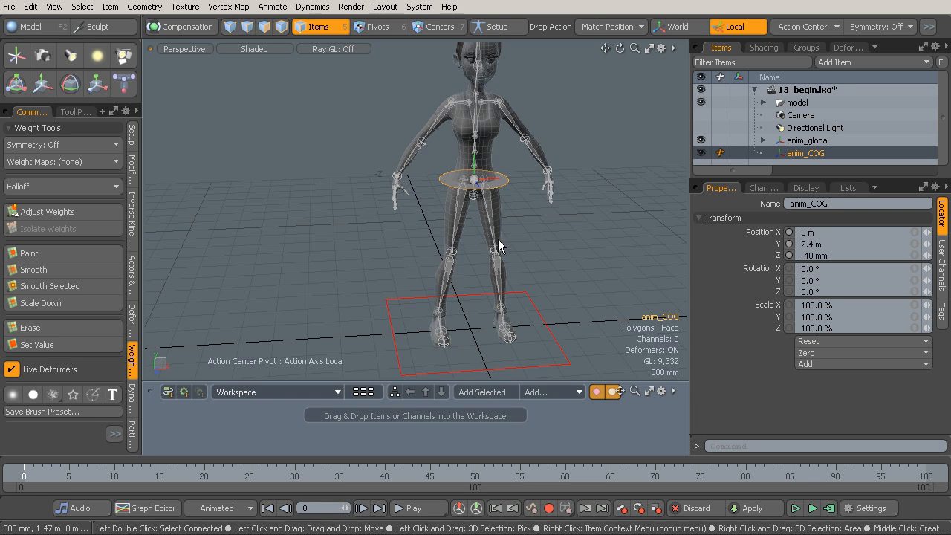
Step: Zero all transforms of anim_COG while keeping the control in place at the pelvis
{"action": "left_click", "coordinate": [832, 353]}
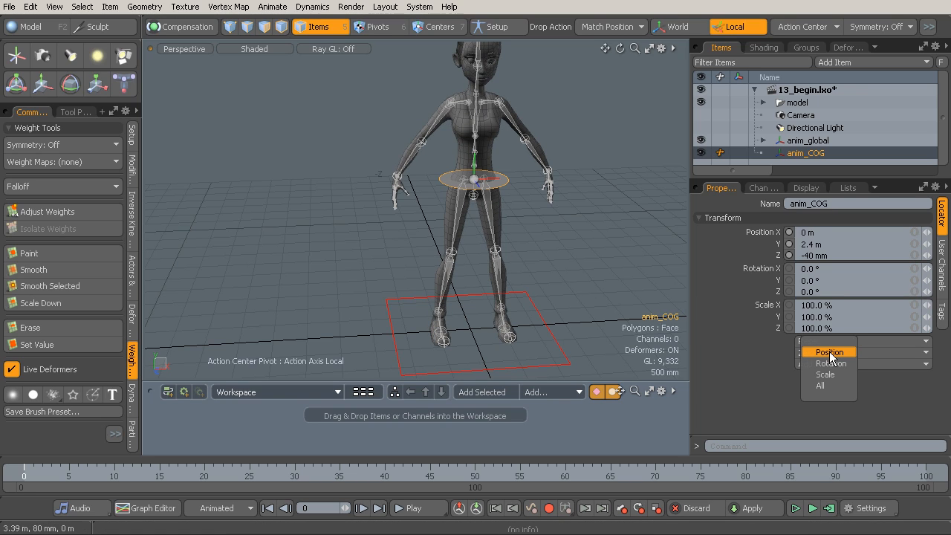
{"action": "left_click", "coordinate": [829, 383]}
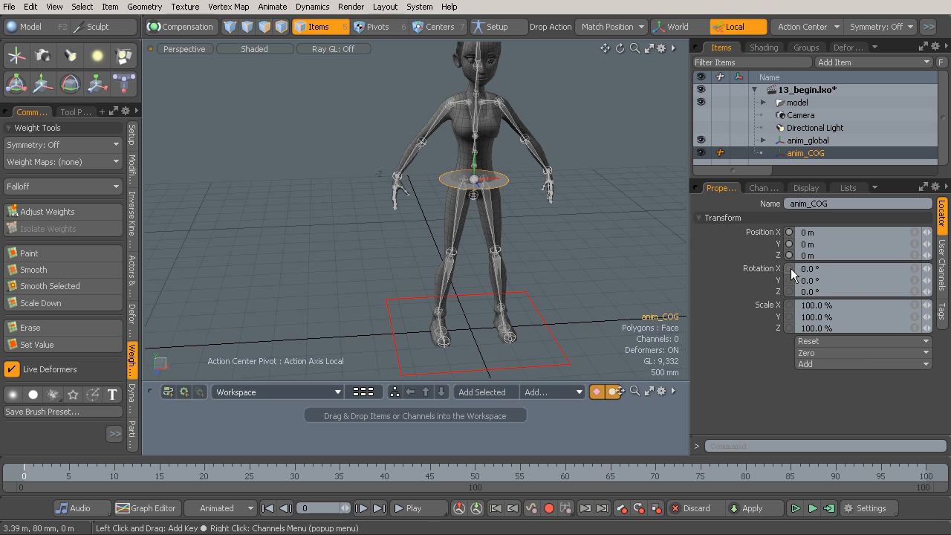
{"action": "left_click_drag", "start_coordinate": [530, 237], "coordinate": [527, 193], "text": "alt"}
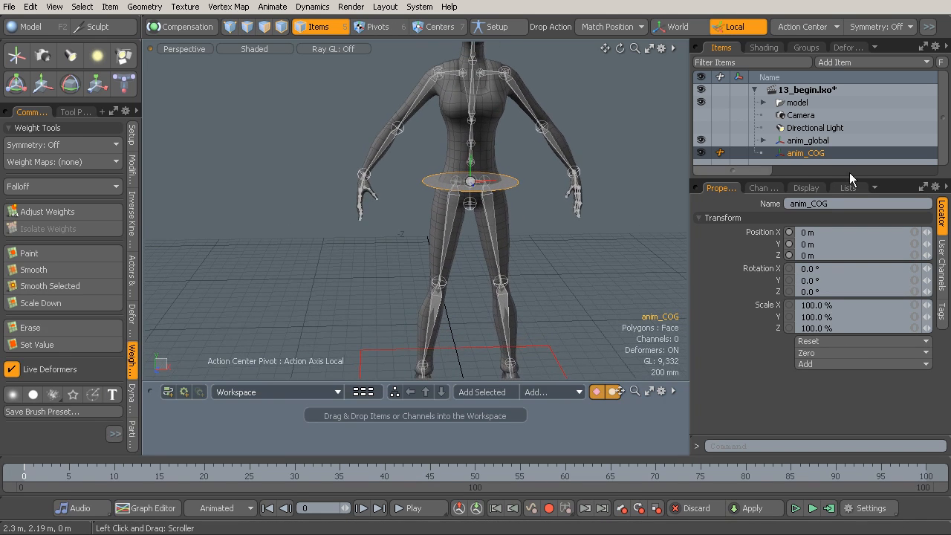
Step: Parent anim_COG under anim_global, select only anim_COG, and expand the anim_global hierarchy
{"action": "left_click", "coordinate": [822, 141], "text": "shift"}
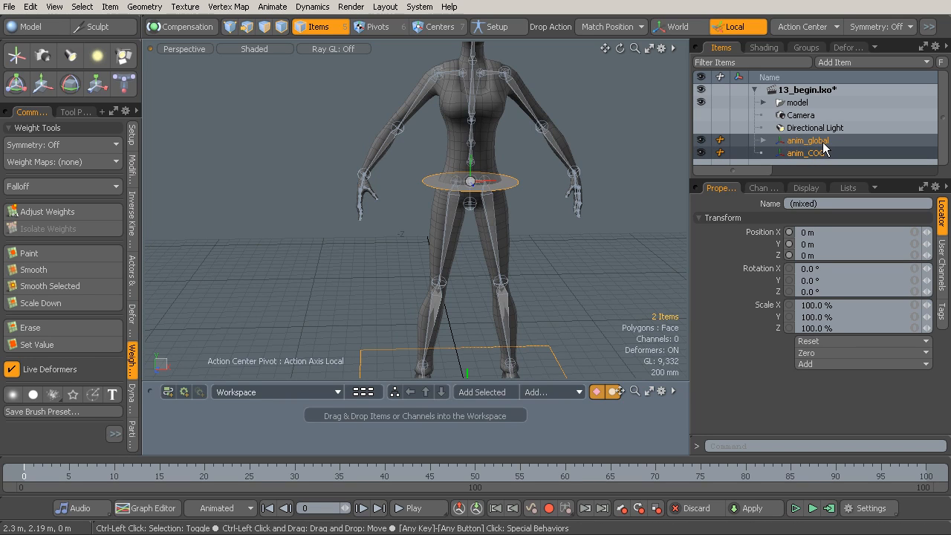
{"action": "key", "text": "p"}
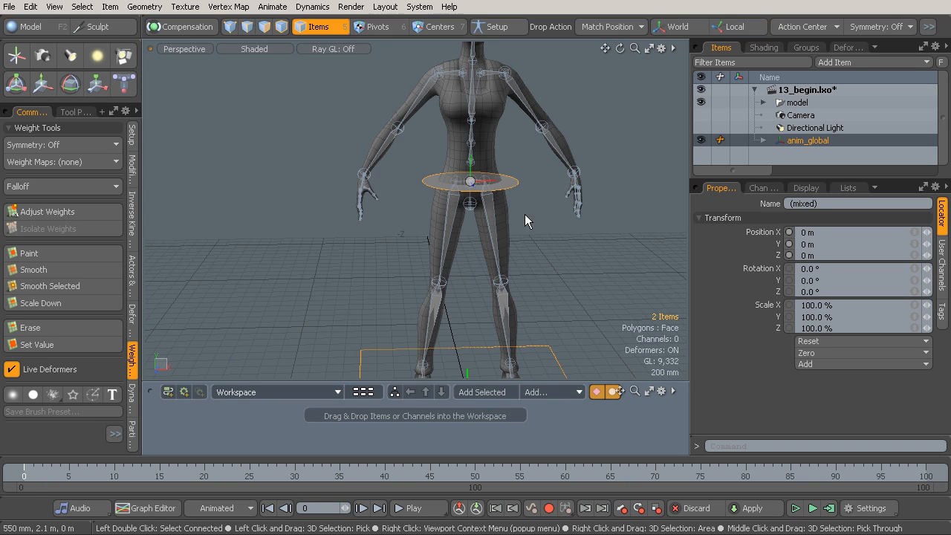
{"action": "left_click", "coordinate": [514, 188]}
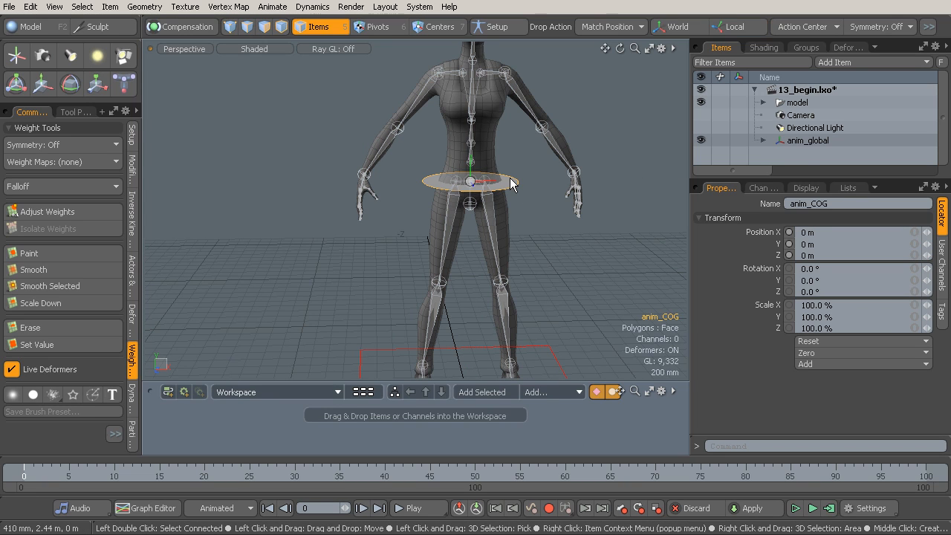
{"action": "left_click", "coordinate": [763, 140]}
{"action": "left_click_drag", "start_coordinate": [513, 235], "coordinate": [538, 211], "text": "alt"}
{"action": "left_click_drag", "start_coordinate": [529, 175], "coordinate": [530, 201], "text": "alt+shift"}
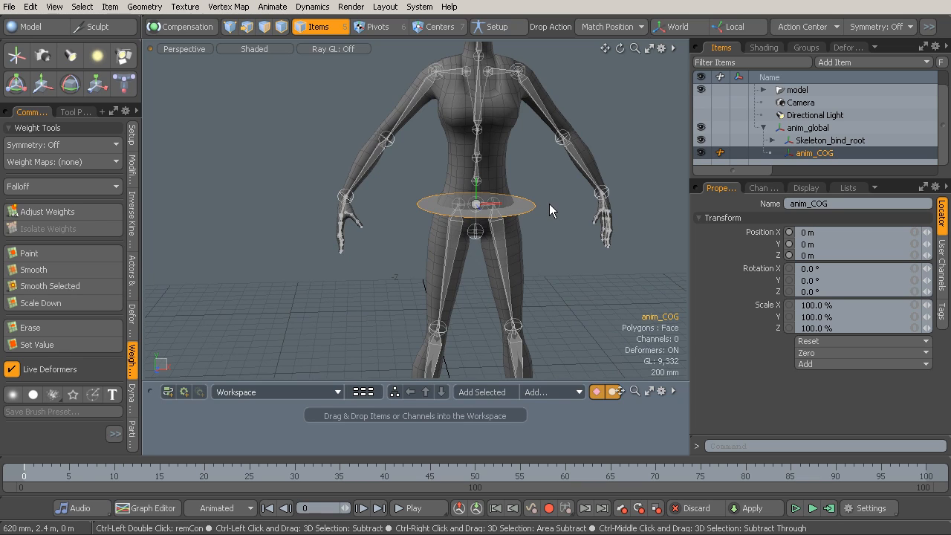
Step: Duplicate anim_COG and rename the copy as anim_spine_a
{"action": "key", "text": "ctrl+d"}
{"action": "scroll", "coordinate": [942, 126], "scroll_direction": "down", "scroll_amount": 1}
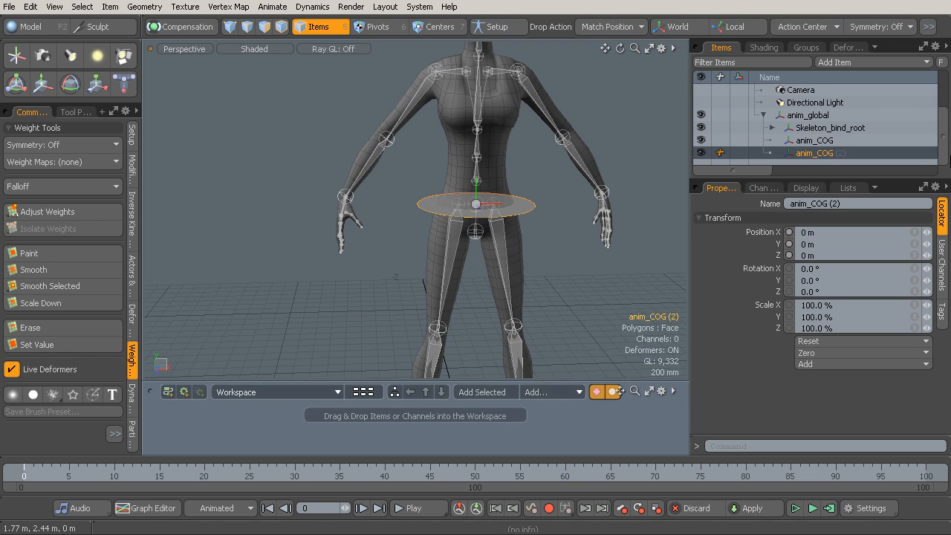
{"action": "double_click", "coordinate": [851, 153]}
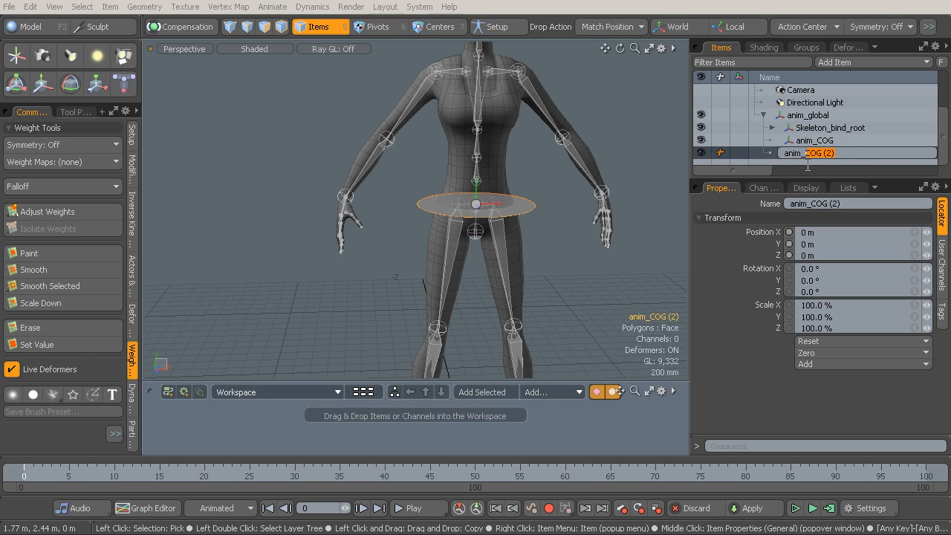
{"action": "type", "text": "spi"}
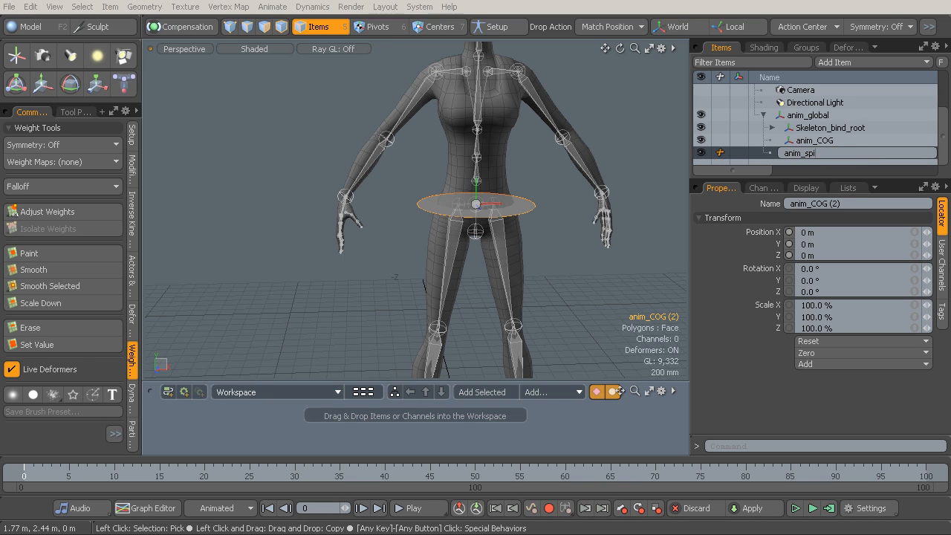
{"action": "type", "text": "ne_a"}
{"action": "key", "text": "Return"}
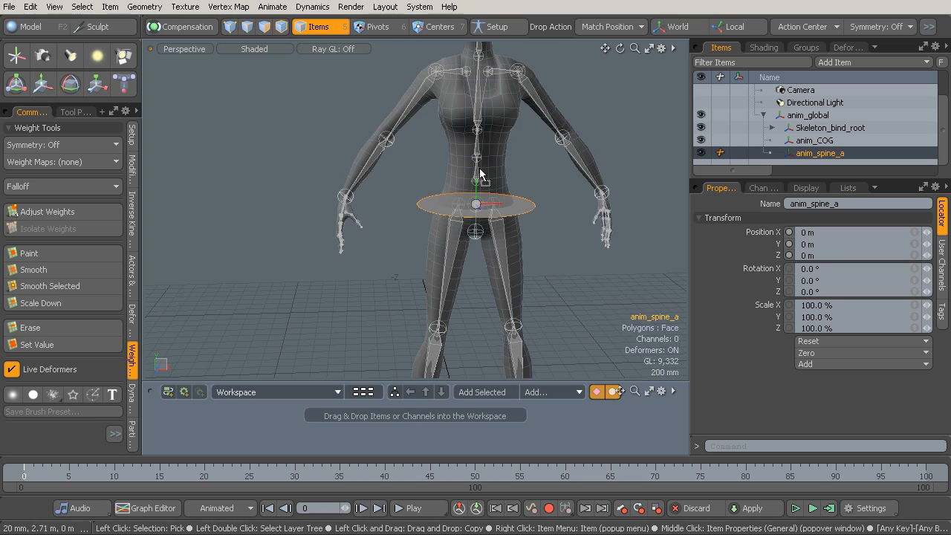
Step: Match anim_spine_a to the first spine joint above the pelvis and turn off the Solid option of its circle shape
{"action": "left_click_drag", "start_coordinate": [481, 183], "coordinate": [483, 161]}
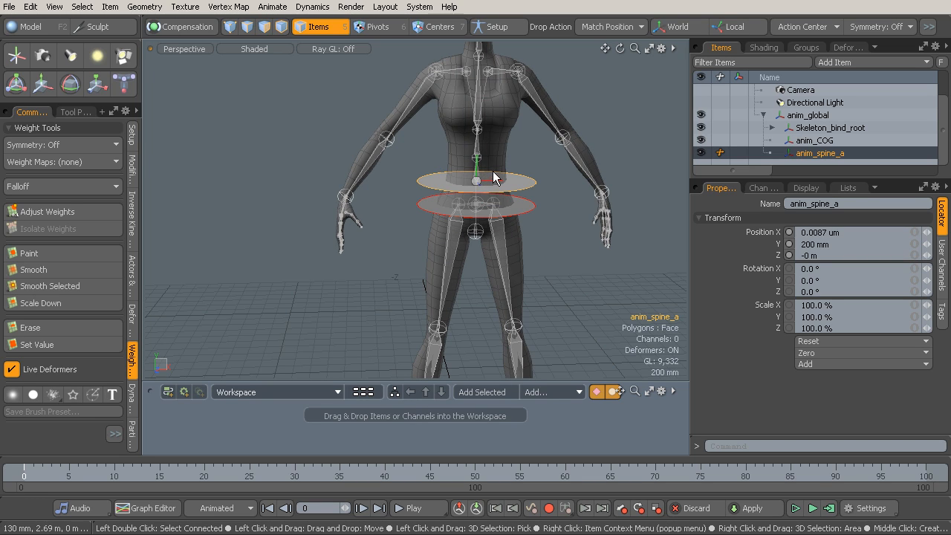
{"action": "left_click", "coordinate": [806, 189]}
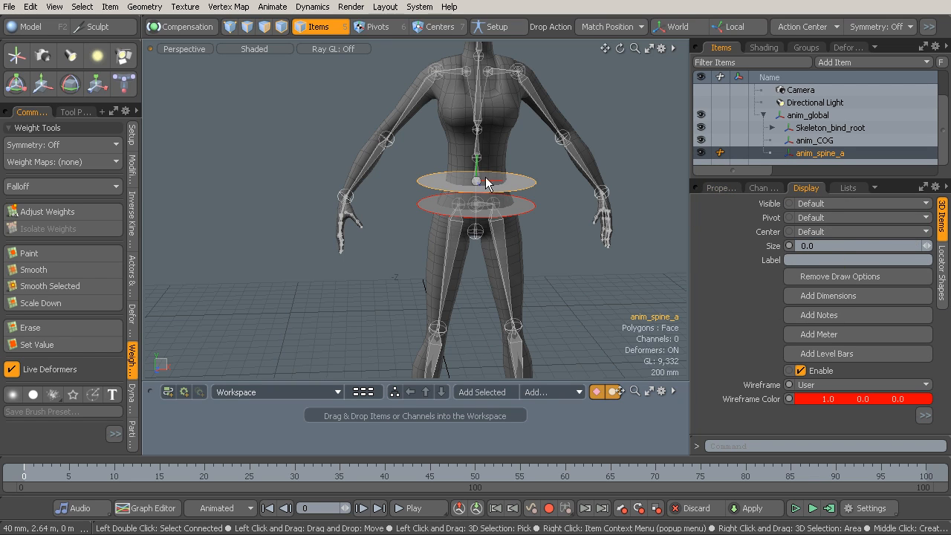
{"action": "left_click_drag", "start_coordinate": [527, 191], "coordinate": [522, 206], "text": "alt"}
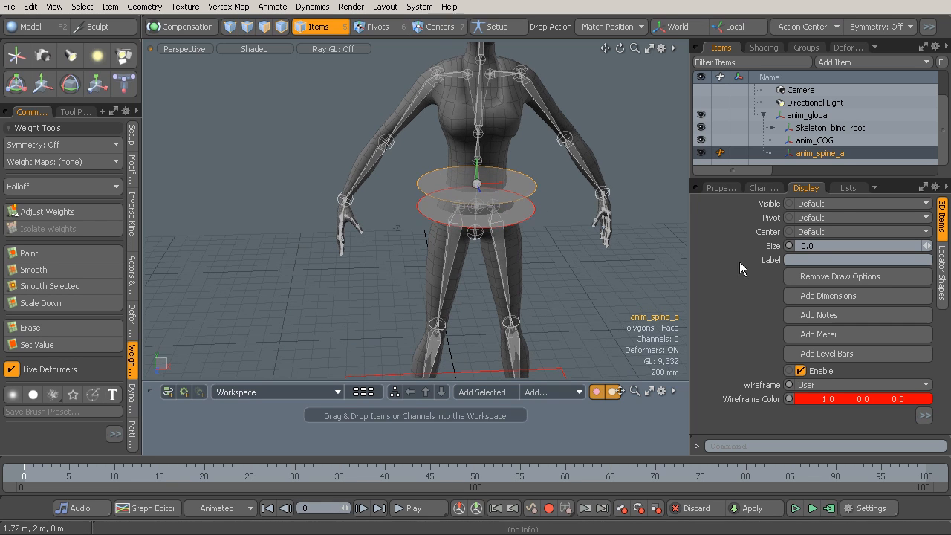
{"action": "left_click", "coordinate": [942, 269]}
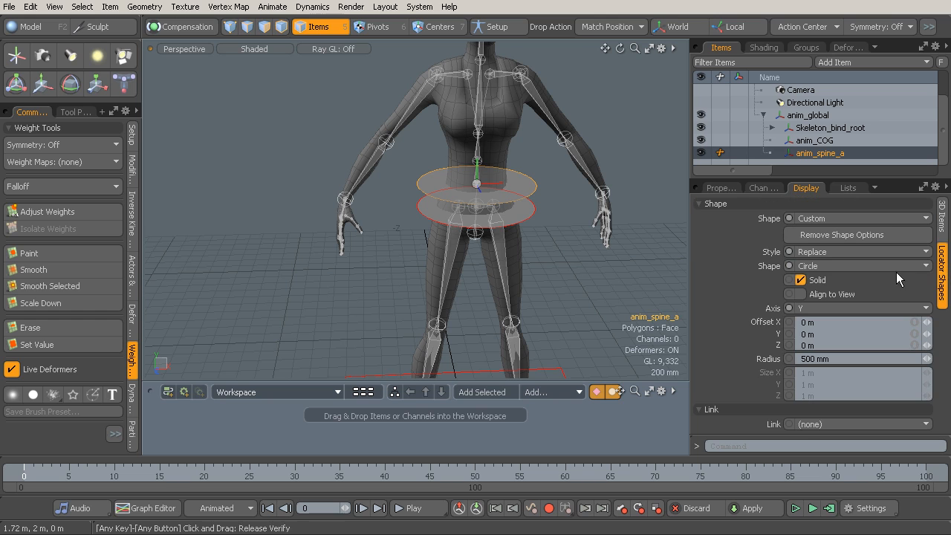
{"action": "left_click", "coordinate": [801, 281]}
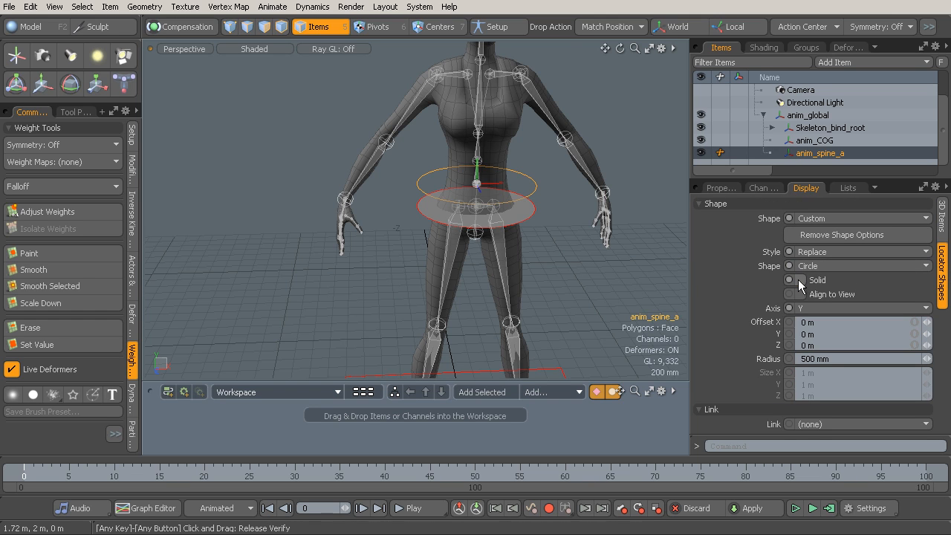
Step: Reduce the radius of the anim_spine_a circle to about 379 mm
{"action": "left_click_drag", "start_coordinate": [512, 211], "coordinate": [540, 209], "text": "ctrl+alt"}
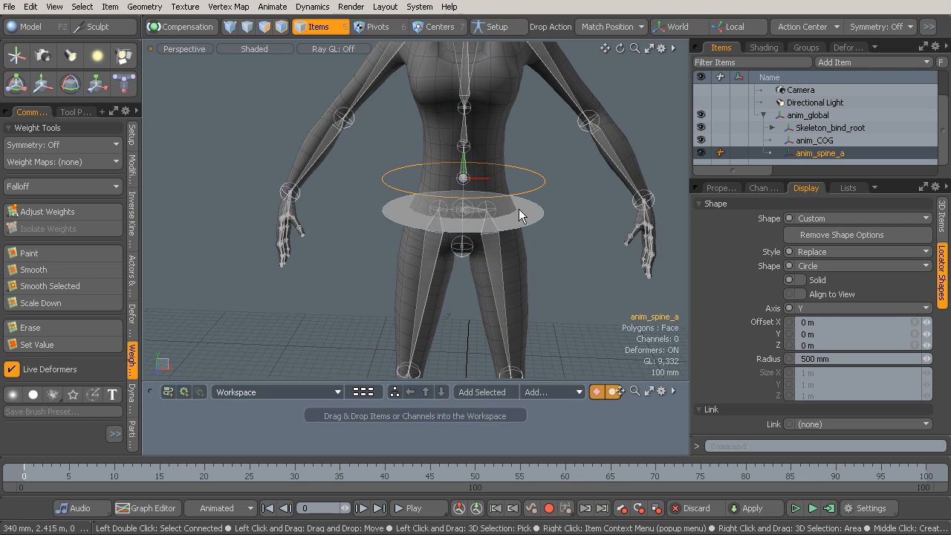
{"action": "mouse_move", "coordinate": [532, 221]}
{"action": "left_mouse_down", "text": "alt"}
{"action": "mouse_move", "coordinate": [566, 207]}
{"action": "mouse_move", "coordinate": [548, 213]}
{"action": "left_mouse_up", "text": "alt"}
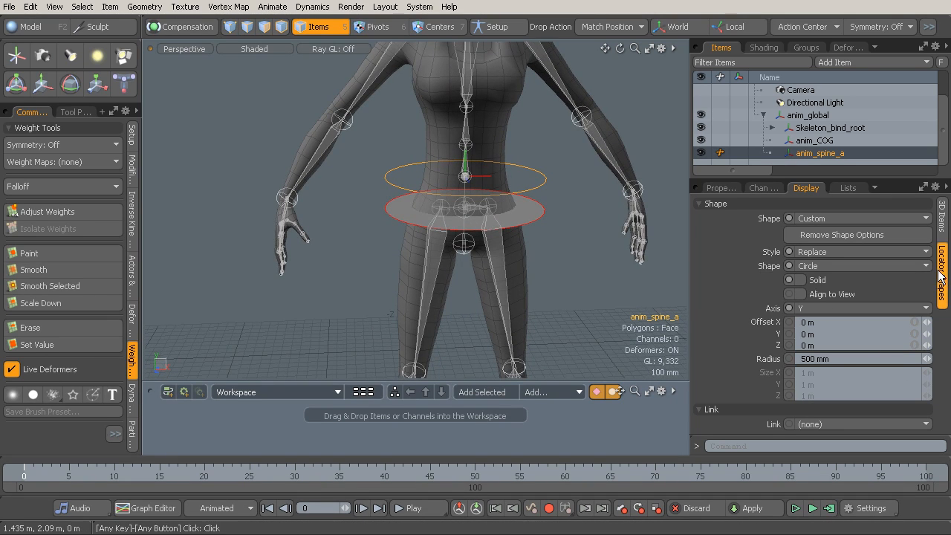
{"action": "left_click", "coordinate": [926, 359]}
{"action": "left_click_drag", "start_coordinate": [926, 359], "coordinate": [898, 359]}
Step: Duplicate anim_spine_a as anim_spine_b and match its position to the second spine joint above the pelvis
{"action": "left_click_drag", "start_coordinate": [572, 180], "coordinate": [547, 214], "text": "alt"}
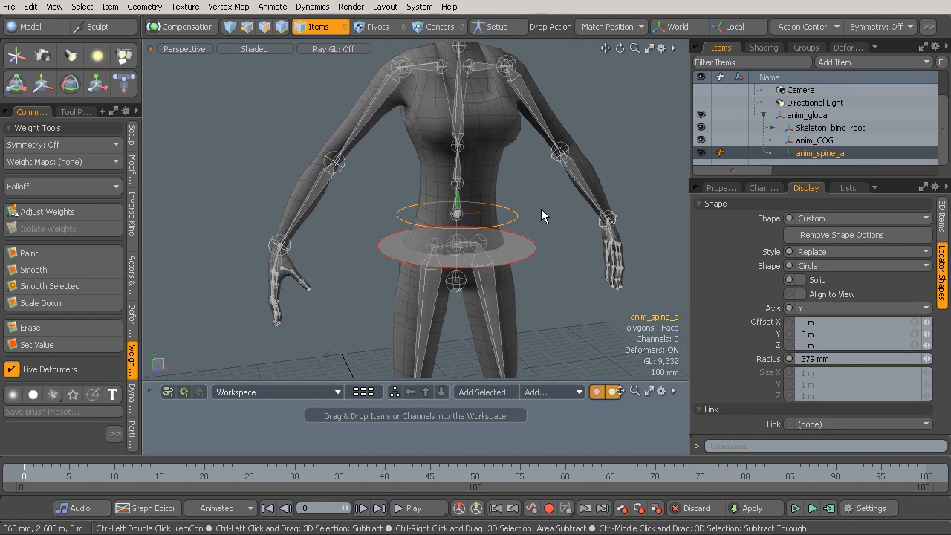
{"action": "key", "text": "ctrl+d"}
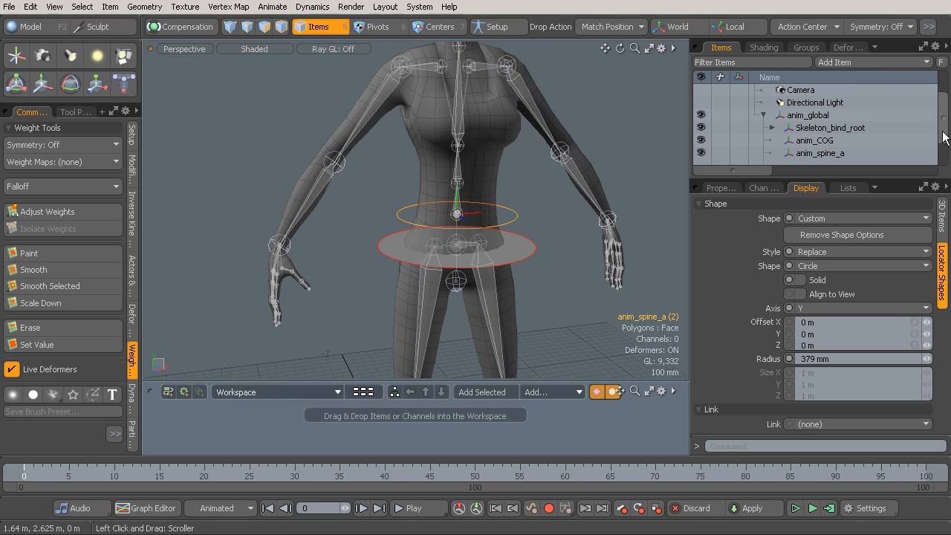
{"action": "scroll", "coordinate": [936, 170], "scroll_direction": "down", "scroll_amount": 1}
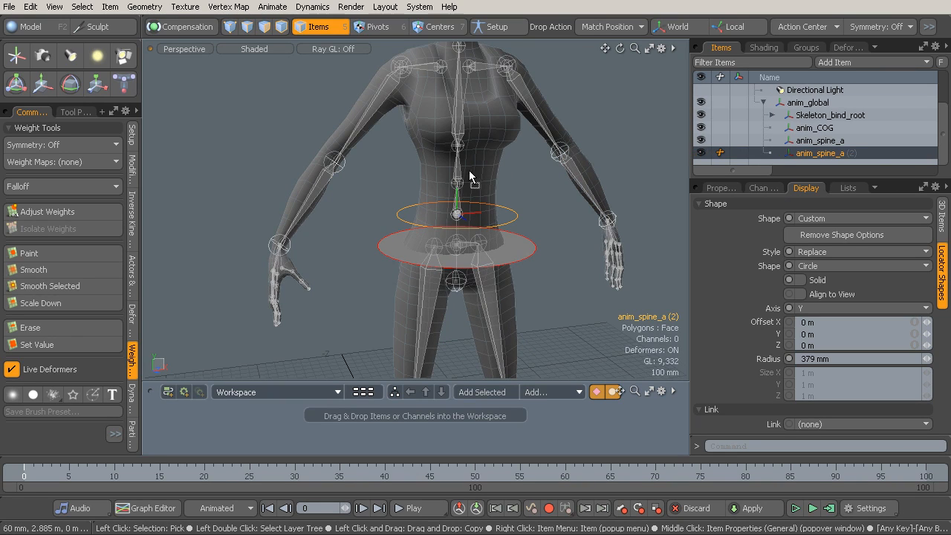
{"action": "left_click_drag", "start_coordinate": [465, 175], "coordinate": [459, 180]}
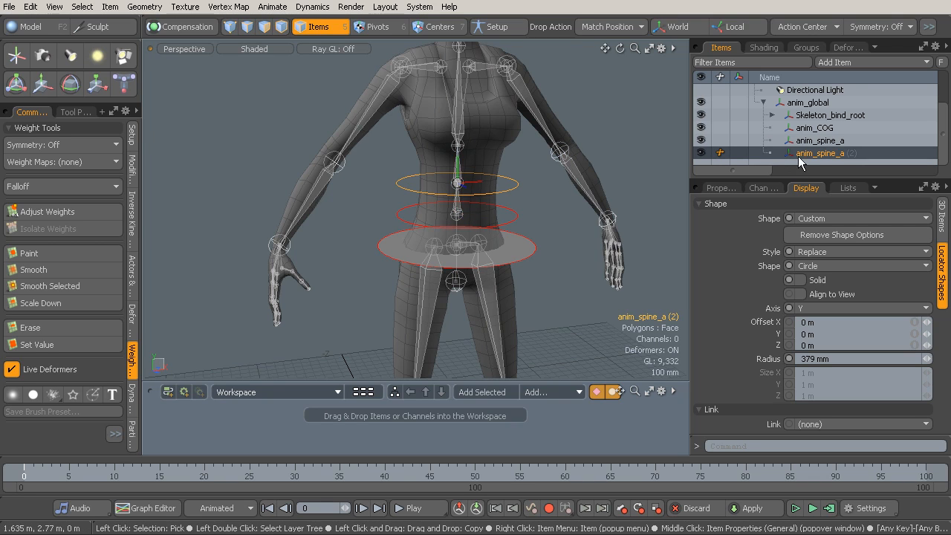
{"action": "double_click", "coordinate": [847, 153]}
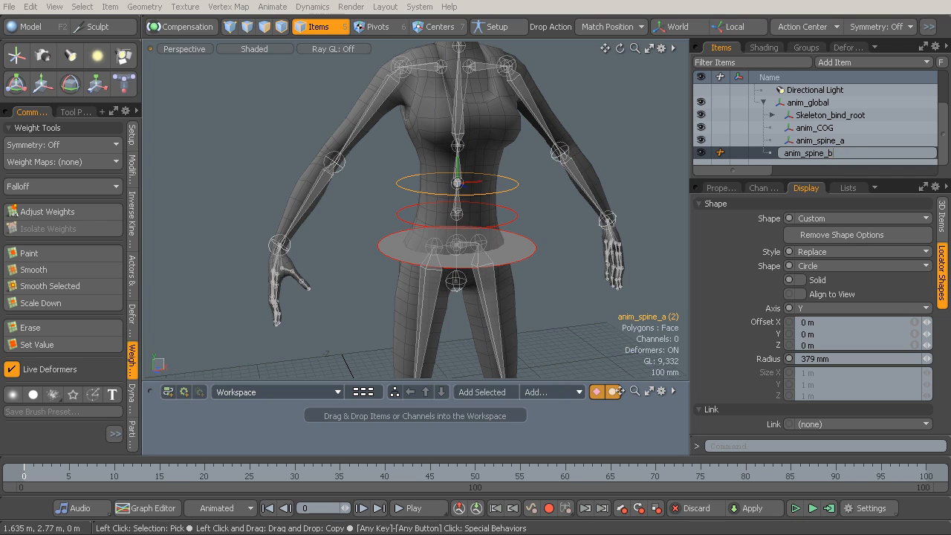
{"action": "type", "text": "b"}
{"action": "key", "text": "Return"}
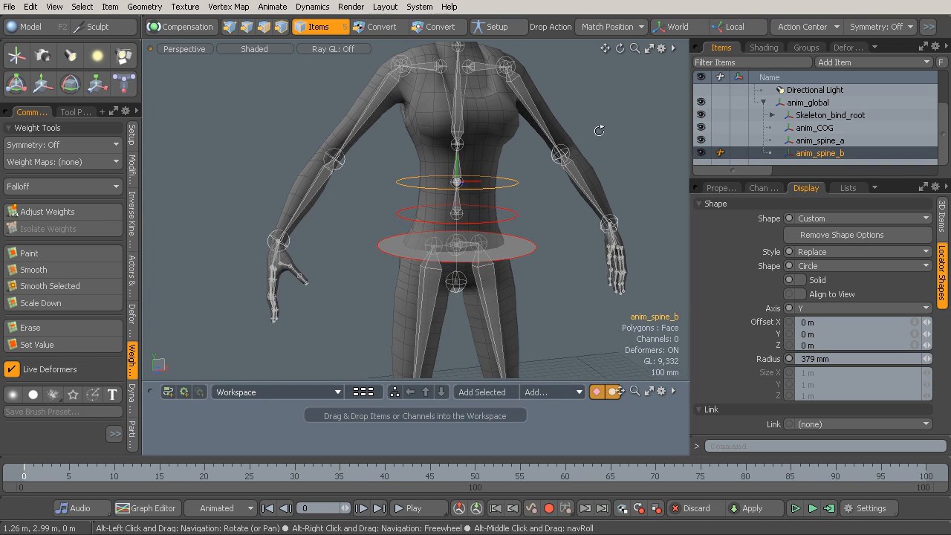
Step: Duplicate anim_spine_b as anim_chest and match its position to the spine joint at the base of the chest
{"action": "key", "text": "ctrl+d"}
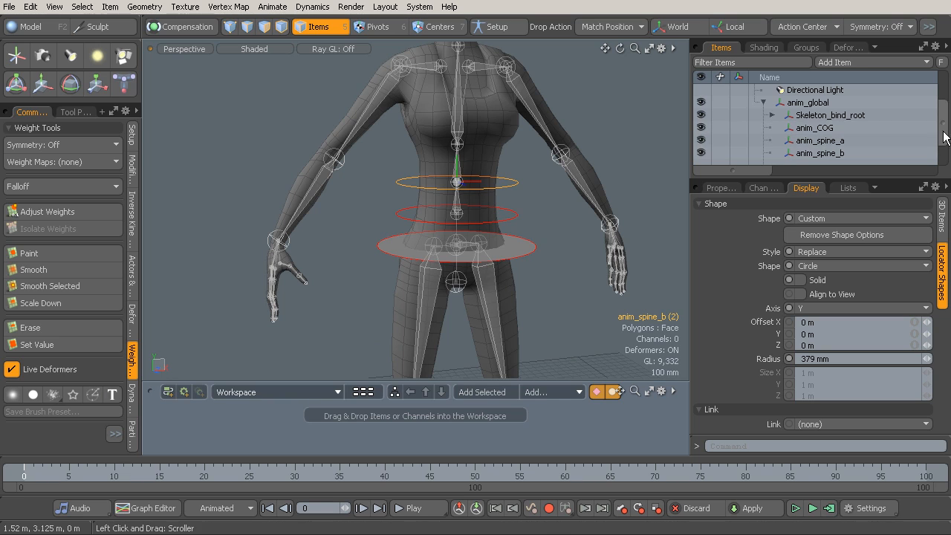
{"action": "scroll", "coordinate": [903, 140], "scroll_direction": "down", "scroll_amount": 1}
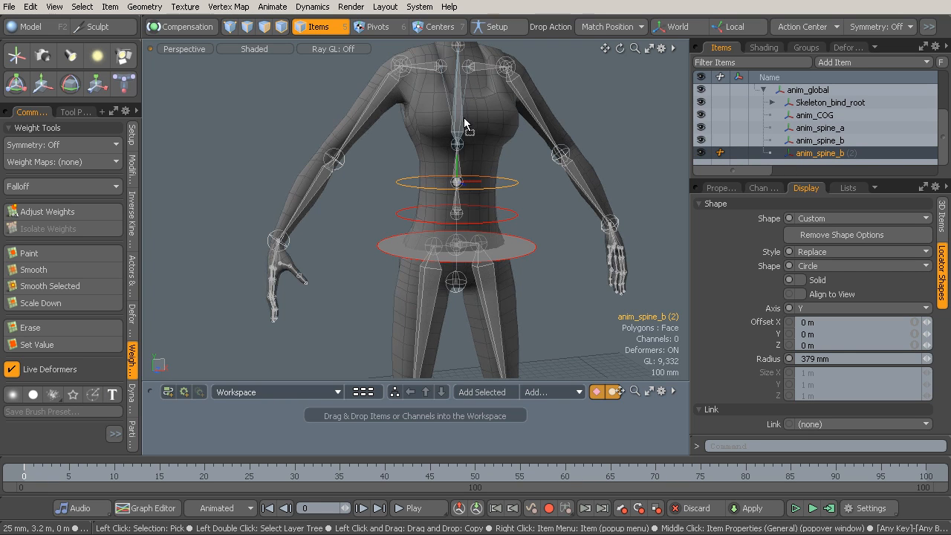
{"action": "left_click_drag", "start_coordinate": [462, 124], "coordinate": [462, 86]}
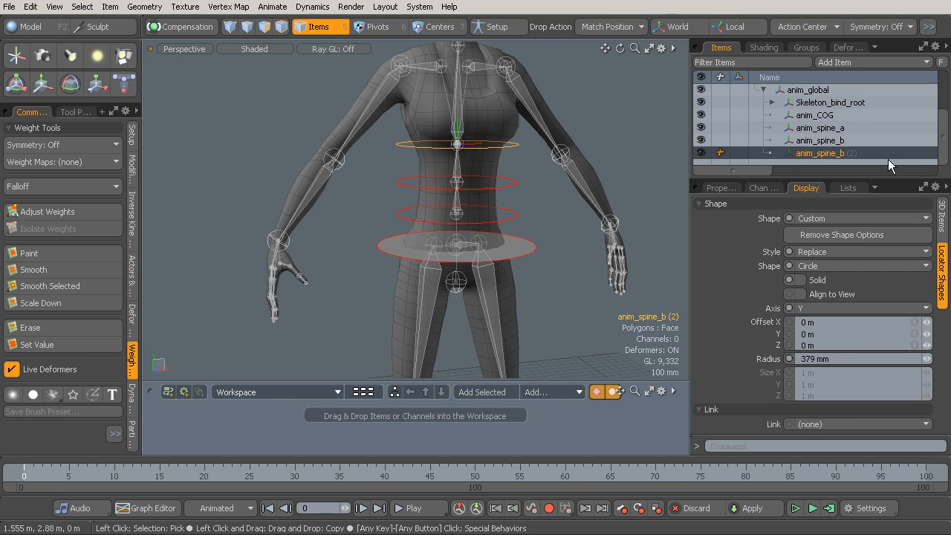
{"action": "double_click", "coordinate": [861, 152]}
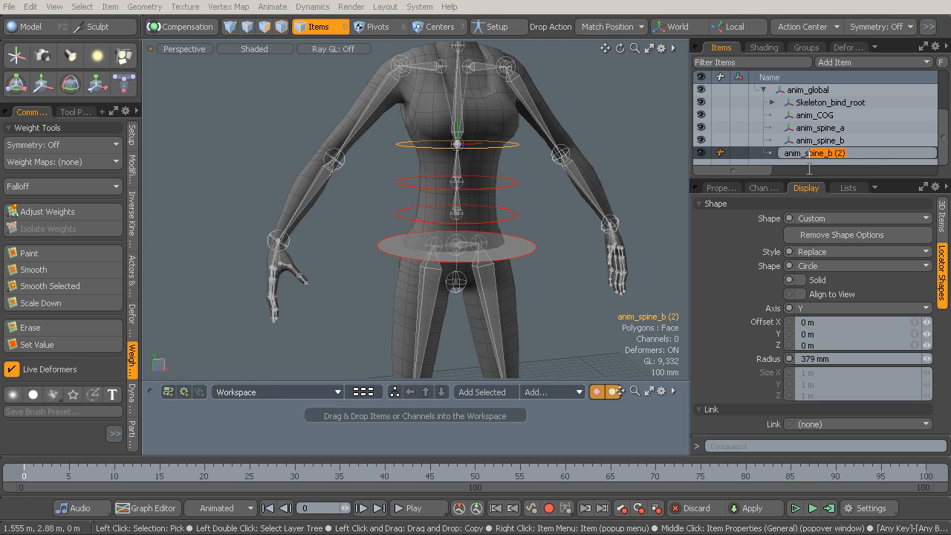
{"action": "type", "text": "anim_chest"}
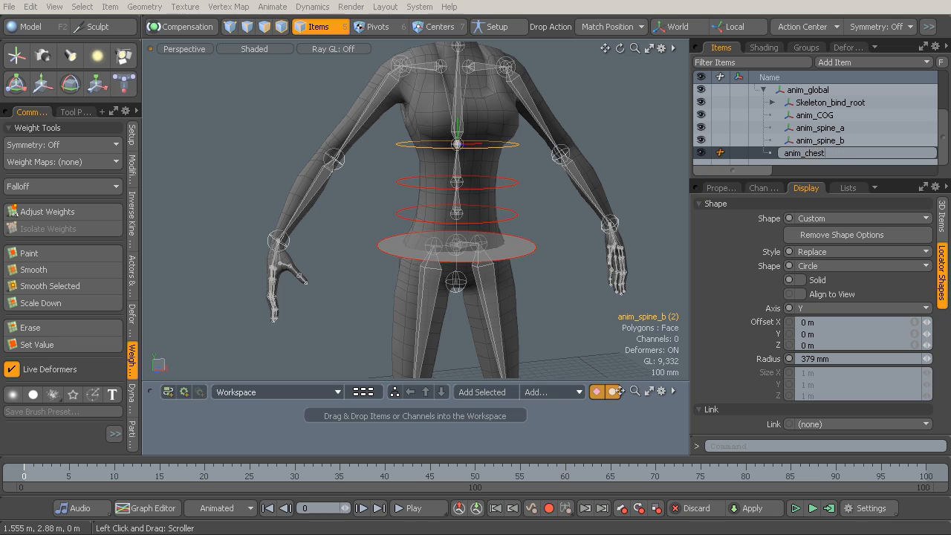
{"action": "key", "text": "Return"}
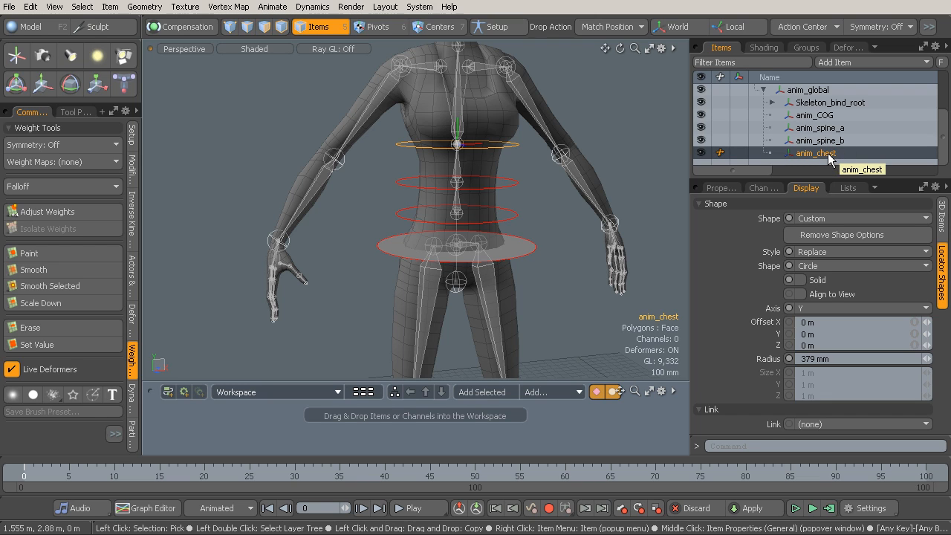
Step: Parent anim_chest under anim_spine_b, anim_spine_b under anim_spine_a, and anim_spine_a under anim_COG in the item hierarchy
{"action": "left_click_drag", "start_coordinate": [830, 154], "coordinate": [844, 142]}
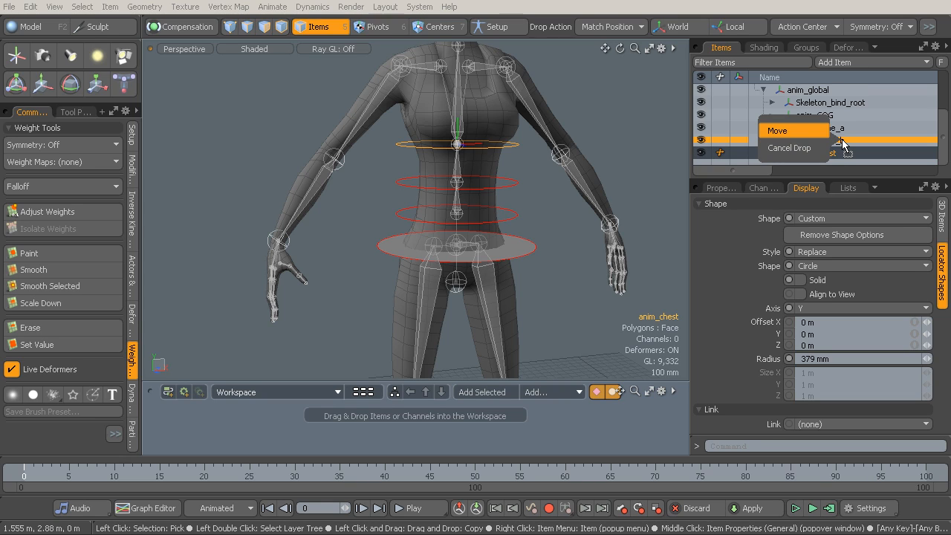
{"action": "left_click_drag", "start_coordinate": [842, 141], "coordinate": [844, 141]}
{"action": "left_click", "coordinate": [841, 154]}
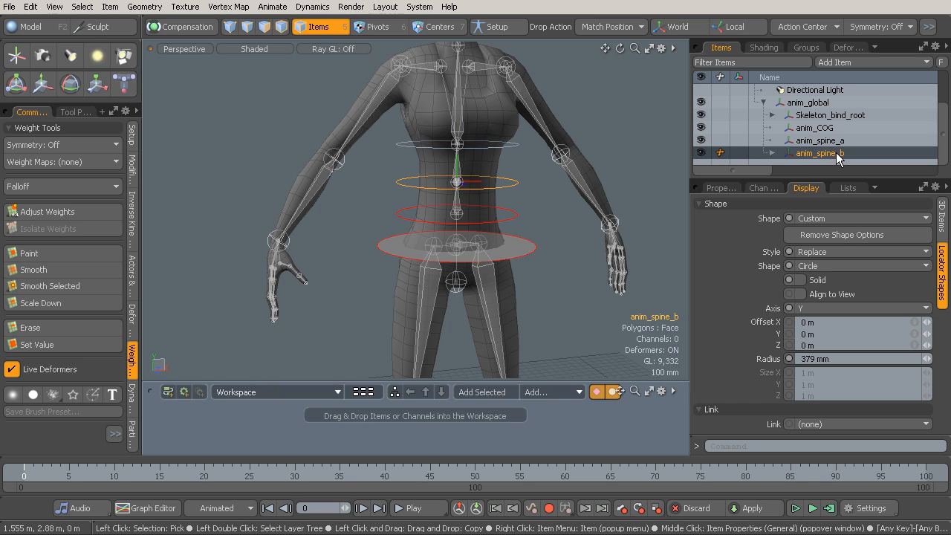
{"action": "scroll", "coordinate": [853, 141], "scroll_direction": "up", "scroll_amount": 1}
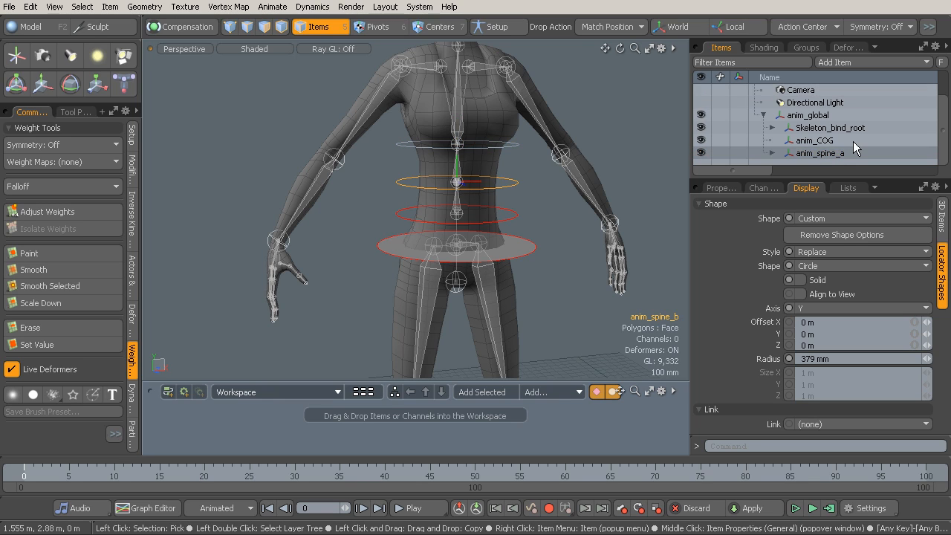
{"action": "left_click", "coordinate": [841, 153]}
{"action": "left_click_drag", "start_coordinate": [840, 153], "coordinate": [847, 140]}
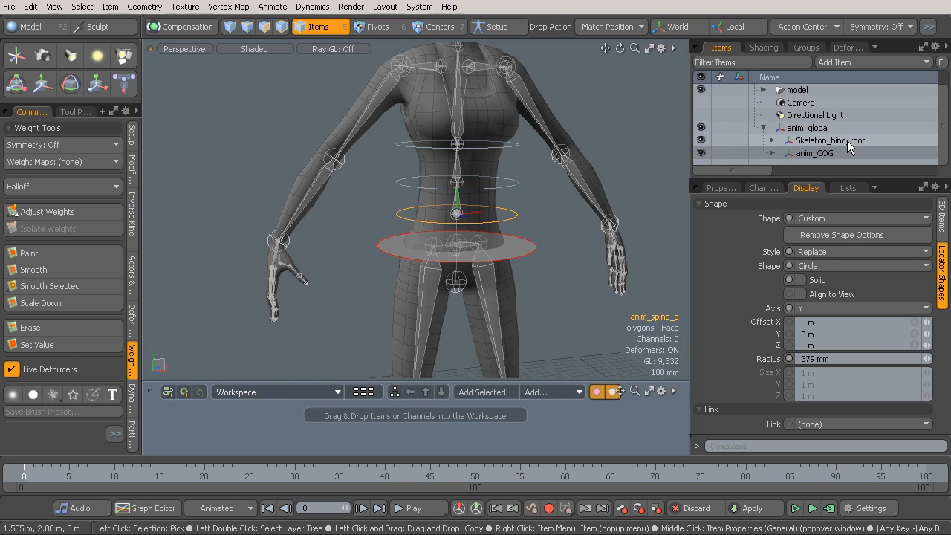
Step: Test-move the anim_global and anim_COG controls to check the hierarchy, undoing each move
{"action": "left_click_drag", "start_coordinate": [568, 244], "coordinate": [513, 251], "text": "ctrl+alt"}
{"action": "left_click_drag", "start_coordinate": [565, 368], "coordinate": [533, 326], "text": "alt+shift"}
{"action": "left_click", "coordinate": [529, 336]}
{"action": "key", "text": "w"}
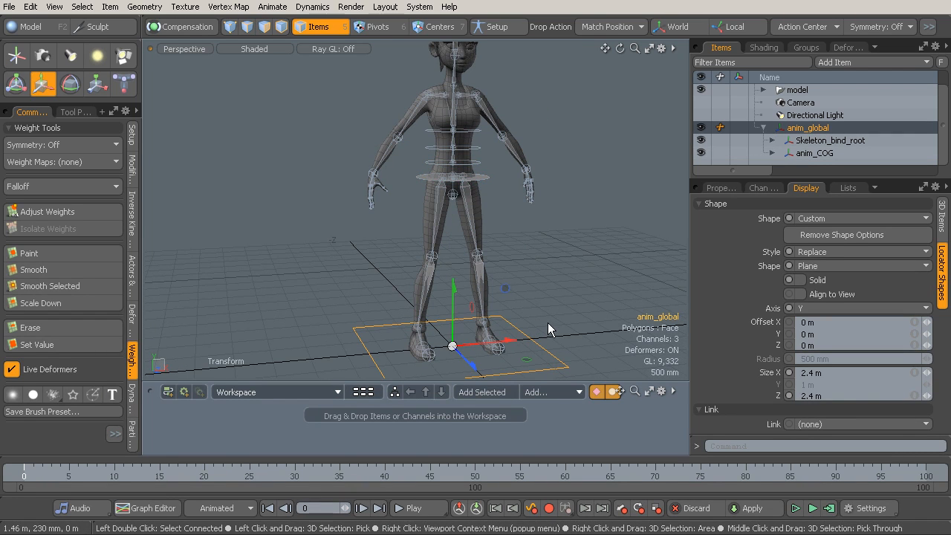
{"action": "left_click_drag", "start_coordinate": [561, 296], "coordinate": [526, 289]}
{"action": "key", "text": "ctrl+z"}
{"action": "left_click_drag", "start_coordinate": [528, 229], "coordinate": [484, 233], "text": "alt"}
{"action": "left_click", "coordinate": [487, 173]}
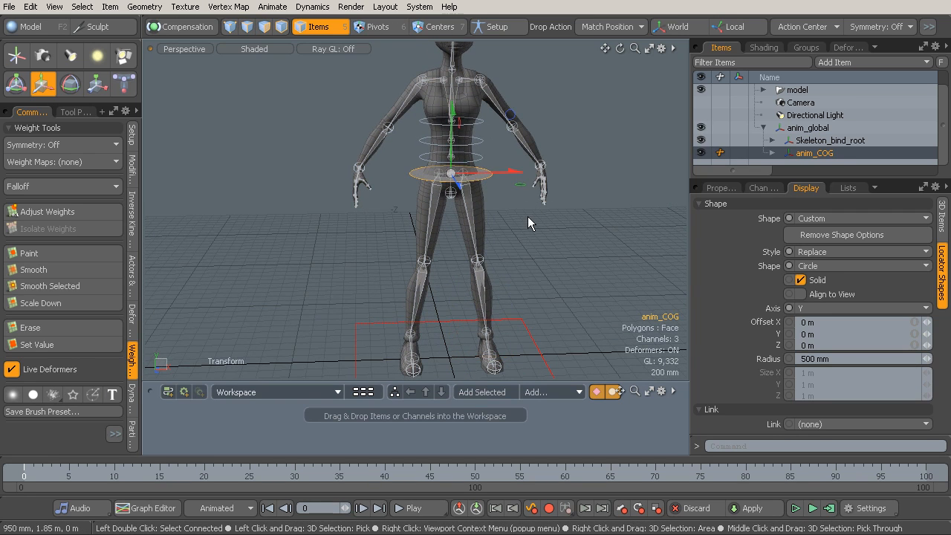
{"action": "key", "text": "ctrl+z"}
Step: Test-rotate anim_spine_a with the action axis set to Local
{"action": "left_click_drag", "start_coordinate": [518, 218], "coordinate": [495, 209], "text": "alt"}
{"action": "left_click_drag", "start_coordinate": [496, 210], "coordinate": [569, 200], "text": "ctrl+alt"}
{"action": "left_click", "coordinate": [529, 184]}
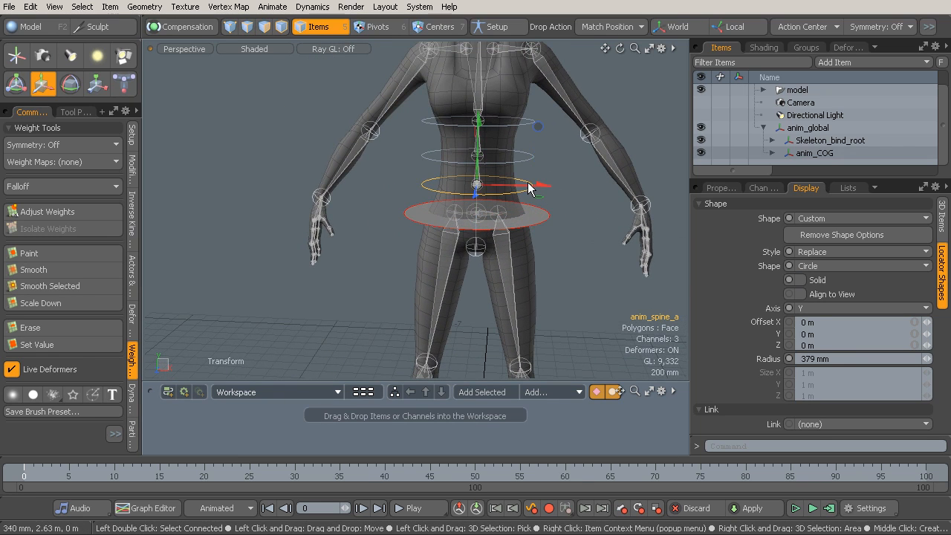
{"action": "key", "text": "e"}
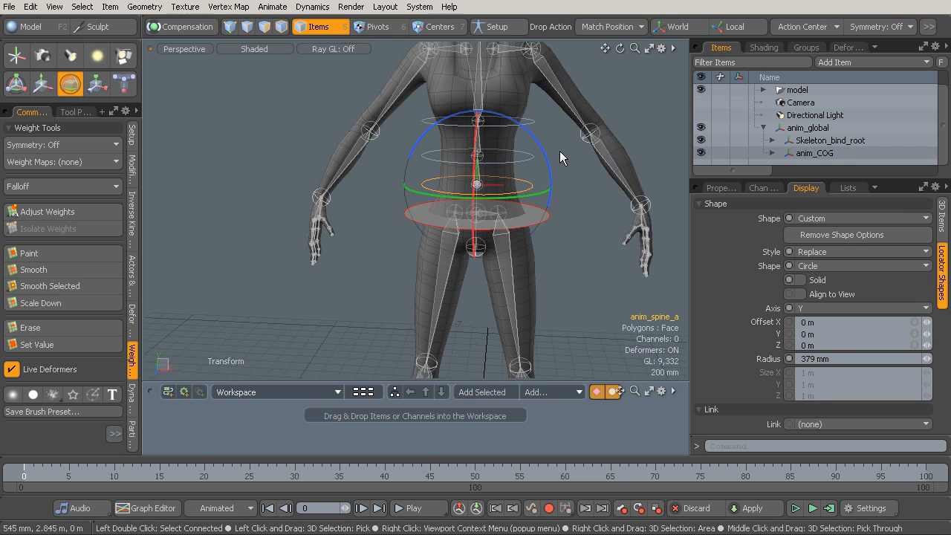
{"action": "left_click", "coordinate": [738, 27]}
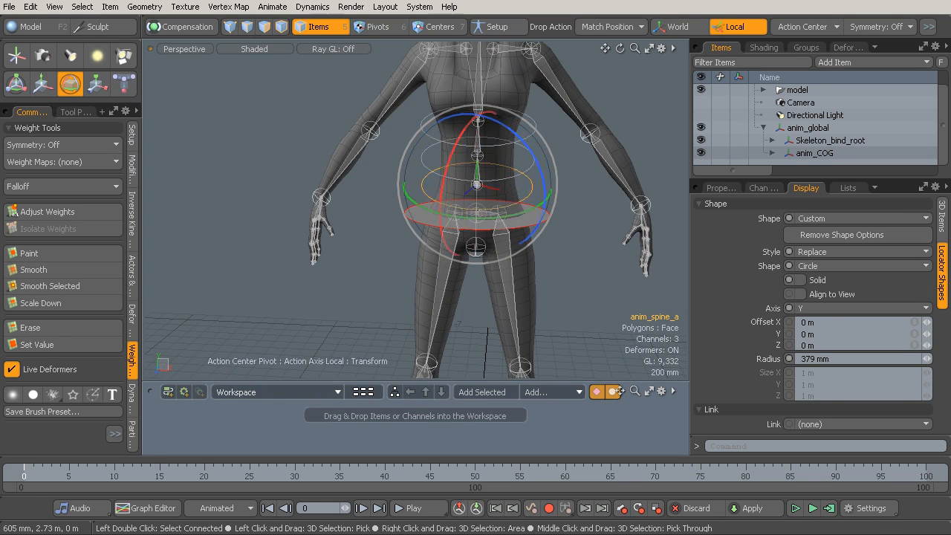
{"action": "key", "text": "space"}
Step: Test-rotate anim_spine_b and anim_chest about their local axes and undo the rotation
{"action": "left_click", "coordinate": [531, 157]}
{"action": "key", "text": "e"}
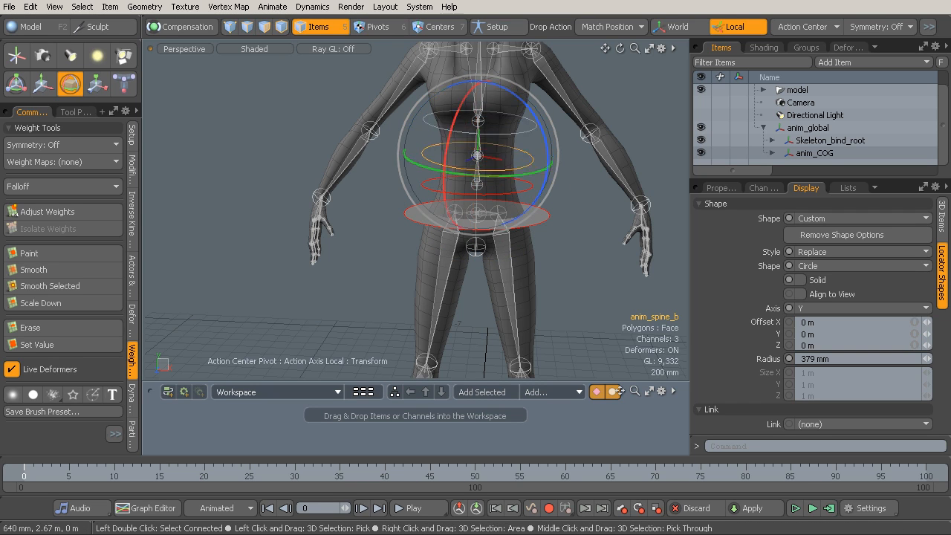
{"action": "key", "text": "space"}
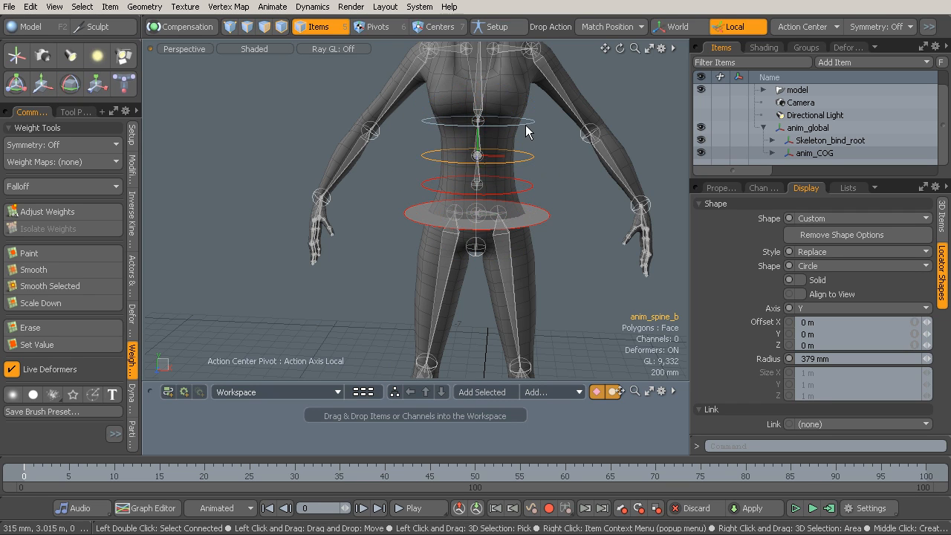
{"action": "left_click", "coordinate": [532, 122]}
{"action": "key", "text": "e"}
{"action": "left_click_drag", "start_coordinate": [550, 130], "coordinate": [437, 150]}
{"action": "key", "text": "ctrl+z"}
Step: Select the whole anim_COG item hierarchy and zero the position of its controls
{"action": "left_click", "coordinate": [719, 189]}
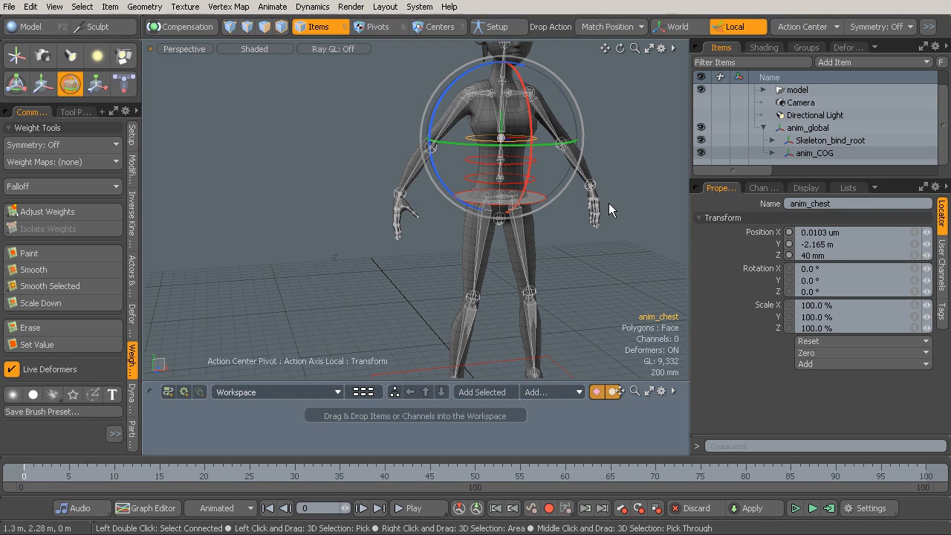
{"action": "left_click_drag", "start_coordinate": [576, 202], "coordinate": [505, 198], "text": "alt"}
{"action": "left_click_drag", "start_coordinate": [621, 216], "coordinate": [517, 139], "text": "alt"}
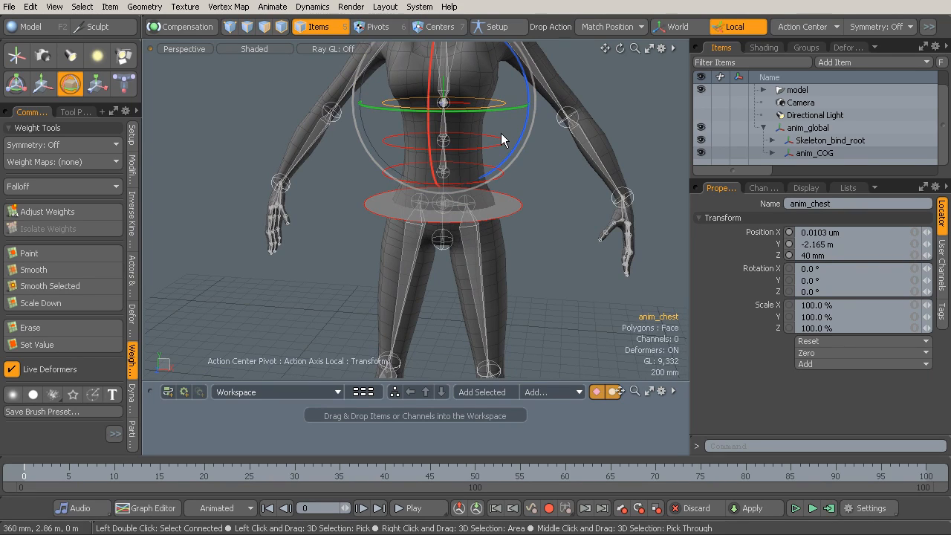
{"action": "left_click", "coordinate": [508, 201]}
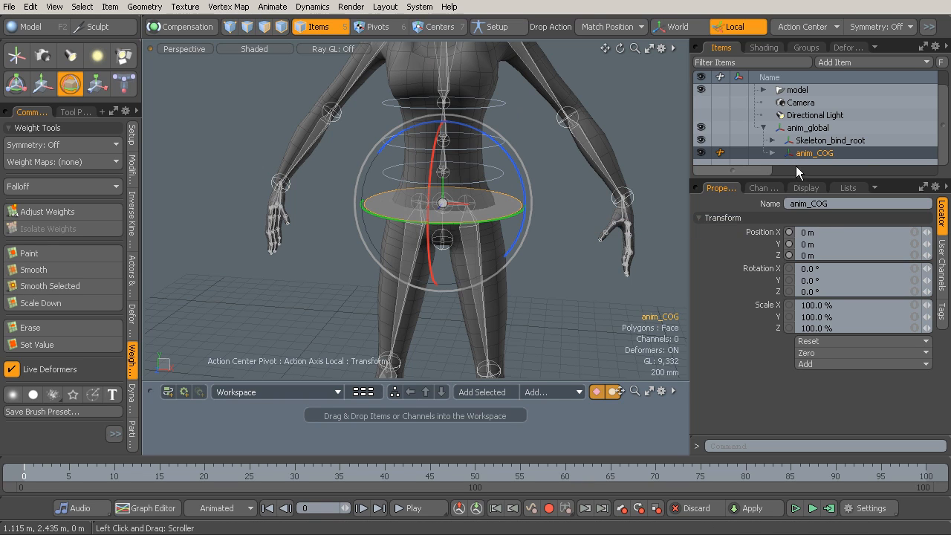
{"action": "right_click", "coordinate": [856, 151]}
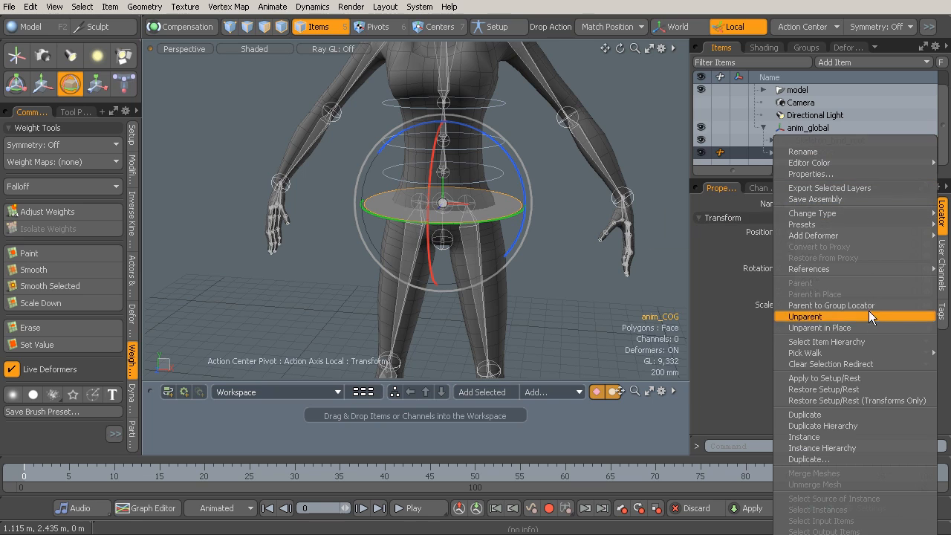
{"action": "left_click", "coordinate": [869, 342]}
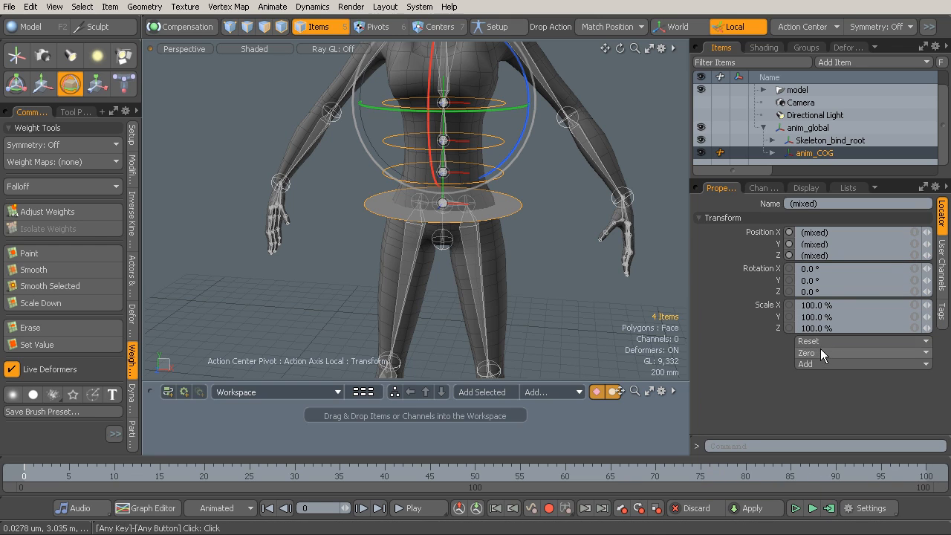
{"action": "left_click", "coordinate": [821, 353]}
{"action": "left_click", "coordinate": [822, 381]}
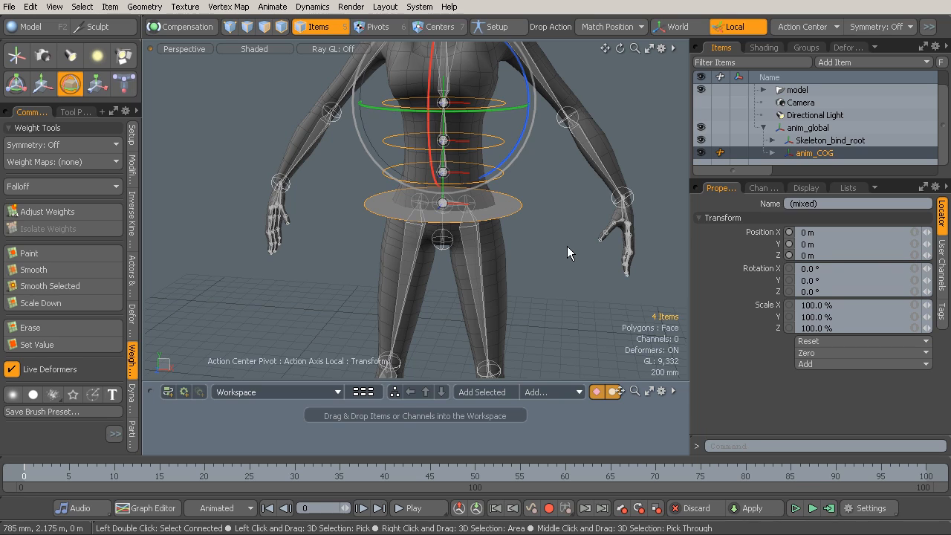
{"action": "key", "text": "q"}
{"action": "left_click", "coordinate": [502, 144]}
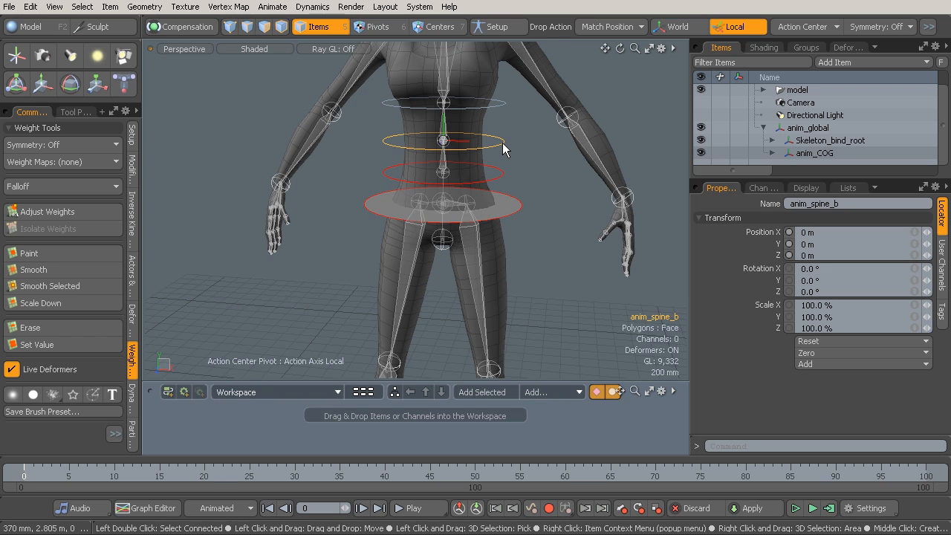
{"action": "left_click_drag", "start_coordinate": [500, 144], "coordinate": [451, 170], "text": "alt"}
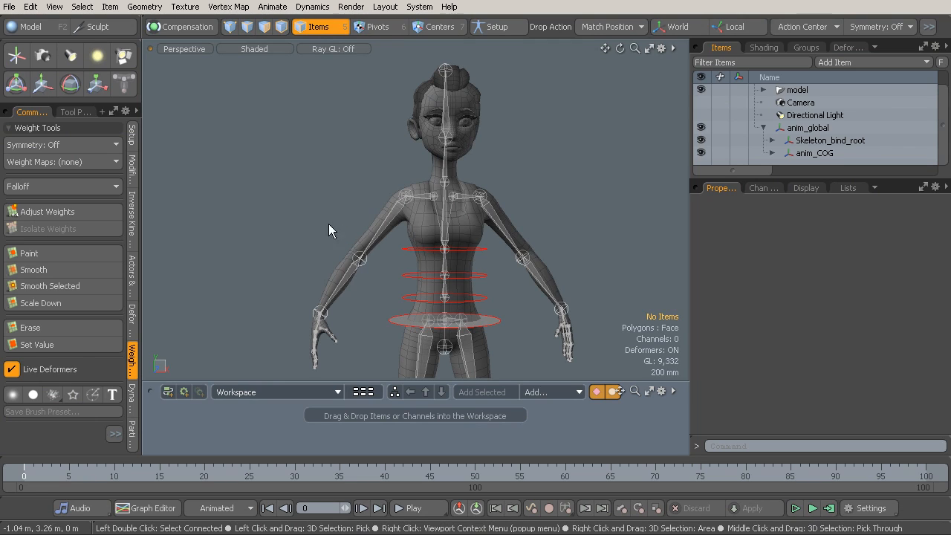
Step: Enter Setup mode and parent Skeleton_bind_root to anim_COG
{"action": "left_click", "coordinate": [498, 28]}
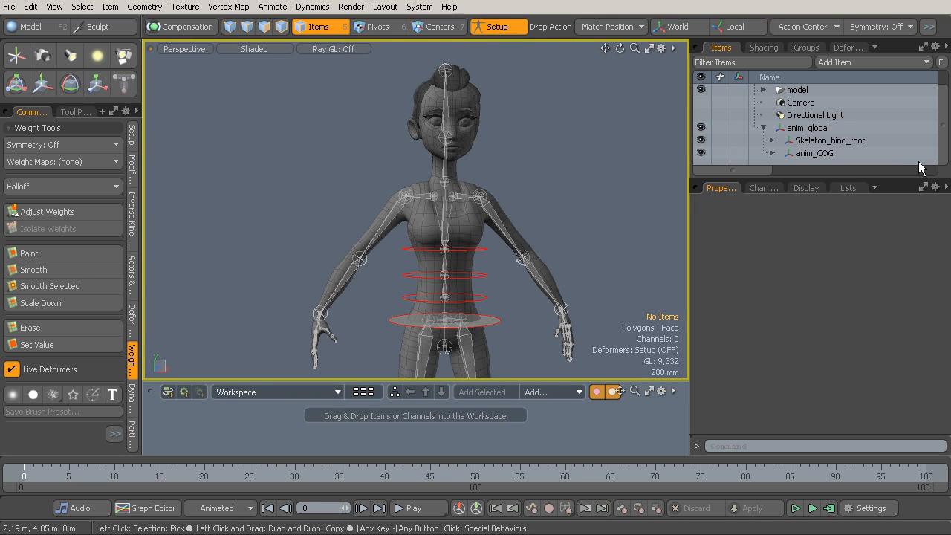
{"action": "left_click", "coordinate": [852, 143]}
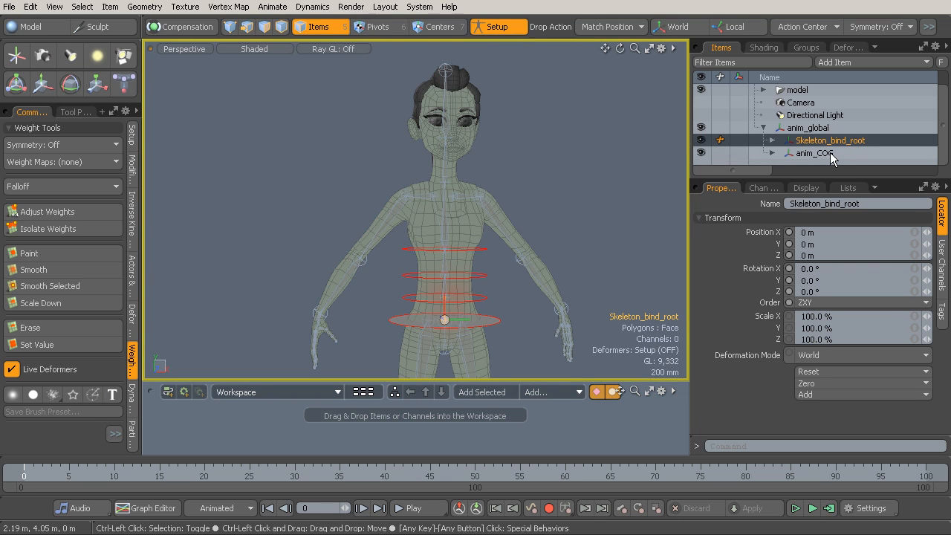
{"action": "left_click", "coordinate": [830, 154], "text": "shift"}
{"action": "key", "text": "p"}
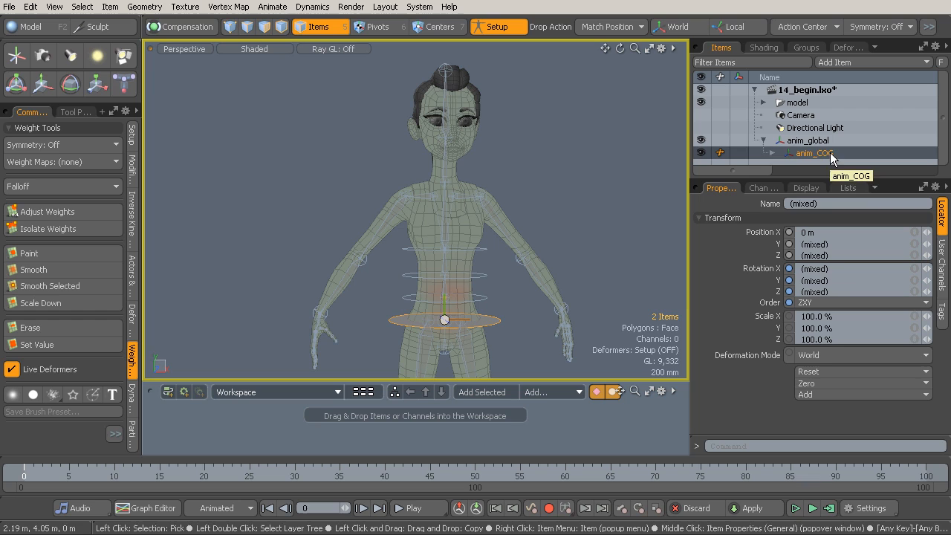
Step: Leave Setup mode to check the parented skeleton and undo back into Setup mode
{"action": "left_click", "coordinate": [498, 26]}
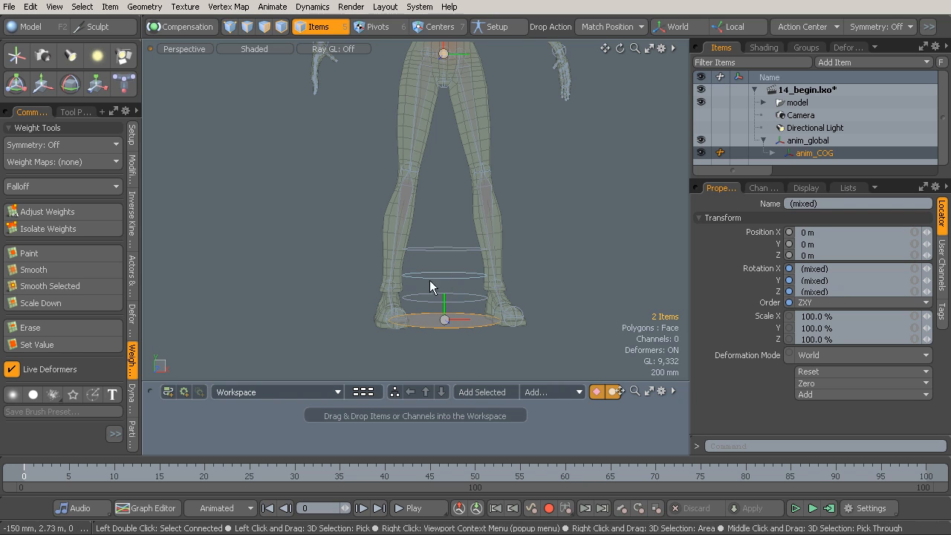
{"action": "key", "text": "ctrl+z"}
{"action": "key", "text": "ctrl+z"}
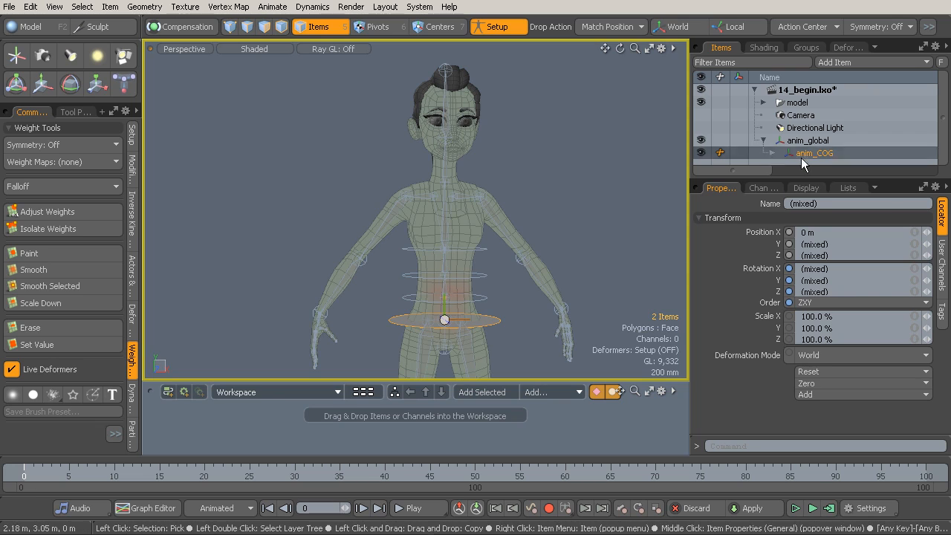
Step: Reset all transforms of Skeleton_bind_root under anim_COG and leave Setup mode
{"action": "left_click", "coordinate": [773, 152]}
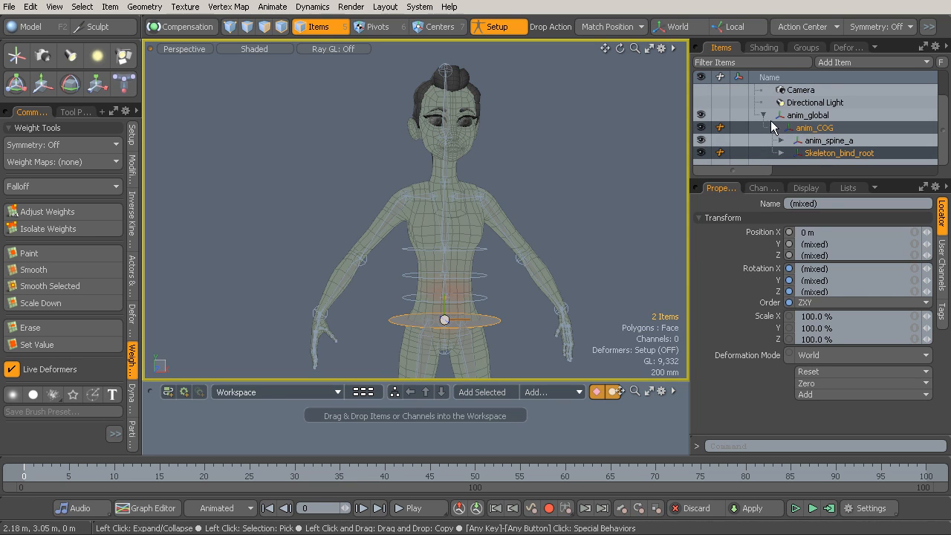
{"action": "left_click", "coordinate": [852, 153]}
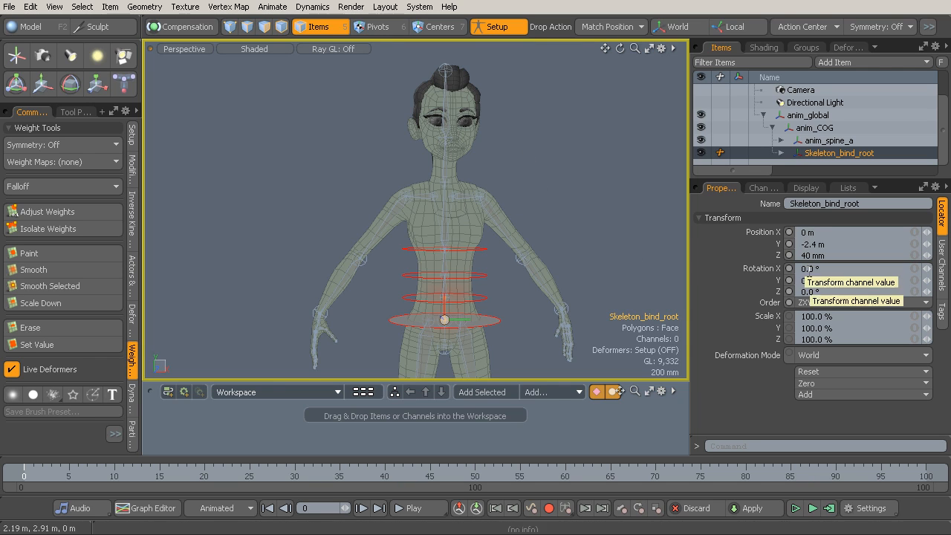
{"action": "left_click", "coordinate": [824, 374]}
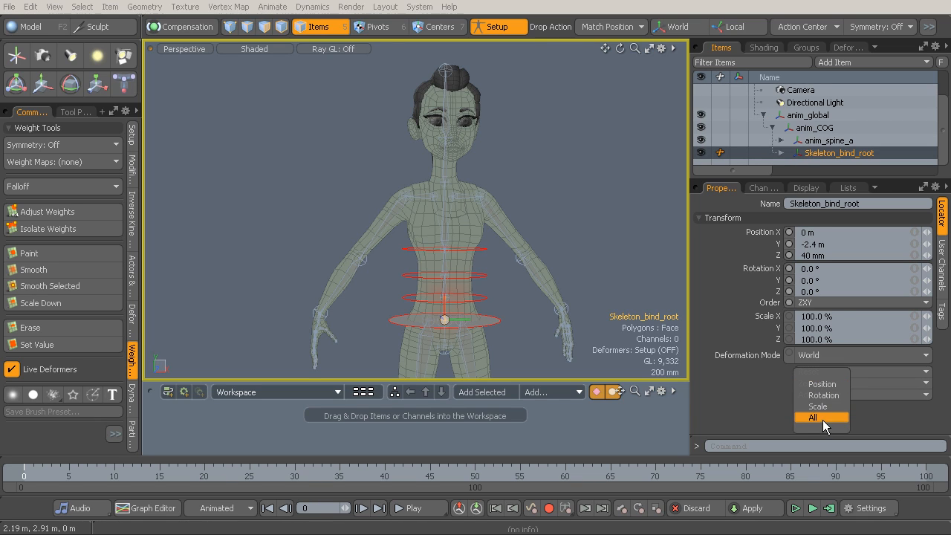
{"action": "left_click", "coordinate": [823, 420]}
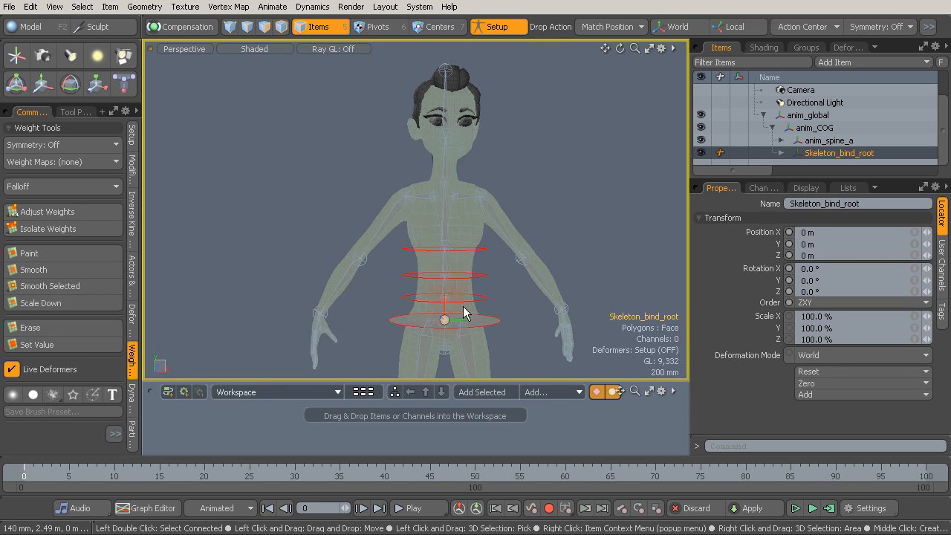
{"action": "left_click", "coordinate": [498, 28]}
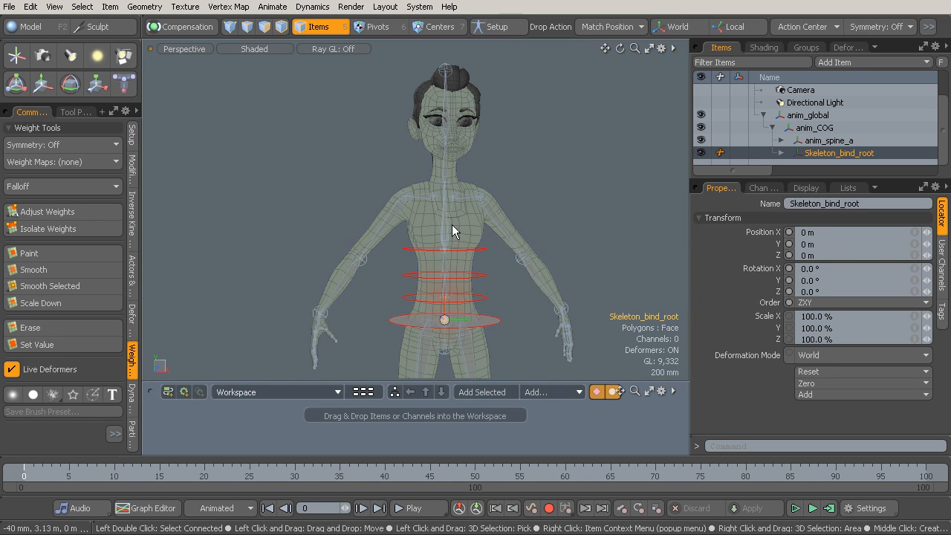
Step: Test-move anim_COG to check that the skeleton and spine controls follow, and undo the move
{"action": "left_click", "coordinate": [501, 322]}
{"action": "left_click_drag", "start_coordinate": [504, 322], "coordinate": [497, 295], "text": "alt"}
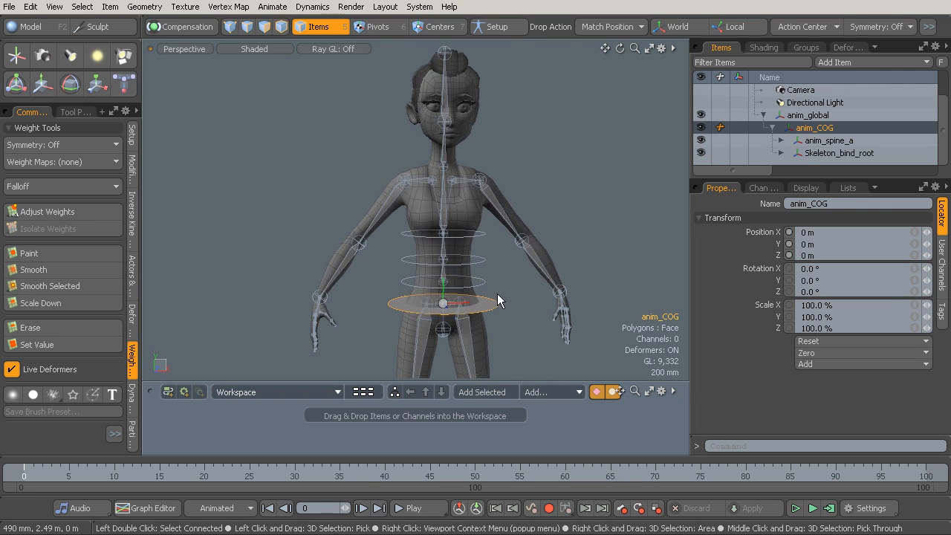
{"action": "key", "text": "y"}
{"action": "left_click_drag", "start_coordinate": [536, 322], "coordinate": [467, 287]}
{"action": "key", "text": "ctrl+z"}
Step: Test-rotate anim_COG with the action axis set to Local and undo the rotation
{"action": "key", "text": "e"}
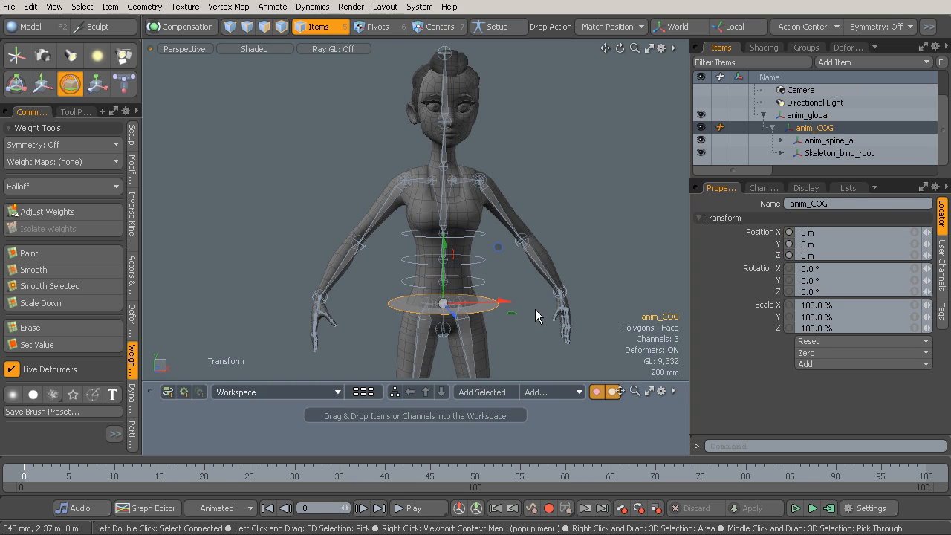
{"action": "left_click", "coordinate": [736, 26]}
{"action": "left_click_drag", "start_coordinate": [544, 316], "coordinate": [407, 291]}
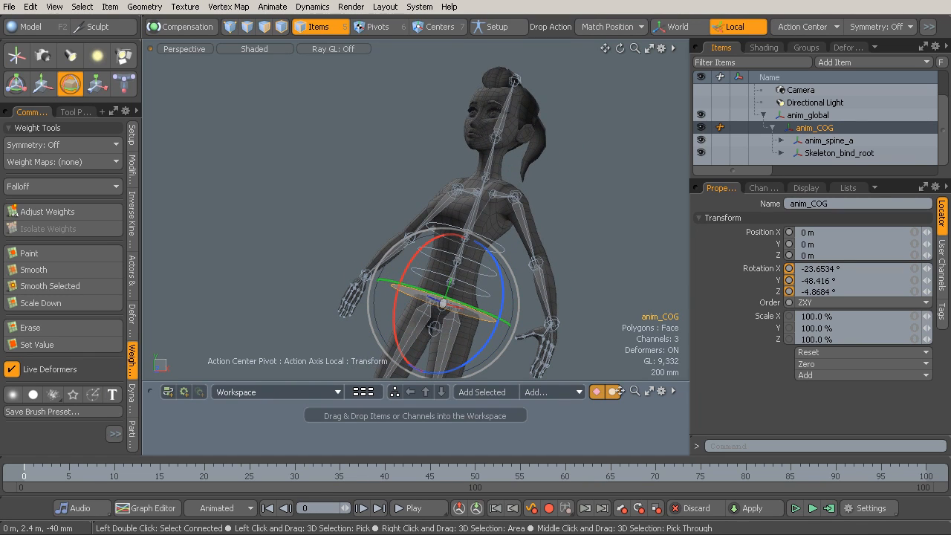
{"action": "key", "text": "ctrl+z"}
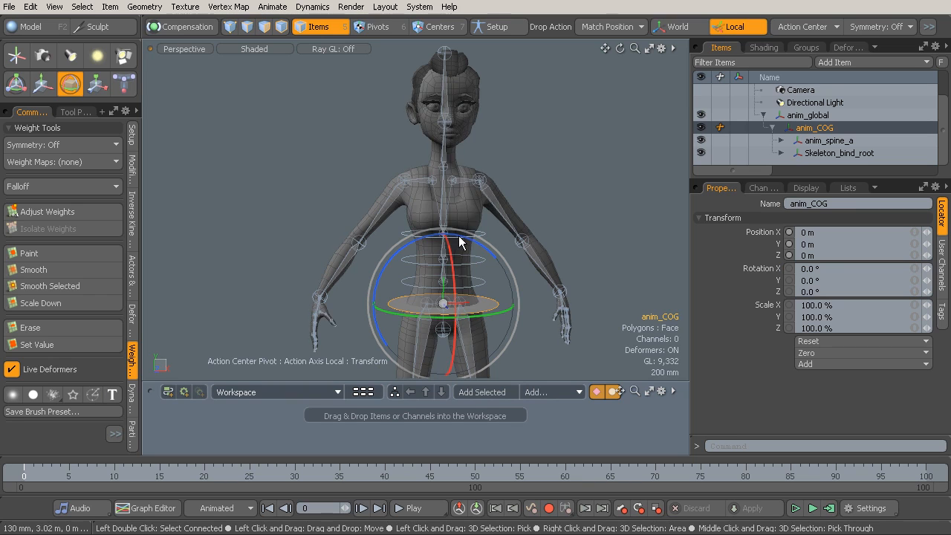
{"action": "mouse_move", "coordinate": [468, 257]}
{"action": "left_mouse_down", "text": "alt"}
{"action": "mouse_move", "coordinate": [414, 272]}
{"action": "mouse_move", "coordinate": [468, 250]}
{"action": "left_mouse_up", "text": "alt"}
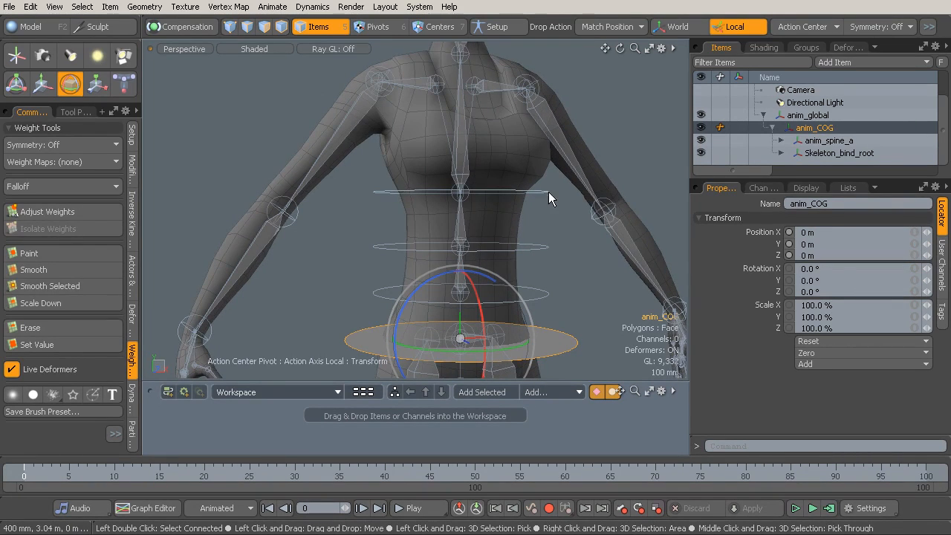
{"action": "left_click_drag", "start_coordinate": [537, 220], "coordinate": [465, 229], "text": "alt"}
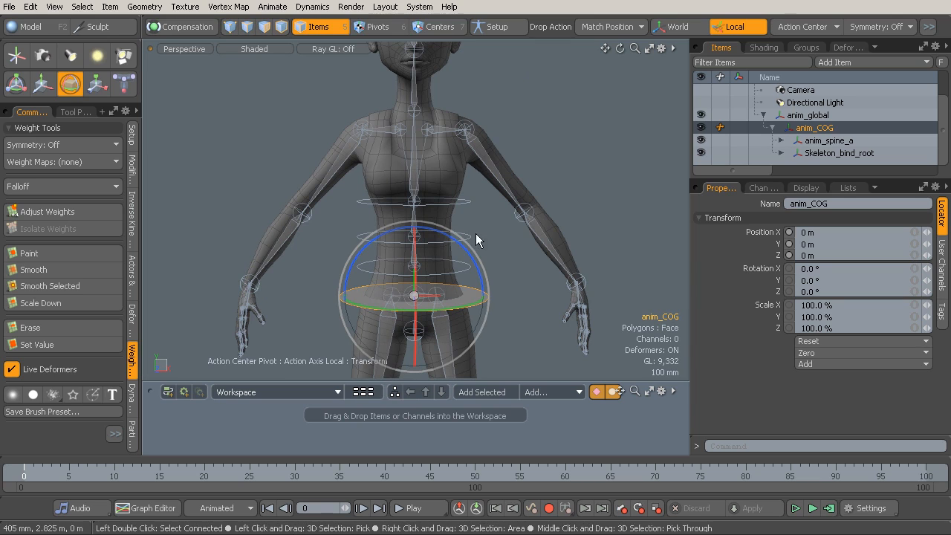
Step: Drop the rotate tool with nothing left selected and add a new locator to the scene
{"action": "key", "text": "q"}
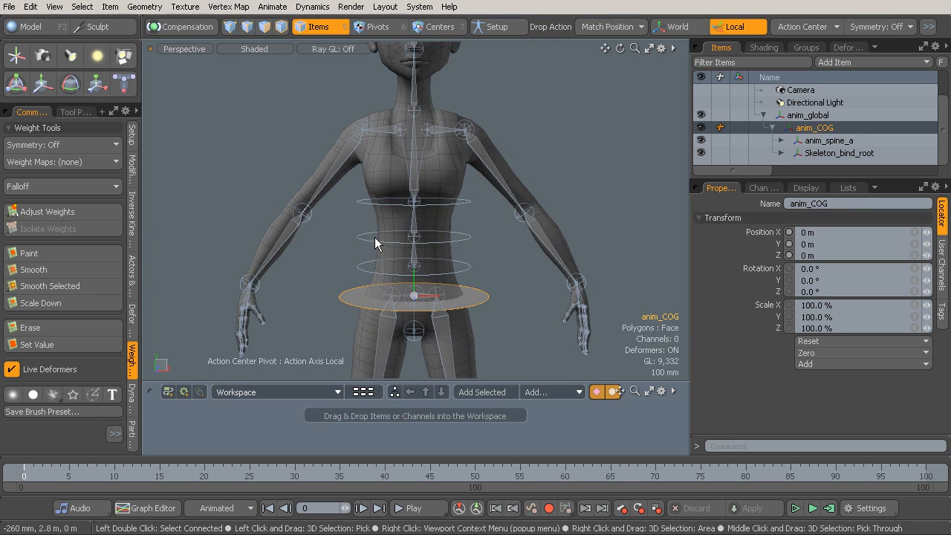
{"action": "left_click_drag", "start_coordinate": [382, 234], "coordinate": [424, 196], "text": "alt"}
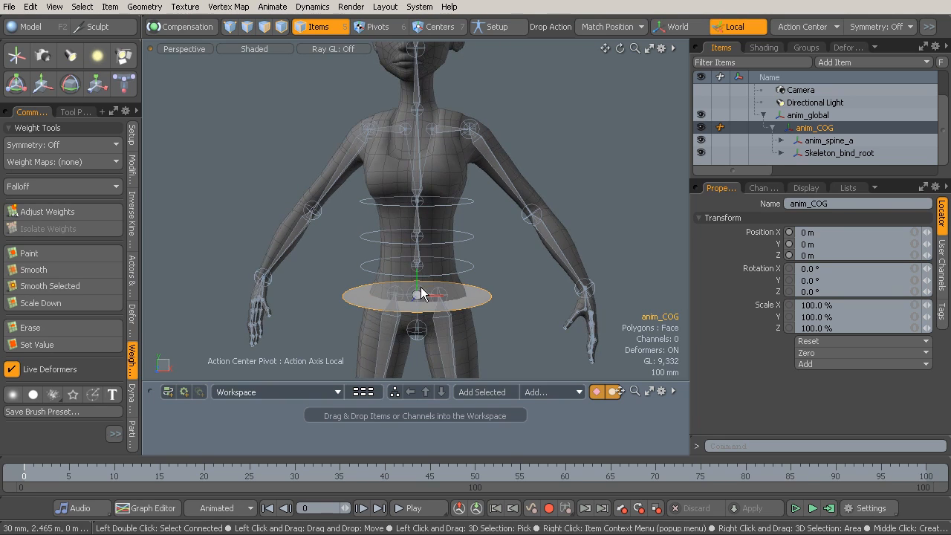
{"action": "left_click_drag", "start_coordinate": [405, 241], "coordinate": [486, 279], "text": "alt"}
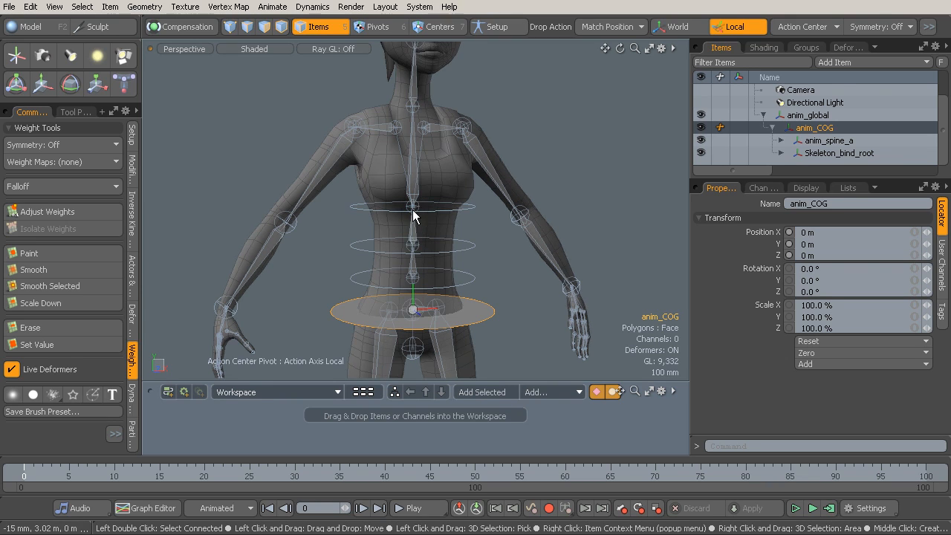
{"action": "mouse_move", "coordinate": [499, 266]}
{"action": "left_mouse_down", "text": "alt"}
{"action": "mouse_move", "coordinate": [489, 264]}
{"action": "mouse_move", "coordinate": [514, 268]}
{"action": "mouse_move", "coordinate": [499, 278]}
{"action": "left_mouse_up", "text": "alt"}
{"action": "left_click", "coordinate": [500, 278]}
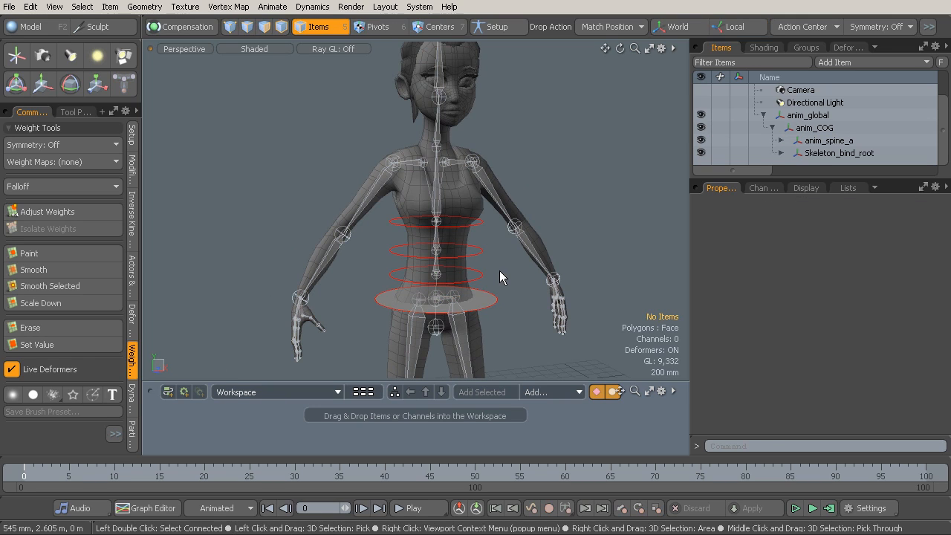
{"action": "left_click", "coordinate": [504, 272]}
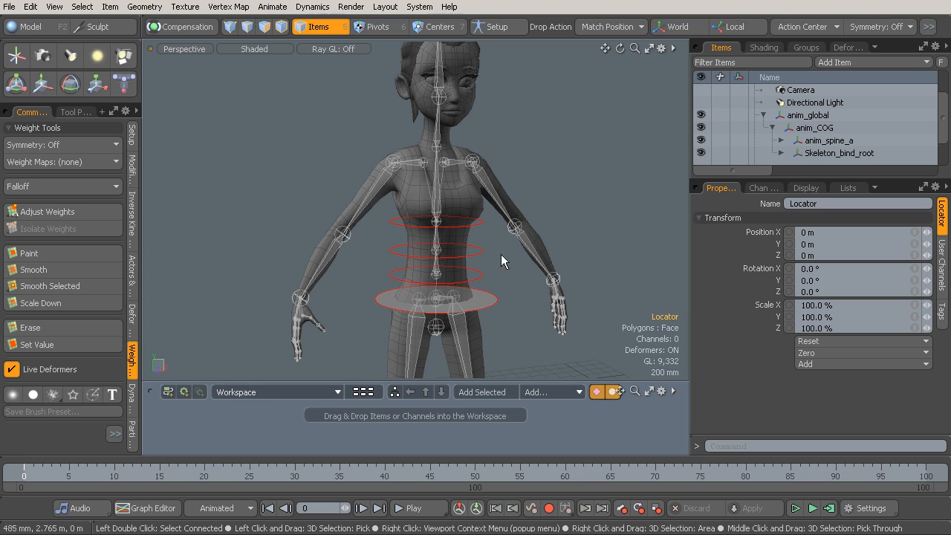
{"action": "left_click_drag", "start_coordinate": [489, 272], "coordinate": [489, 296], "text": "alt"}
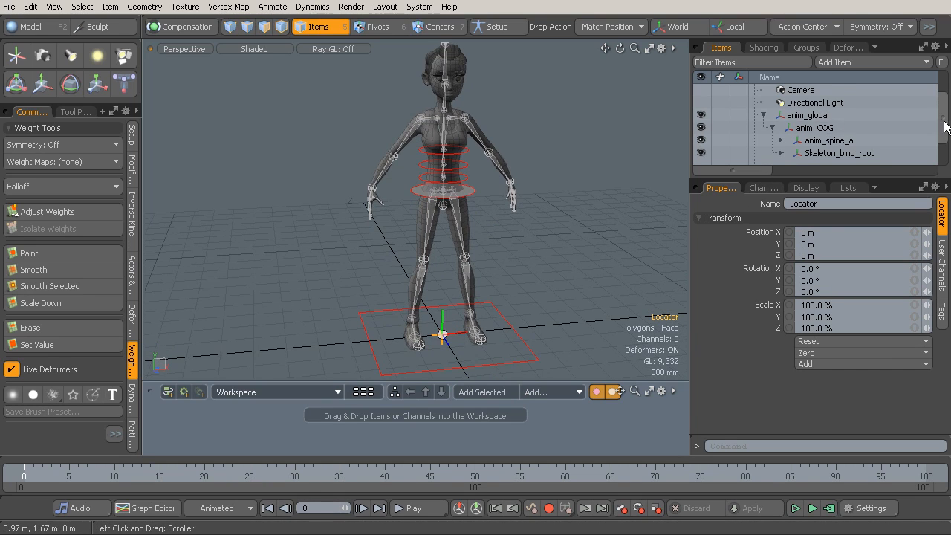
{"action": "left_click_drag", "start_coordinate": [945, 126], "coordinate": [946, 141]}
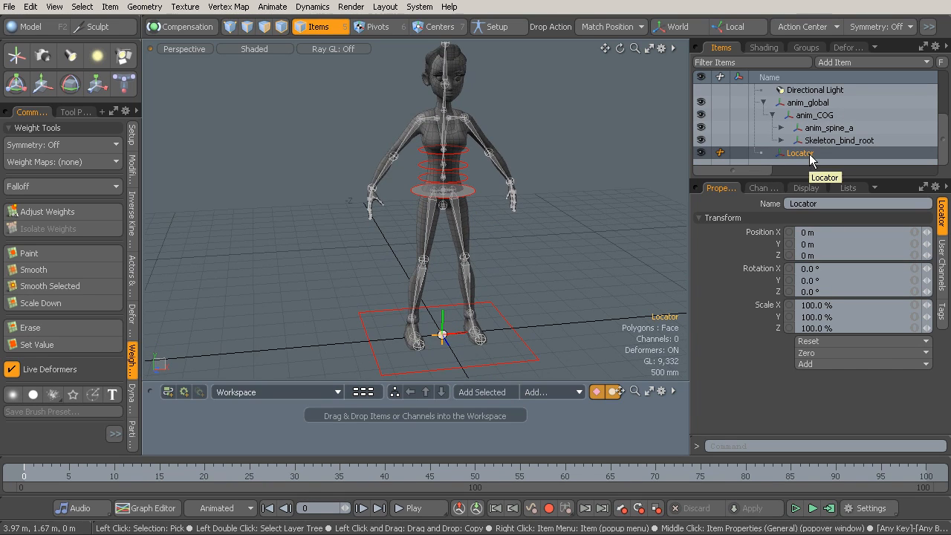
Step: Set the drop action to Match and match the new locator to the lowest spine joint of the bind skeleton
{"action": "left_click", "coordinate": [613, 27]}
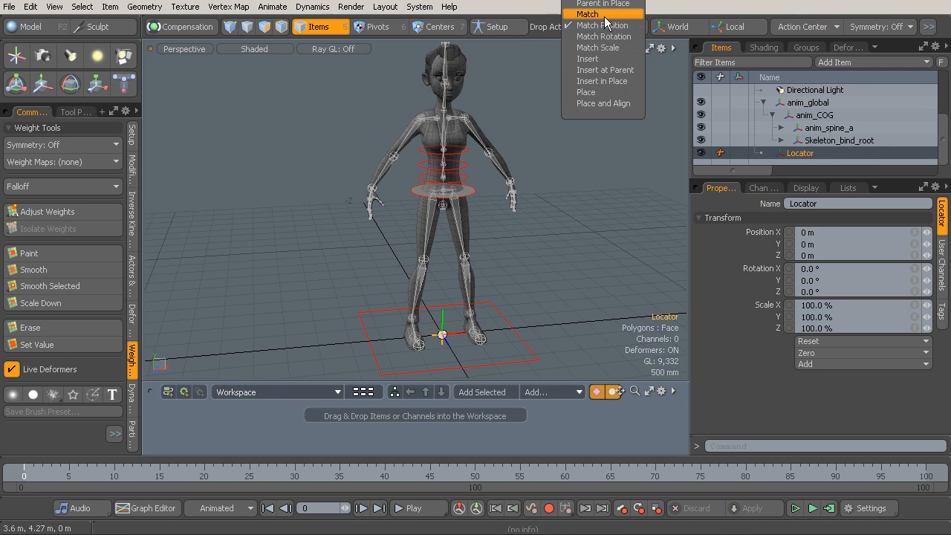
{"action": "left_click", "coordinate": [605, 16]}
{"action": "left_click_drag", "start_coordinate": [476, 220], "coordinate": [605, 242], "text": "alt"}
{"action": "left_click_drag", "start_coordinate": [484, 178], "coordinate": [557, 271], "text": "alt+shift"}
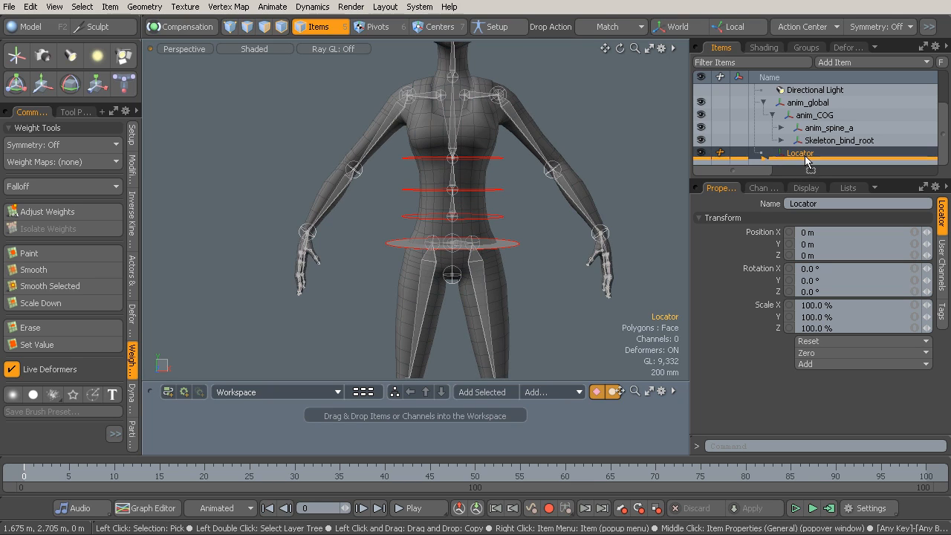
{"action": "left_click_drag", "start_coordinate": [453, 207], "coordinate": [453, 207]}
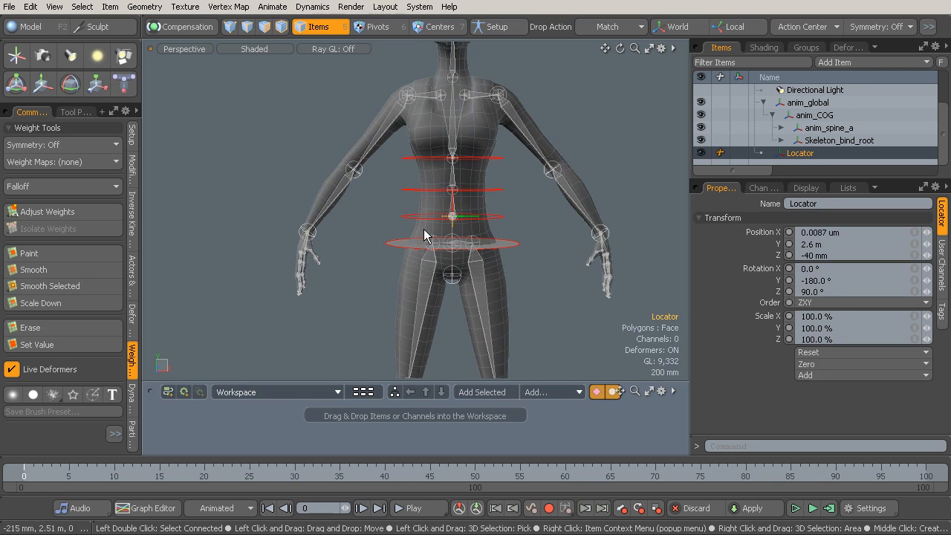
{"action": "left_click_drag", "start_coordinate": [419, 216], "coordinate": [444, 228], "text": "alt"}
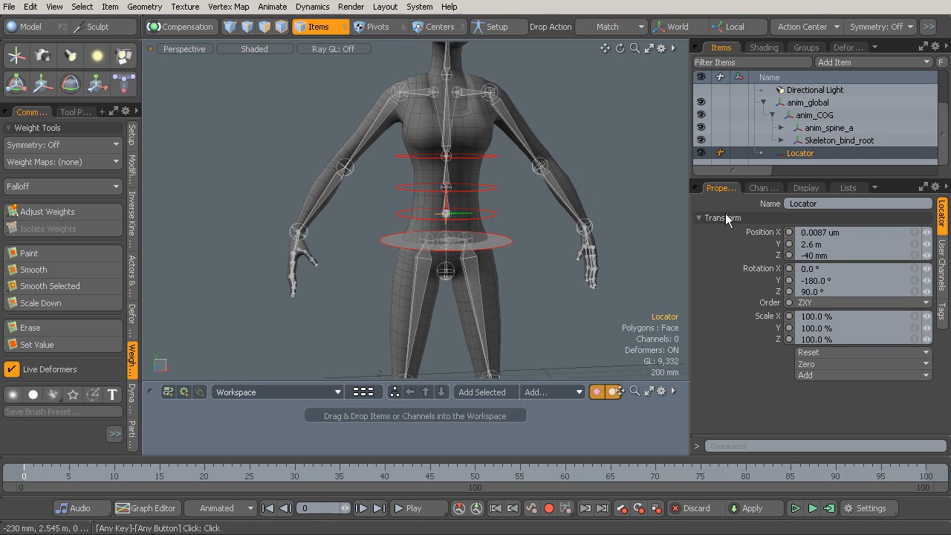
Step: Rename the matched locator as locDrv_spine_a
{"action": "double_click", "coordinate": [804, 154]}
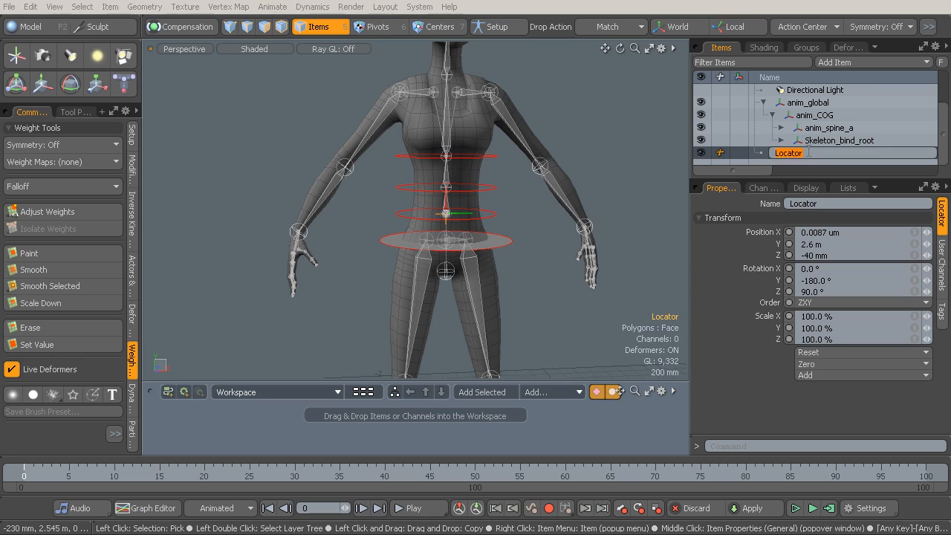
{"action": "type", "text": "locDrv_spine_a"}
{"action": "key", "text": "Return"}
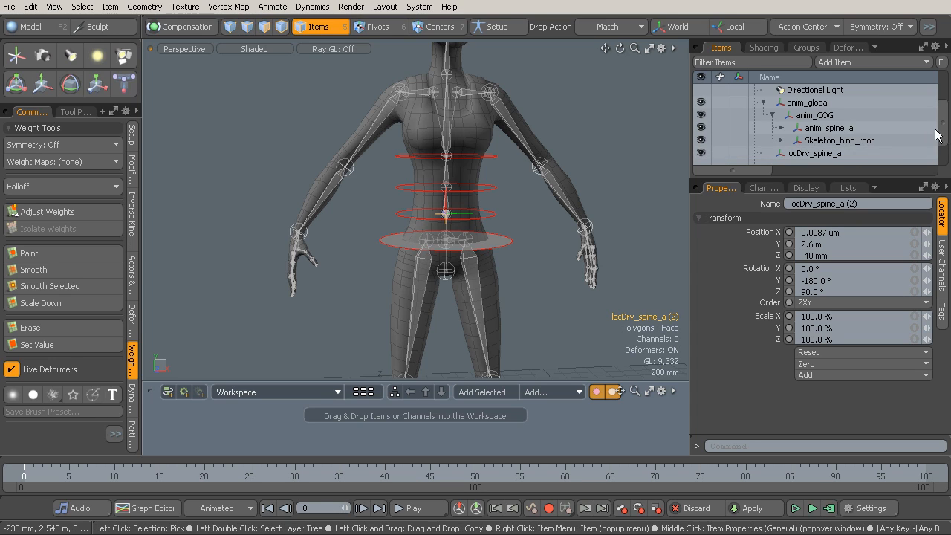
Step: Duplicate locDrv_spine_a, match the copy to the second spine joint and rename it locDrv_spine_b
{"action": "key", "text": "ctrl+d"}
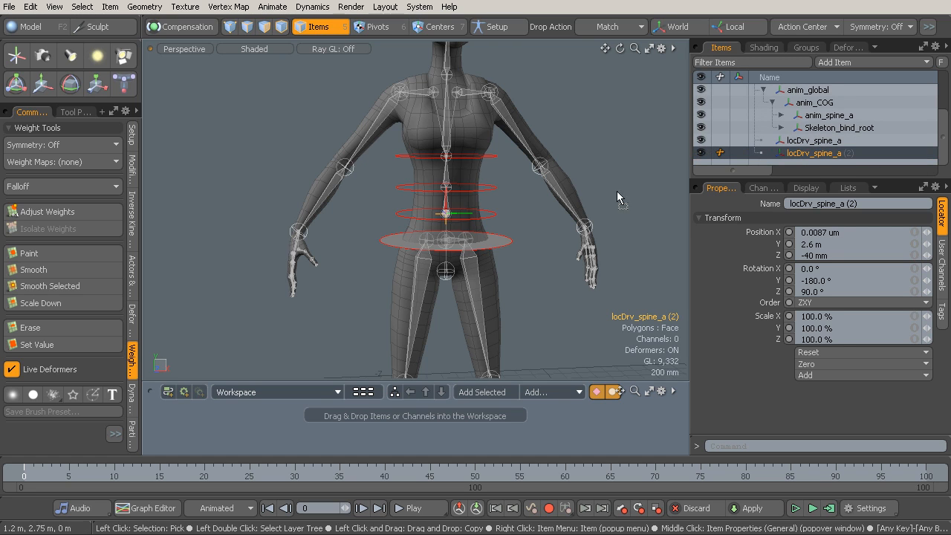
{"action": "left_click_drag", "start_coordinate": [447, 173], "coordinate": [449, 171]}
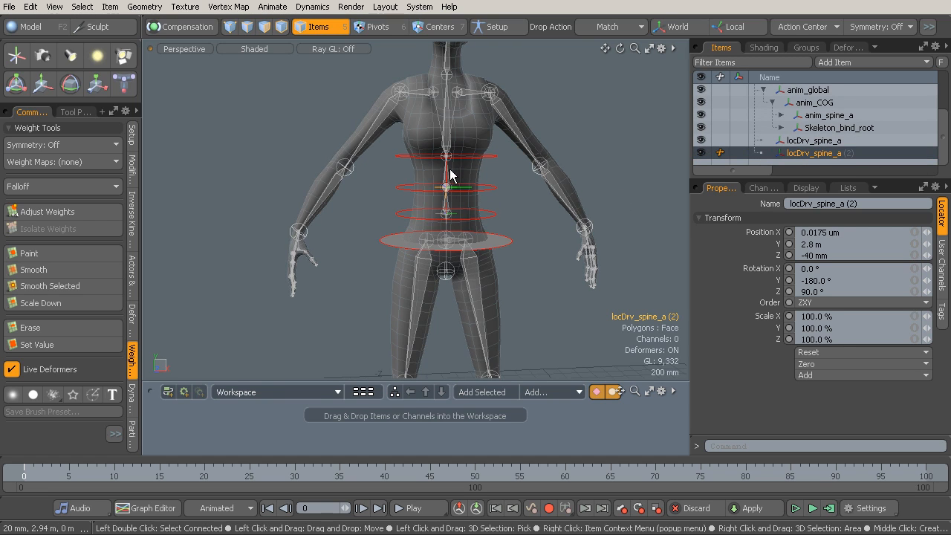
{"action": "double_click", "coordinate": [854, 153]}
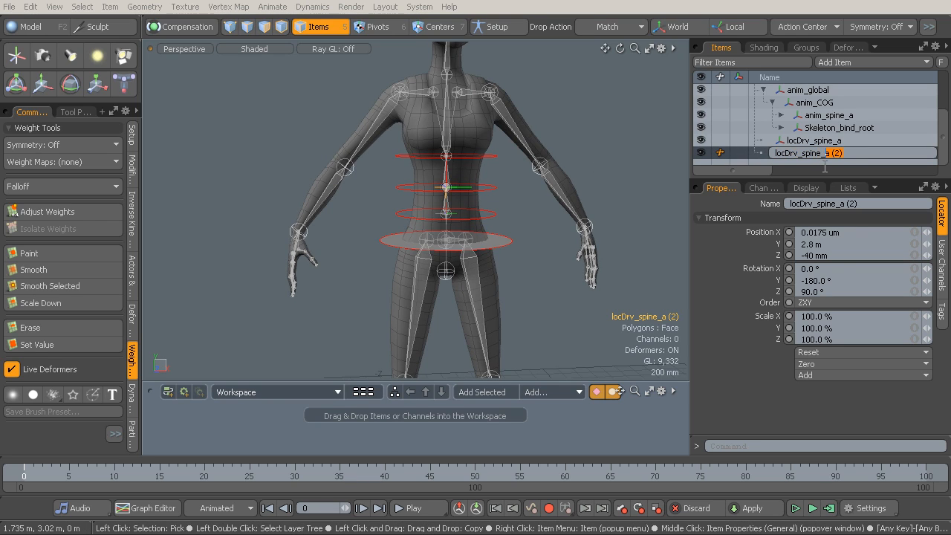
{"action": "type", "text": "b"}
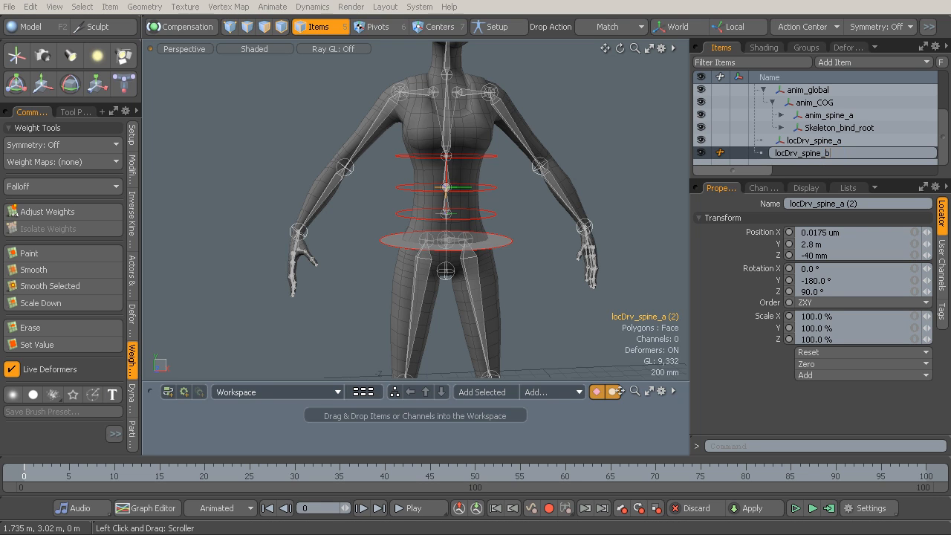
{"action": "key", "text": "Return"}
Step: Duplicate locDrv_spine_b, match the copy to the chest joint and rename it locDrv_chest
{"action": "left_click_drag", "start_coordinate": [580, 150], "coordinate": [580, 172], "text": "alt+shift"}
{"action": "key", "text": "ctrl+d"}
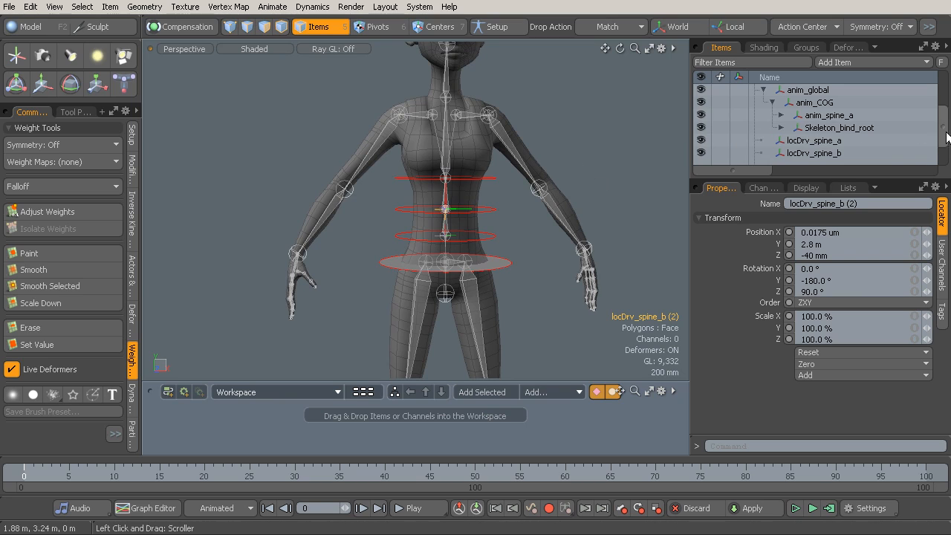
{"action": "scroll", "coordinate": [847, 148], "scroll_direction": "down", "scroll_amount": 1}
{"action": "left_click_drag", "start_coordinate": [855, 152], "coordinate": [450, 162]}
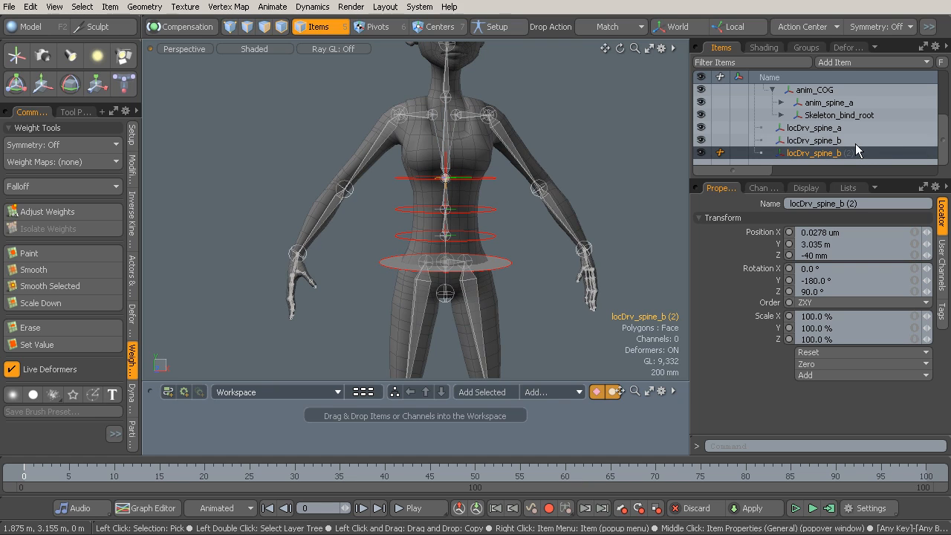
{"action": "double_click", "coordinate": [848, 153]}
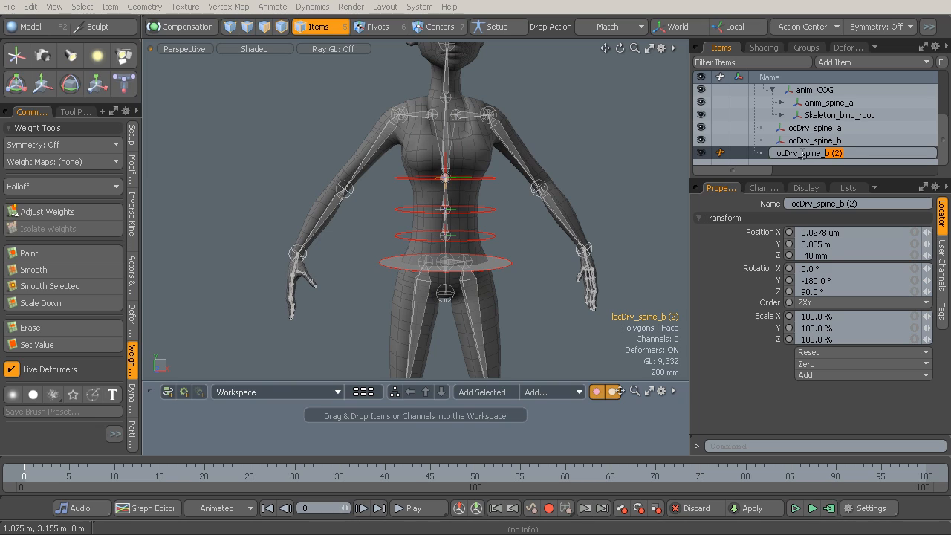
{"action": "type", "text": "chest"}
{"action": "key", "text": "Return"}
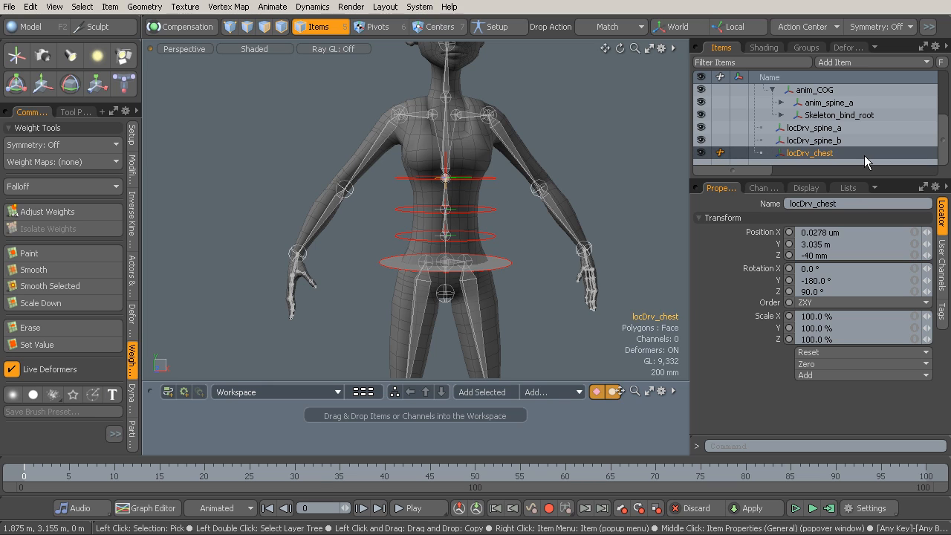
Step: Bring up the modifier and constraint tools for working on the chest joint
{"action": "left_click_drag", "start_coordinate": [498, 224], "coordinate": [459, 222], "text": "alt"}
{"action": "left_click", "coordinate": [131, 169]}
{"action": "left_click_drag", "start_coordinate": [370, 195], "coordinate": [379, 238], "text": "alt"}
{"action": "left_click_drag", "start_coordinate": [461, 217], "coordinate": [426, 223], "text": "alt+shift"}
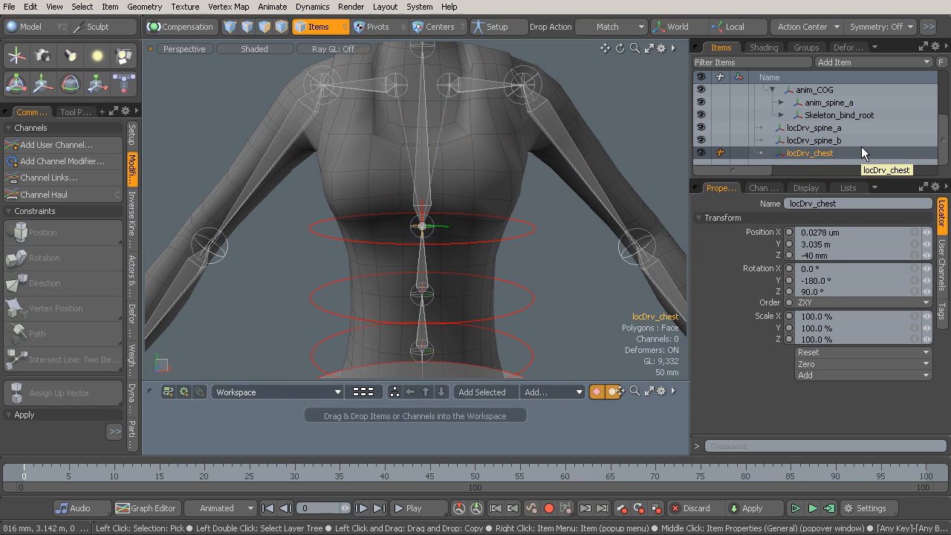
Step: Try a rotation constraint from Skeleton_bind_chest to the chest control ring, and undo it
{"action": "left_click", "coordinate": [425, 172]}
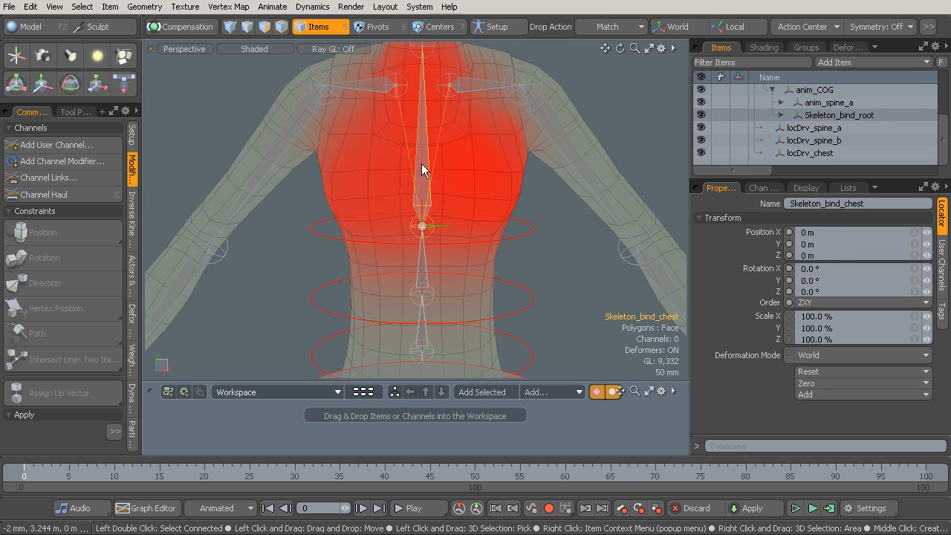
{"action": "left_click", "coordinate": [535, 230], "text": "shift"}
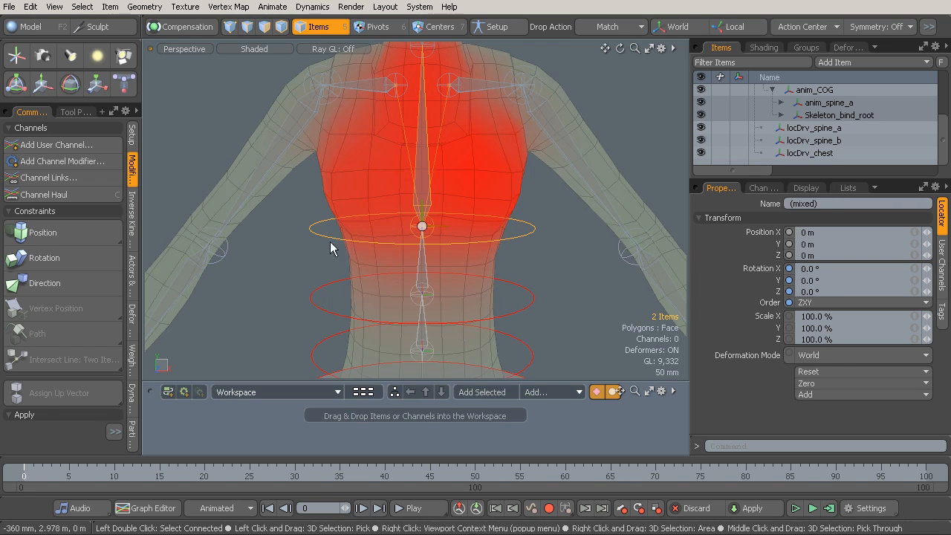
{"action": "left_click", "coordinate": [70, 261]}
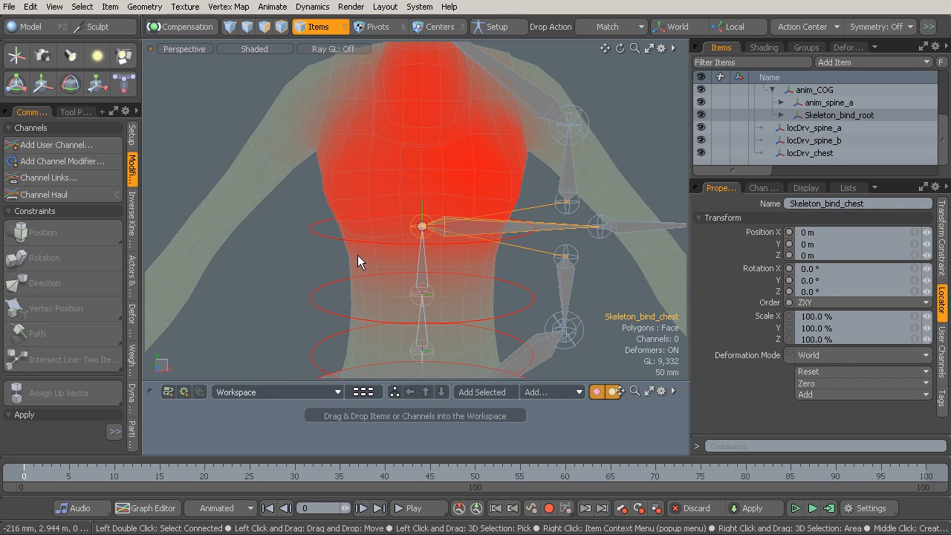
{"action": "key", "text": "ctrl"}
{"action": "key", "text": "ctrl+z"}
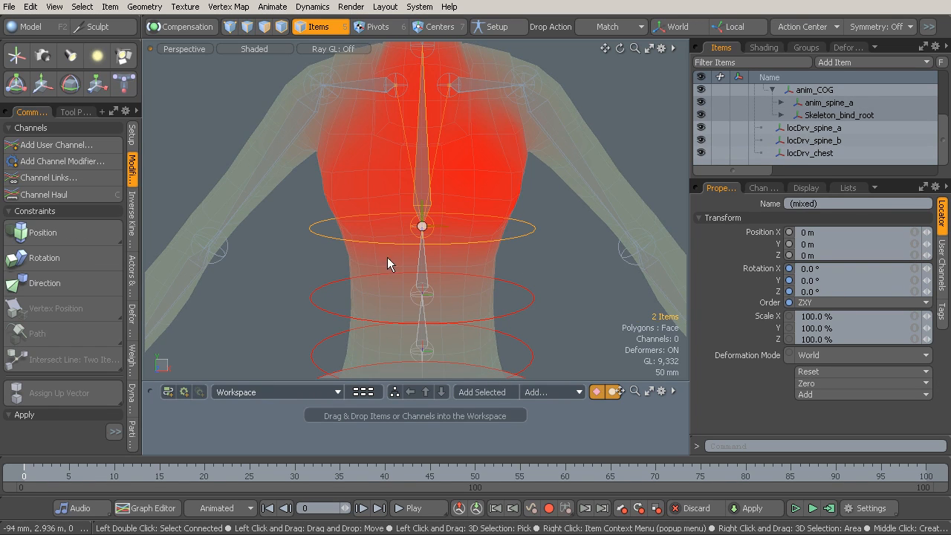
Step: Enter Setup mode and add a position constraint from Skeleton_bind_chest to locDrv_chest
{"action": "left_click", "coordinate": [498, 26]}
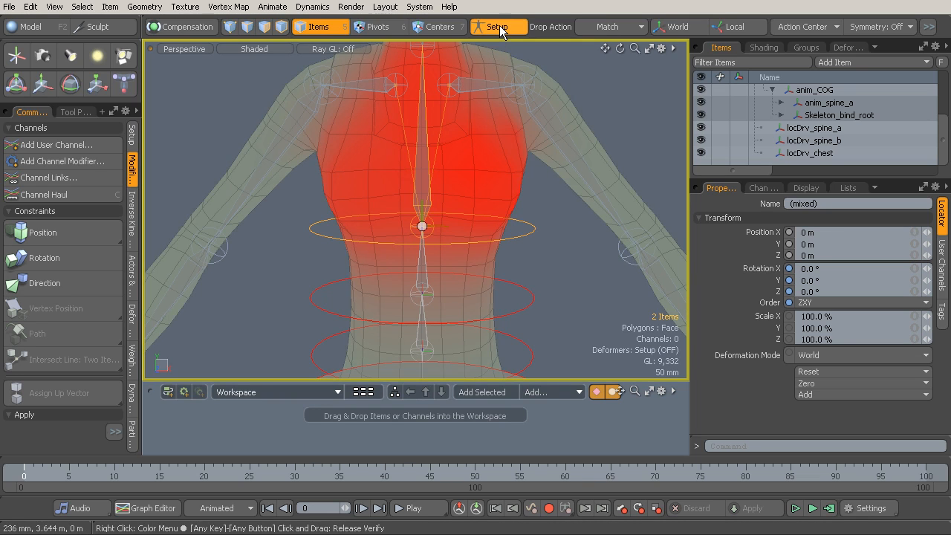
{"action": "left_click", "coordinate": [423, 169]}
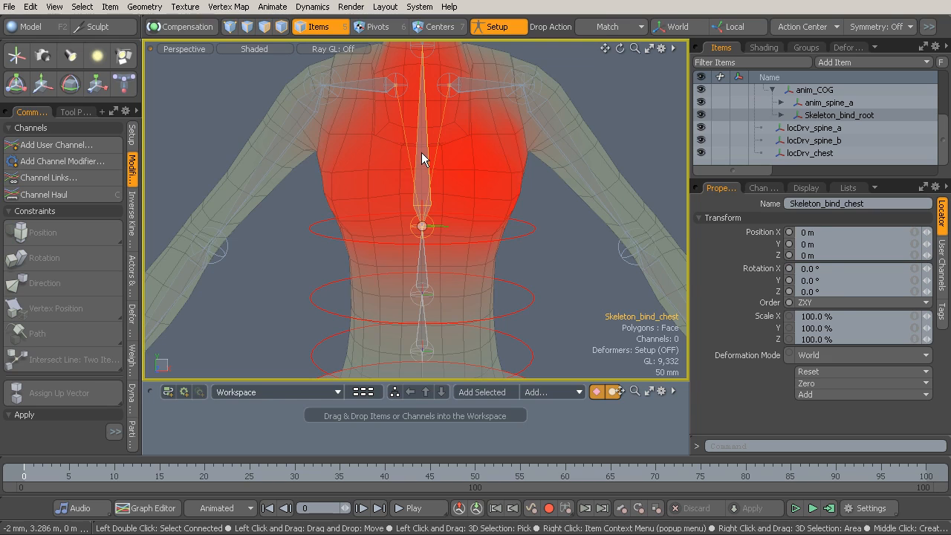
{"action": "left_click", "coordinate": [820, 158], "text": "ctrl"}
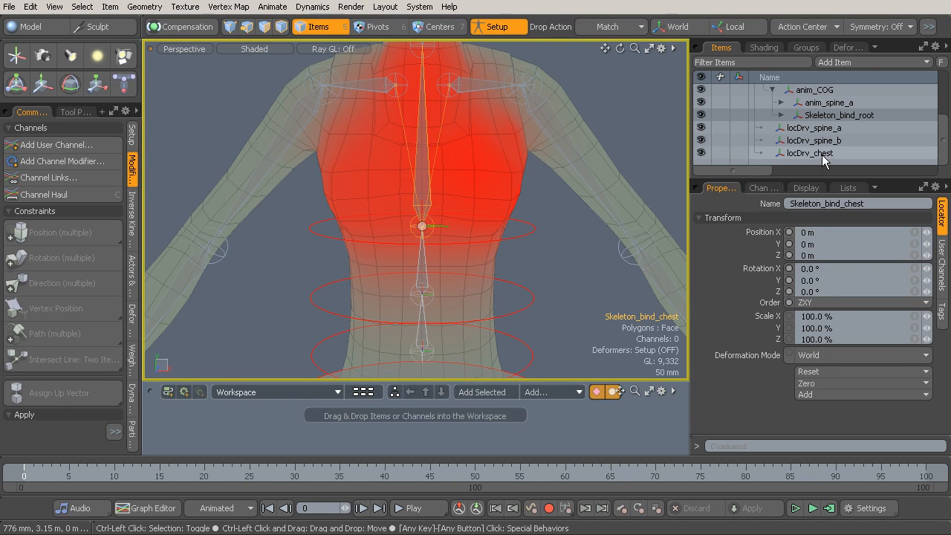
{"action": "left_click", "coordinate": [824, 155], "text": "ctrl"}
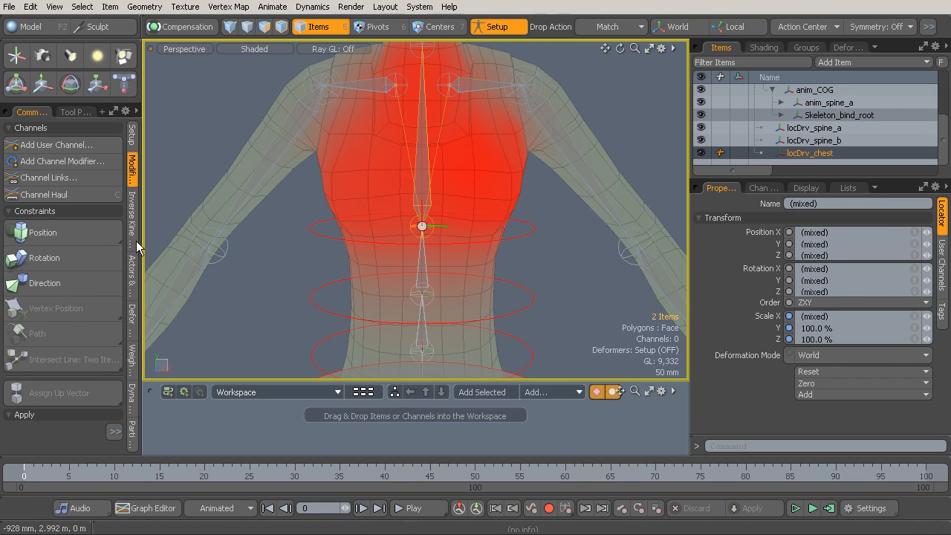
{"action": "left_click", "coordinate": [68, 238]}
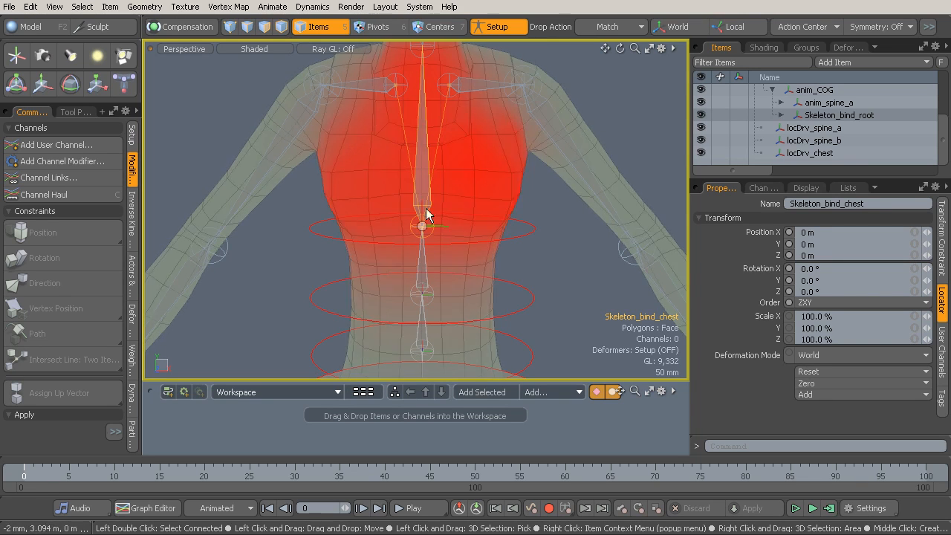
Step: Add a rotation constraint from Skeleton_bind_chest to locDrv_chest
{"action": "left_click_drag", "start_coordinate": [421, 226], "coordinate": [417, 215], "text": "alt"}
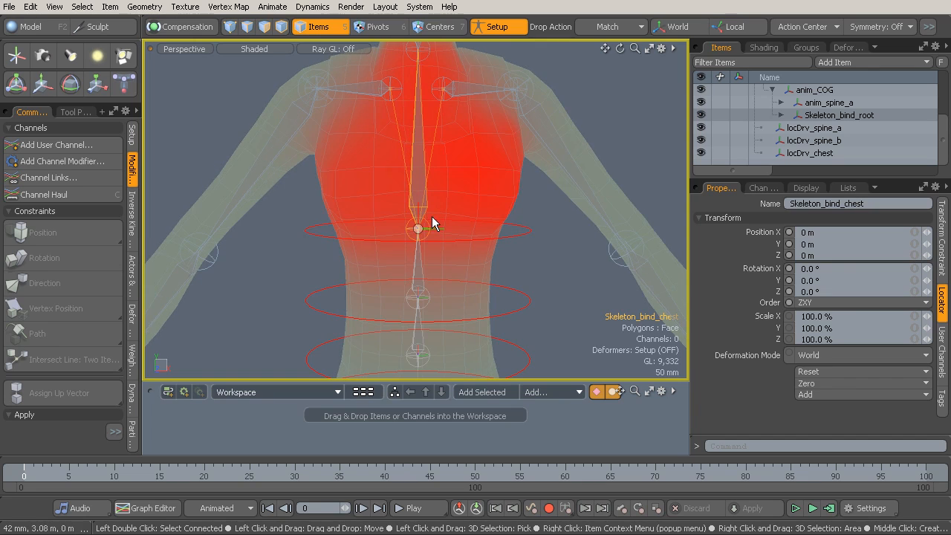
{"action": "left_click_drag", "start_coordinate": [435, 219], "coordinate": [452, 202], "text": "alt"}
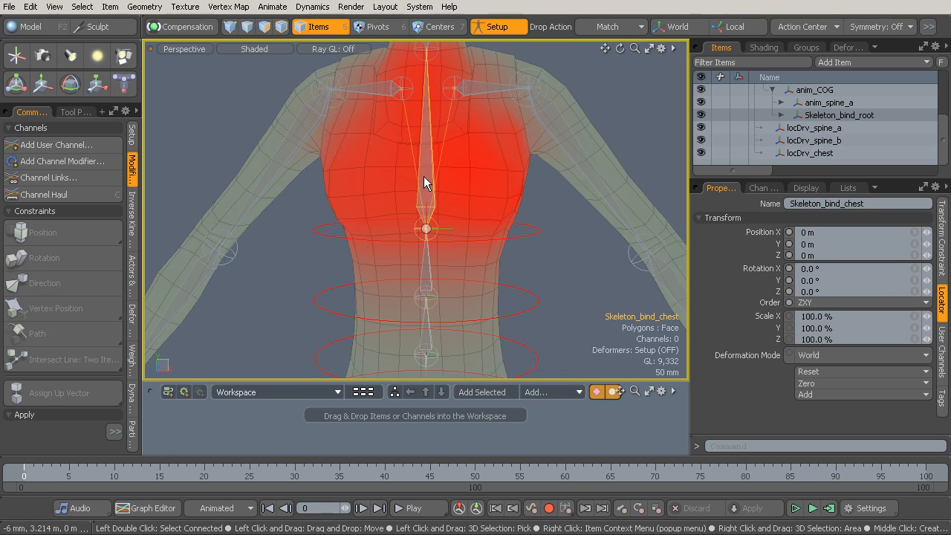
{"action": "left_click", "coordinate": [833, 153], "text": "ctrl"}
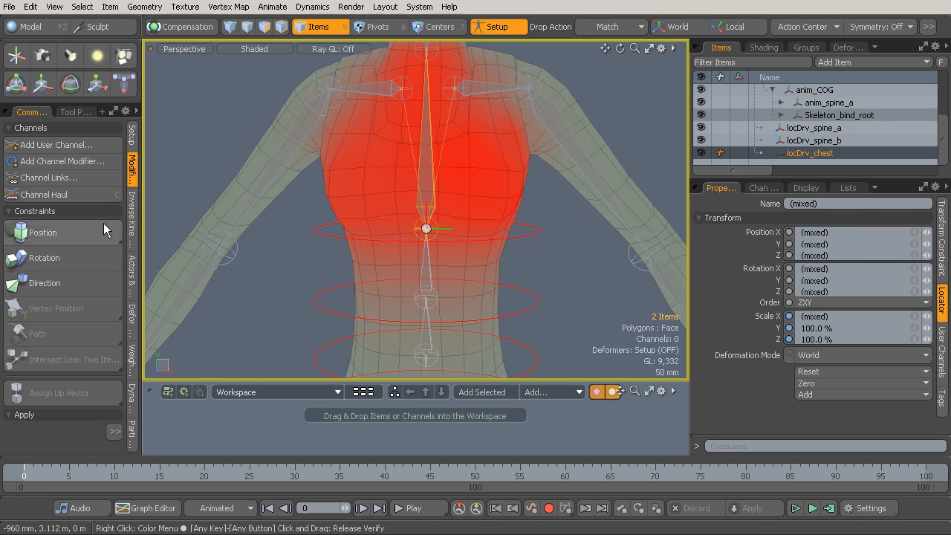
{"action": "left_click", "coordinate": [81, 256]}
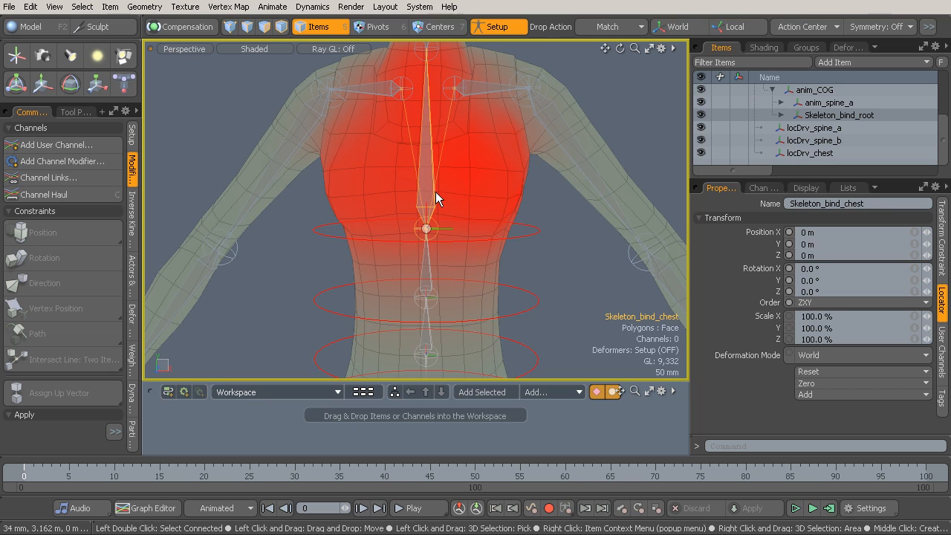
Step: Leave setup mode, test-move the locDrv_chest locator freely in the viewport and undo the move
{"action": "left_click", "coordinate": [498, 27]}
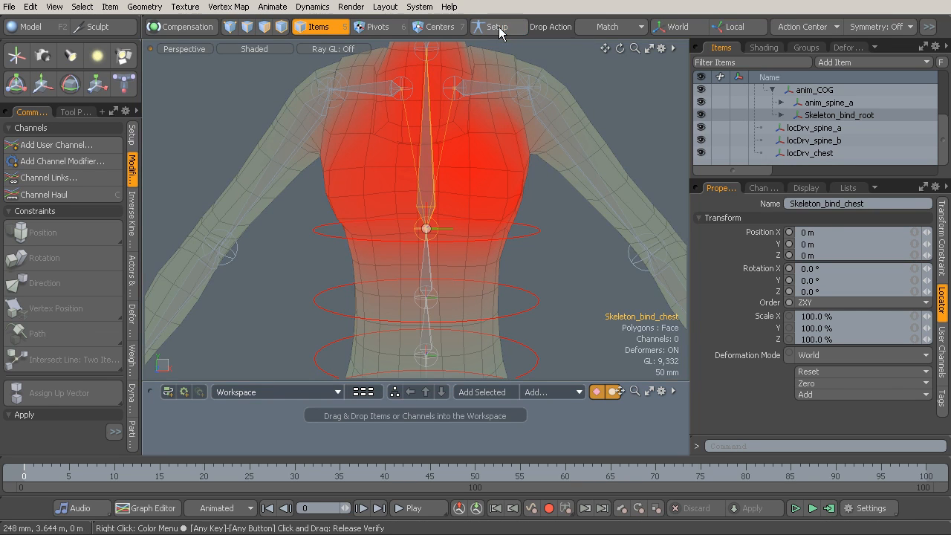
{"action": "left_click", "coordinate": [537, 230]}
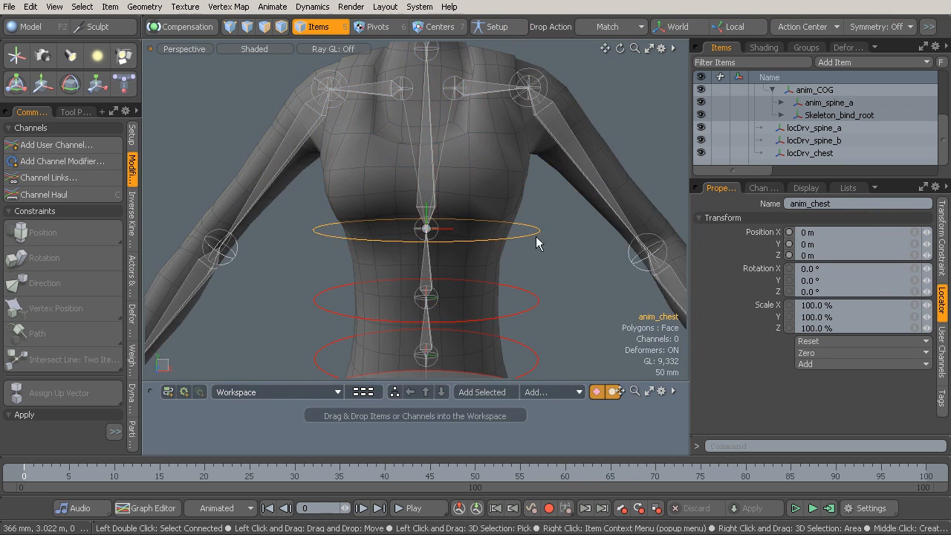
{"action": "left_click", "coordinate": [813, 154]}
{"action": "left_click_drag", "start_coordinate": [535, 278], "coordinate": [512, 258], "text": "alt"}
{"action": "key", "text": "w"}
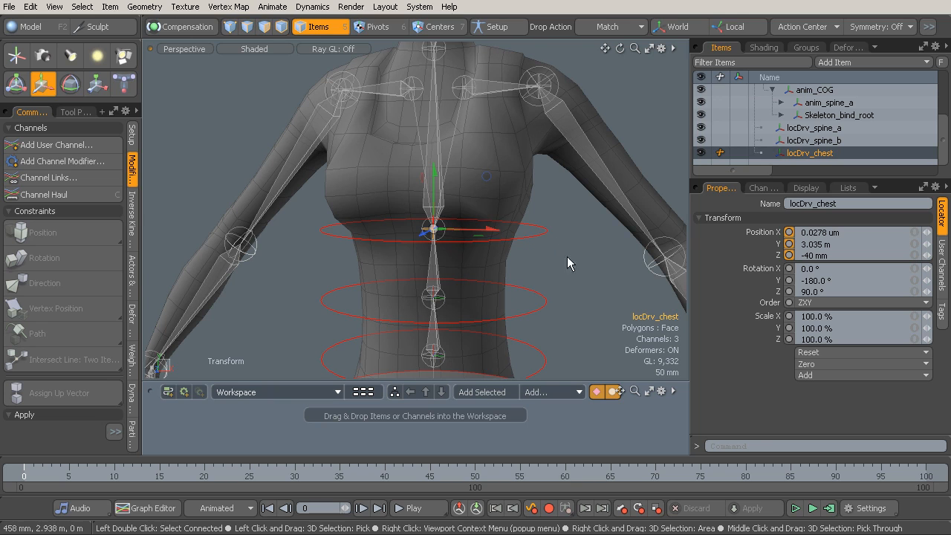
{"action": "left_click_drag", "start_coordinate": [576, 269], "coordinate": [608, 201]}
{"action": "key", "text": "ctrl+z"}
Step: Set the action axis to Local, test-rotate the locDrv_chest locator and undo the rotation
{"action": "key", "text": "e"}
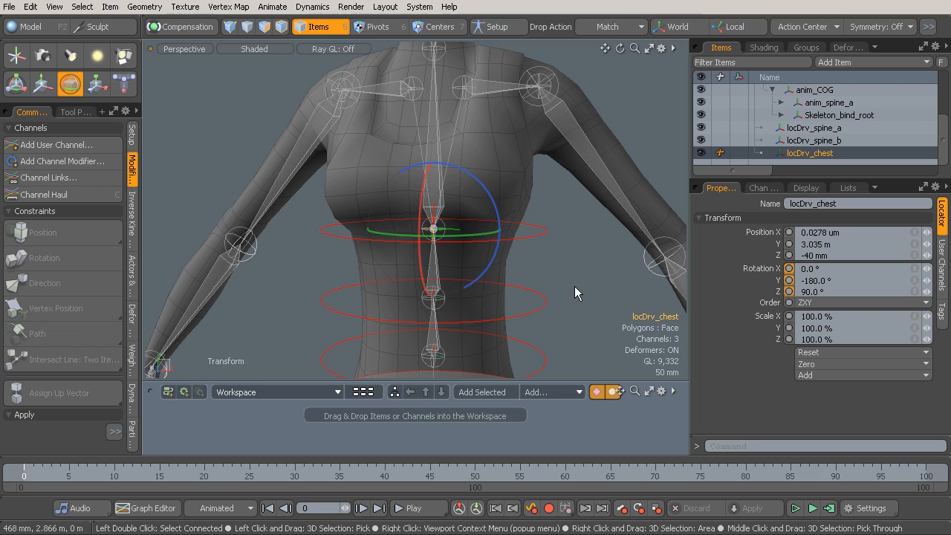
{"action": "left_click", "coordinate": [731, 27]}
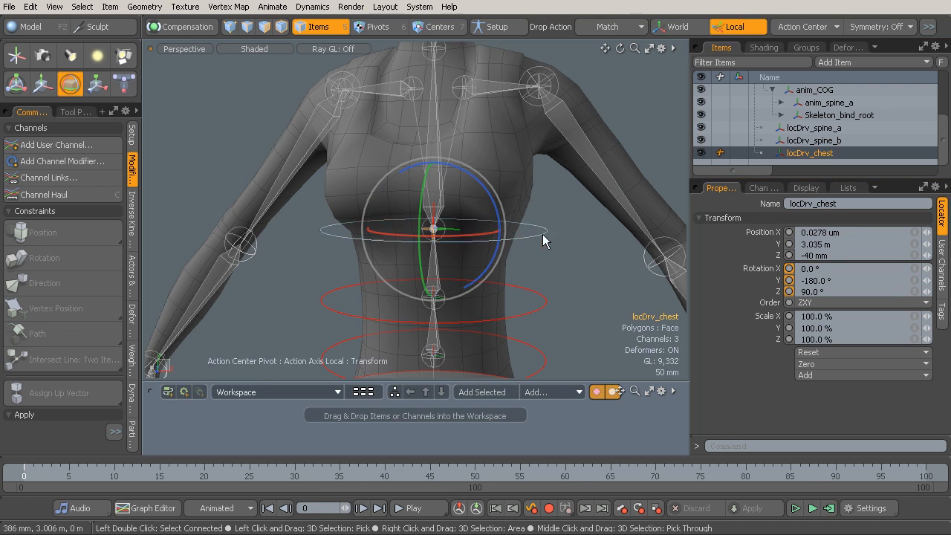
{"action": "left_click_drag", "start_coordinate": [569, 235], "coordinate": [538, 169]}
{"action": "key", "text": "ctrl+z"}
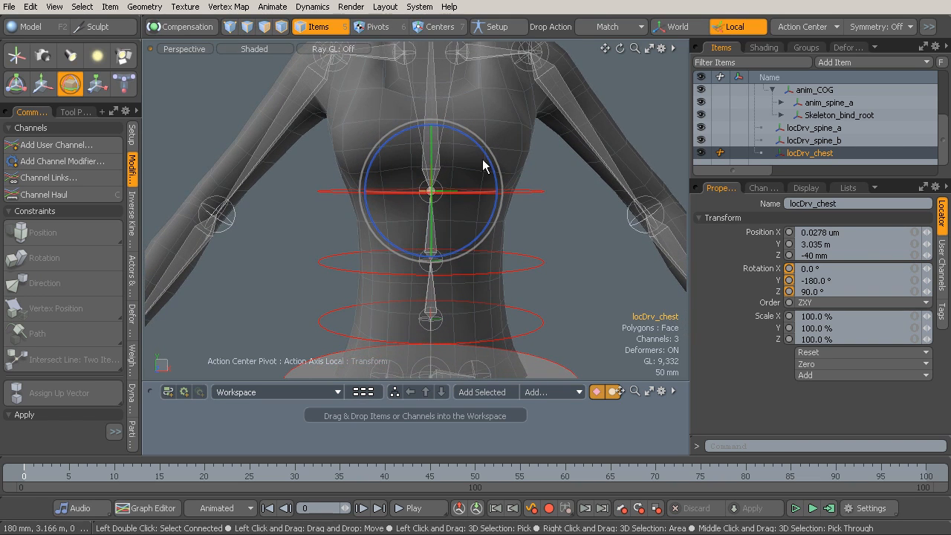
Step: In setup mode, add position and rotation constraints between Skeleton_bind_spine_b and locDrv_spine_b, with the locator driving the joint
{"action": "left_click", "coordinate": [495, 26]}
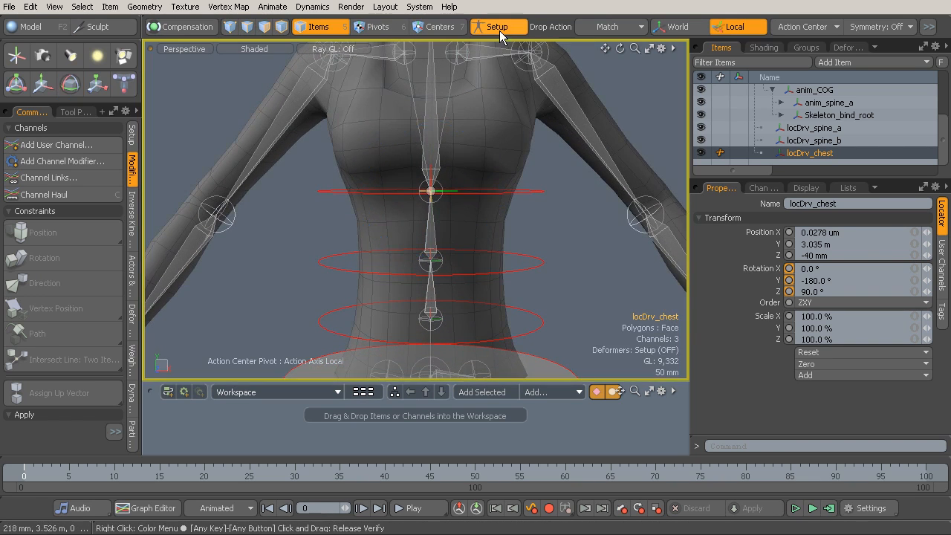
{"action": "left_click", "coordinate": [434, 234]}
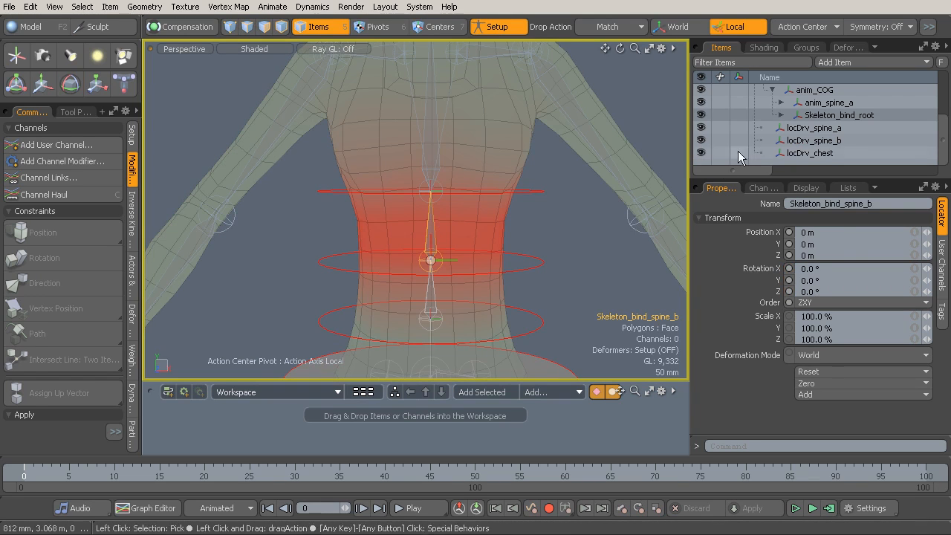
{"action": "left_click", "coordinate": [821, 141], "text": "ctrl"}
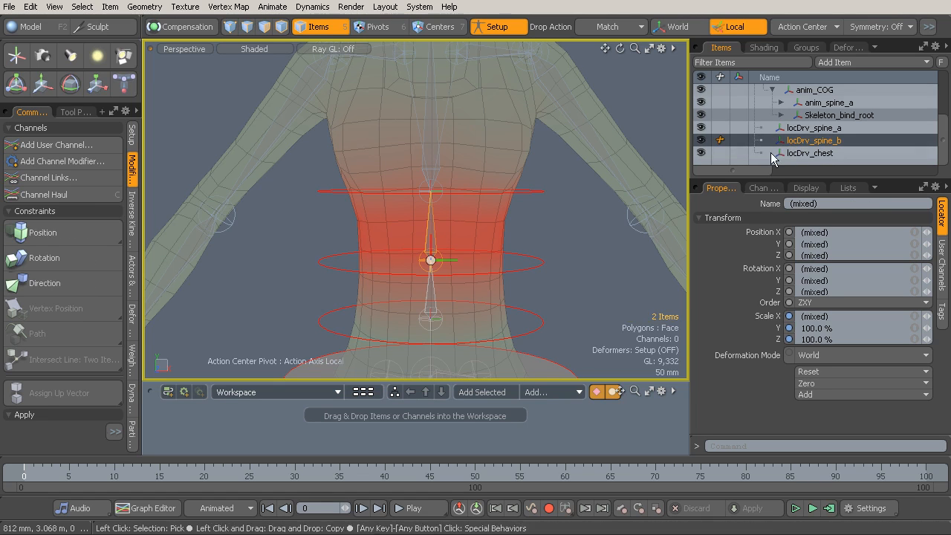
{"action": "left_click", "coordinate": [75, 234]}
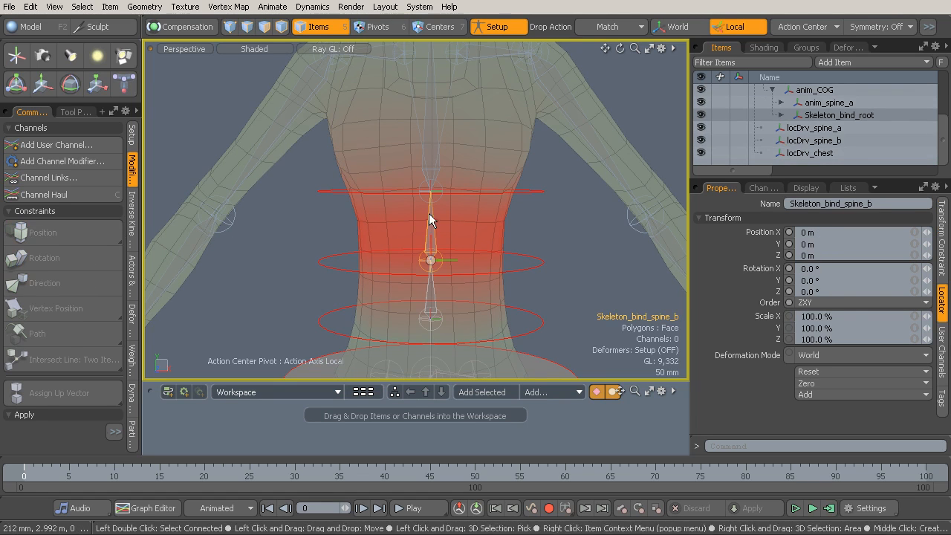
{"action": "left_click", "coordinate": [836, 141], "text": "ctrl"}
{"action": "left_click", "coordinate": [838, 141], "text": "ctrl"}
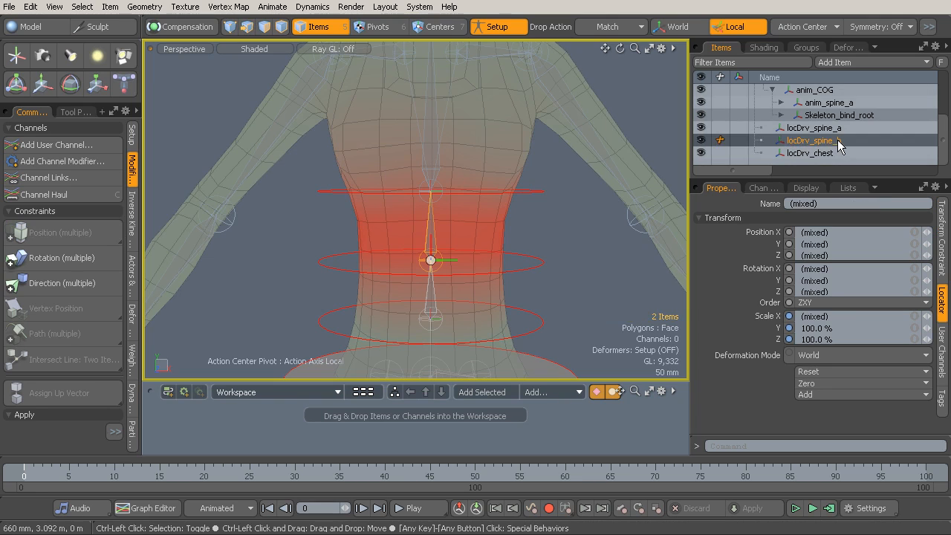
{"action": "left_click", "coordinate": [65, 256]}
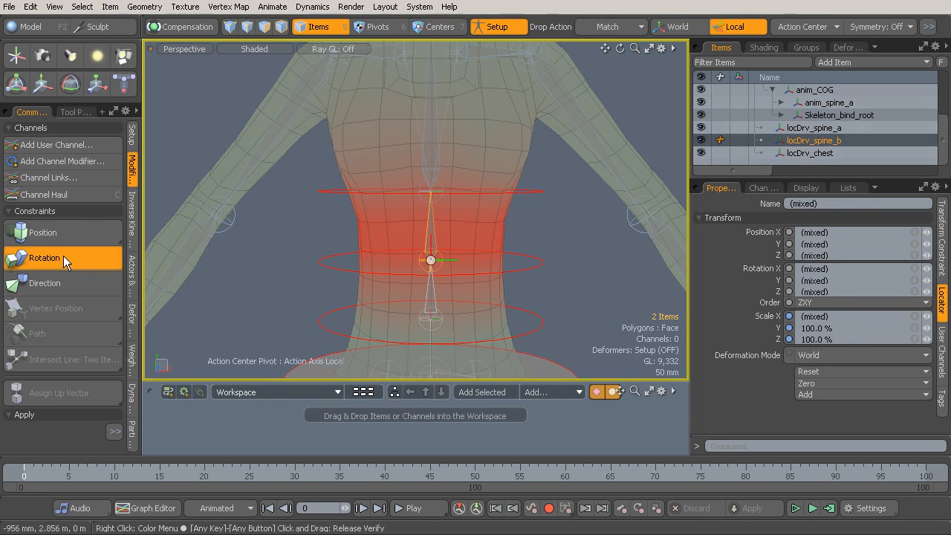
Step: Constrain the position and rotation of Skeleton_bind_spine_a to the locDrv_spine_a locator
{"action": "left_click", "coordinate": [431, 299]}
{"action": "left_click_drag", "start_coordinate": [451, 281], "coordinate": [457, 251], "text": "alt"}
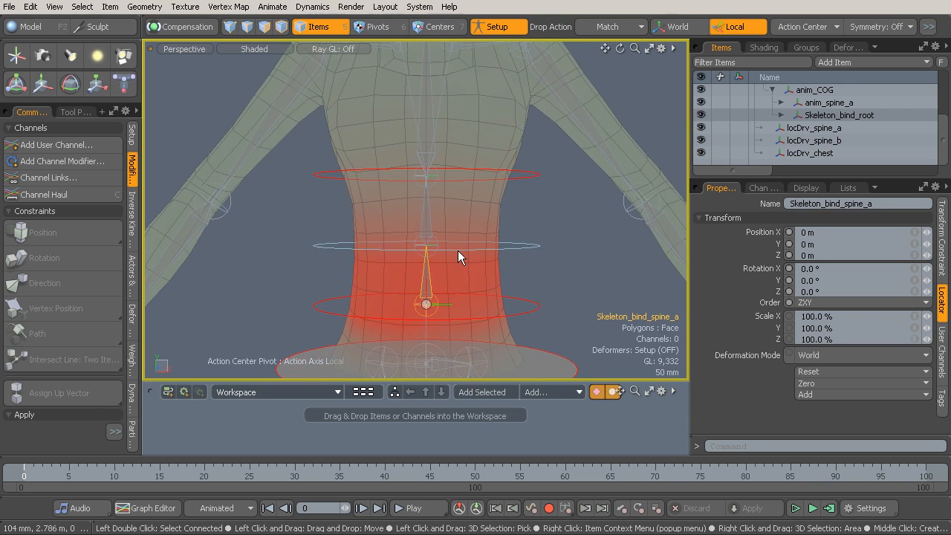
{"action": "left_click", "coordinate": [818, 128], "text": "ctrl"}
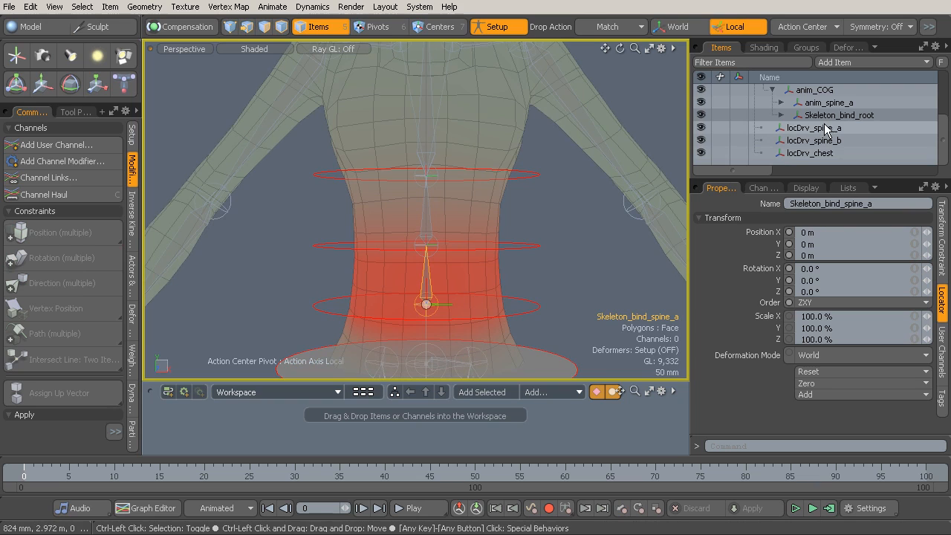
{"action": "left_click", "coordinate": [827, 131], "text": "ctrl"}
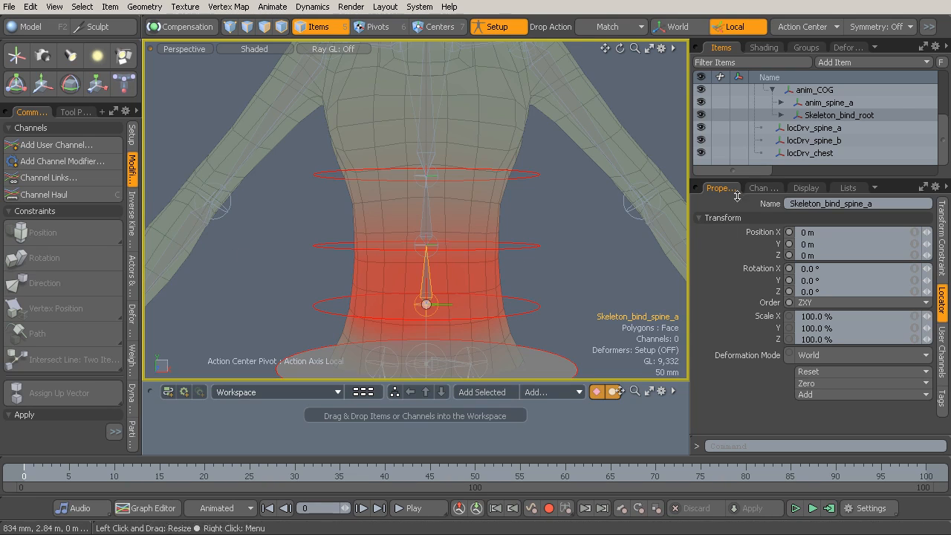
{"action": "left_click", "coordinate": [834, 128], "text": "ctrl"}
{"action": "left_click", "coordinate": [46, 260]}
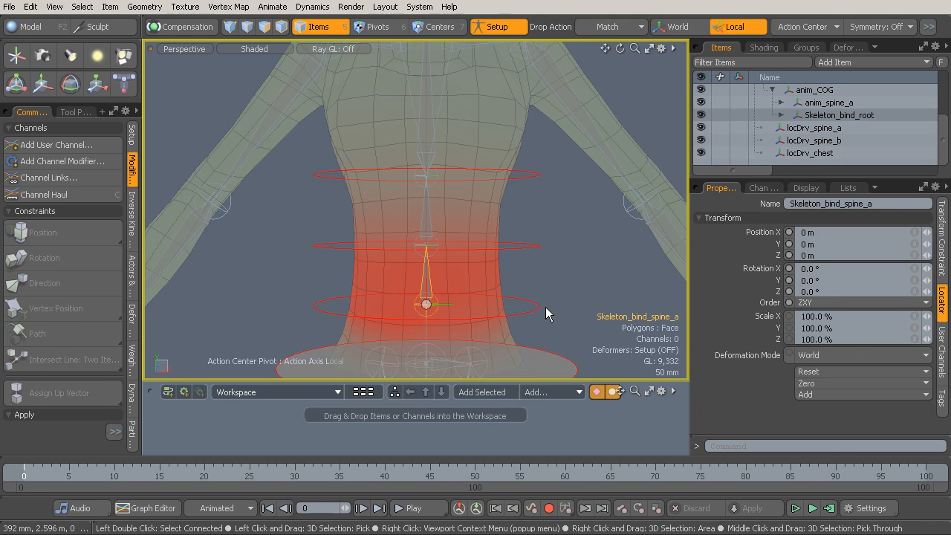
Step: Parent the locDrv_spine_a locator to the anim_spine_a control, the lowest ring around the waist
{"action": "left_click_drag", "start_coordinate": [513, 224], "coordinate": [602, 210], "text": "alt"}
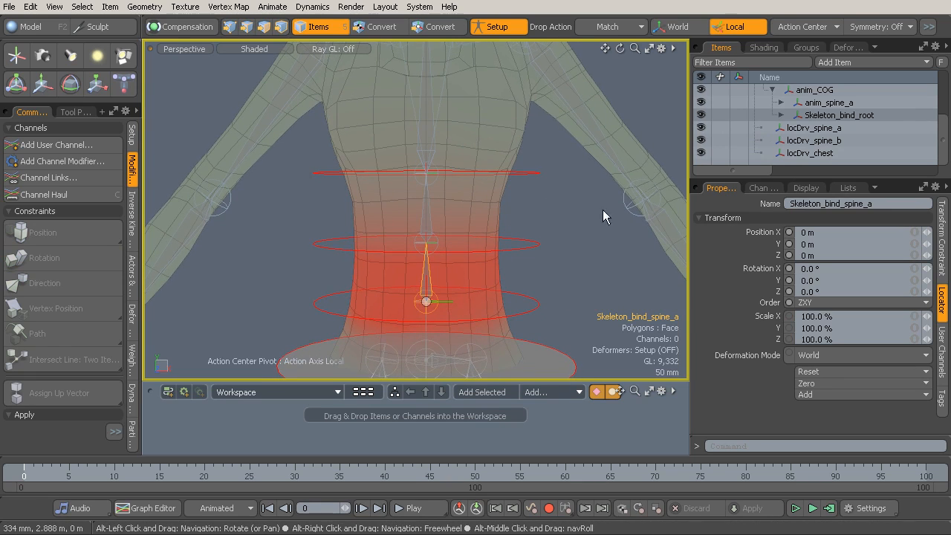
{"action": "left_click", "coordinate": [810, 128]}
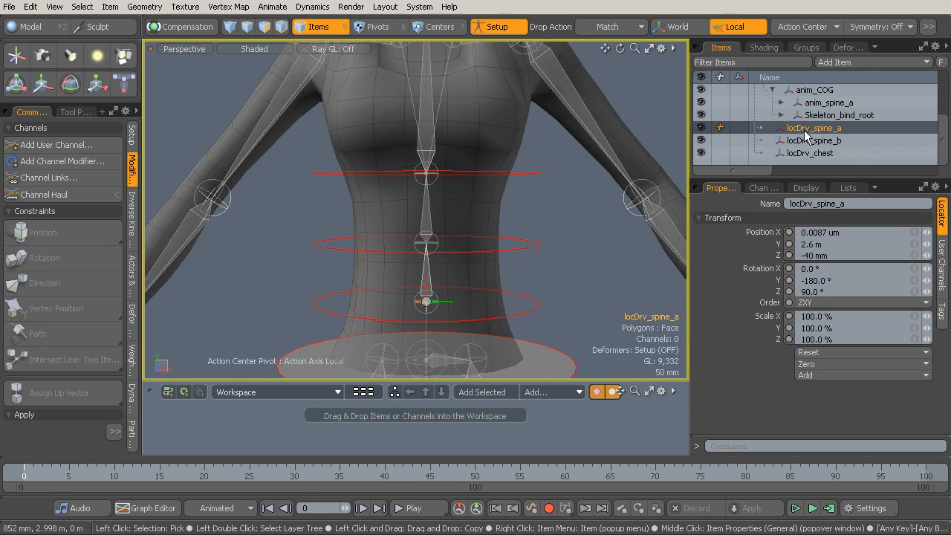
{"action": "left_click", "coordinate": [532, 300], "text": "shift"}
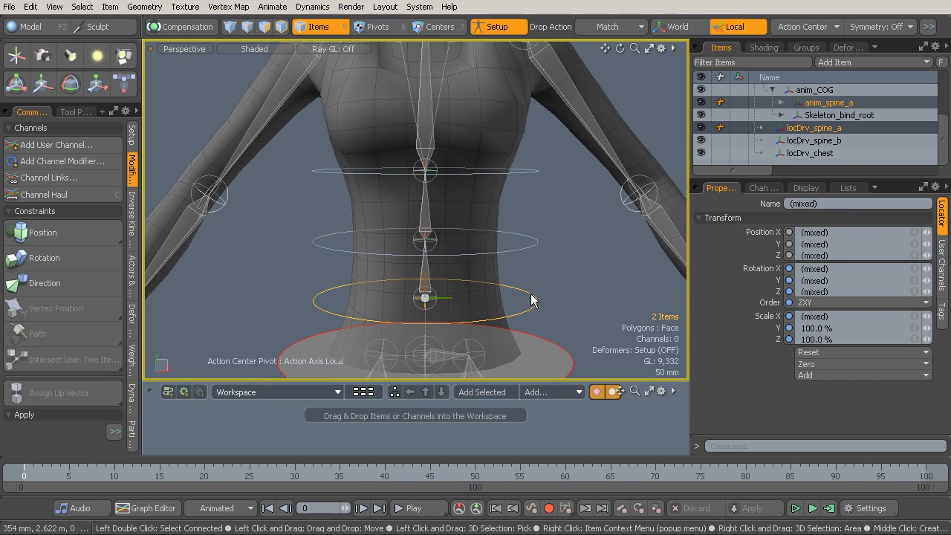
{"action": "key", "text": "p"}
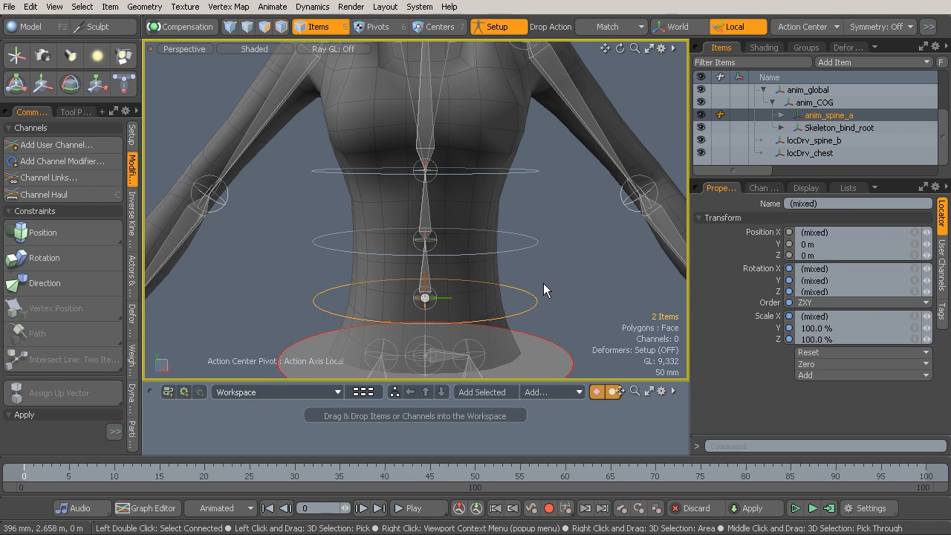
Step: Parent the locDrv_spine_b locator to the anim_spine_b control, the middle spine ring
{"action": "left_click", "coordinate": [806, 139]}
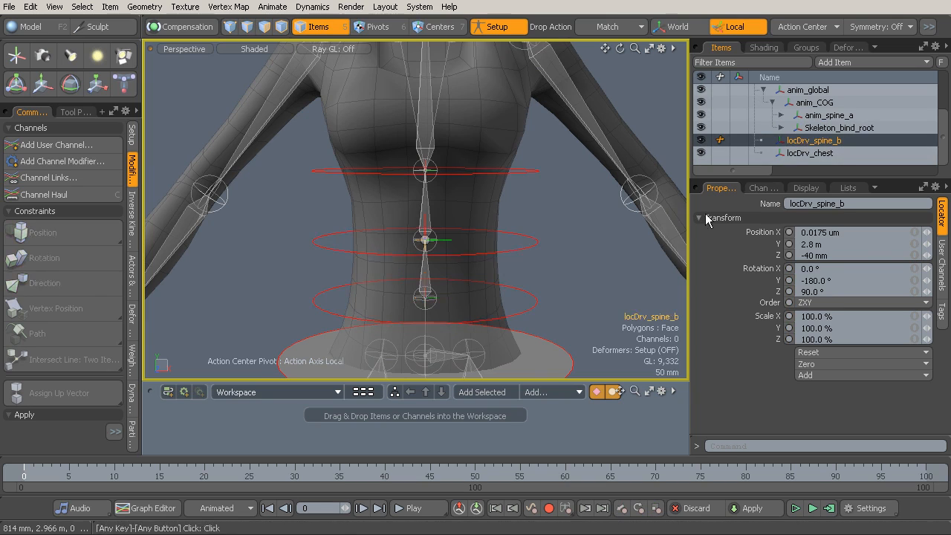
{"action": "left_click", "coordinate": [529, 248], "text": "shift"}
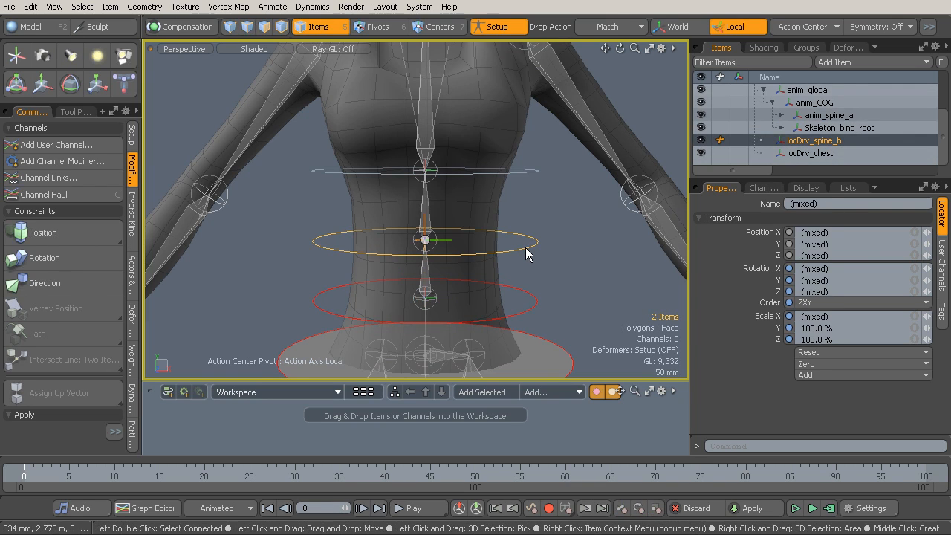
{"action": "key", "text": "p"}
Step: Parent the locDrv_chest locator to the anim_chest control, the uppermost spine ring, and leave setup mode
{"action": "left_click", "coordinate": [810, 153]}
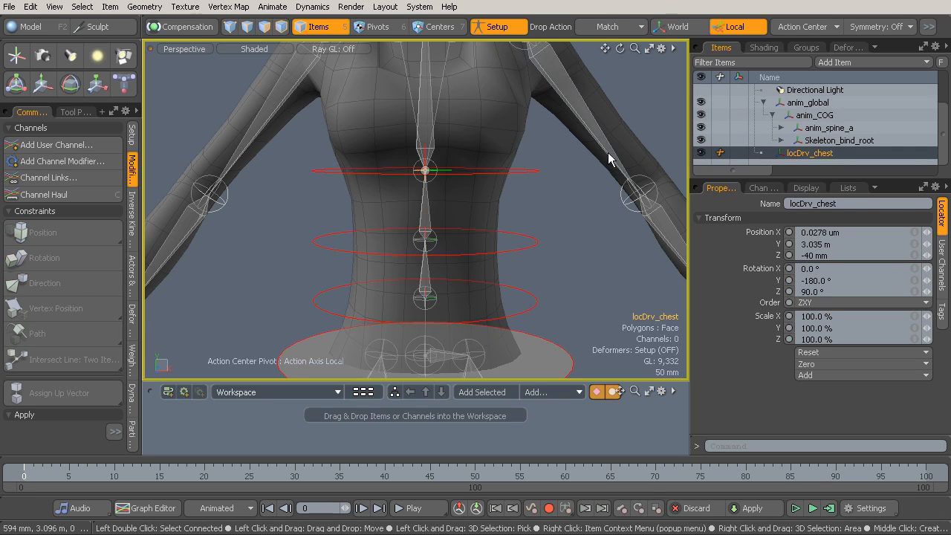
{"action": "left_click", "coordinate": [535, 173], "text": "shift"}
{"action": "key", "text": "p"}
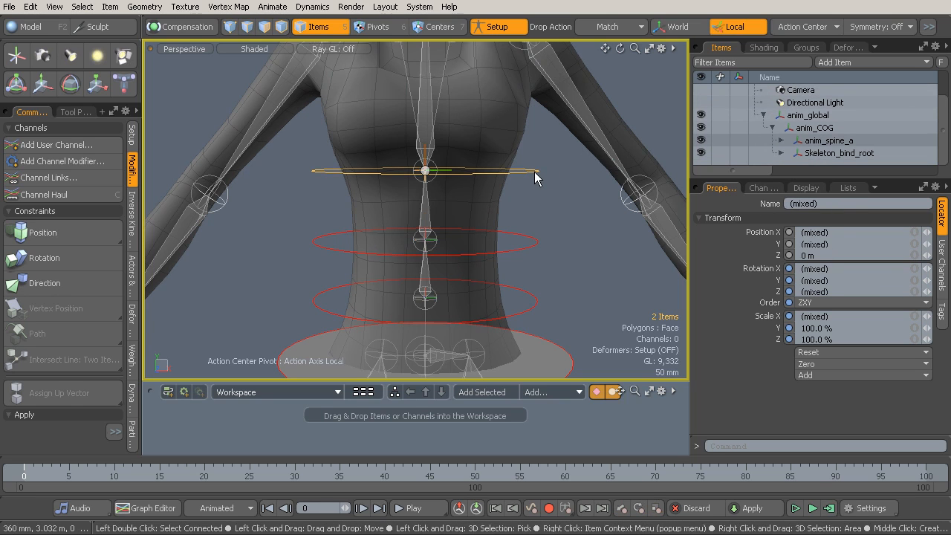
{"action": "left_click_drag", "start_coordinate": [535, 171], "coordinate": [468, 177], "text": "ctrl+alt"}
{"action": "left_click", "coordinate": [493, 26]}
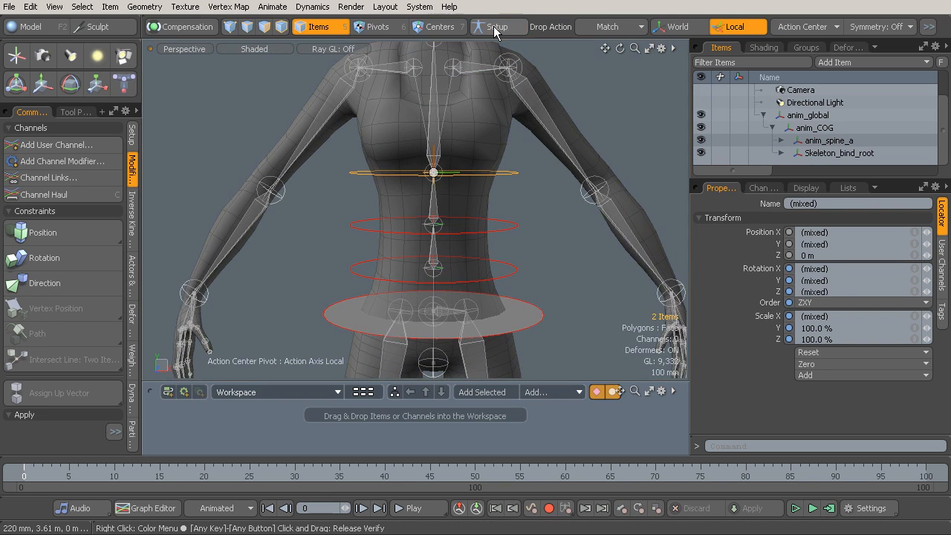
Step: Test the anim_spine_b control by rotating and moving it freely, undoing each change
{"action": "left_click_drag", "start_coordinate": [489, 211], "coordinate": [531, 219], "text": "alt"}
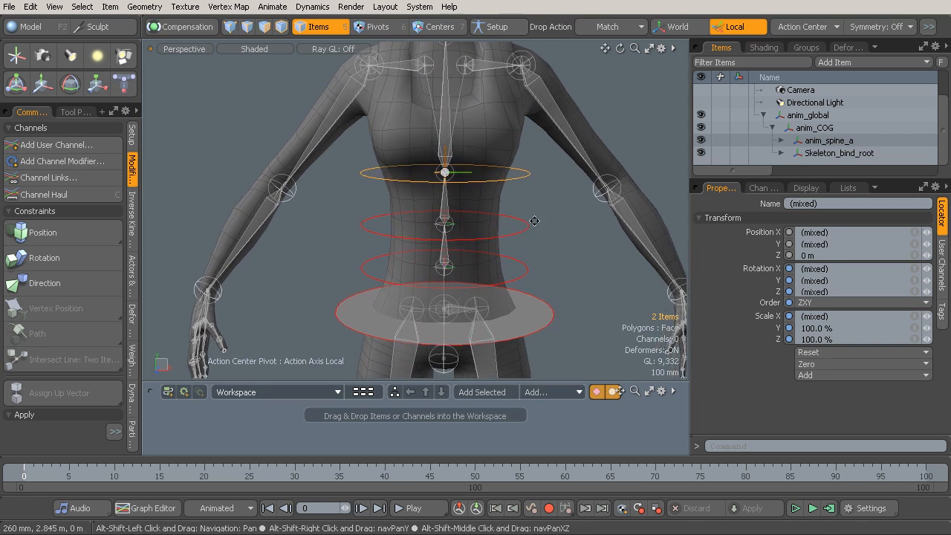
{"action": "left_click", "coordinate": [527, 229]}
{"action": "key", "text": "e"}
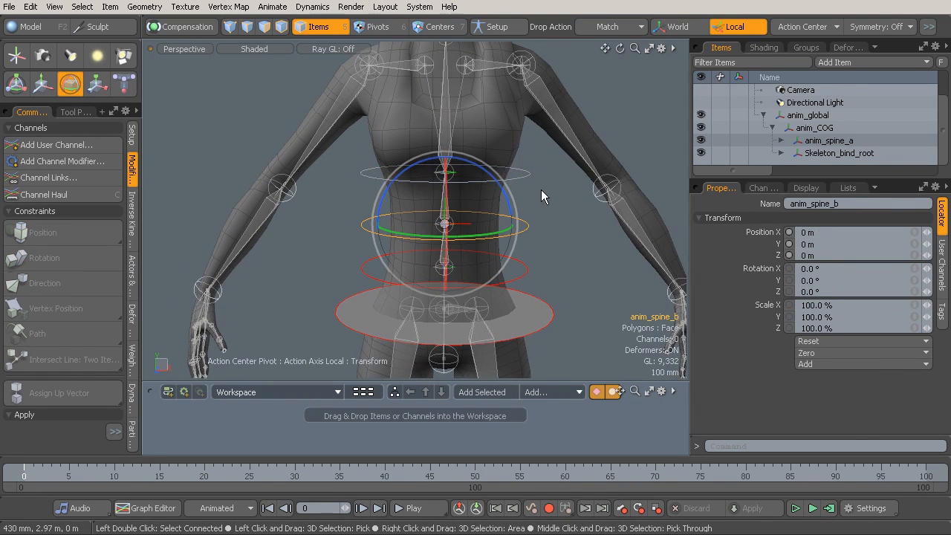
{"action": "mouse_move", "coordinate": [548, 187]}
{"action": "left_mouse_down"}
{"action": "mouse_move", "coordinate": [499, 190]}
{"action": "mouse_move", "coordinate": [487, 216]}
{"action": "mouse_move", "coordinate": [541, 199]}
{"action": "mouse_move", "coordinate": [580, 216]}
{"action": "mouse_move", "coordinate": [632, 182]}
{"action": "mouse_move", "coordinate": [549, 186]}
{"action": "left_mouse_up"}
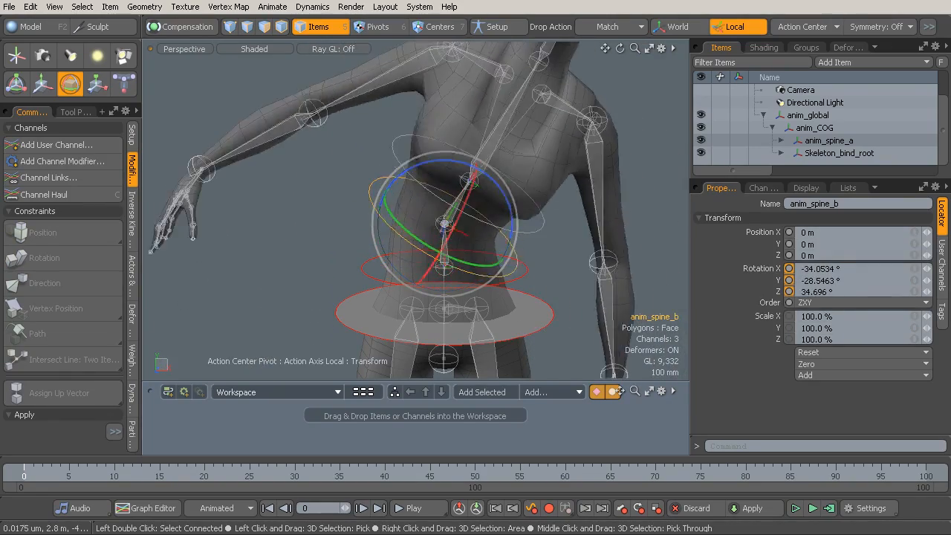
{"action": "key", "text": "ctrl+z"}
{"action": "key", "text": "w"}
{"action": "left_click_drag", "start_coordinate": [560, 221], "coordinate": [639, 176]}
{"action": "key", "text": "ctrl+z"}
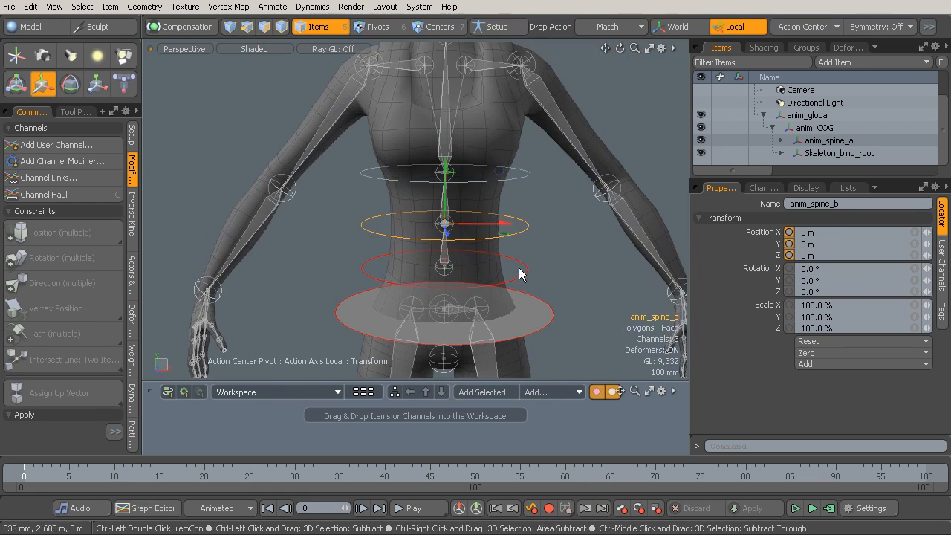
Step: Test-move the anim_spine_a control about 75 mm in X and 305 mm in Y, and undo the move
{"action": "left_click", "coordinate": [524, 275]}
{"action": "left_click_drag", "start_coordinate": [557, 257], "coordinate": [575, 191]}
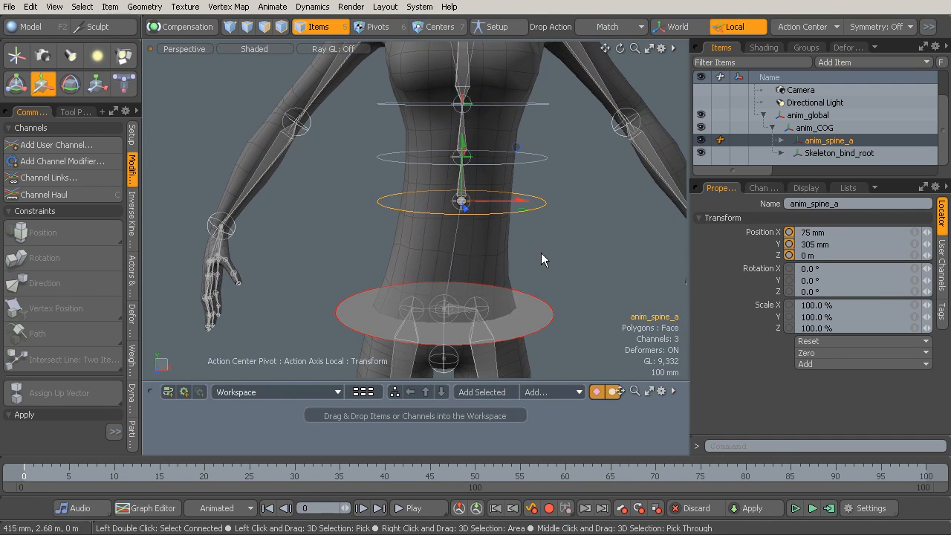
{"action": "key", "text": "ctrl+z"}
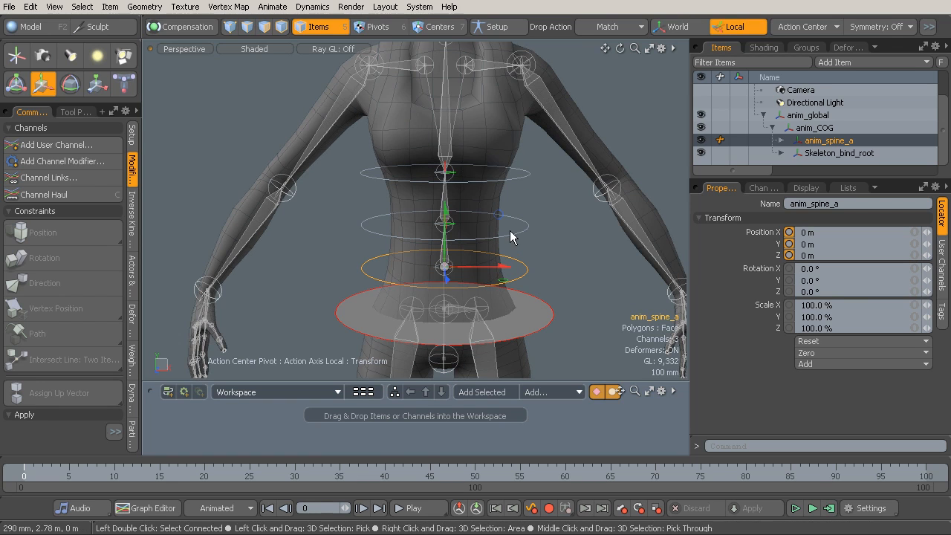
{"action": "left_click_drag", "start_coordinate": [446, 242], "coordinate": [482, 229], "text": "alt"}
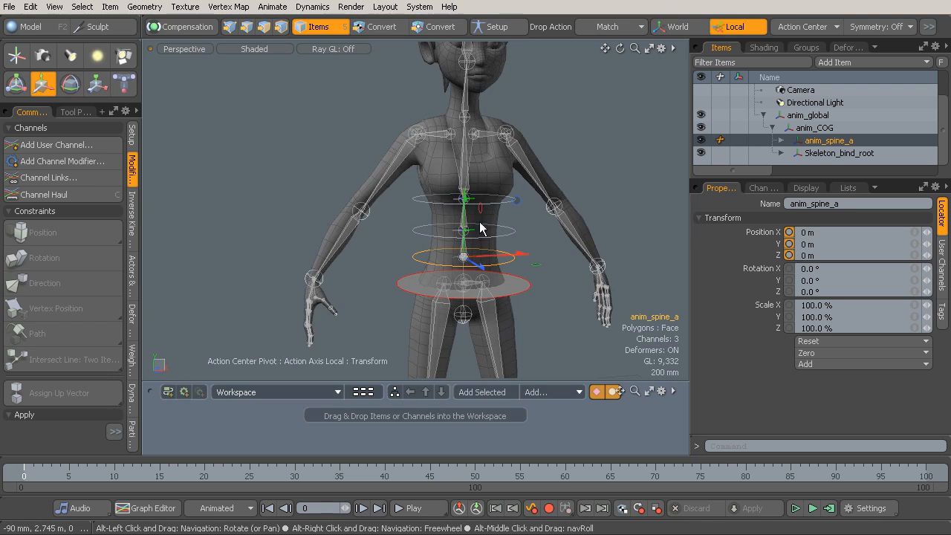
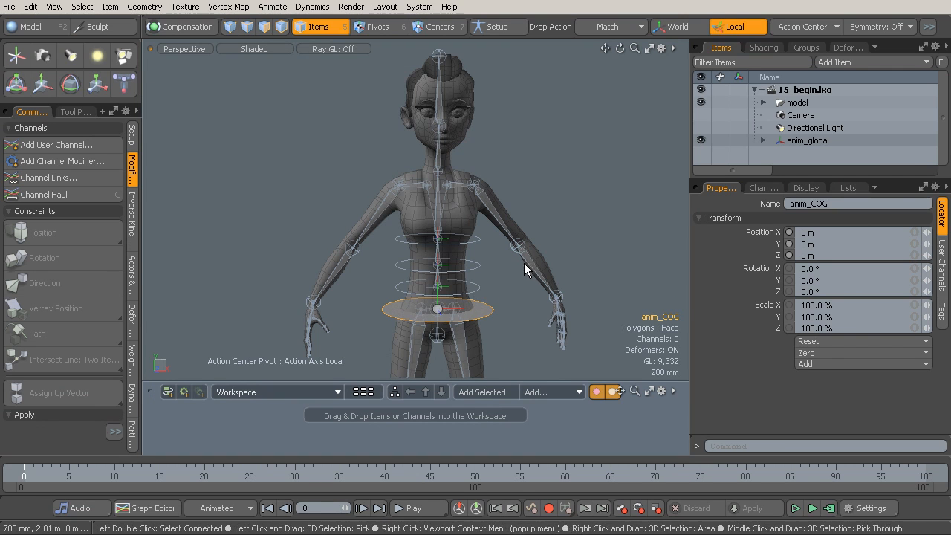
{"action": "scroll", "coordinate": [520, 266], "scroll_direction": "down", "scroll_amount": 5}
{"action": "left_click_drag", "start_coordinate": [435, 317], "coordinate": [428, 254], "text": "alt"}
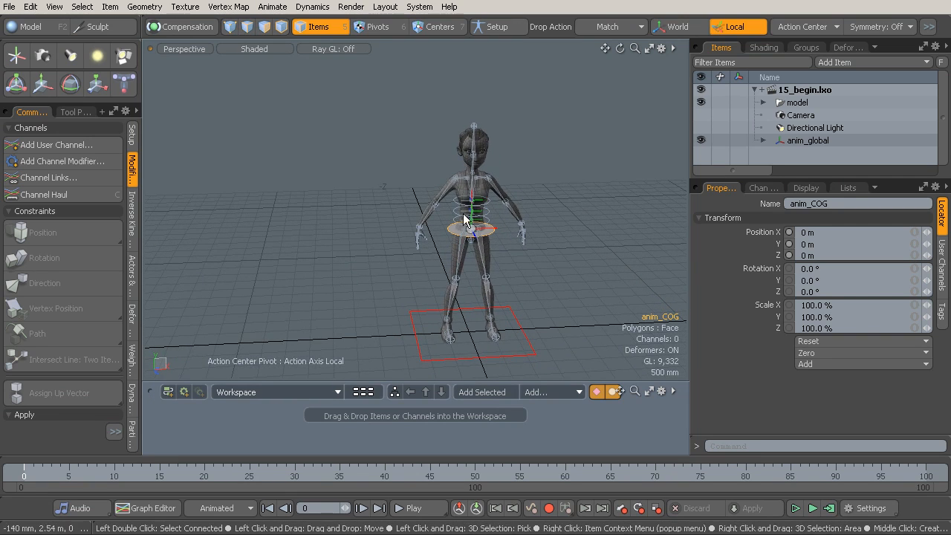
{"action": "left_click_drag", "start_coordinate": [470, 263], "coordinate": [488, 232], "text": "alt"}
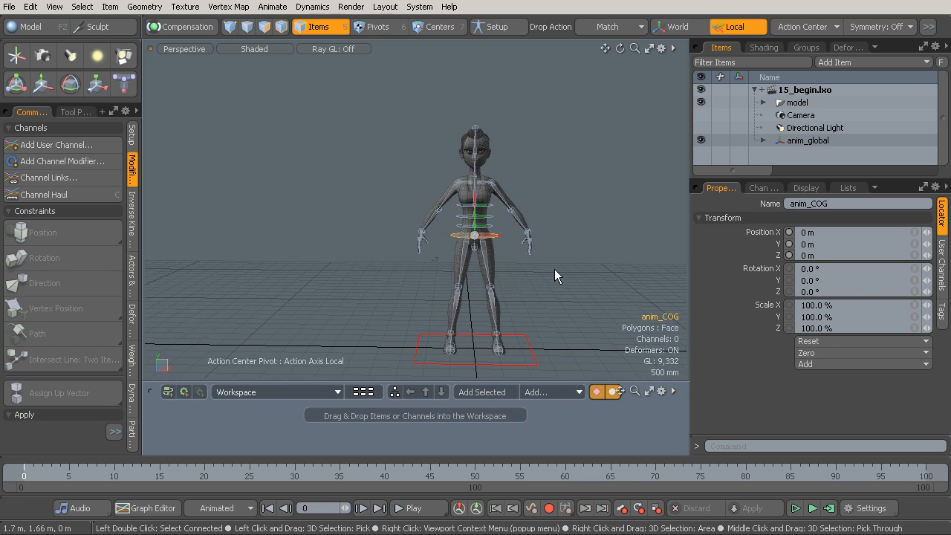
{"action": "mouse_move", "coordinate": [435, 223]}
{"action": "left_mouse_down", "text": "ctrl+alt"}
{"action": "mouse_move", "coordinate": [515, 227]}
{"action": "mouse_move", "coordinate": [494, 217]}
{"action": "mouse_move", "coordinate": [434, 230]}
{"action": "left_mouse_up", "text": "ctrl+alt"}
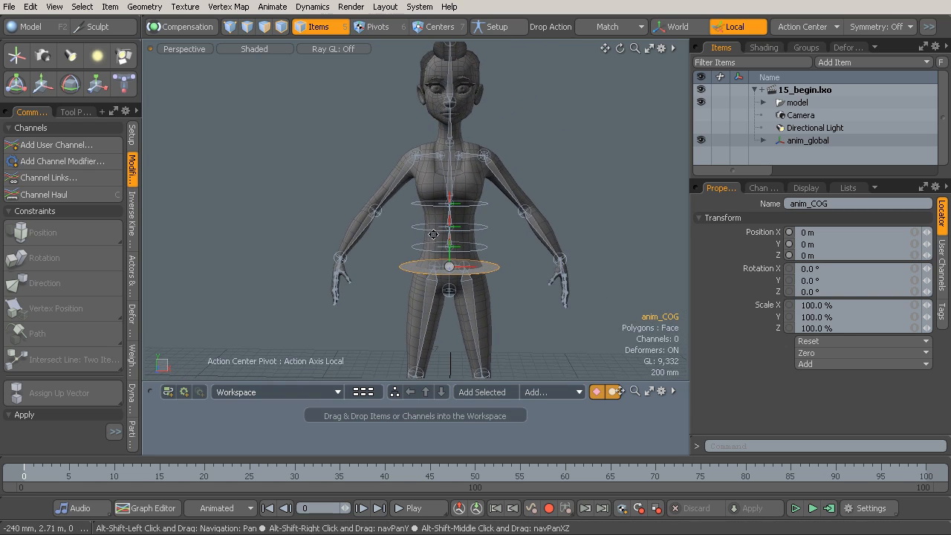
{"action": "left_click_drag", "start_coordinate": [455, 262], "coordinate": [473, 329], "text": "alt"}
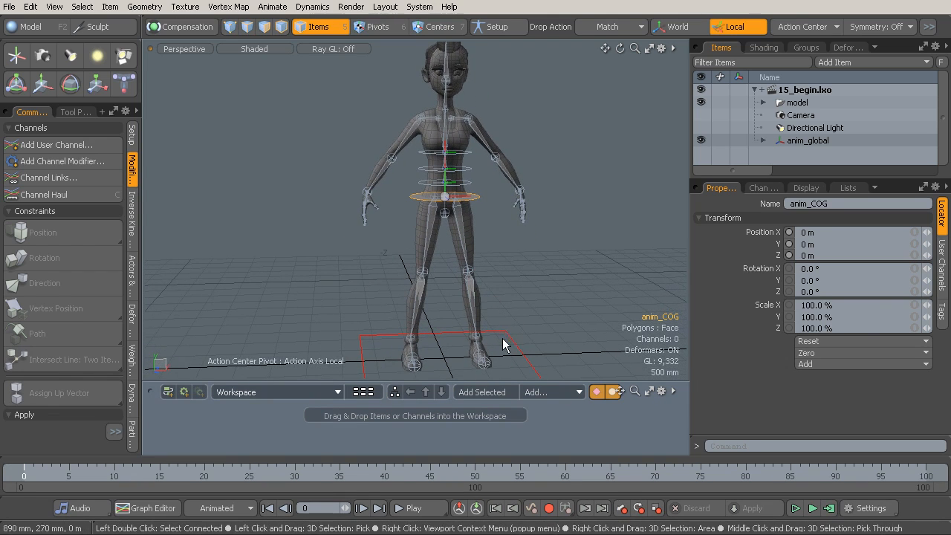
{"action": "mouse_move", "coordinate": [449, 317]}
{"action": "left_mouse_down", "text": "alt"}
{"action": "mouse_move", "coordinate": [440, 327]}
{"action": "mouse_move", "coordinate": [450, 337]}
{"action": "mouse_move", "coordinate": [444, 325]}
{"action": "left_mouse_up", "text": "alt"}
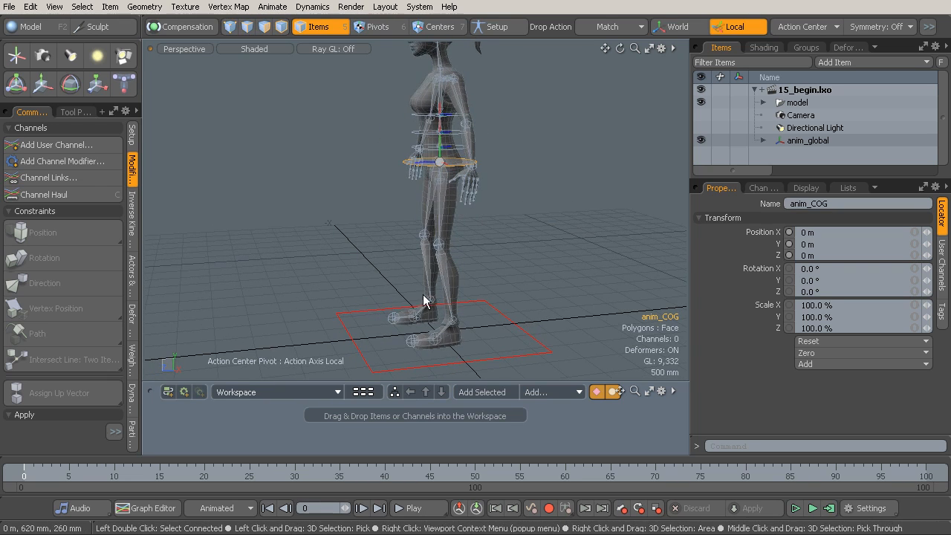
{"action": "left_click_drag", "start_coordinate": [414, 240], "coordinate": [511, 248], "text": "alt"}
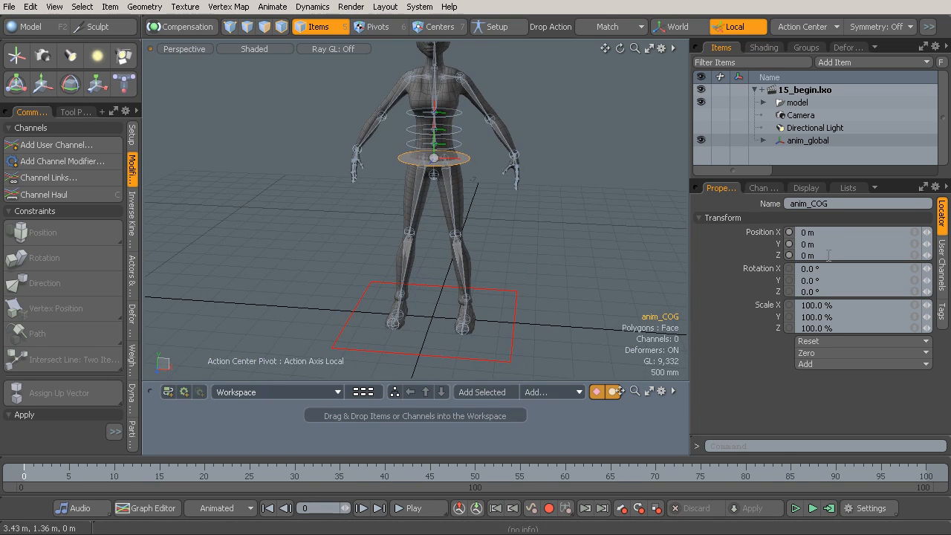
{"action": "left_click_drag", "start_coordinate": [497, 195], "coordinate": [517, 211], "text": "alt"}
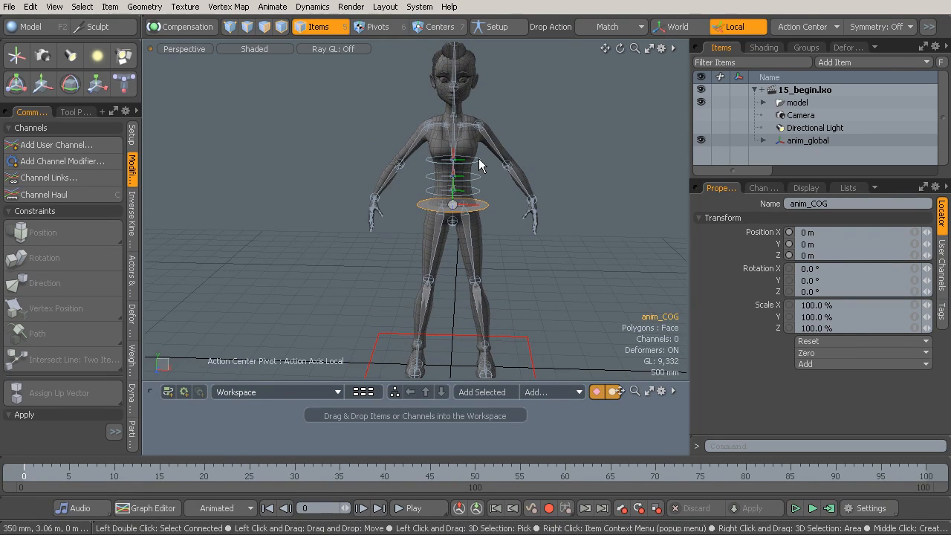
{"action": "left_click_drag", "start_coordinate": [468, 206], "coordinate": [474, 278], "text": "alt"}
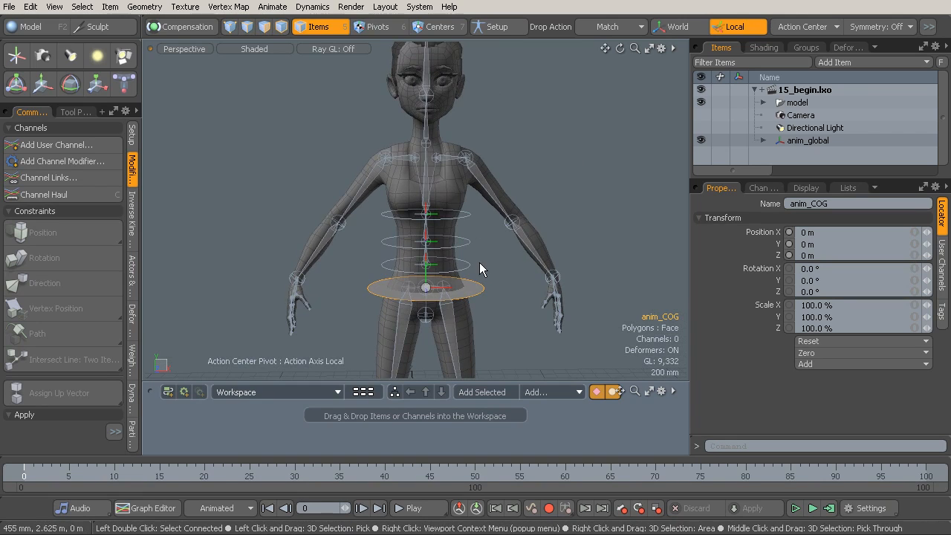
{"action": "mouse_move", "coordinate": [457, 288]}
{"action": "left_mouse_down", "text": "ctrl+alt"}
{"action": "mouse_move", "coordinate": [473, 287]}
{"action": "mouse_move", "coordinate": [454, 274]}
{"action": "left_mouse_up", "text": "ctrl+alt"}
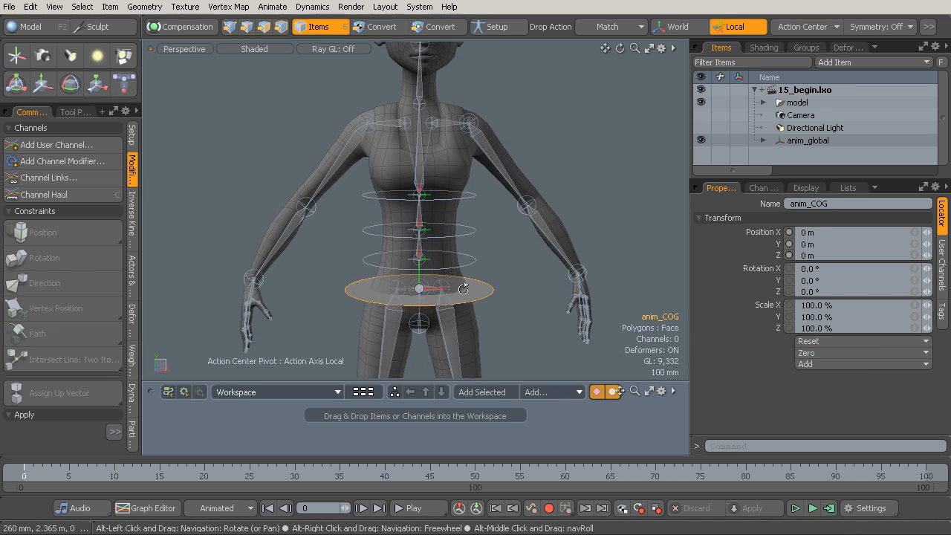
Step: Create a standard group named channel_lock from the selected Scale X, Y and Z channels of the anim_COG control
{"action": "left_click", "coordinate": [764, 307]}
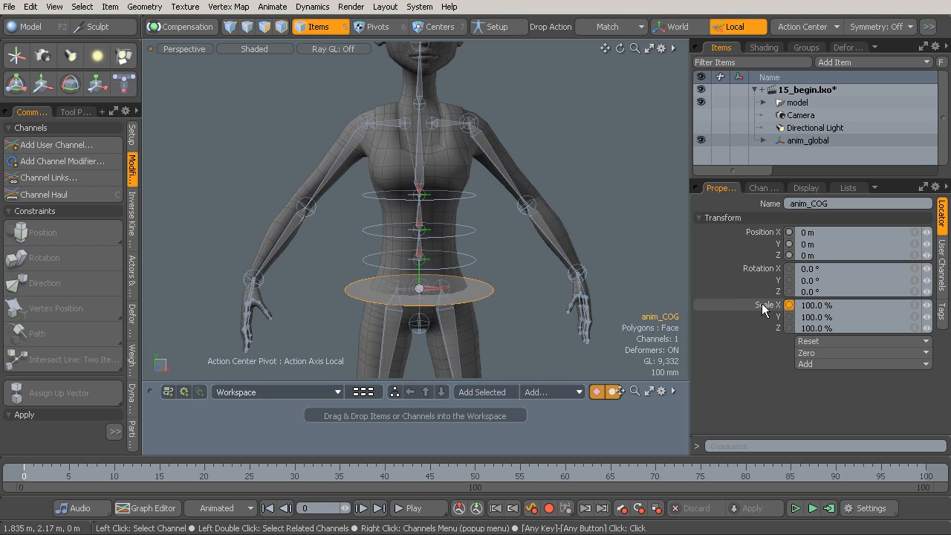
{"action": "double_click", "coordinate": [764, 307]}
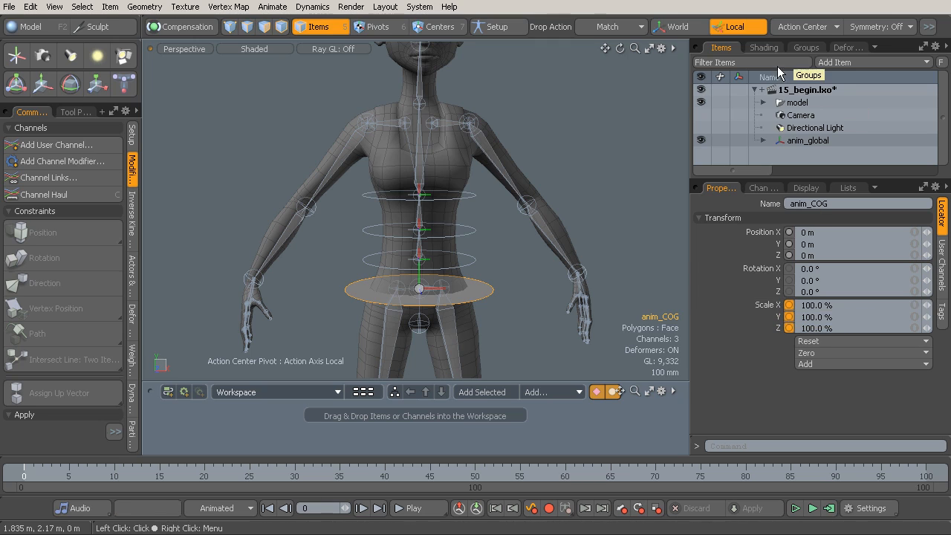
{"action": "left_click", "coordinate": [803, 48]}
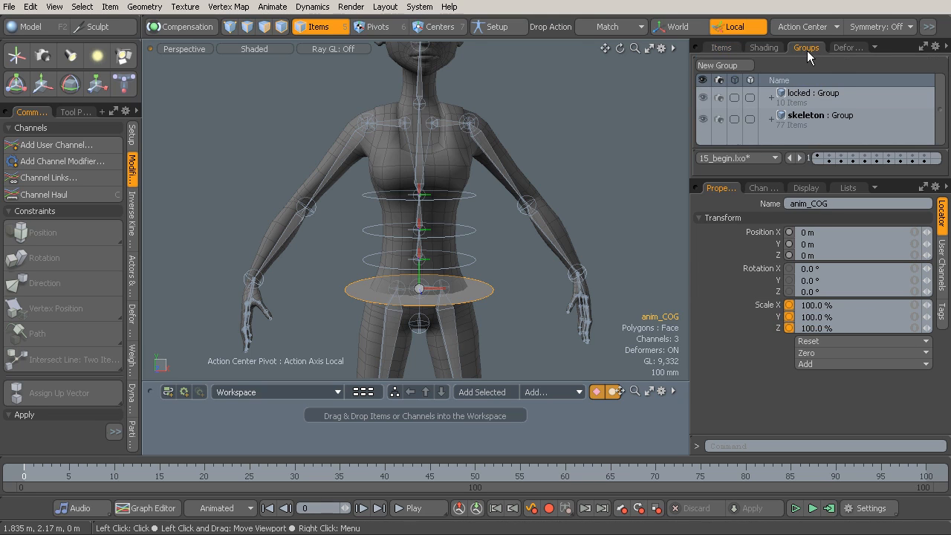
{"action": "left_click", "coordinate": [729, 64]}
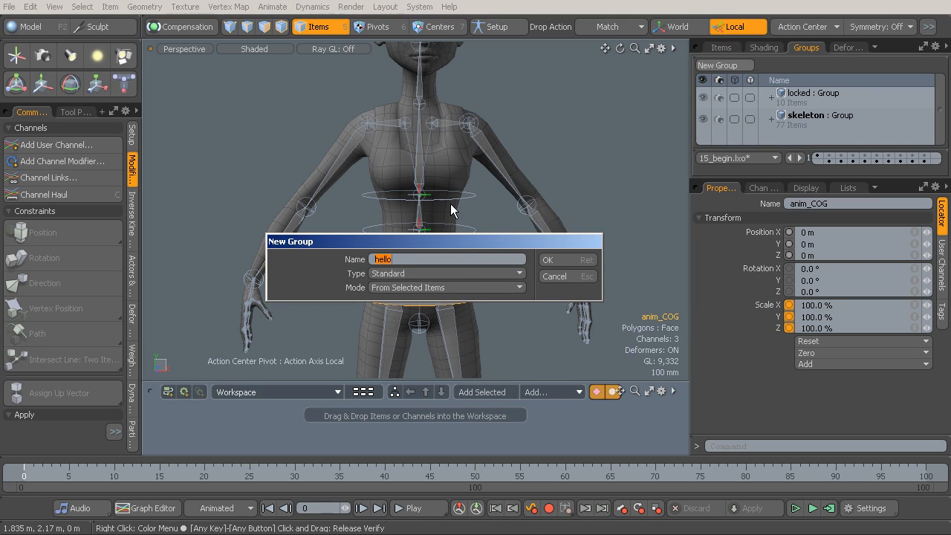
{"action": "type", "text": "channel_lock"}
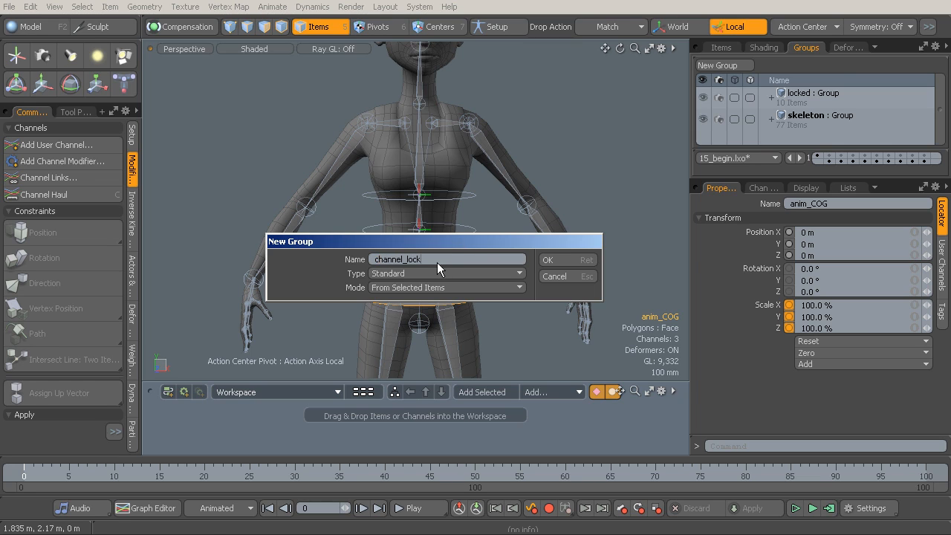
{"action": "left_click", "coordinate": [388, 288]}
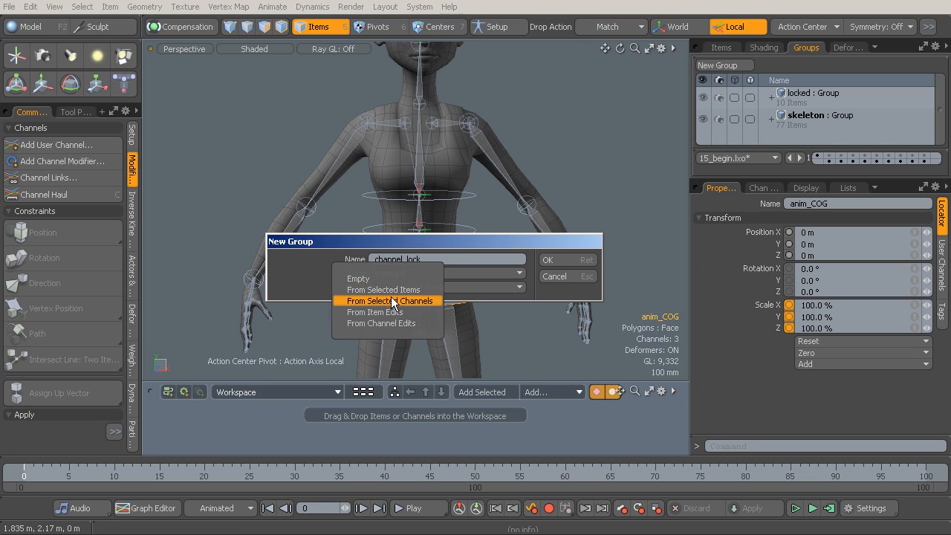
{"action": "left_click", "coordinate": [390, 298]}
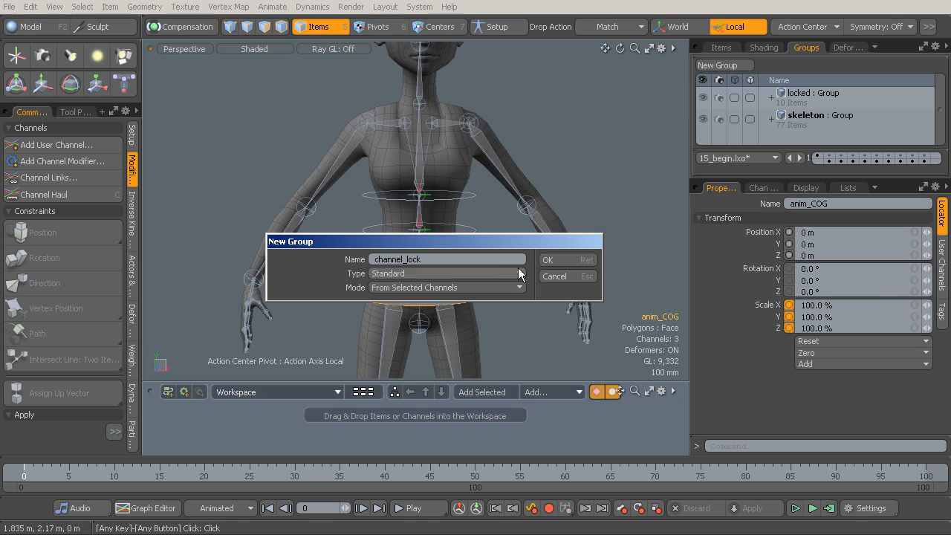
{"action": "left_click", "coordinate": [559, 262]}
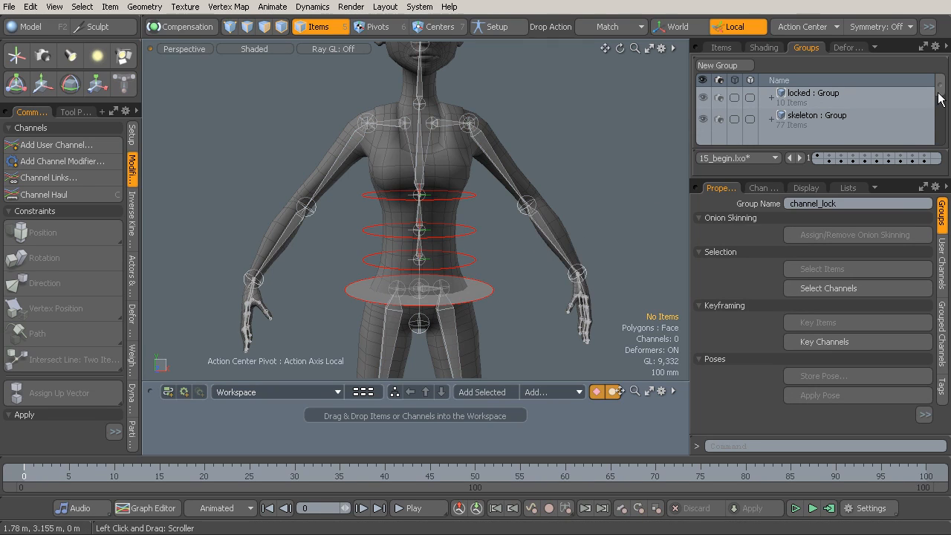
Step: Expand the channel_lock group down to its Channels list to review which channels it contains
{"action": "left_click_drag", "start_coordinate": [941, 107], "coordinate": [942, 128]}
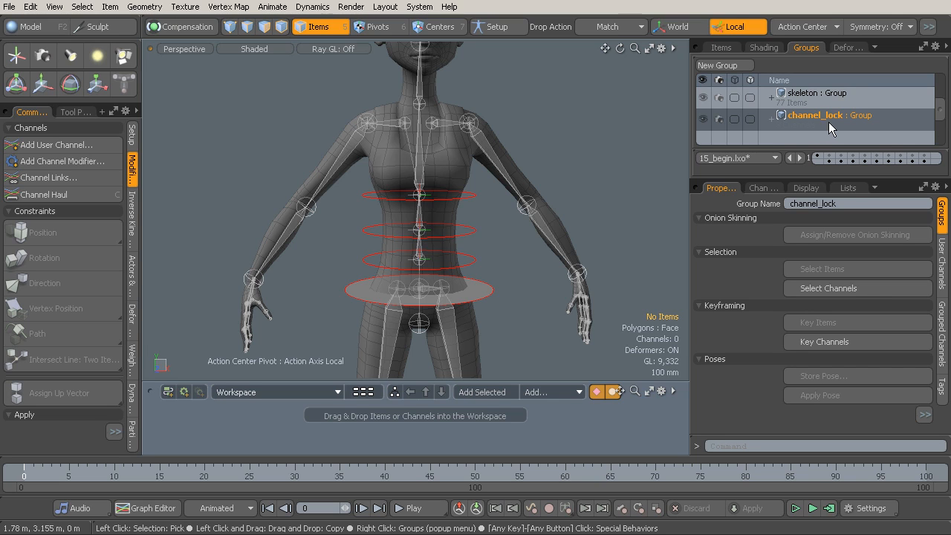
{"action": "left_click", "coordinate": [772, 118]}
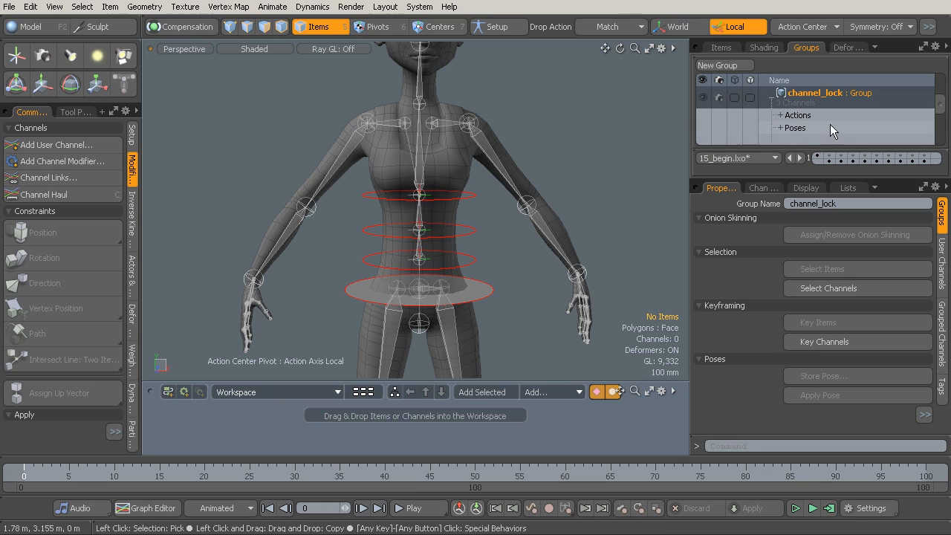
{"action": "scroll", "coordinate": [830, 125], "scroll_direction": "down", "scroll_amount": 1}
{"action": "left_click", "coordinate": [781, 131]}
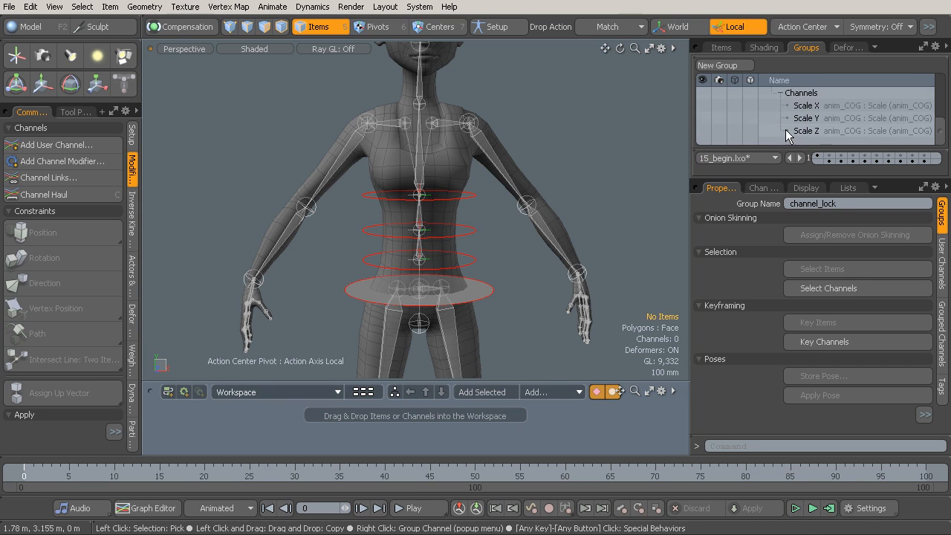
Step: Remove anim_COG's Scale X channel from the channel_lock group
{"action": "left_click", "coordinate": [824, 107]}
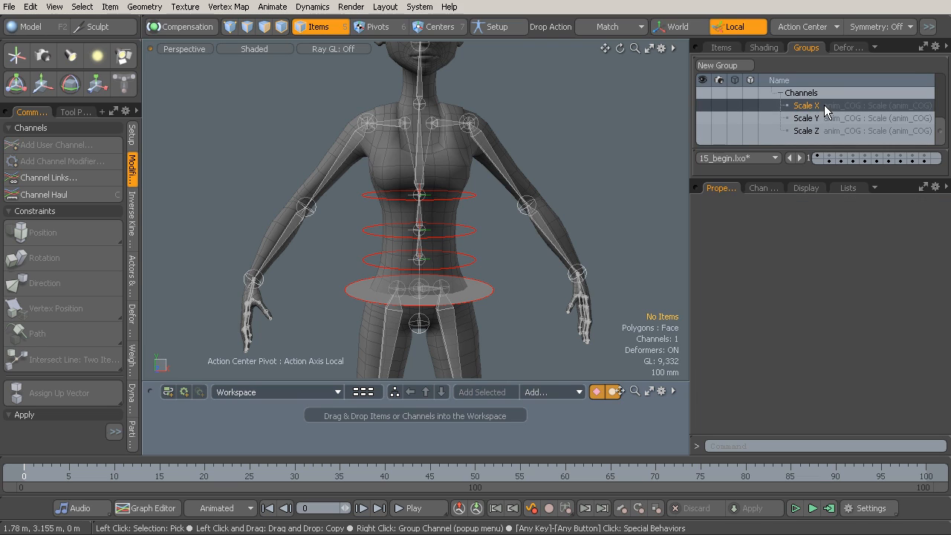
{"action": "right_click", "coordinate": [825, 108]}
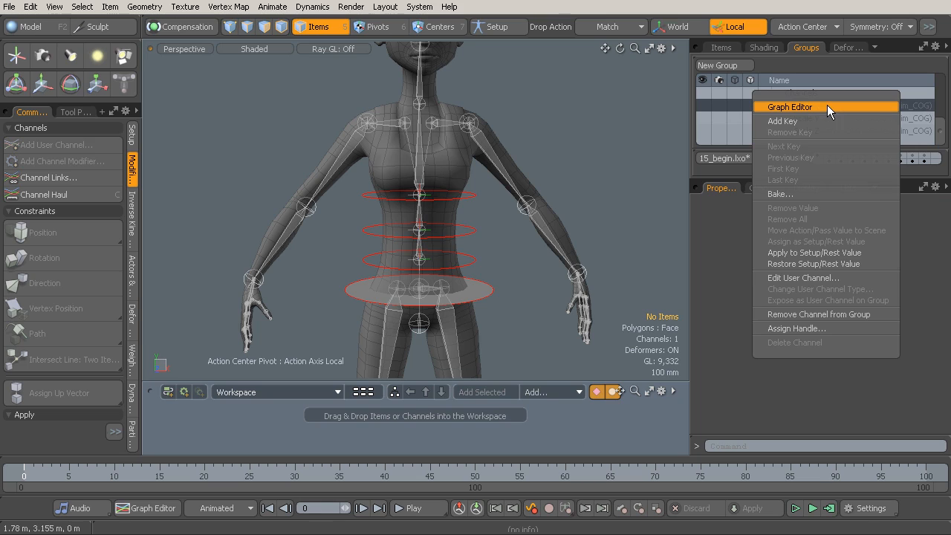
{"action": "left_click", "coordinate": [818, 315]}
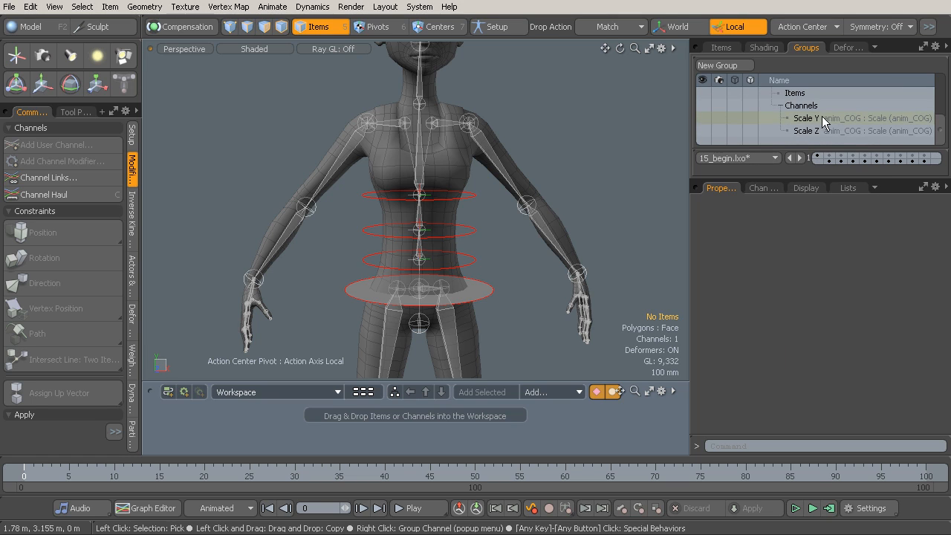
Step: Add anim_COG's Scale X channel back to the channel_lock group and check it in the group's Channels list
{"action": "left_click", "coordinate": [481, 297]}
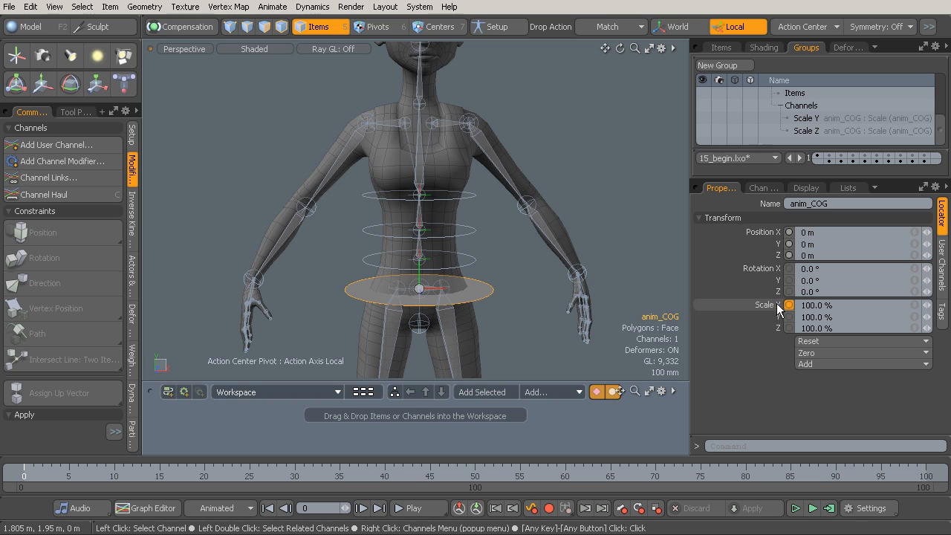
{"action": "mouse_move", "coordinate": [939, 129]}
{"action": "left_mouse_down"}
{"action": "mouse_move", "coordinate": [944, 95]}
{"action": "mouse_move", "coordinate": [944, 158]}
{"action": "mouse_move", "coordinate": [937, 110]}
{"action": "left_mouse_up"}
{"action": "left_click", "coordinate": [871, 113]}
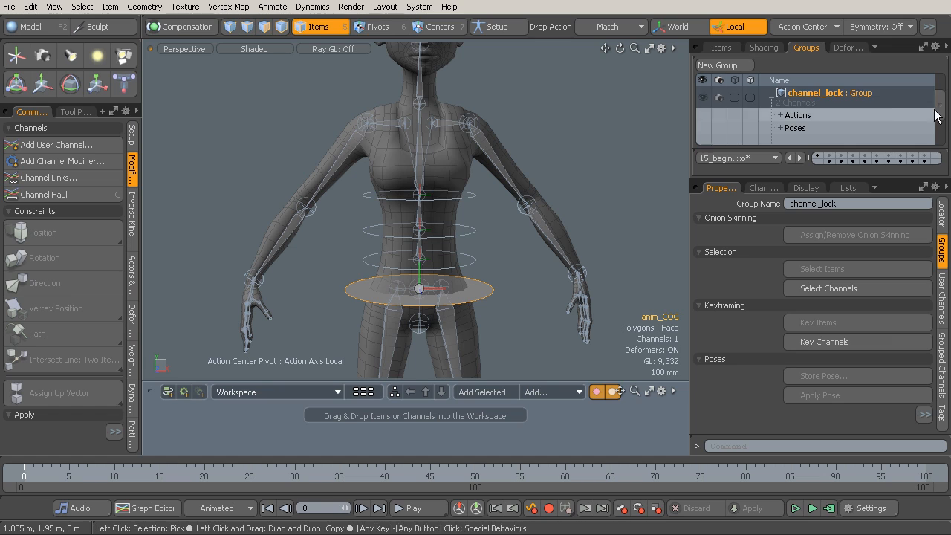
{"action": "right_click", "coordinate": [826, 96]}
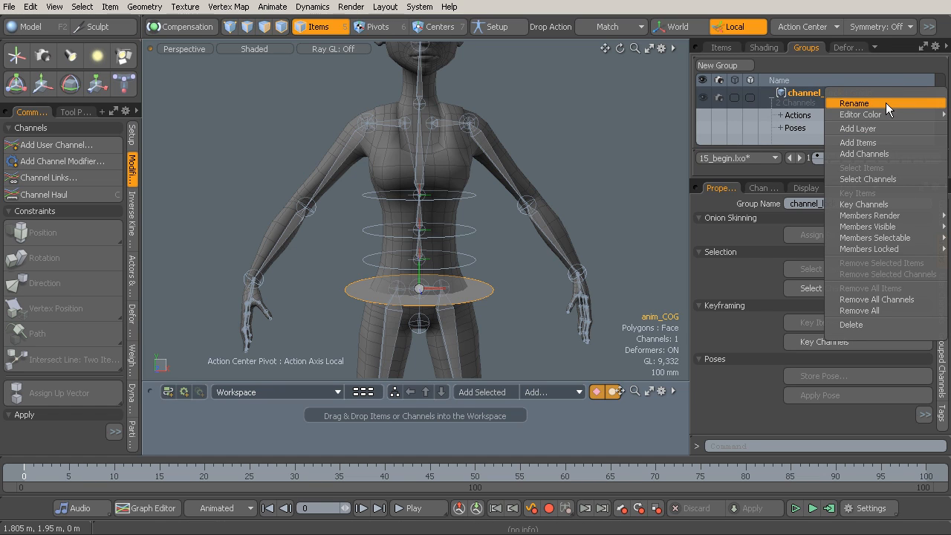
{"action": "left_click", "coordinate": [892, 154]}
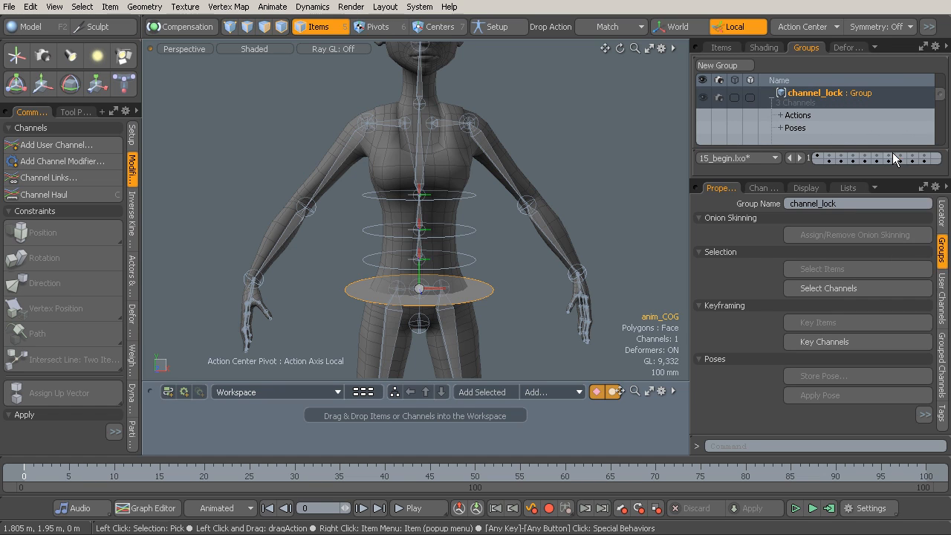
{"action": "left_click_drag", "start_coordinate": [941, 104], "coordinate": [942, 125]}
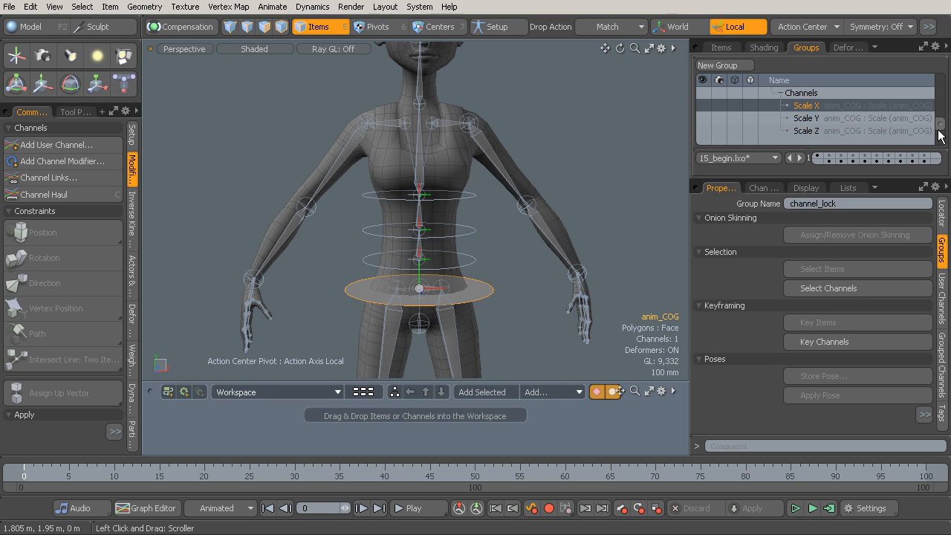
{"action": "left_click", "coordinate": [818, 106]}
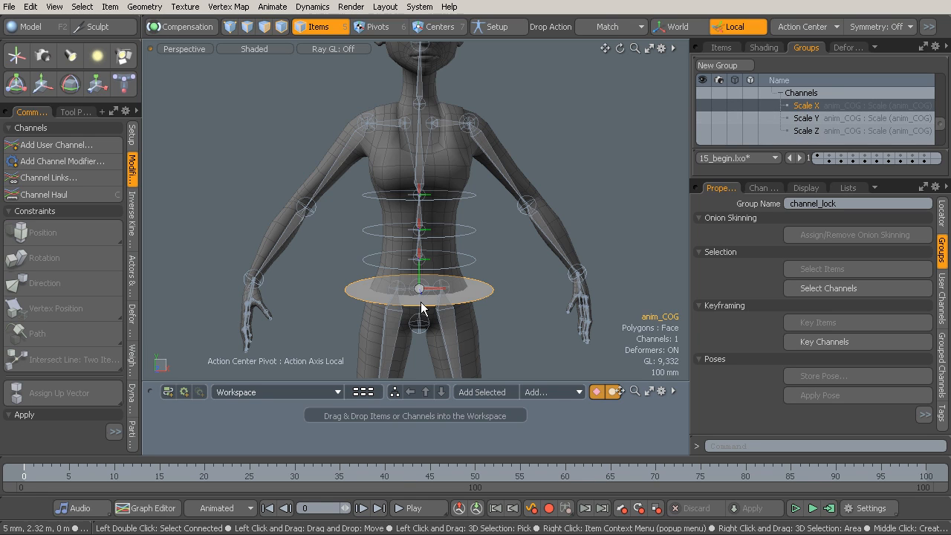
Step: Add the Scale X, Y and Z channels of the anim_spine_a control to the channel_lock group
{"action": "left_click", "coordinate": [473, 260]}
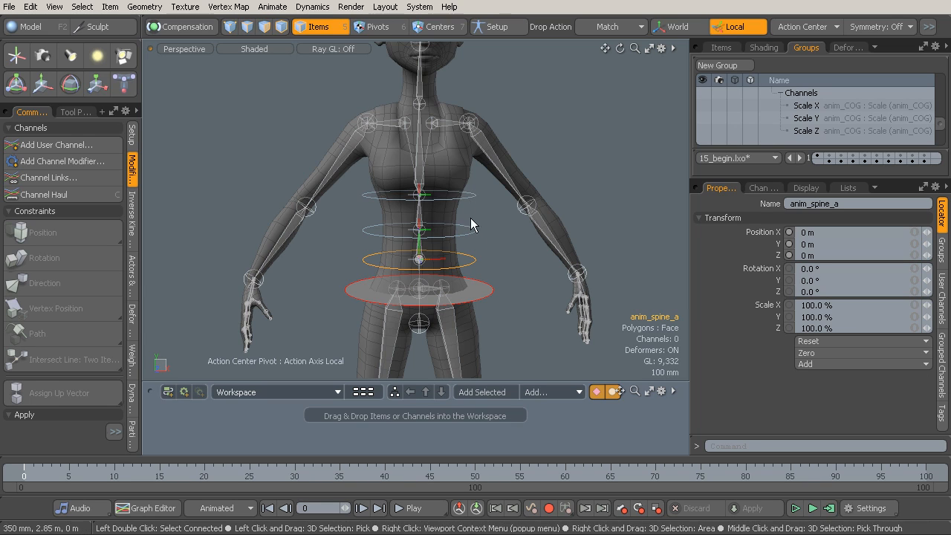
{"action": "left_click", "coordinate": [761, 307]}
{"action": "double_click", "coordinate": [759, 304]}
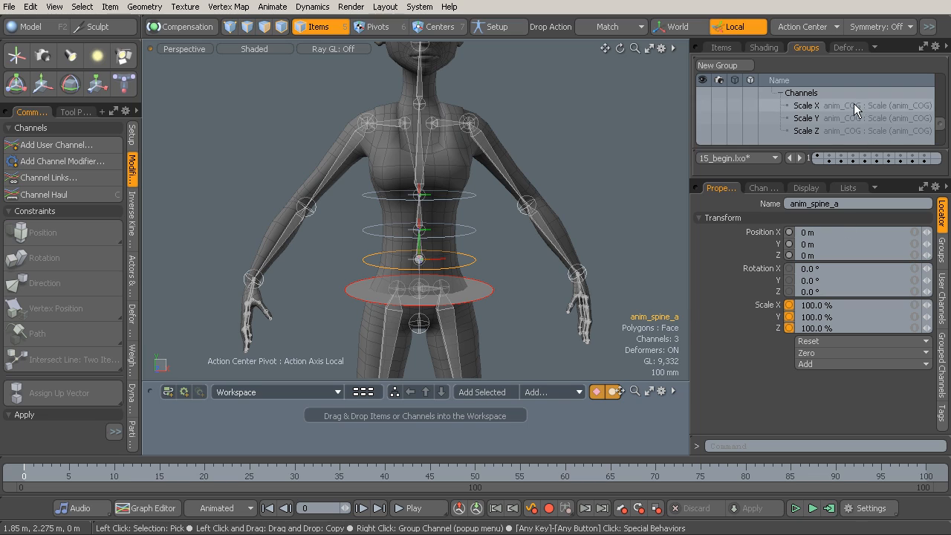
{"action": "left_click_drag", "start_coordinate": [940, 128], "coordinate": [943, 100]}
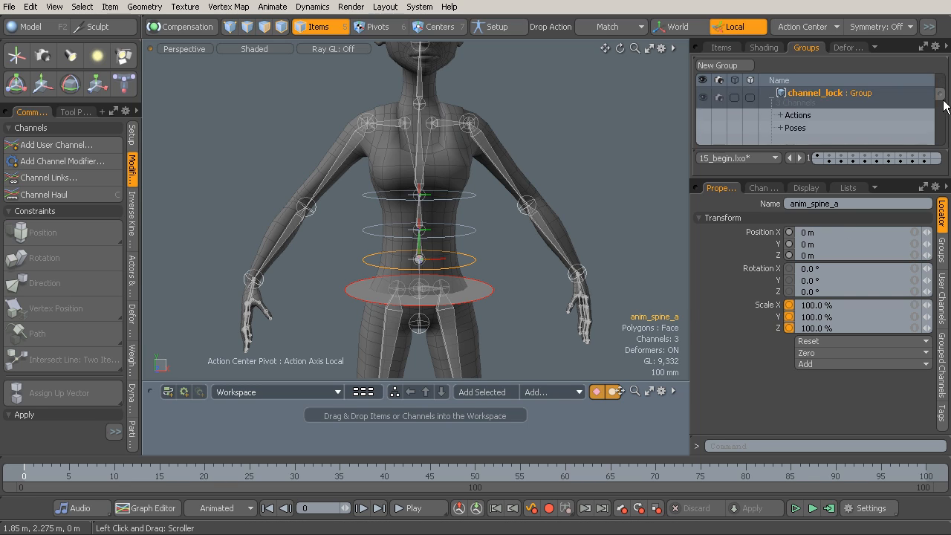
{"action": "right_click", "coordinate": [864, 97]}
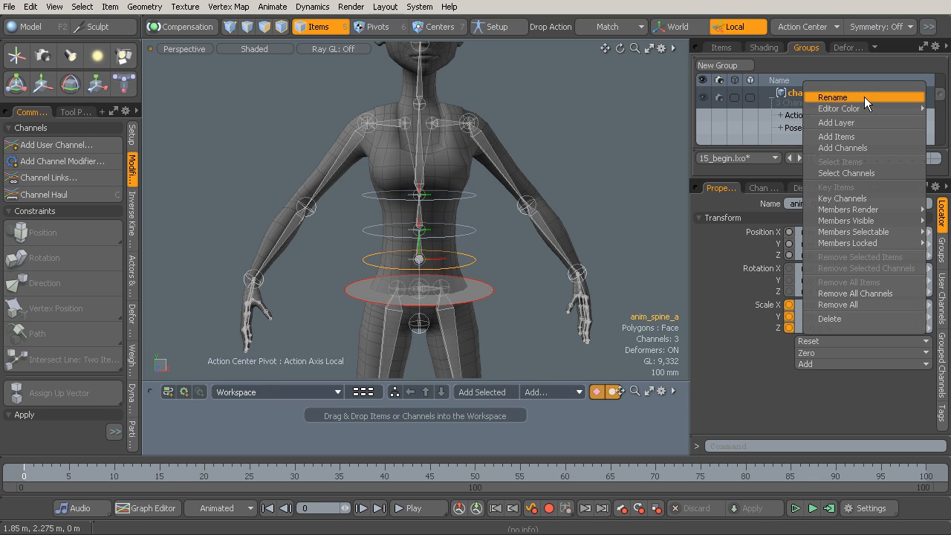
{"action": "left_click", "coordinate": [842, 147]}
{"action": "left_click_drag", "start_coordinate": [943, 96], "coordinate": [937, 126]}
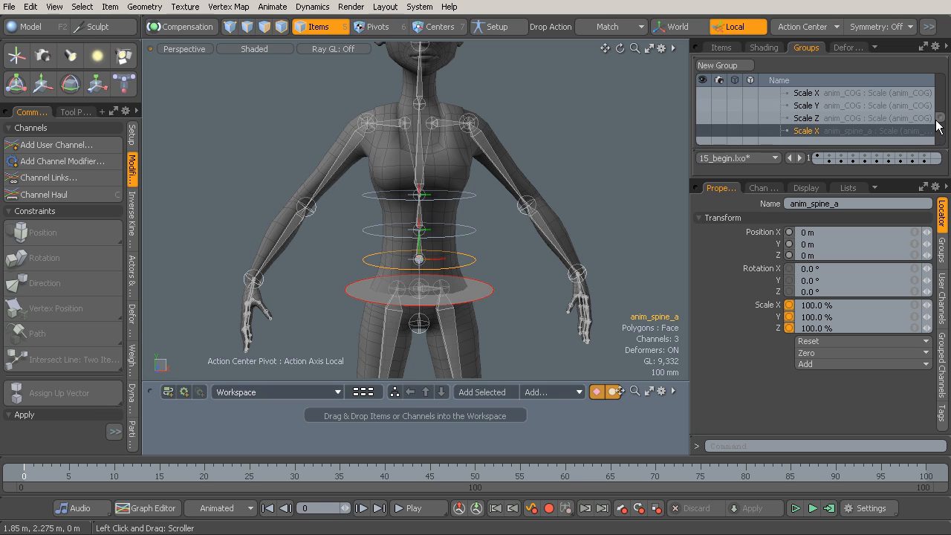
Step: Add the Scale X, Y and Z channels of the anim_spine_b control to the channel_lock group
{"action": "left_click", "coordinate": [471, 236]}
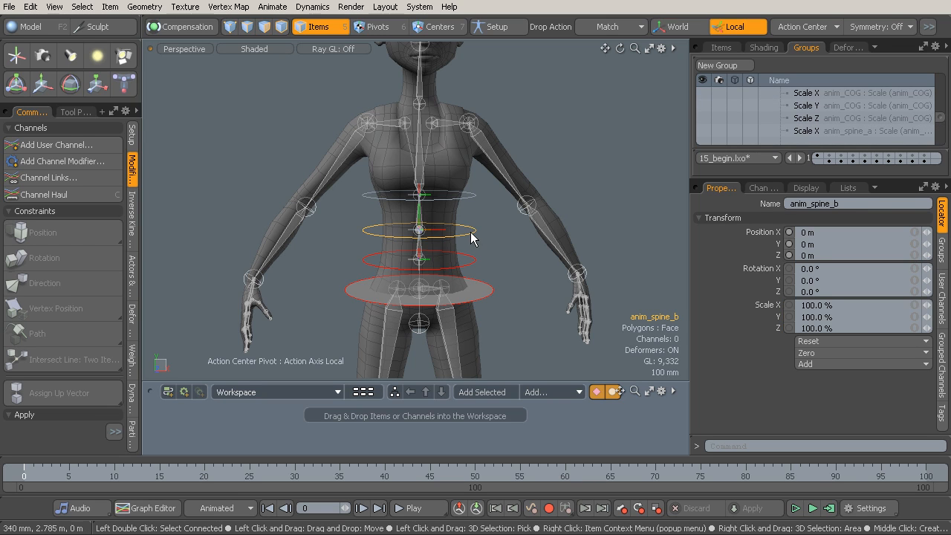
{"action": "double_click", "coordinate": [750, 306]}
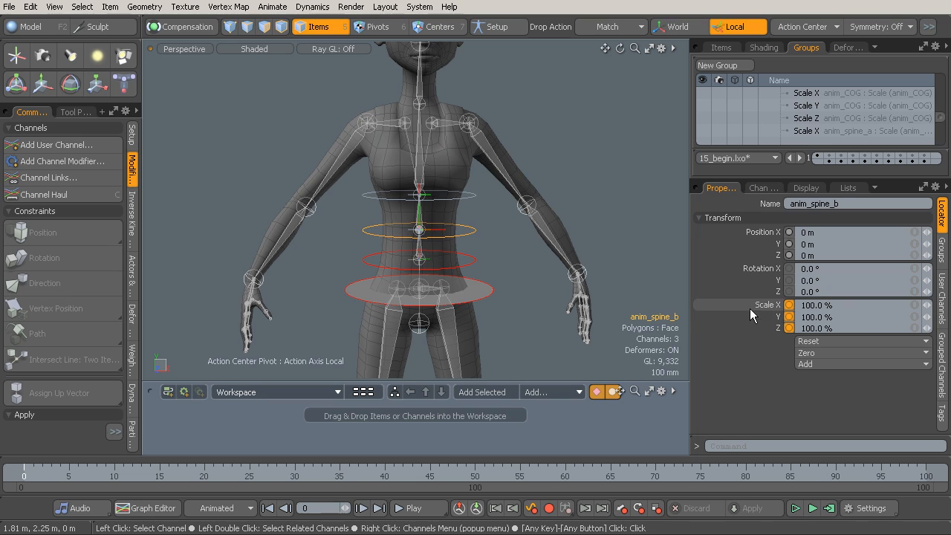
{"action": "left_click_drag", "start_coordinate": [943, 120], "coordinate": [945, 95]}
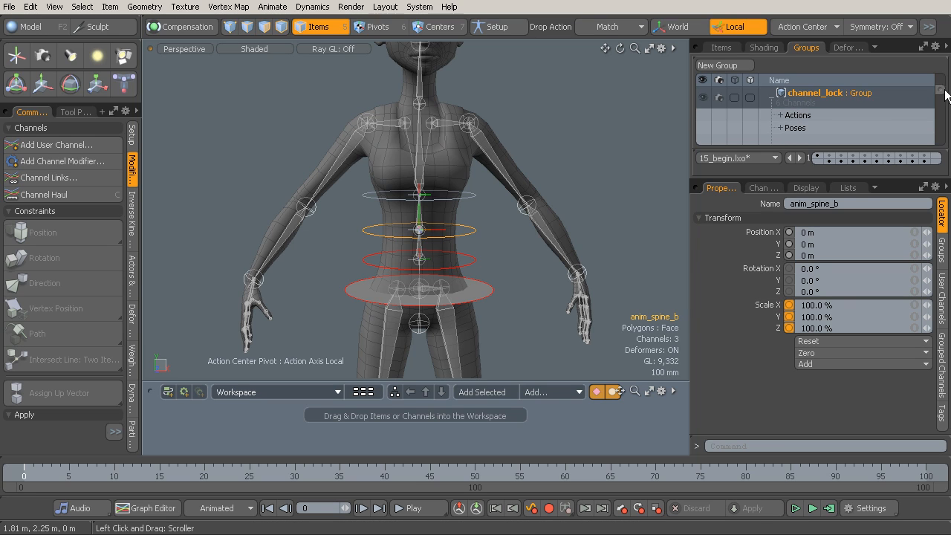
{"action": "right_click", "coordinate": [886, 94]}
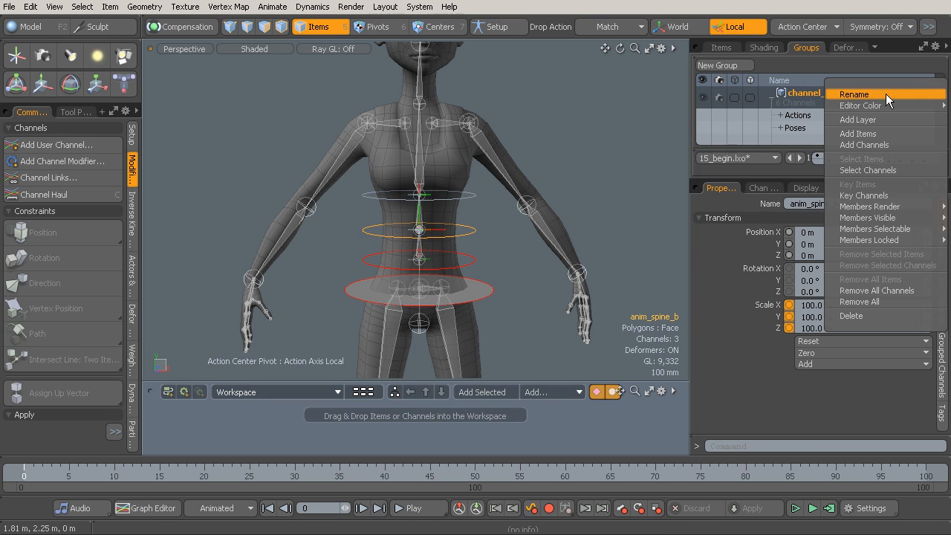
{"action": "left_click", "coordinate": [899, 146]}
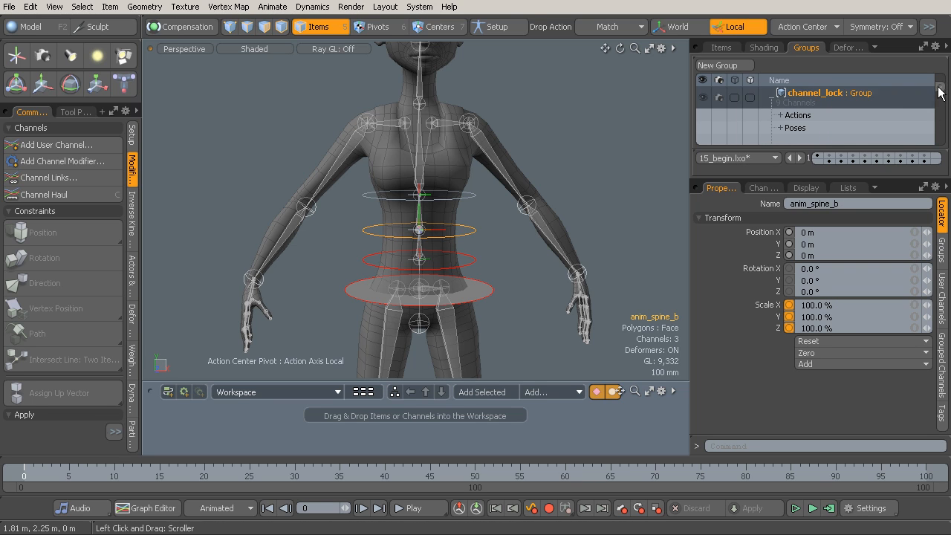
Step: Add the Scale X, Y and Z channels of the anim_chest control to the channel_lock group
{"action": "left_click", "coordinate": [473, 197]}
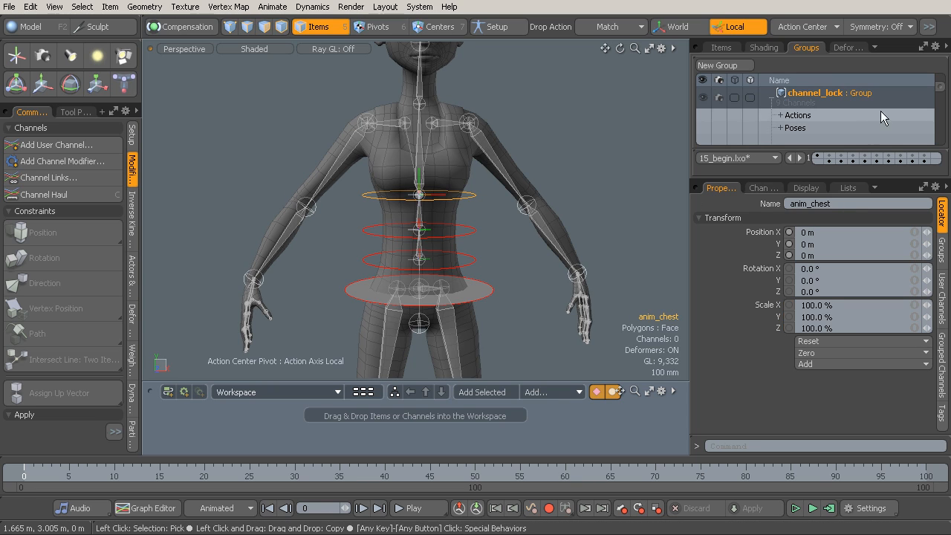
{"action": "left_click_drag", "start_coordinate": [769, 305], "coordinate": [773, 327]}
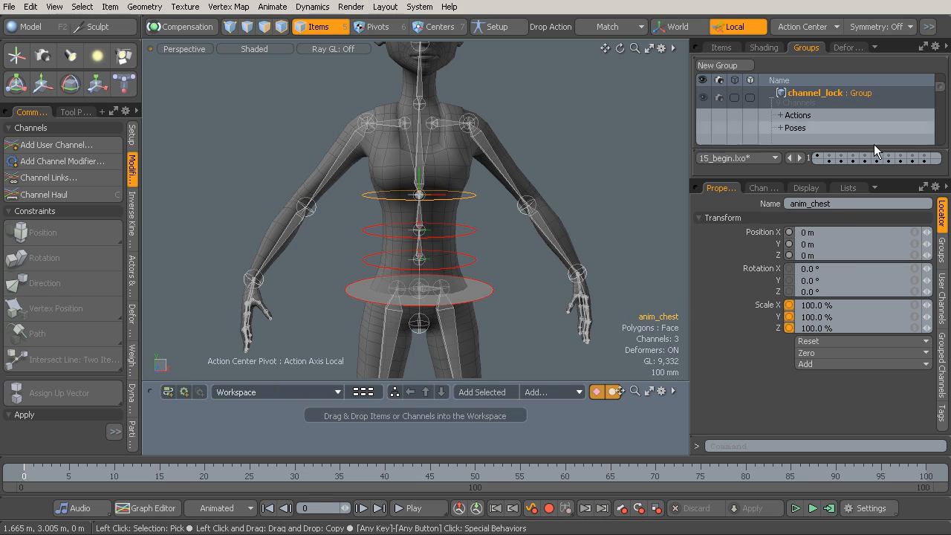
{"action": "right_click", "coordinate": [886, 94]}
{"action": "left_click", "coordinate": [892, 143]}
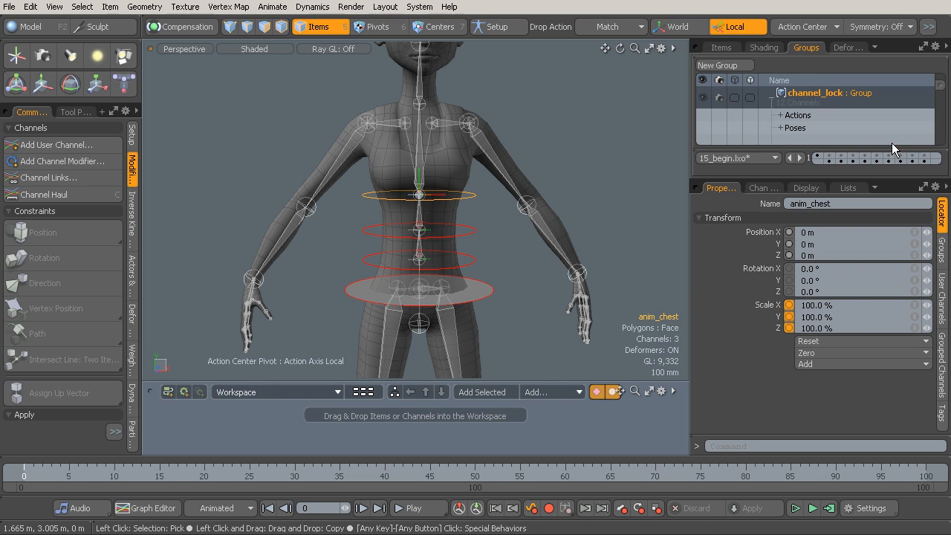
Step: Lock all channels in the channel_lock group by setting its Members Locked option to on
{"action": "mouse_move", "coordinate": [941, 86]}
{"action": "left_mouse_down"}
{"action": "mouse_move", "coordinate": [935, 142]}
{"action": "mouse_move", "coordinate": [941, 87]}
{"action": "left_mouse_up"}
{"action": "left_click", "coordinate": [892, 90]}
{"action": "right_click", "coordinate": [893, 95]}
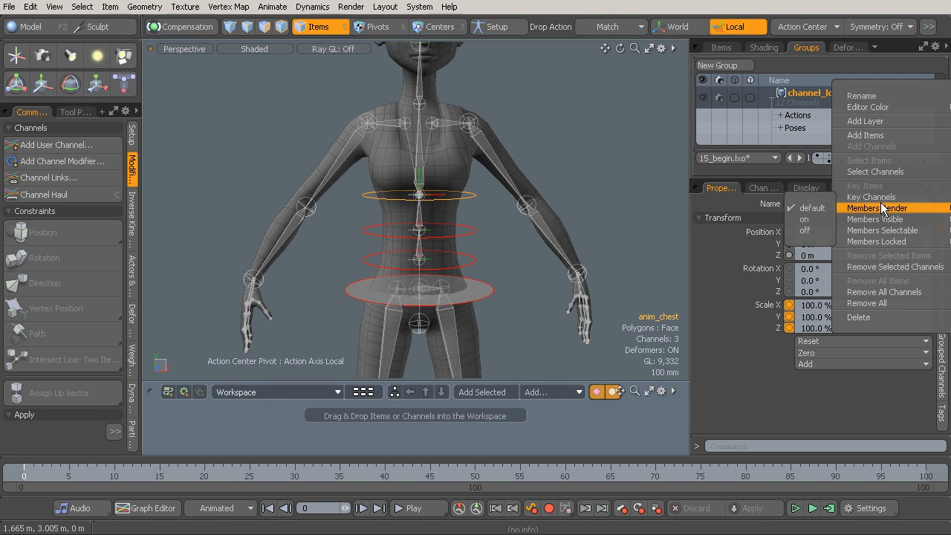
{"action": "mouse_move", "coordinate": [882, 245]}
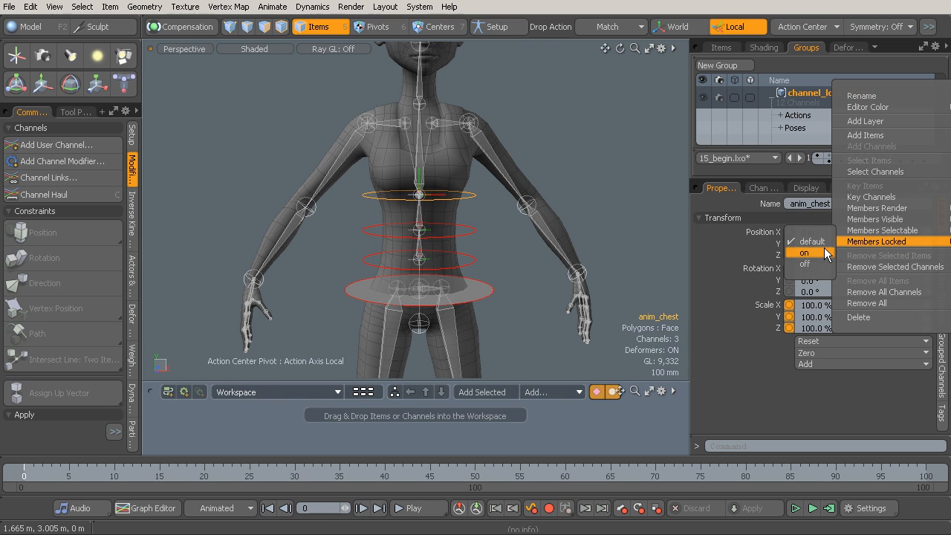
{"action": "left_click", "coordinate": [820, 253]}
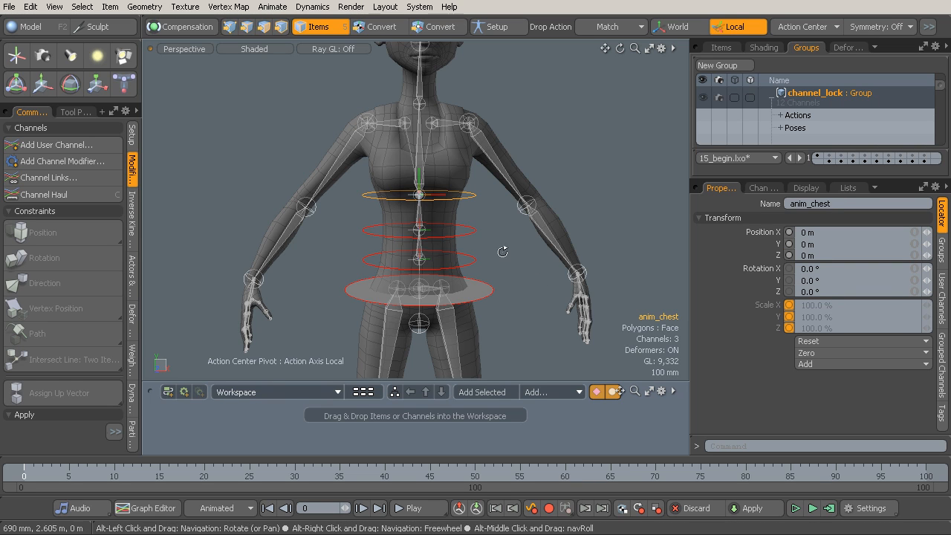
Step: Activate the Scale tool on the anim_chest control and turn off the Local action center
{"action": "left_click_drag", "start_coordinate": [504, 251], "coordinate": [483, 270], "text": "alt"}
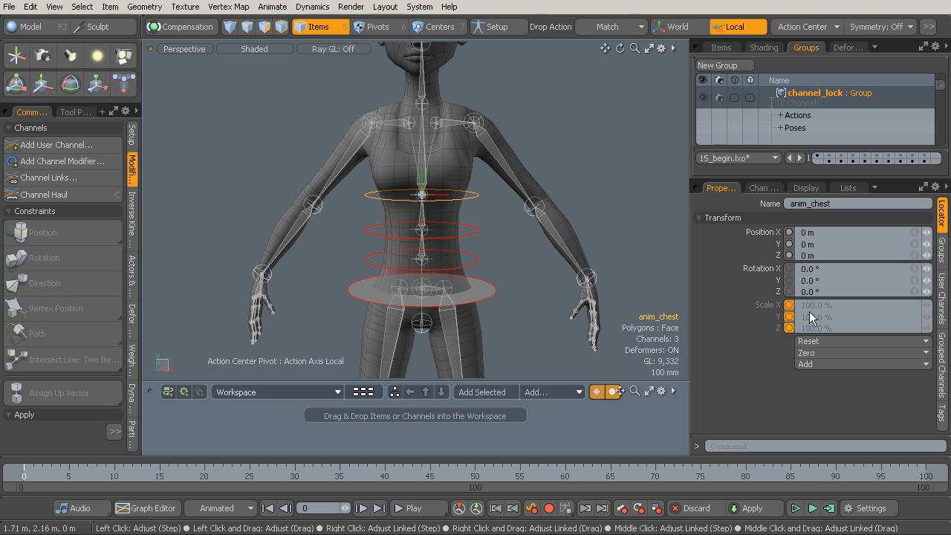
{"action": "left_click_drag", "start_coordinate": [516, 232], "coordinate": [499, 233], "text": "alt"}
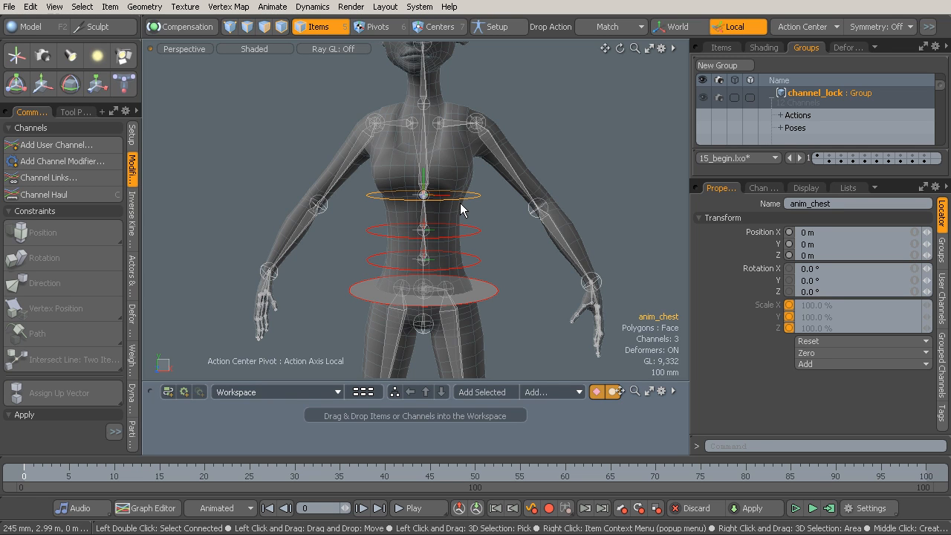
{"action": "key", "text": "y"}
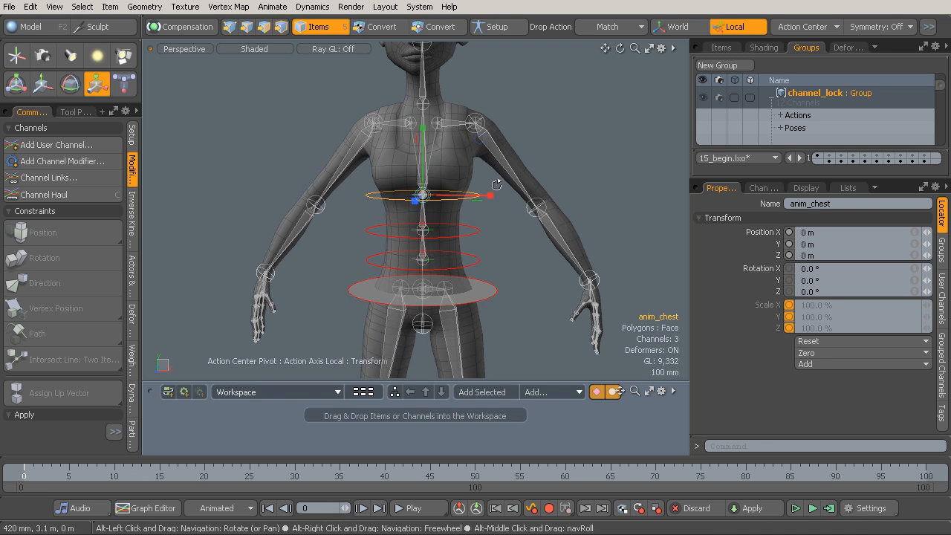
{"action": "left_click_drag", "start_coordinate": [496, 185], "coordinate": [516, 218], "text": "alt+shift"}
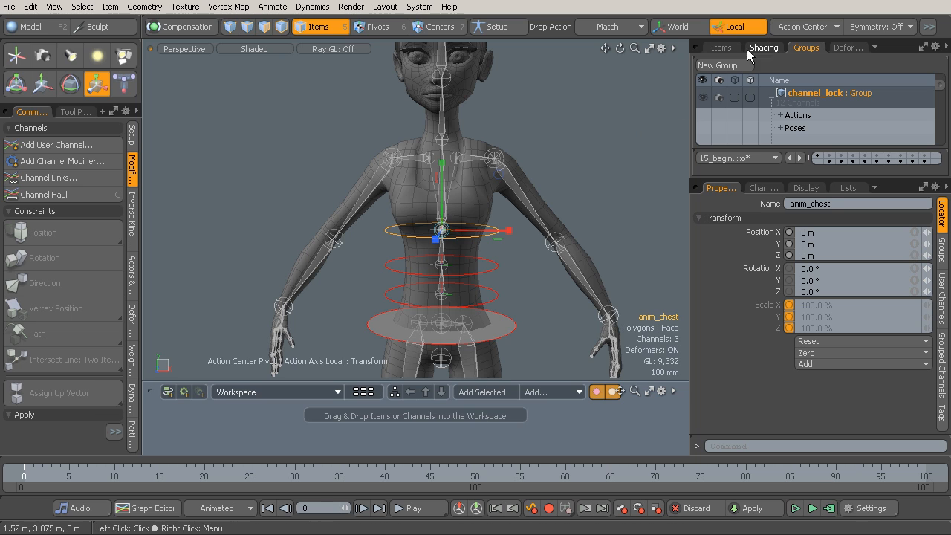
{"action": "left_click", "coordinate": [739, 29]}
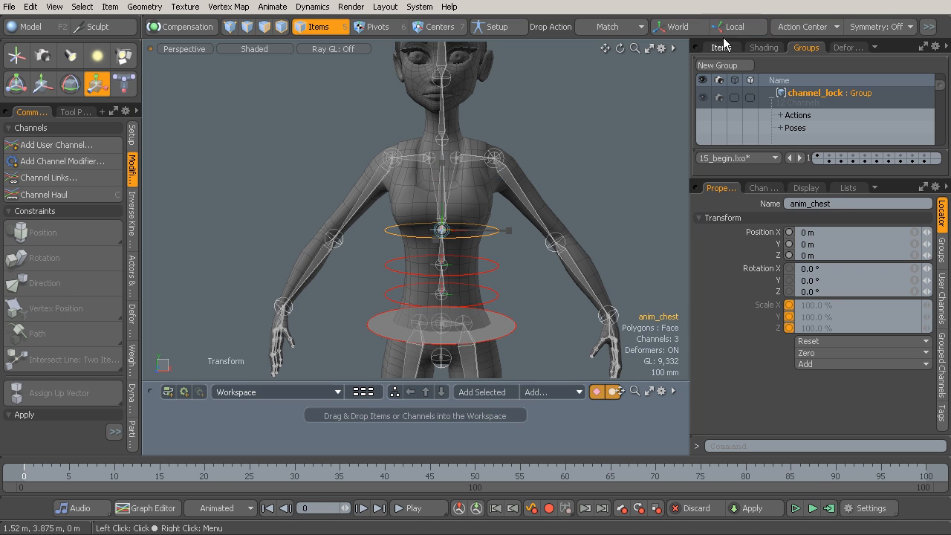
Step: Switch between the Rotate, Move and Scale tools on anim_chest to compare which handles are available
{"action": "left_click_drag", "start_coordinate": [461, 177], "coordinate": [450, 239], "text": "alt"}
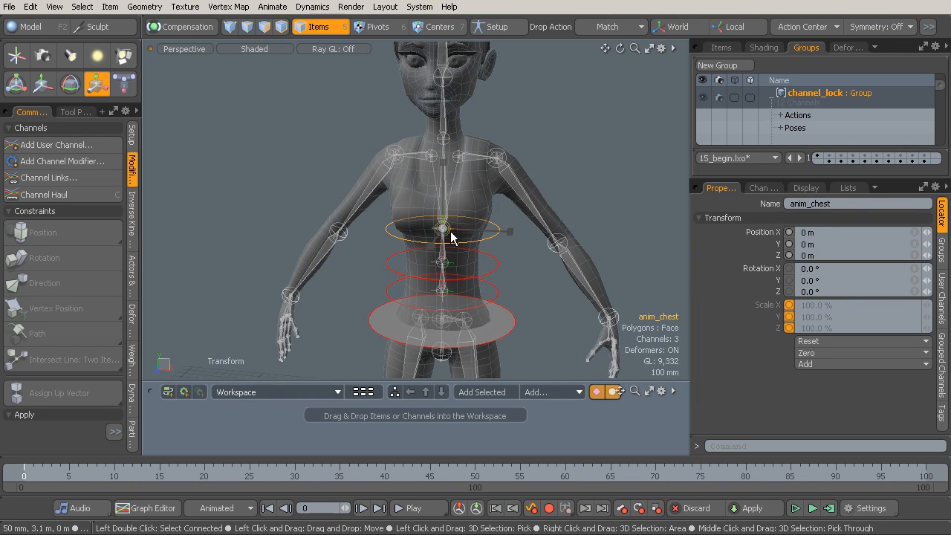
{"action": "key", "text": "e"}
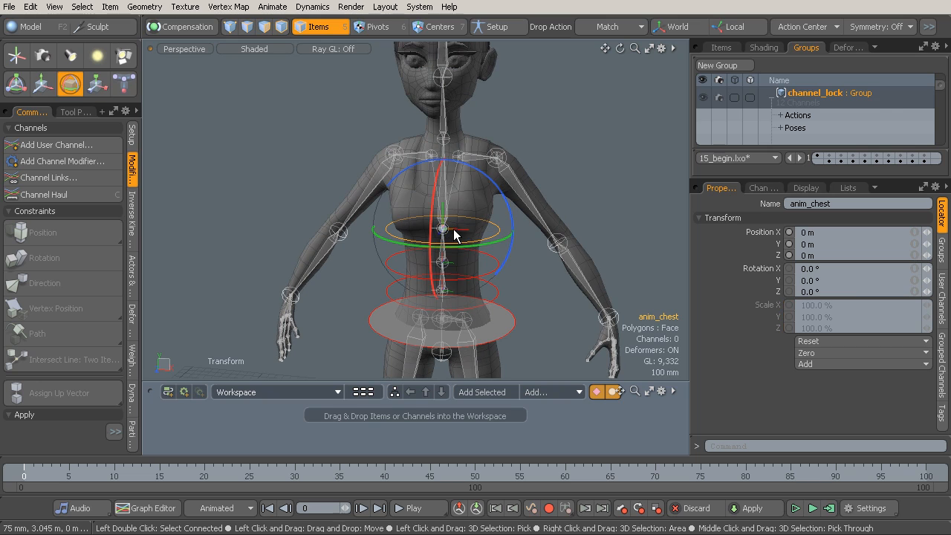
{"action": "key", "text": "w"}
{"action": "key", "text": "e"}
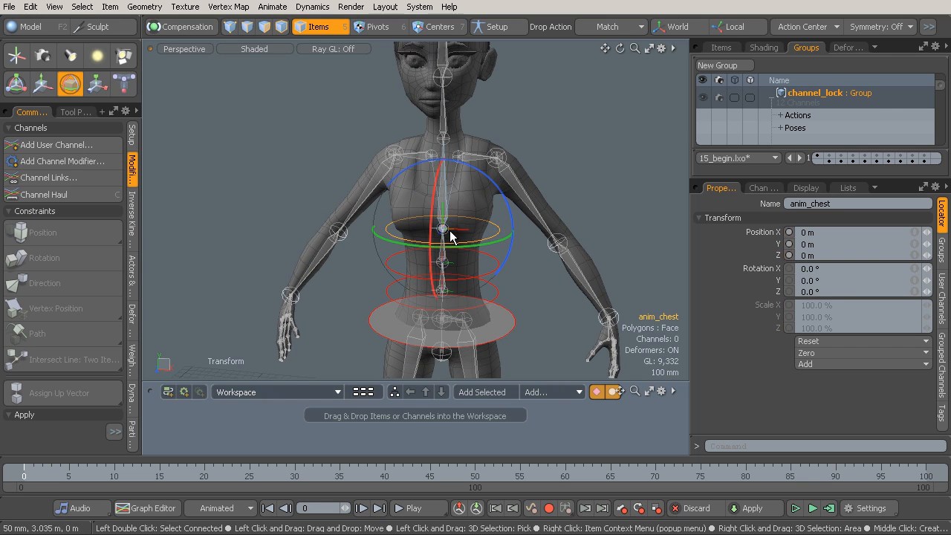
{"action": "key", "text": "r"}
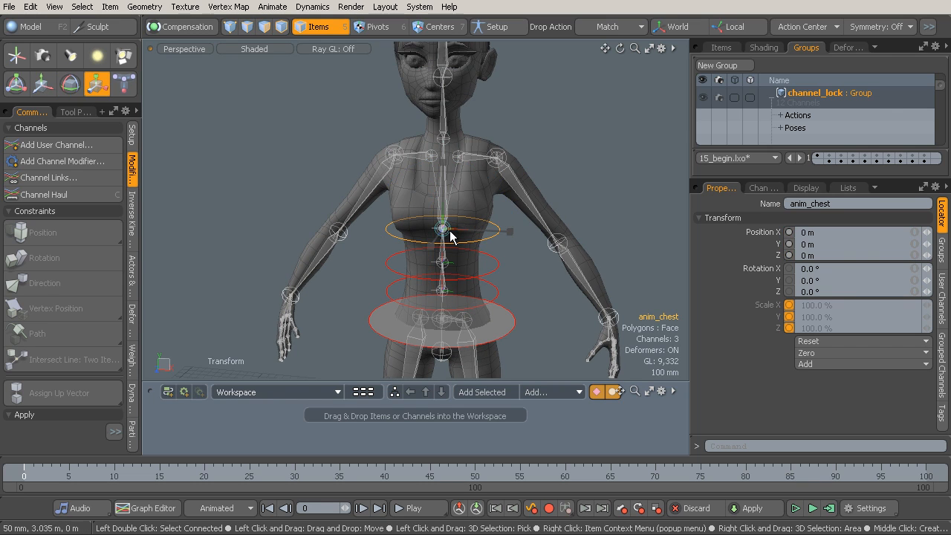
Step: Select the anim_spine_b, anim_spine_a and anim_COG controls in turn to check their scale channels and handles
{"action": "left_click", "coordinate": [498, 268]}
{"action": "left_click", "coordinate": [498, 293]}
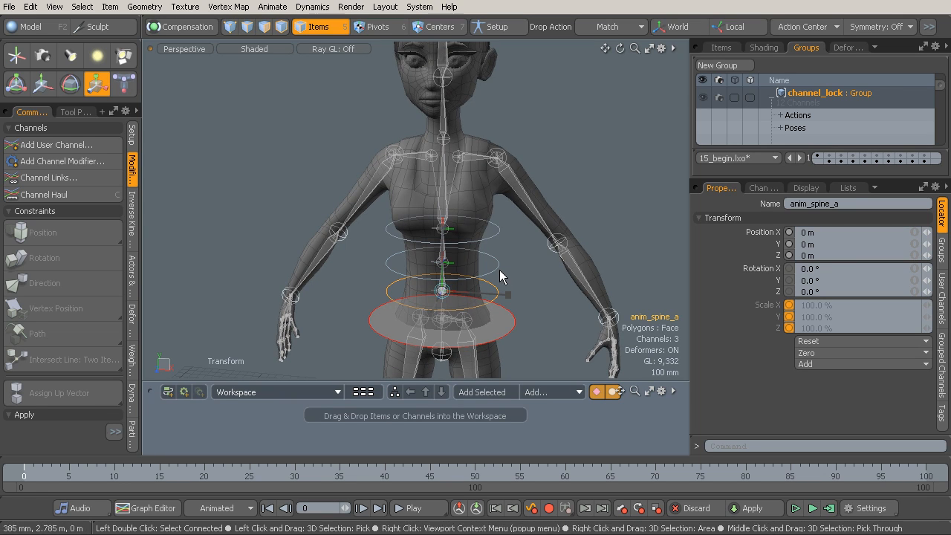
{"action": "left_click", "coordinate": [506, 323]}
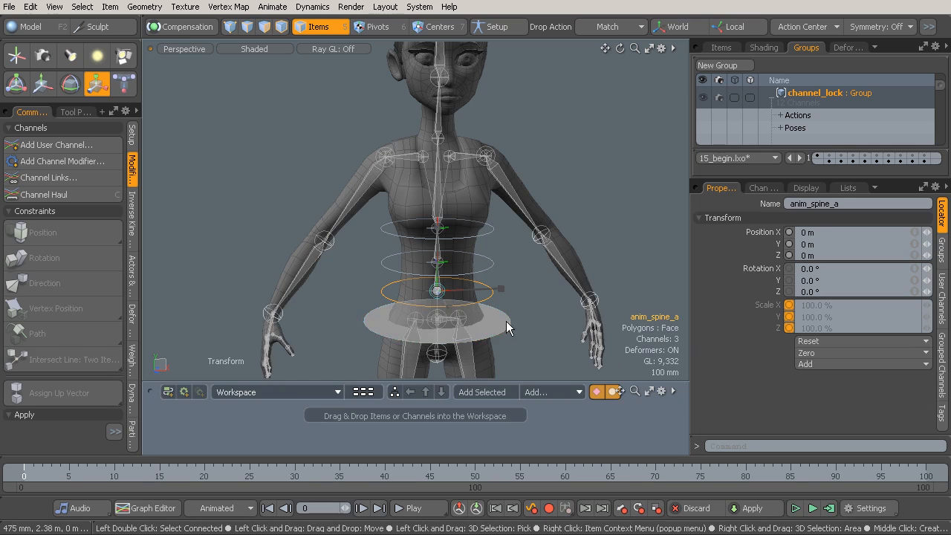
Step: Create a Standard group named hidden from locDrv_chest and the two driver locators below it on the spine, using From Selected Items
{"action": "left_click_drag", "start_coordinate": [463, 306], "coordinate": [468, 269], "text": "alt"}
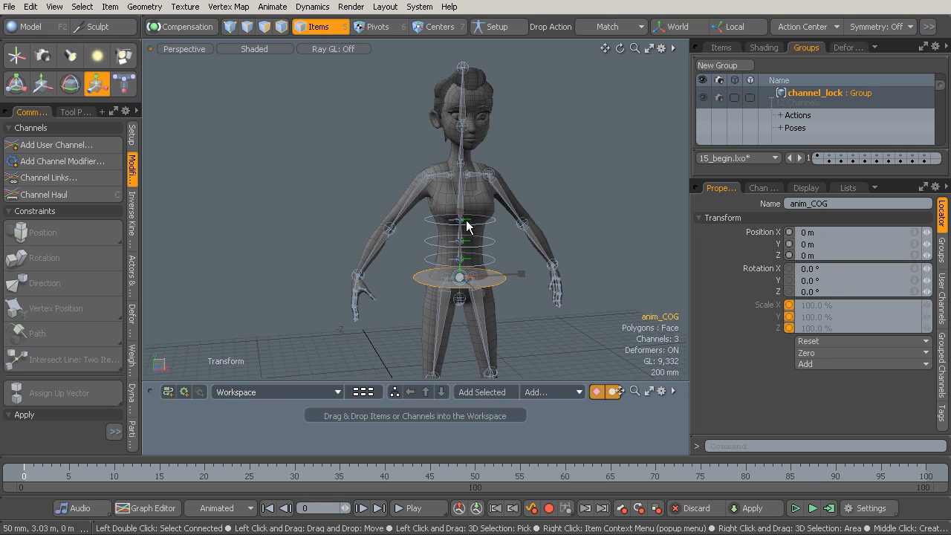
{"action": "left_click_drag", "start_coordinate": [468, 226], "coordinate": [448, 216], "text": "ctrl+alt"}
{"action": "left_click", "coordinate": [497, 213]}
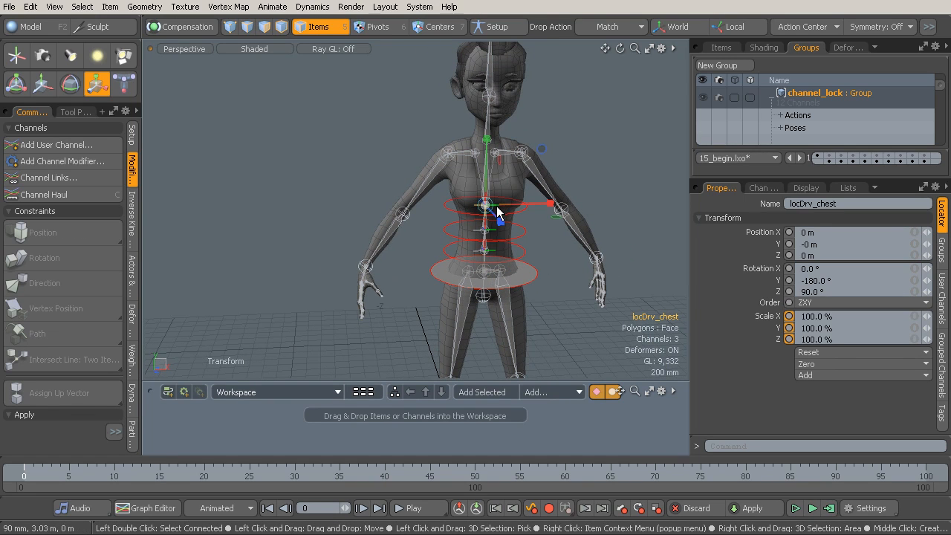
{"action": "left_click_drag", "start_coordinate": [495, 245], "coordinate": [474, 244], "text": "alt"}
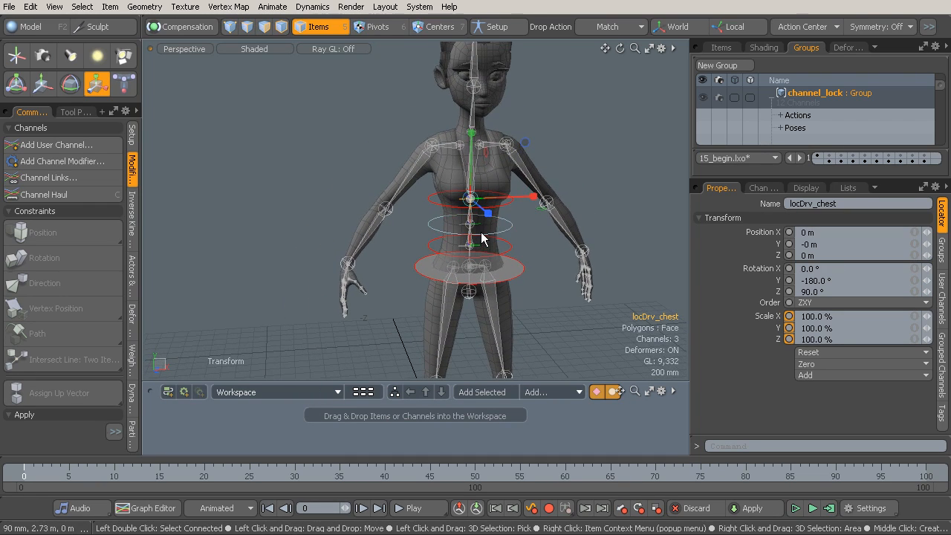
{"action": "left_click", "coordinate": [483, 230], "text": "shift"}
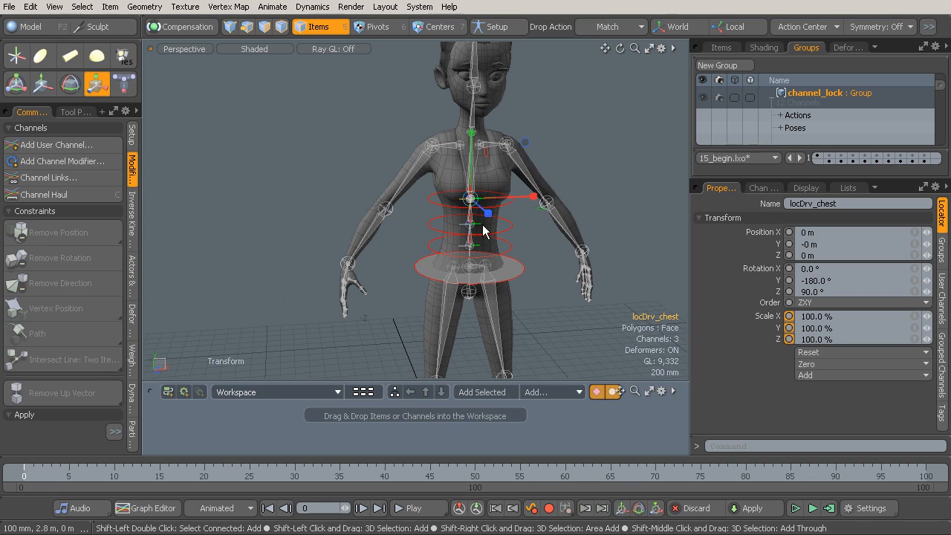
{"action": "left_click", "coordinate": [482, 232], "text": "shift"}
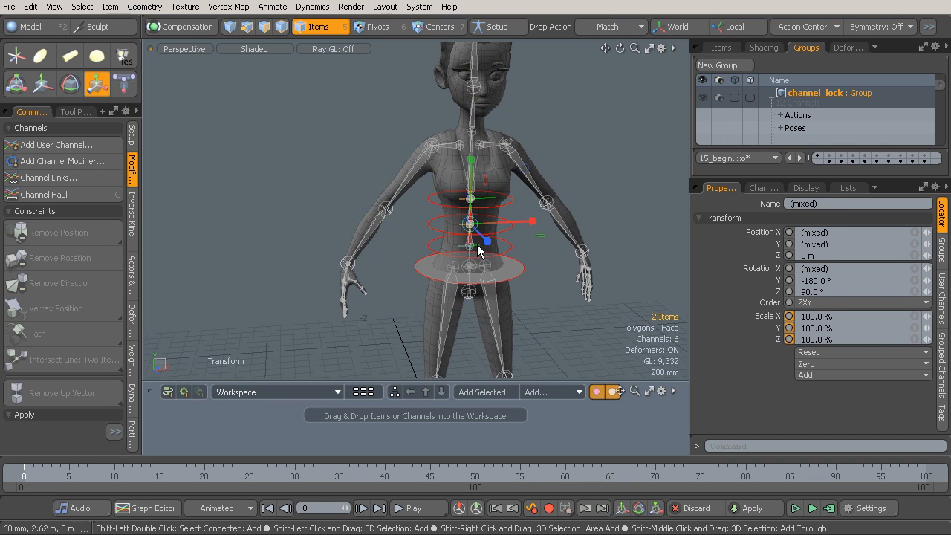
{"action": "left_click", "coordinate": [471, 244], "text": "shift"}
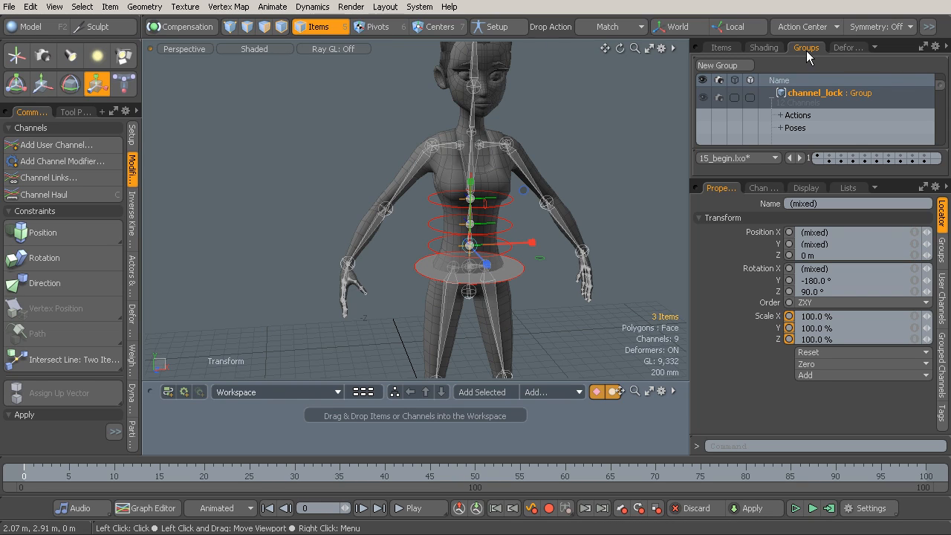
{"action": "left_click", "coordinate": [732, 66]}
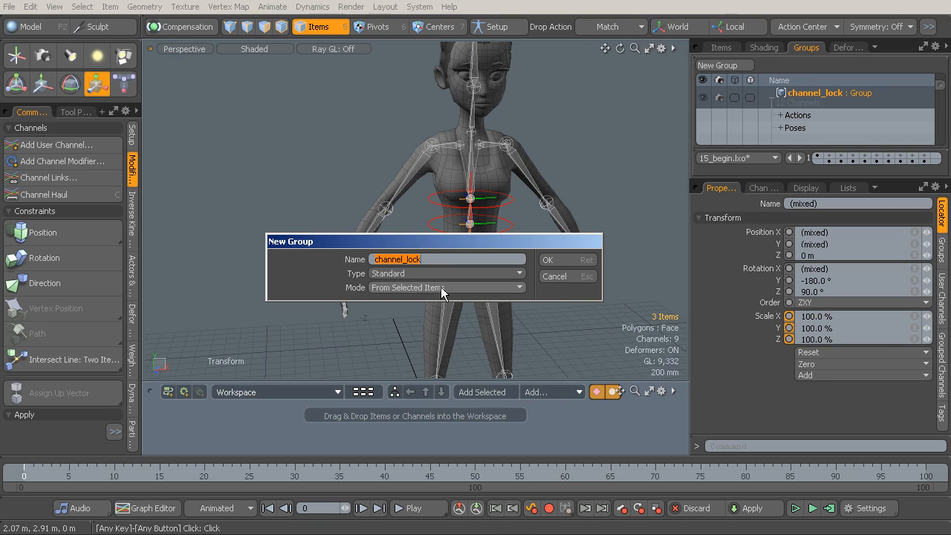
{"action": "type", "text": "hidden"}
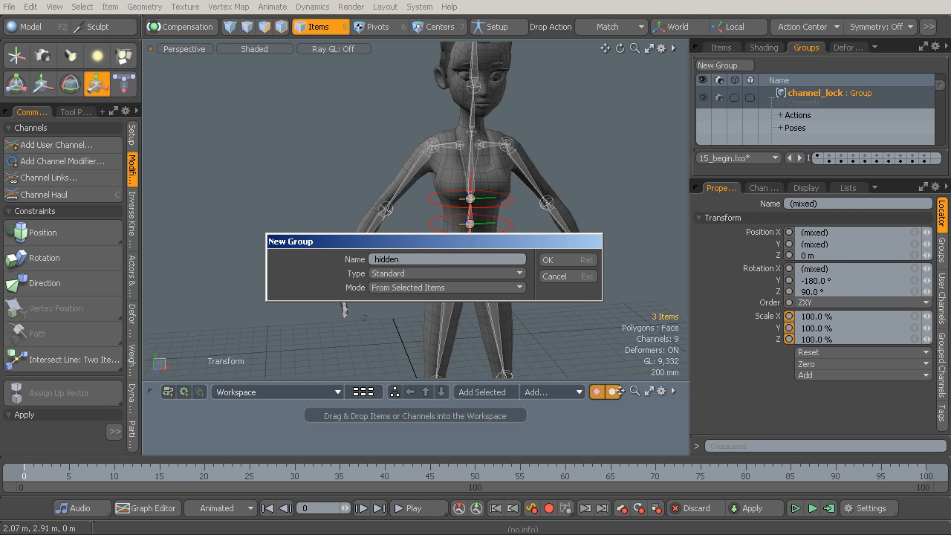
{"action": "left_click", "coordinate": [556, 259]}
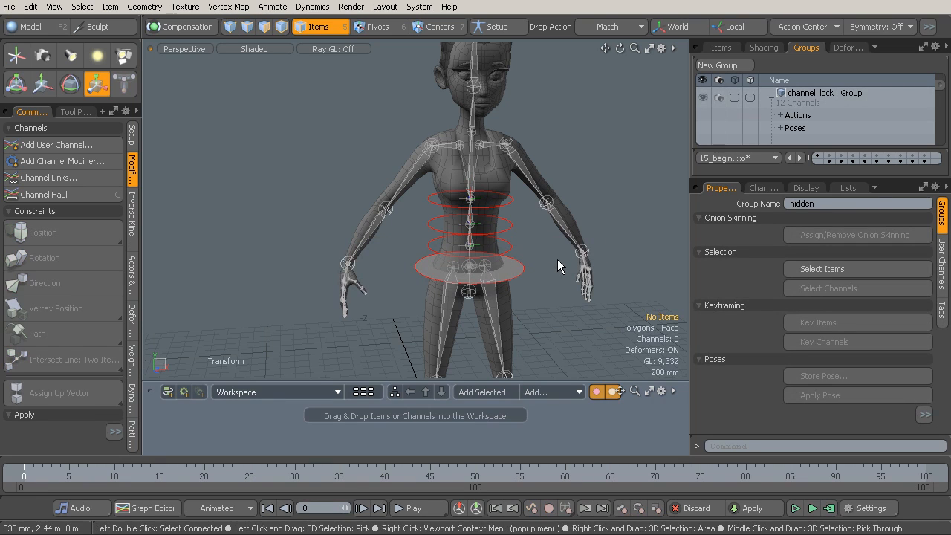
Step: Hide the locators in the hidden group by setting its Members Visible option to off, and inspect the spine and group list
{"action": "left_click_drag", "start_coordinate": [941, 89], "coordinate": [943, 143]}
{"action": "right_click", "coordinate": [854, 122]}
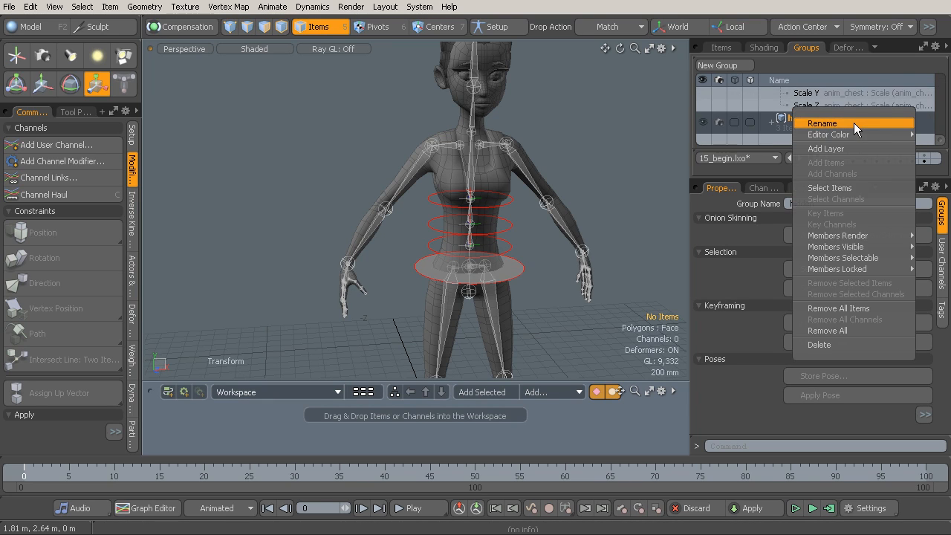
{"action": "mouse_move", "coordinate": [860, 251]}
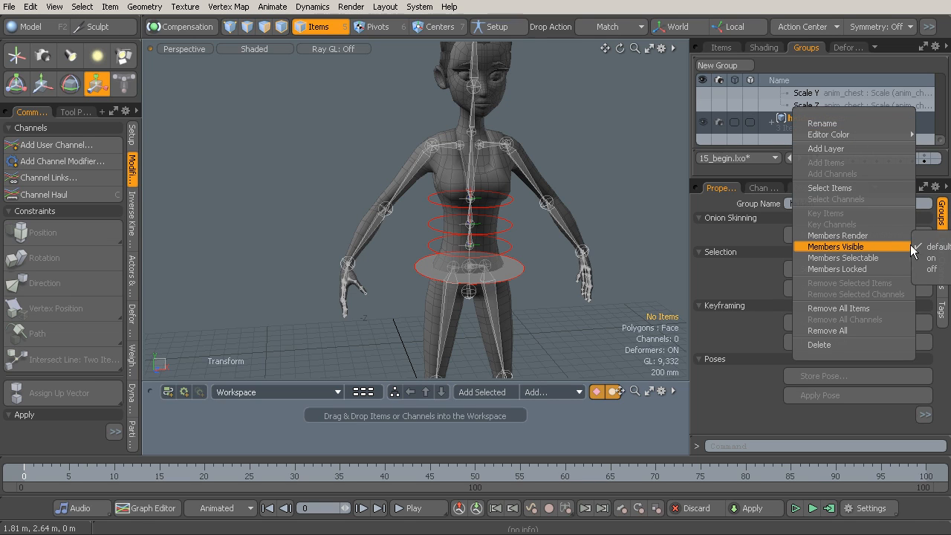
{"action": "left_click", "coordinate": [932, 269]}
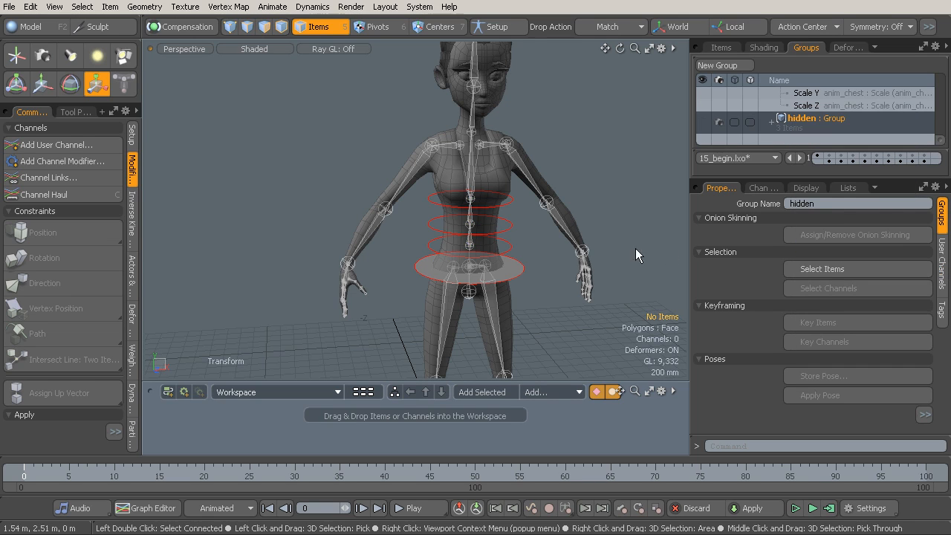
{"action": "left_click_drag", "start_coordinate": [521, 220], "coordinate": [554, 227], "text": "alt"}
{"action": "scroll", "coordinate": [789, 128], "scroll_direction": "up", "scroll_amount": 10}
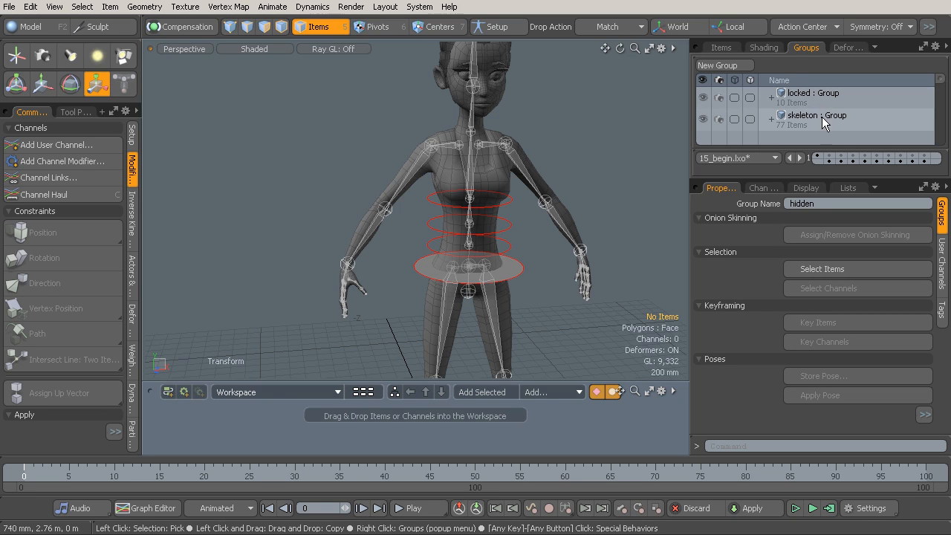
Step: Hide the members of the skeleton group by setting its Members Visible option to off
{"action": "left_click", "coordinate": [822, 117]}
{"action": "right_click", "coordinate": [827, 117]}
{"action": "mouse_move", "coordinate": [856, 232]}
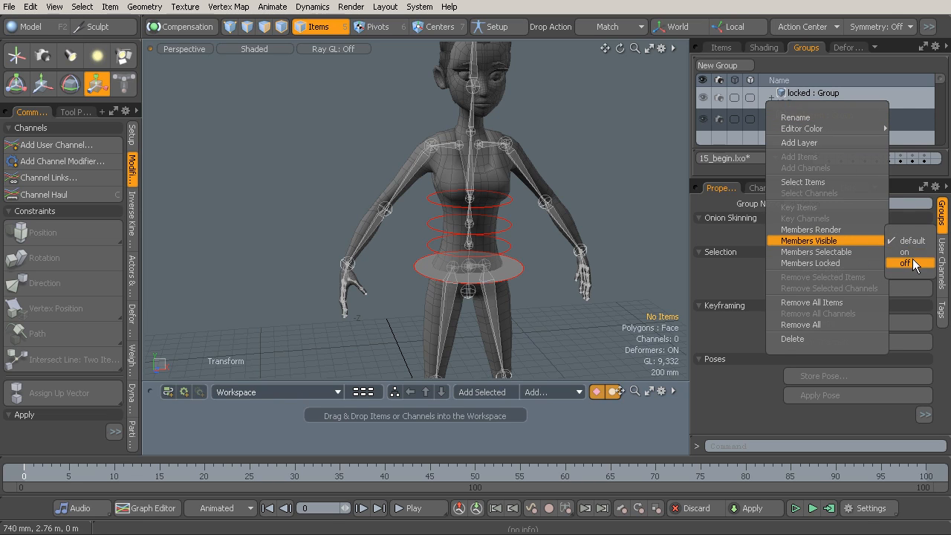
{"action": "left_click", "coordinate": [906, 273]}
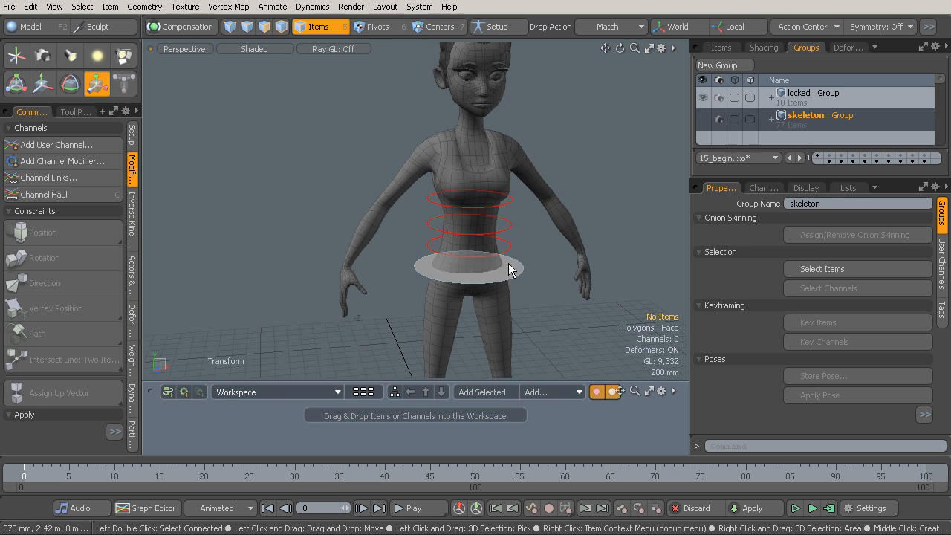
Step: Show the skeleton group's members by setting its Members Visible option to on
{"action": "right_click", "coordinate": [865, 116]}
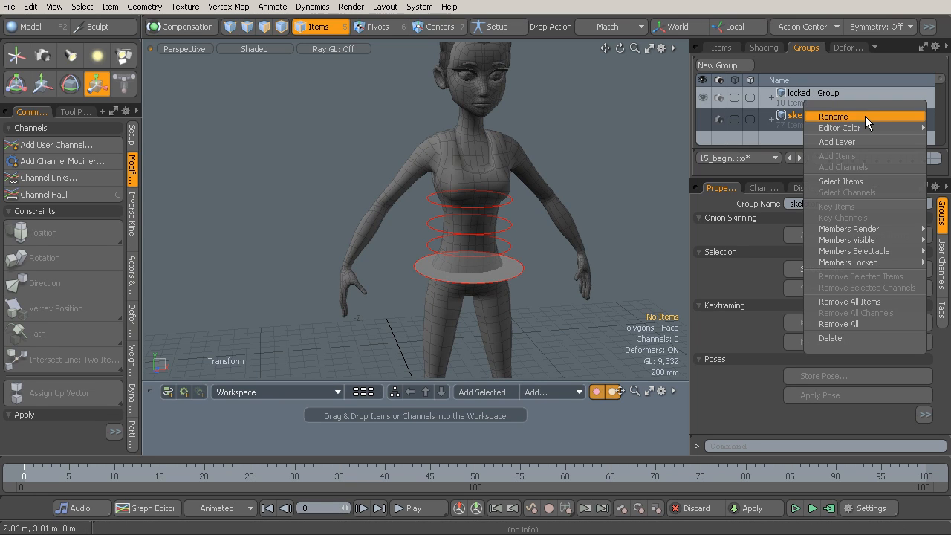
{"action": "mouse_move", "coordinate": [895, 236]}
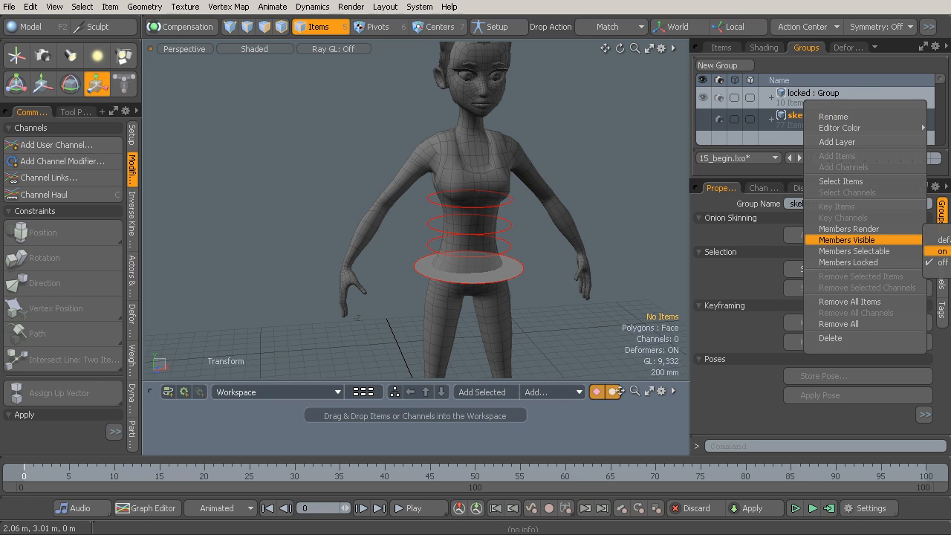
{"action": "left_click", "coordinate": [941, 251]}
Step: Set the hidden group's Members Visible option to default to show its driver locators
{"action": "scroll", "coordinate": [835, 103], "scroll_direction": "down", "scroll_amount": 3}
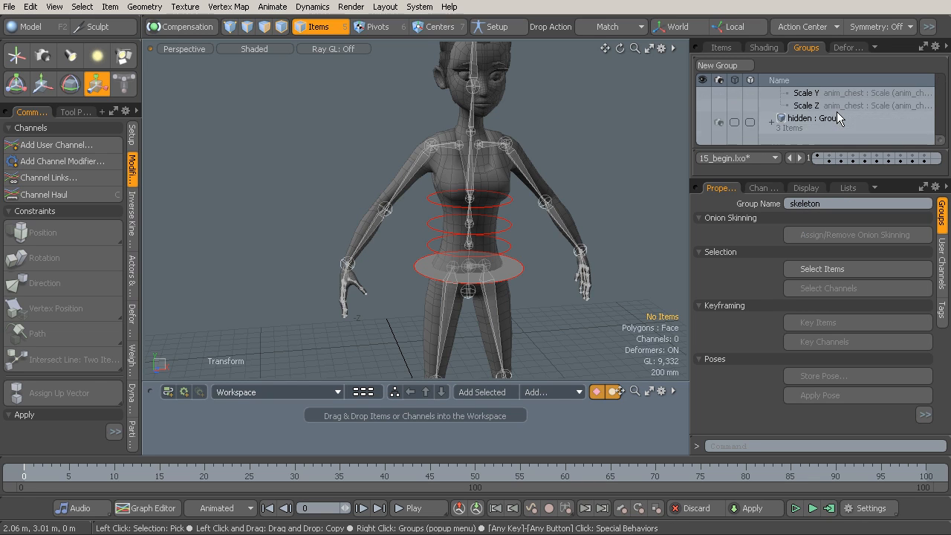
{"action": "left_click", "coordinate": [832, 119]}
{"action": "right_click", "coordinate": [832, 120]}
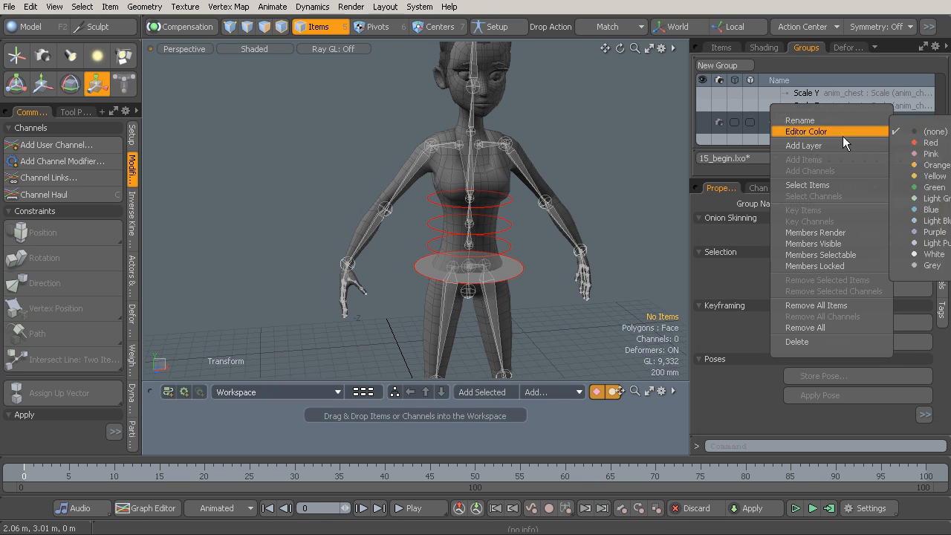
{"action": "mouse_move", "coordinate": [852, 244]}
{"action": "left_click", "coordinate": [910, 243]}
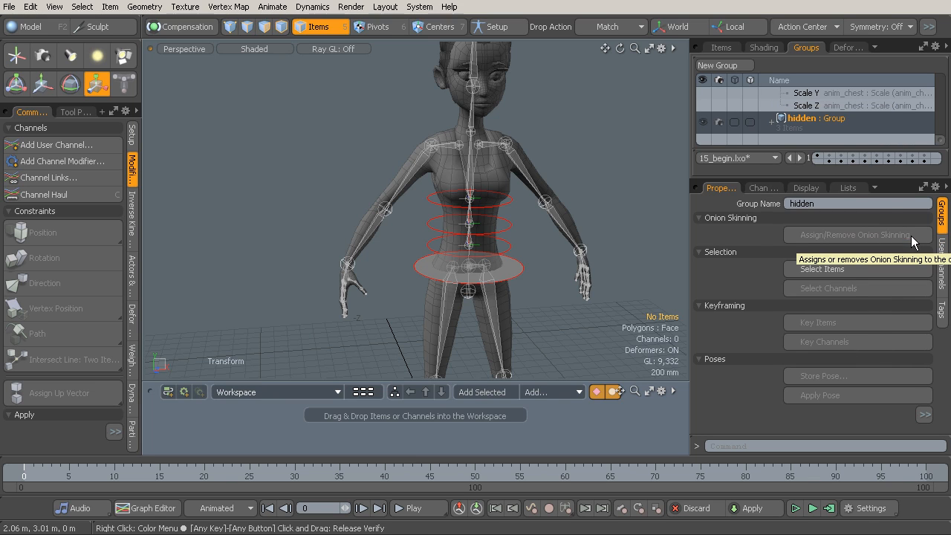
Step: Create a Standard group named controls from anim_COG and the three spine controls above it, using From Selected Items
{"action": "left_click", "coordinate": [514, 269]}
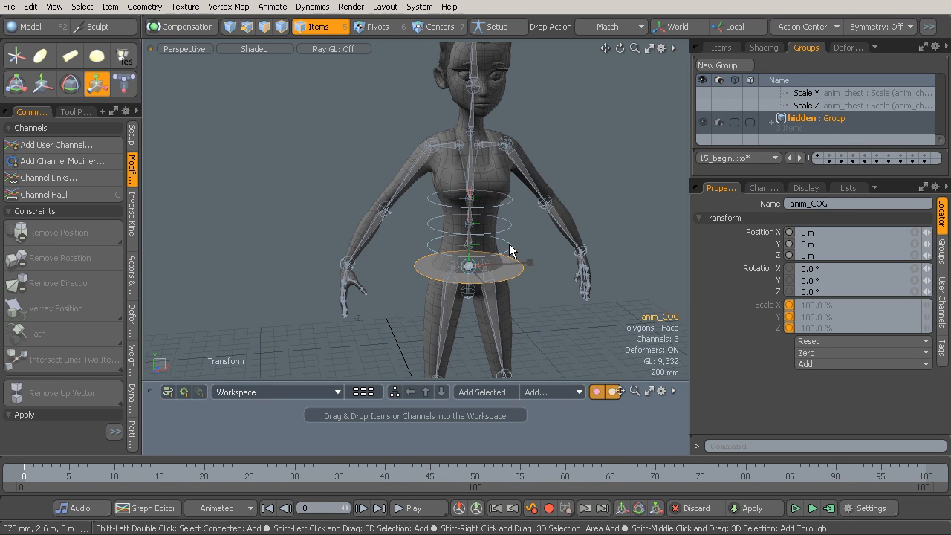
{"action": "left_click", "coordinate": [510, 244], "text": "shift"}
{"action": "left_click", "coordinate": [509, 231], "text": "shift"}
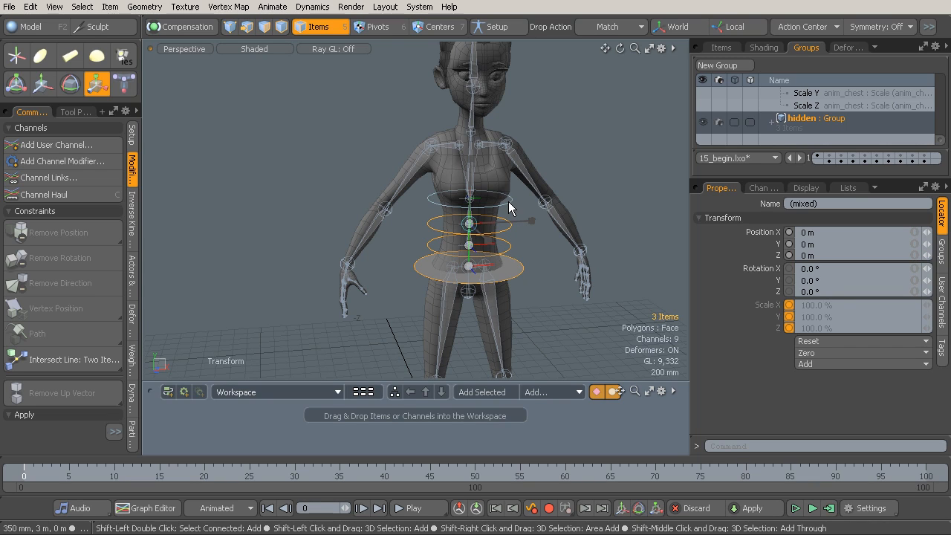
{"action": "left_click", "coordinate": [509, 202], "text": "shift"}
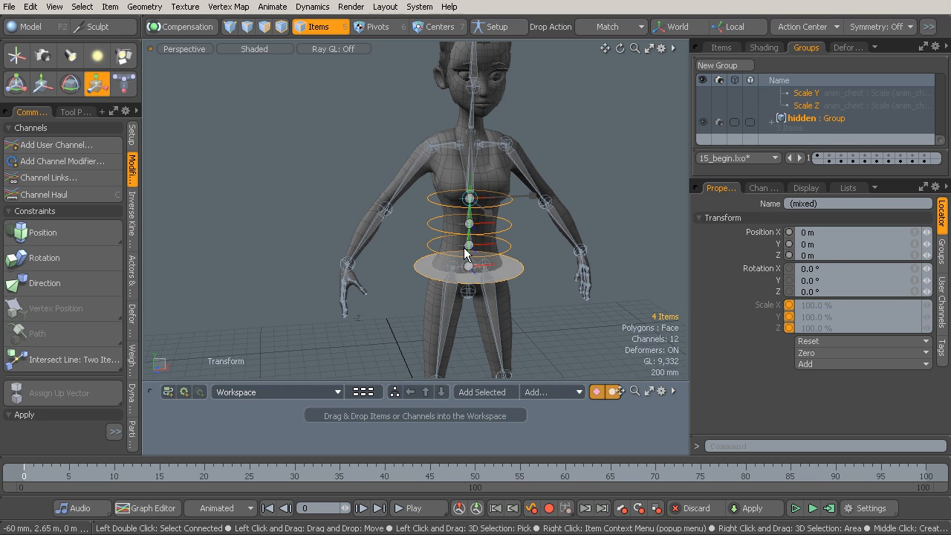
{"action": "left_click", "coordinate": [718, 65]}
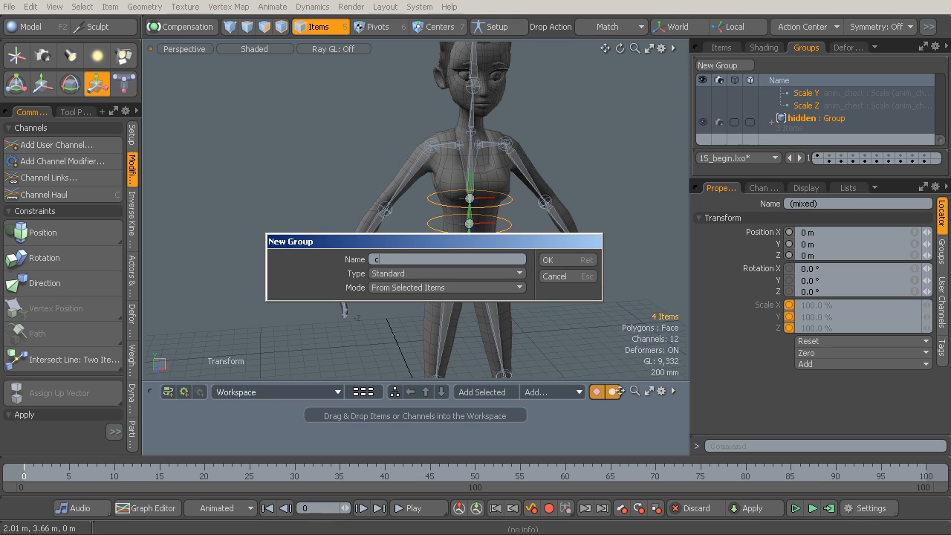
{"action": "left_click", "coordinate": [565, 259]}
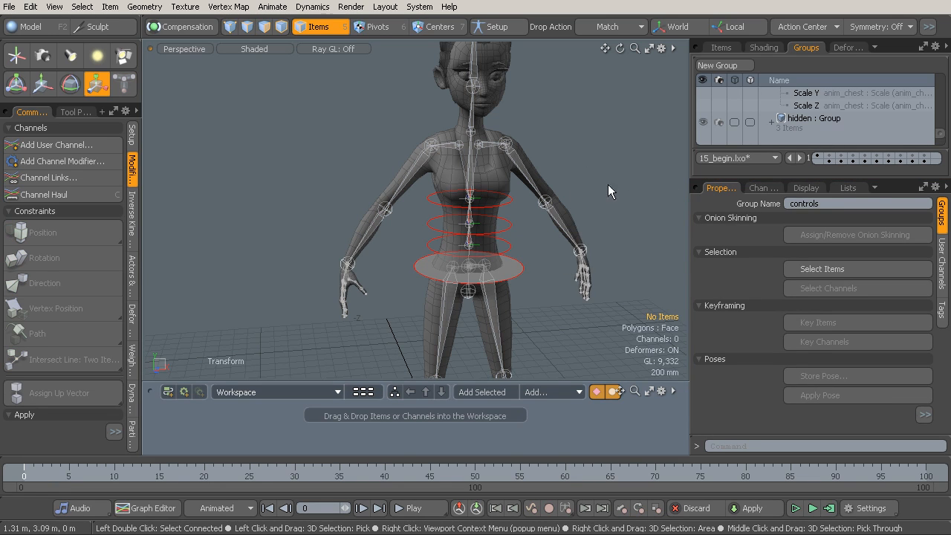
Step: Deselect the controls group and add a new locator to the scene
{"action": "left_click_drag", "start_coordinate": [575, 189], "coordinate": [544, 223], "text": "alt"}
{"action": "left_click_drag", "start_coordinate": [540, 288], "coordinate": [472, 204], "text": "alt+shift"}
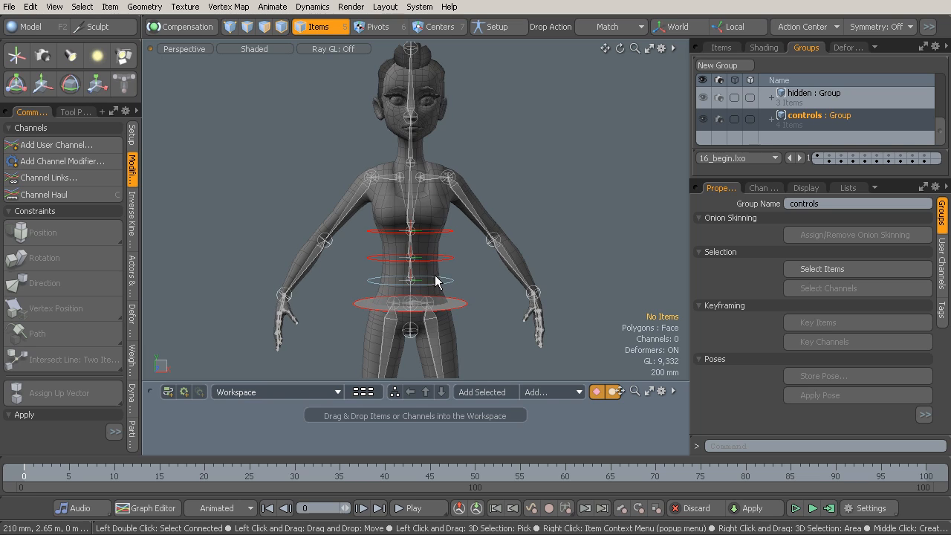
{"action": "left_click", "coordinate": [840, 122], "text": "ctrl"}
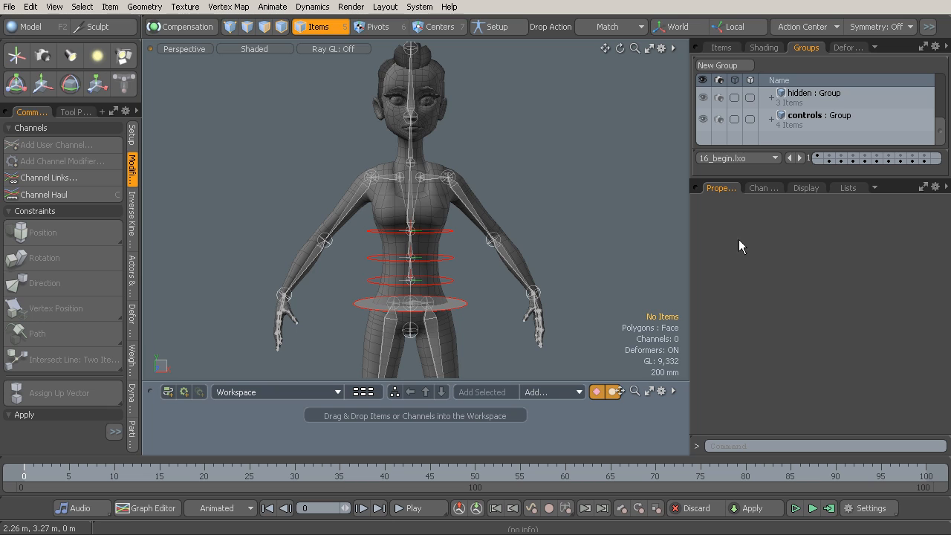
{"action": "left_click", "coordinate": [15, 63]}
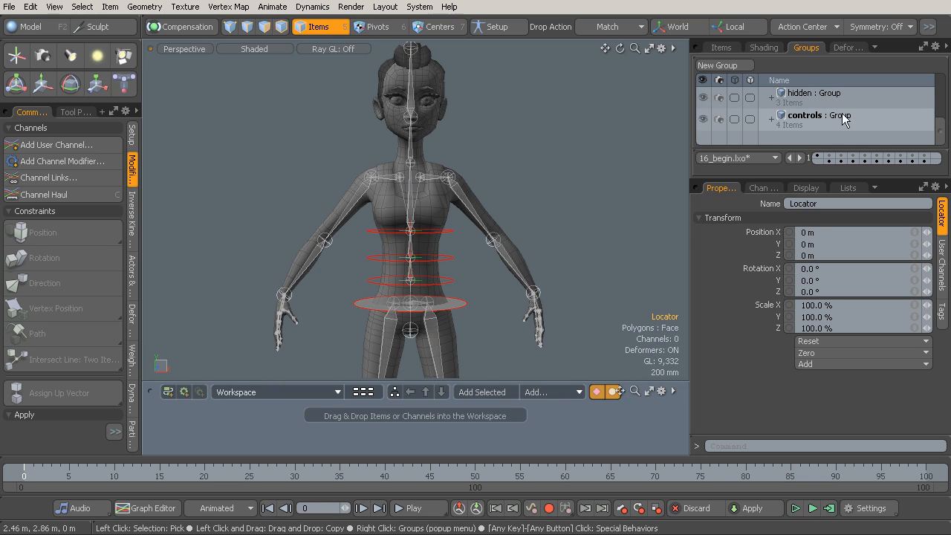
Step: Set the drop action to Match Position and match the new locator's position to the anim_COG control at the hips
{"action": "left_click_drag", "start_coordinate": [523, 227], "coordinate": [558, 216], "text": "alt+shift"}
{"action": "left_click_drag", "start_coordinate": [563, 222], "coordinate": [513, 307], "text": "ctrl+alt"}
{"action": "left_click_drag", "start_coordinate": [556, 283], "coordinate": [490, 284], "text": "alt+shift"}
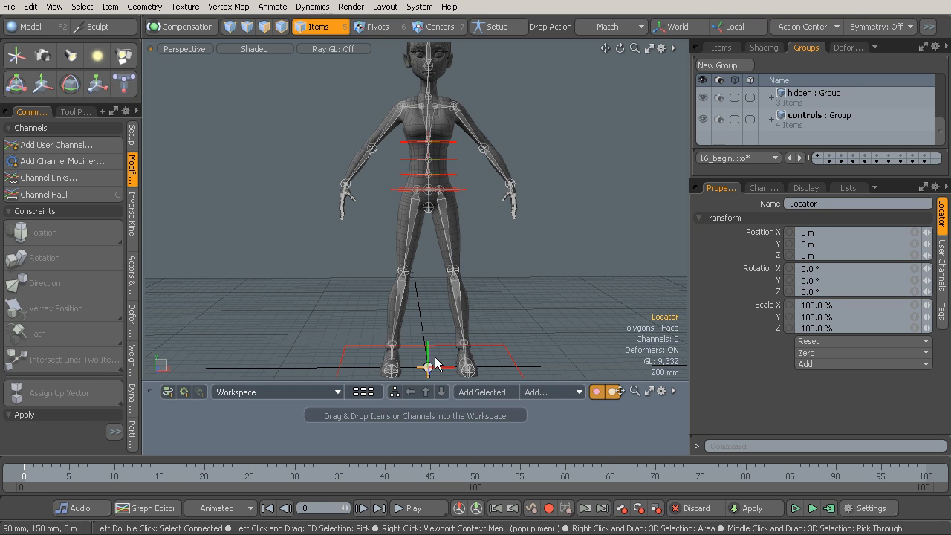
{"action": "left_click_drag", "start_coordinate": [495, 232], "coordinate": [502, 211], "text": "alt"}
{"action": "left_click", "coordinate": [625, 32]}
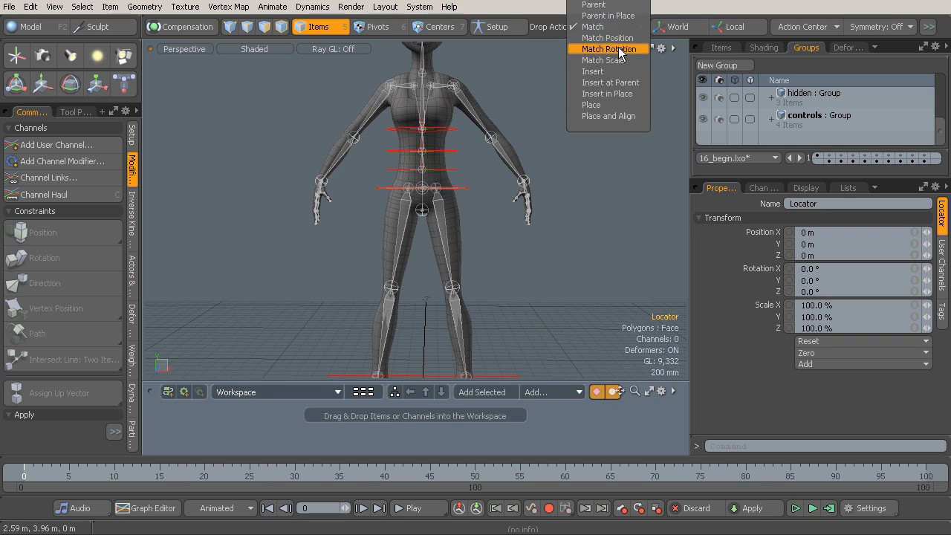
{"action": "left_click", "coordinate": [621, 49]}
{"action": "left_click", "coordinate": [721, 47]}
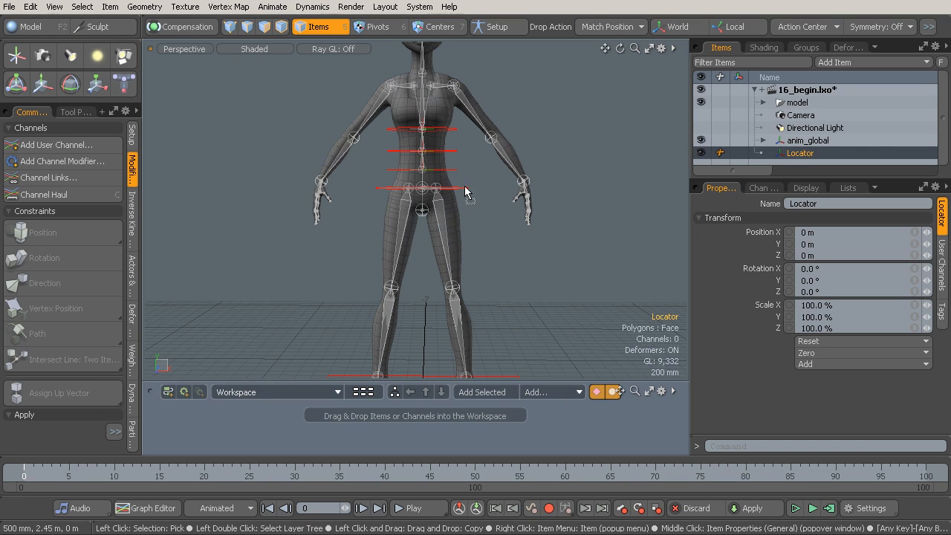
{"action": "left_click_drag", "start_coordinate": [423, 202], "coordinate": [422, 196]}
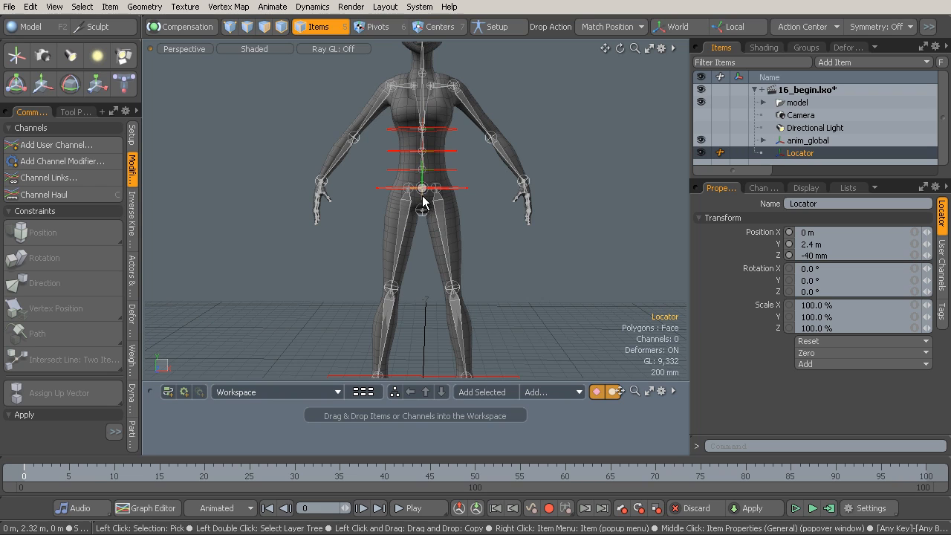
Step: Give the new locator a Custom display shape and set that shape to Pyramid
{"action": "left_click_drag", "start_coordinate": [510, 221], "coordinate": [461, 205], "text": "alt"}
{"action": "left_click_drag", "start_coordinate": [453, 207], "coordinate": [501, 208], "text": "ctrl+alt"}
{"action": "left_click_drag", "start_coordinate": [504, 205], "coordinate": [563, 213], "text": "alt+shift"}
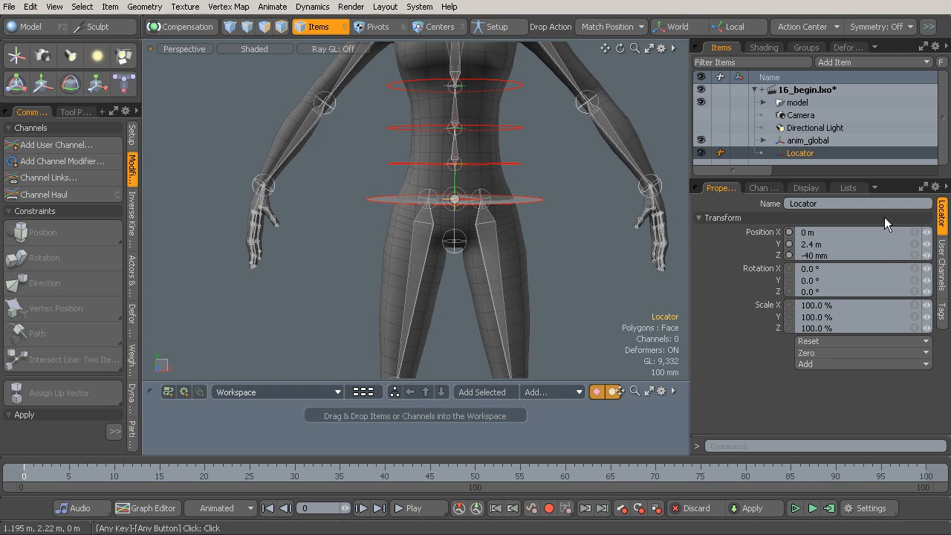
{"action": "left_click", "coordinate": [815, 189]}
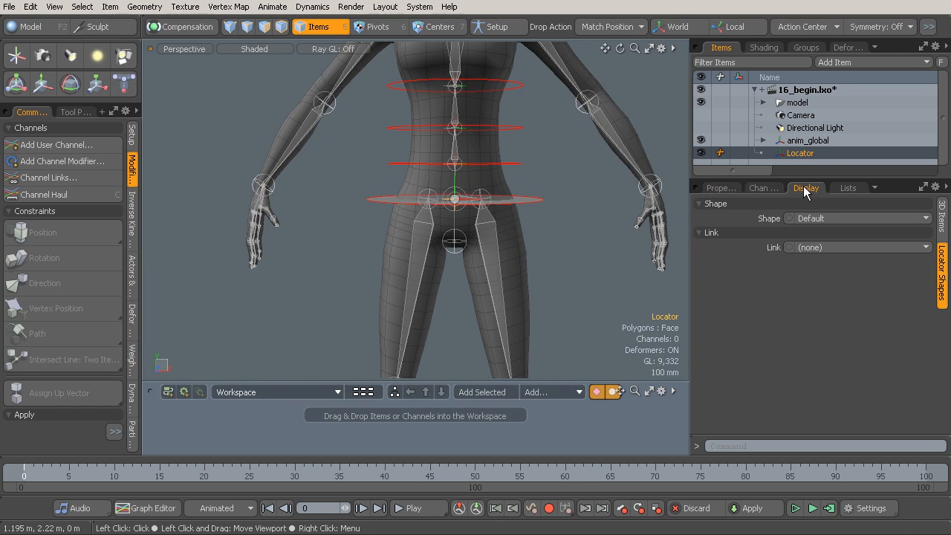
{"action": "left_click", "coordinate": [854, 217]}
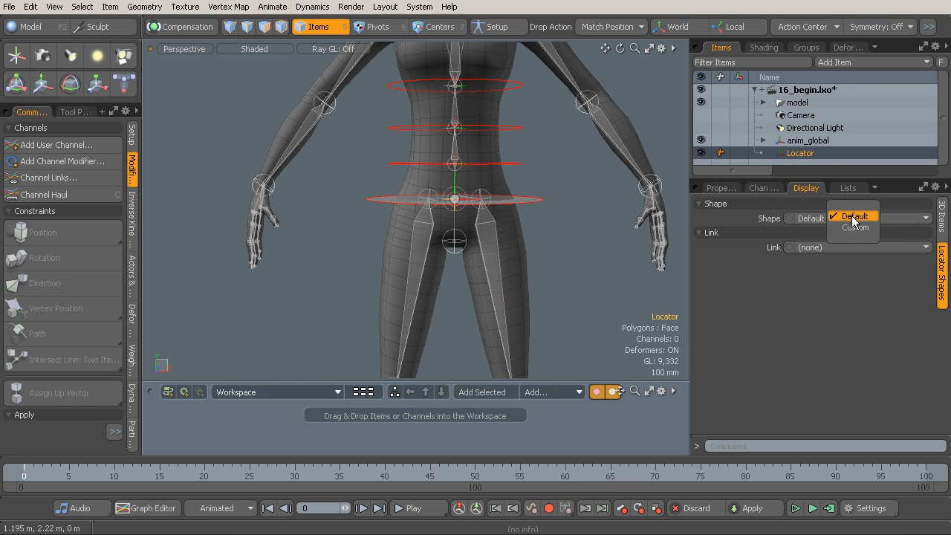
{"action": "left_click", "coordinate": [855, 228]}
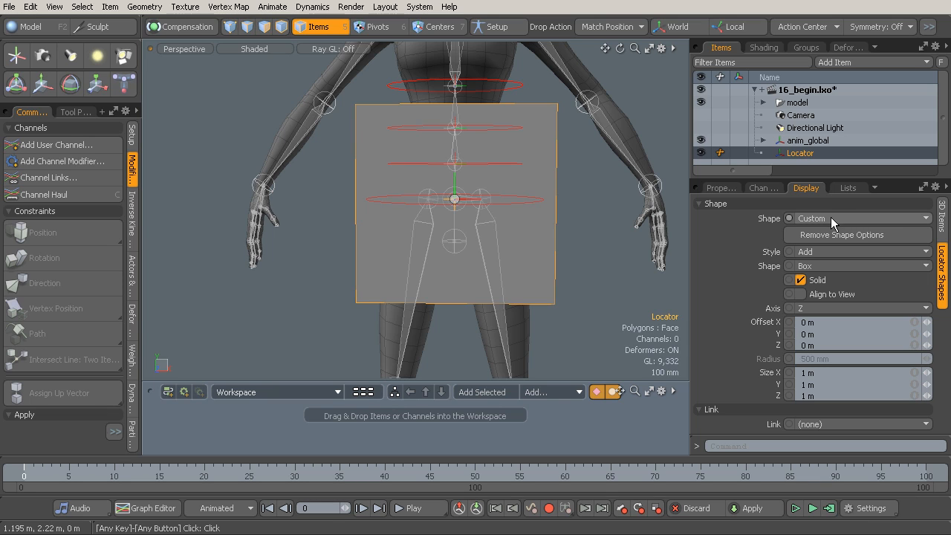
{"action": "left_click", "coordinate": [819, 266]}
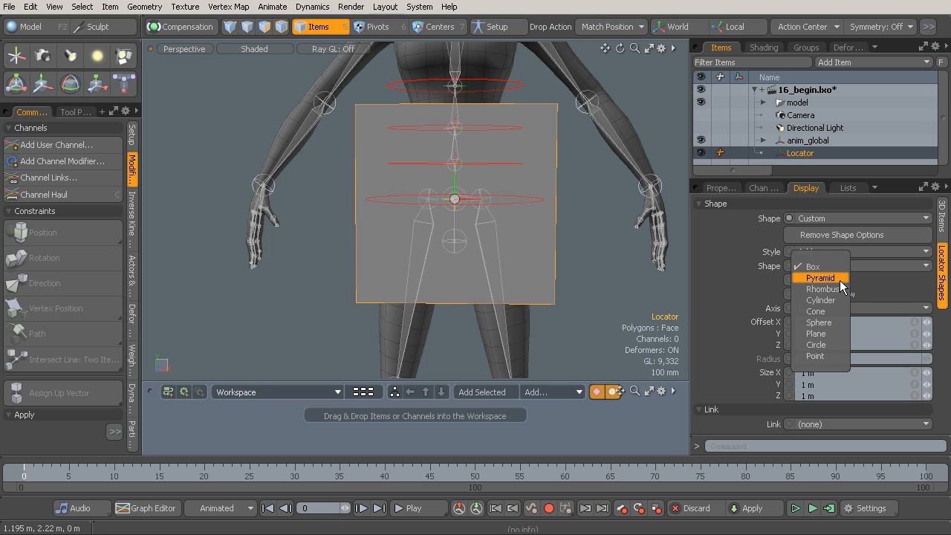
{"action": "left_click", "coordinate": [840, 280]}
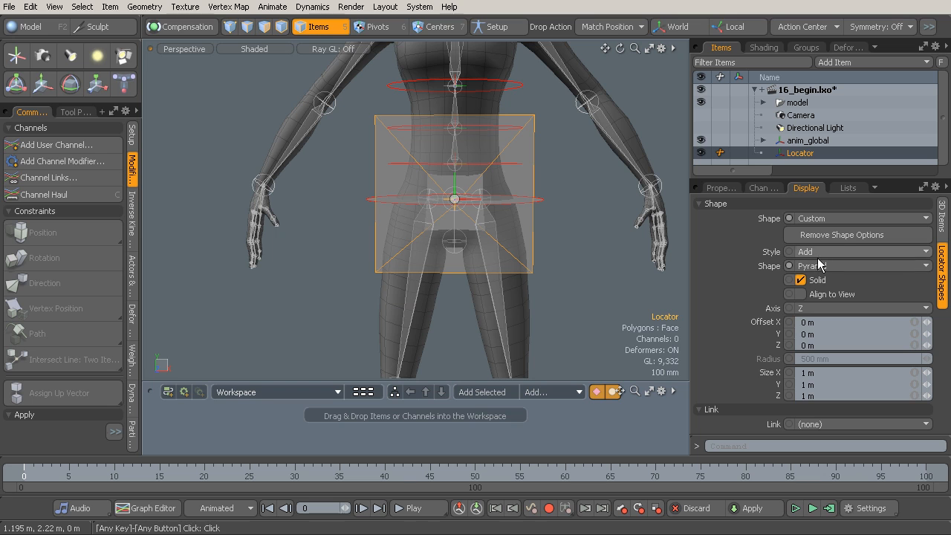
Step: Set the locator's pyramid shape to the Replace style and align it to the Y axis
{"action": "left_click", "coordinate": [825, 253]}
{"action": "left_click", "coordinate": [824, 264]}
{"action": "left_click_drag", "start_coordinate": [402, 290], "coordinate": [571, 215], "text": "alt"}
{"action": "left_click", "coordinate": [807, 308]}
{"action": "left_click", "coordinate": [809, 297]}
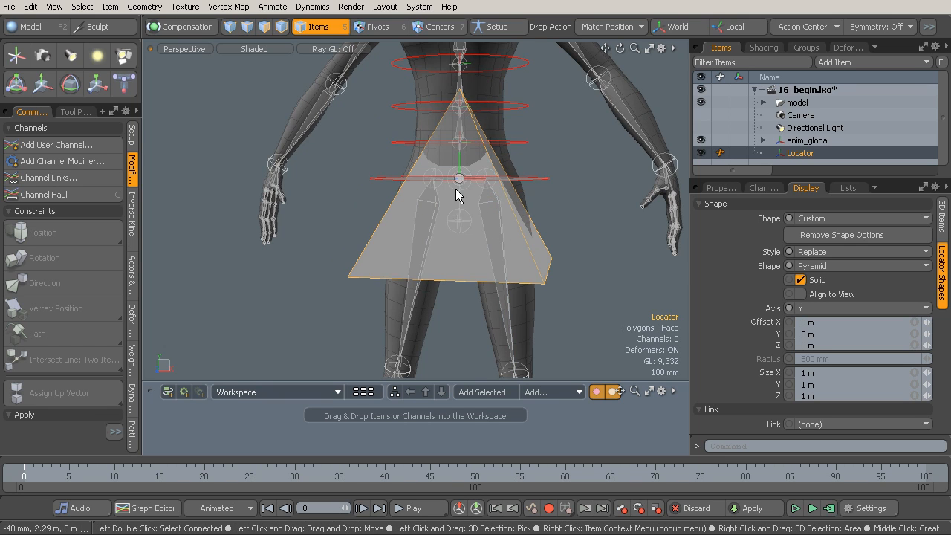
Step: Shrink the pyramid shape uniformly to about 106 mm and offset it about -523 mm in Y
{"action": "left_click_drag", "start_coordinate": [467, 243], "coordinate": [478, 239], "text": "alt"}
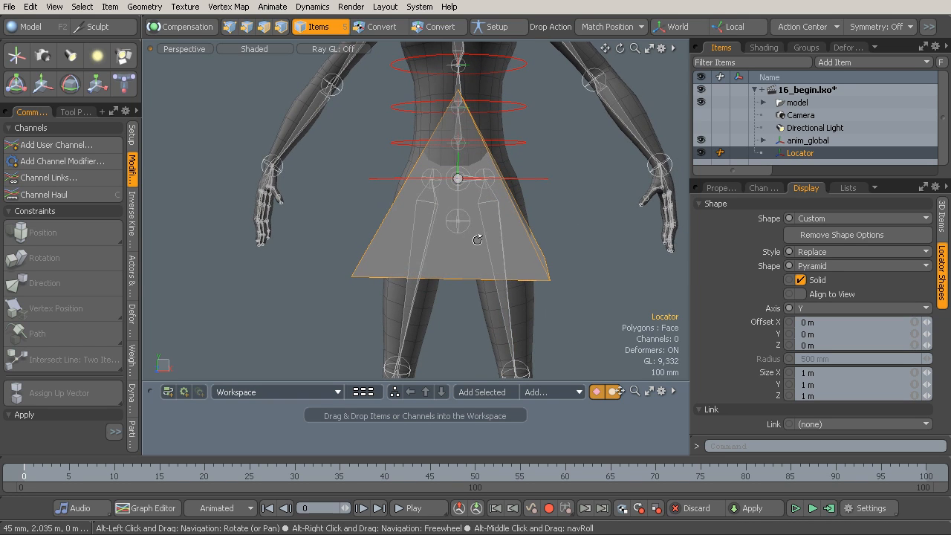
{"action": "left_click", "coordinate": [915, 374]}
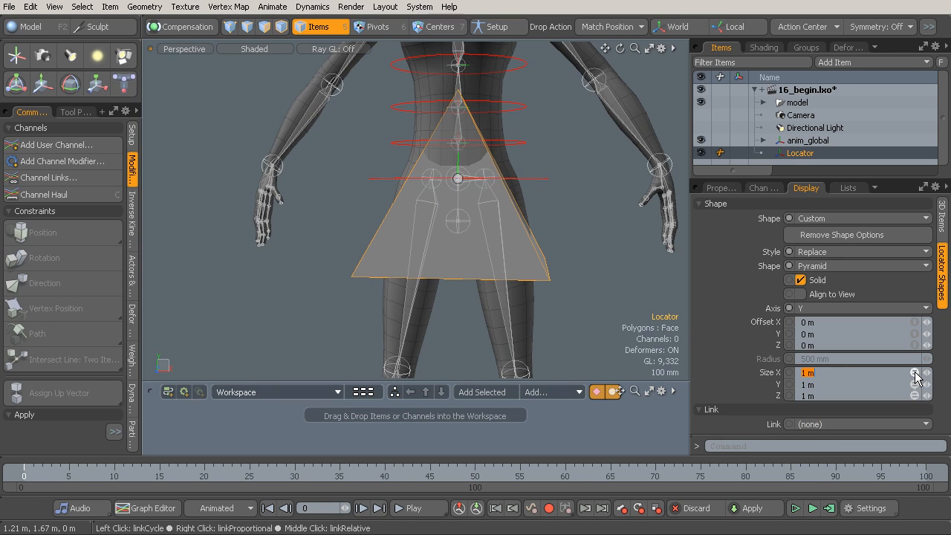
{"action": "left_click_drag", "start_coordinate": [928, 373], "coordinate": [620, 391]}
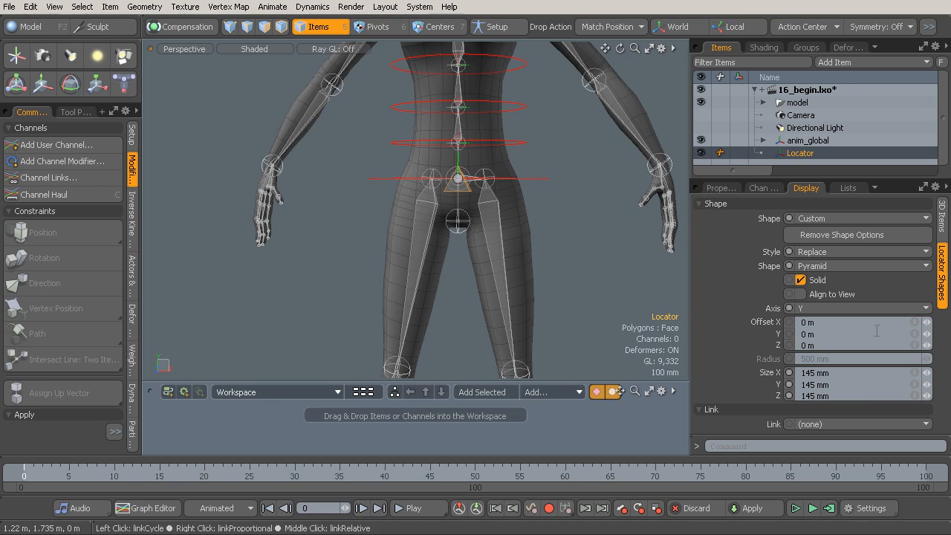
{"action": "left_click_drag", "start_coordinate": [926, 334], "coordinate": [892, 336]}
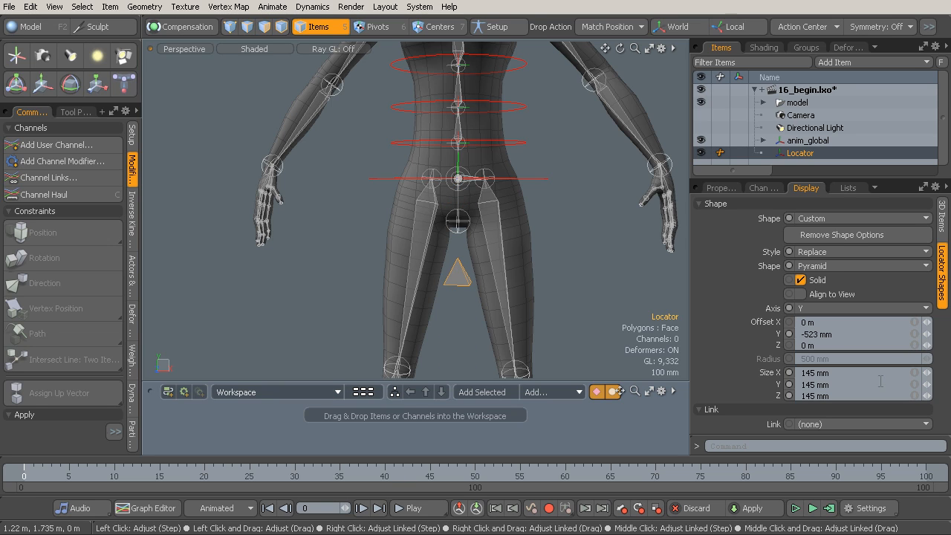
{"action": "left_click", "coordinate": [915, 374]}
{"action": "left_click_drag", "start_coordinate": [926, 373], "coordinate": [920, 373]}
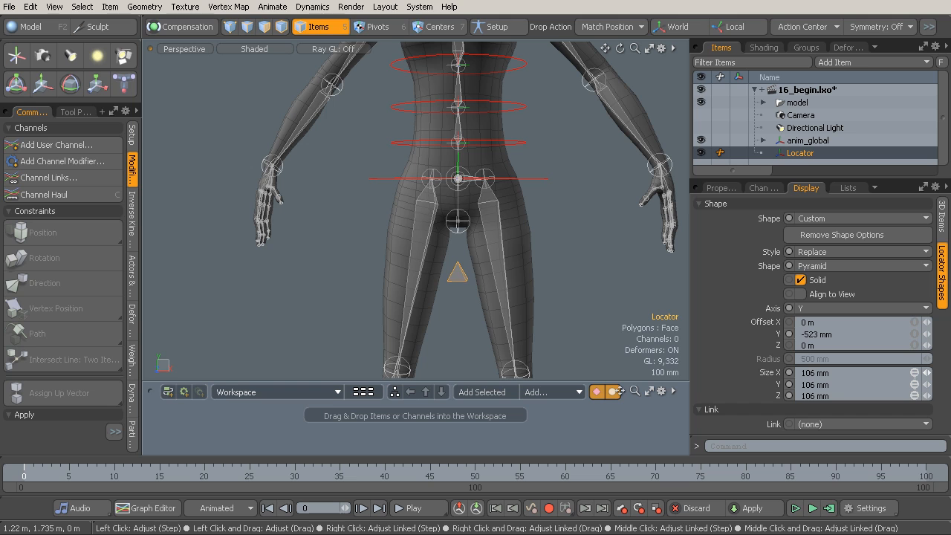
Step: Turn off Solid for the pyramid shape and add draw options to the locator
{"action": "left_click_drag", "start_coordinate": [486, 282], "coordinate": [517, 282], "text": "alt"}
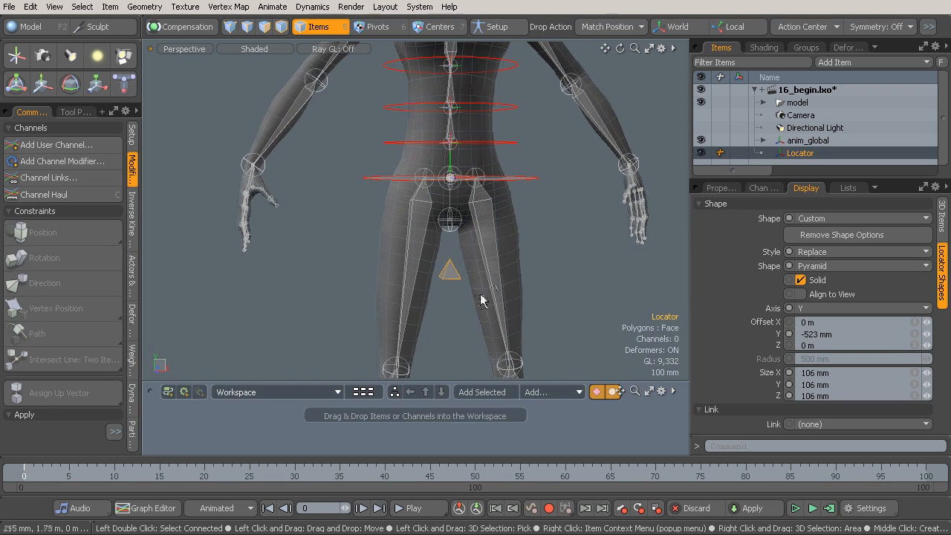
{"action": "left_click", "coordinate": [801, 281]}
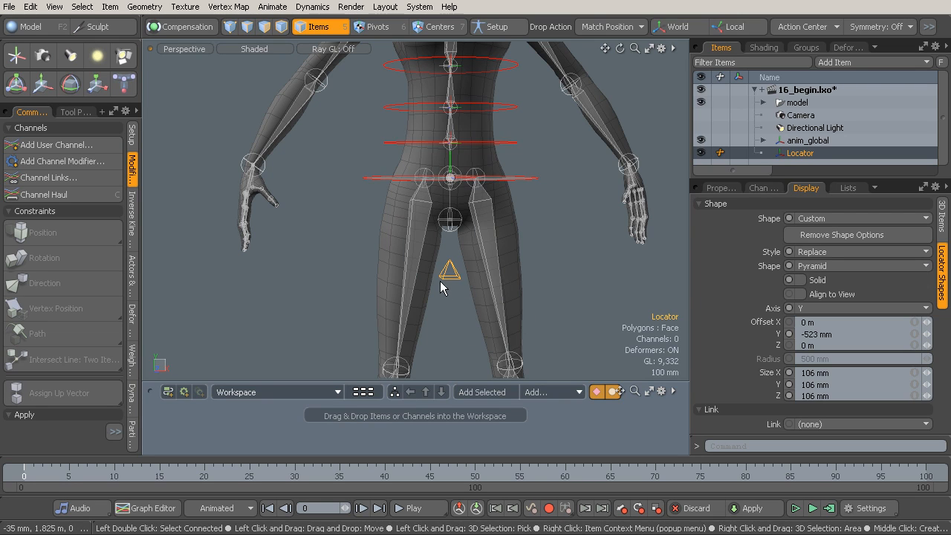
{"action": "left_click", "coordinate": [944, 223]}
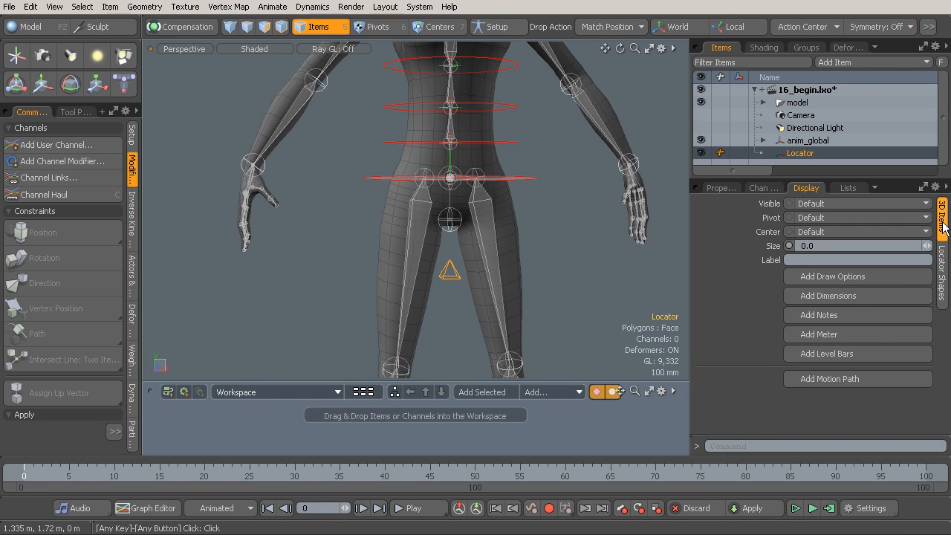
{"action": "left_click", "coordinate": [833, 277]}
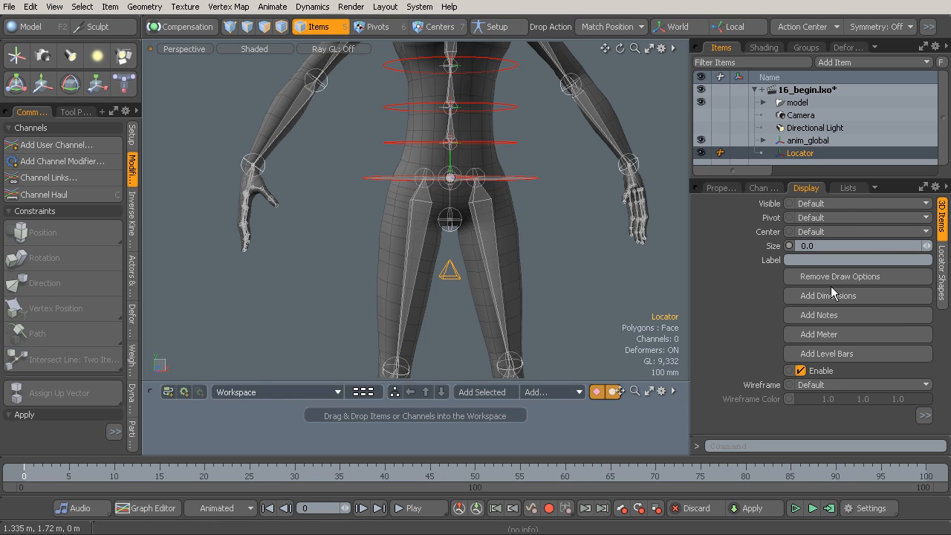
Step: Set the locator's wireframe to User with red colour 1.0, 0.0, 0.0, and rename it anim_pelvis
{"action": "left_click", "coordinate": [817, 385]}
{"action": "left_click", "coordinate": [801, 394]}
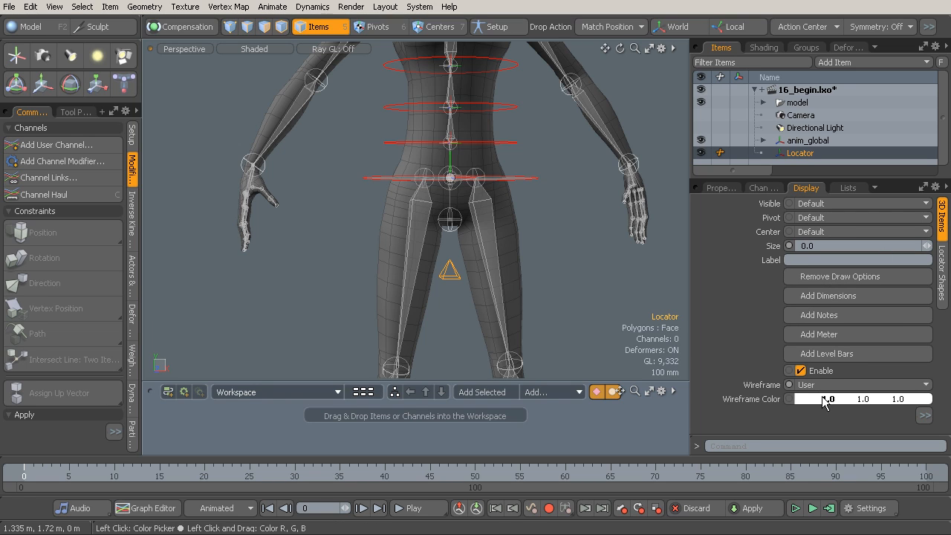
{"action": "left_click_drag", "start_coordinate": [870, 404], "coordinate": [825, 403]}
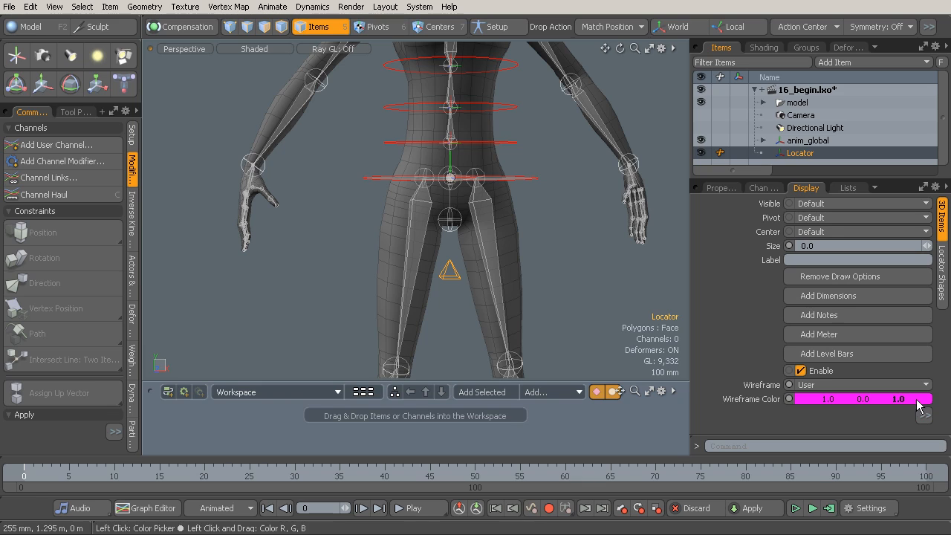
{"action": "mouse_move", "coordinate": [894, 403]}
{"action": "left_mouse_down"}
{"action": "mouse_move", "coordinate": [873, 403]}
{"action": "mouse_move", "coordinate": [894, 404]}
{"action": "left_mouse_up"}
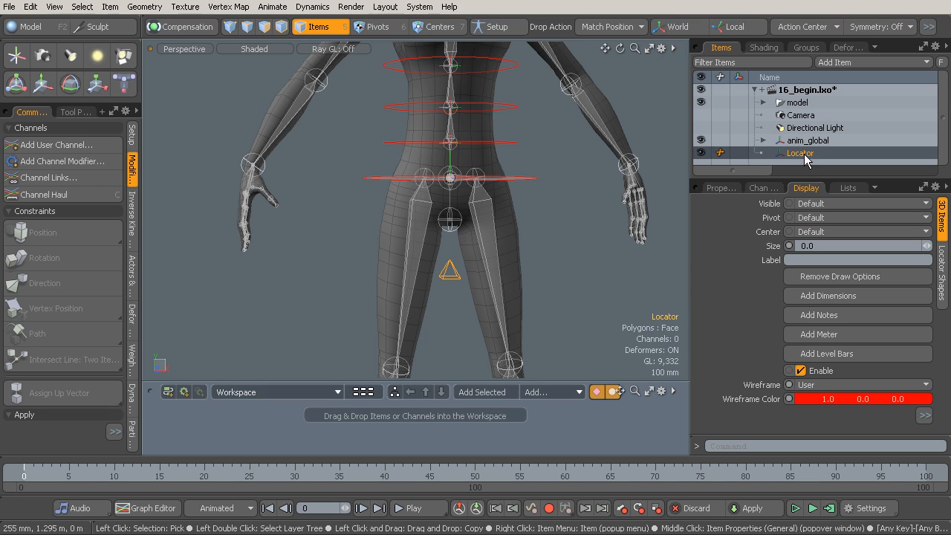
{"action": "double_click", "coordinate": [805, 154]}
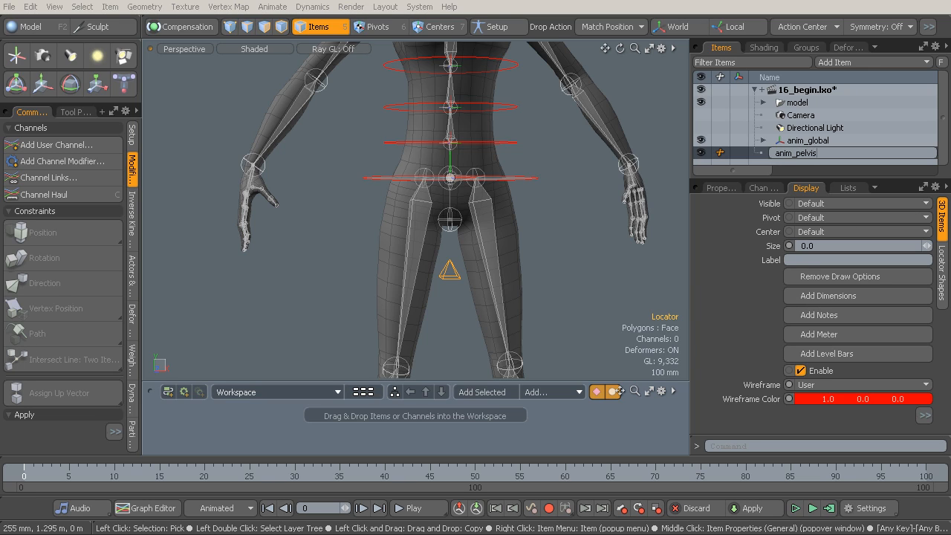
{"action": "key", "text": "Return"}
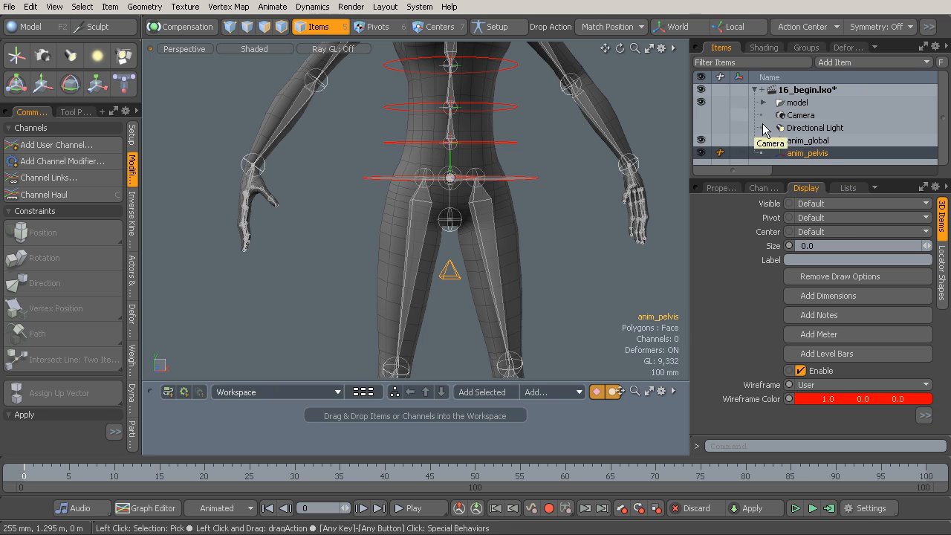
Step: Parent anim_pelvis to the large anim_COG disc control at the hips, and show its transform properties
{"action": "left_click_drag", "start_coordinate": [349, 260], "coordinate": [539, 186], "text": "alt"}
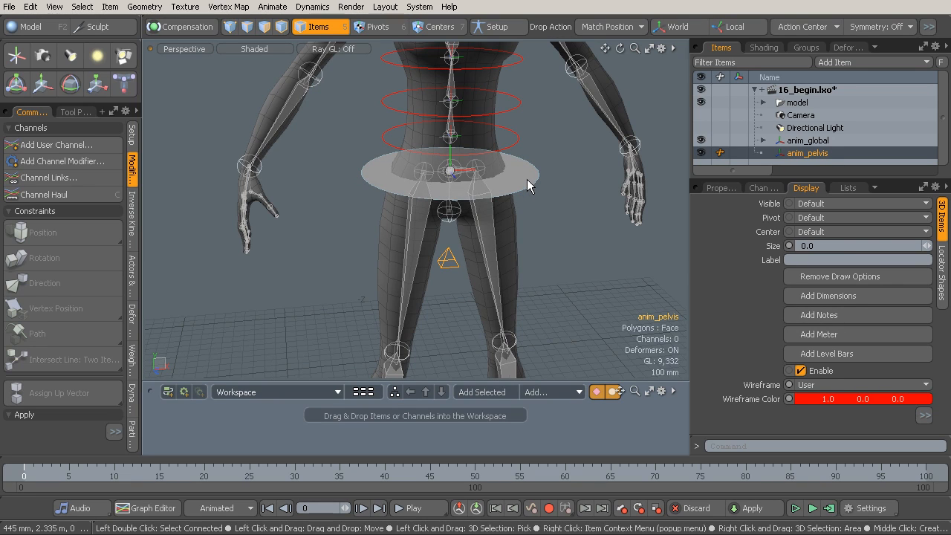
{"action": "left_click", "coordinate": [529, 185], "text": "shift"}
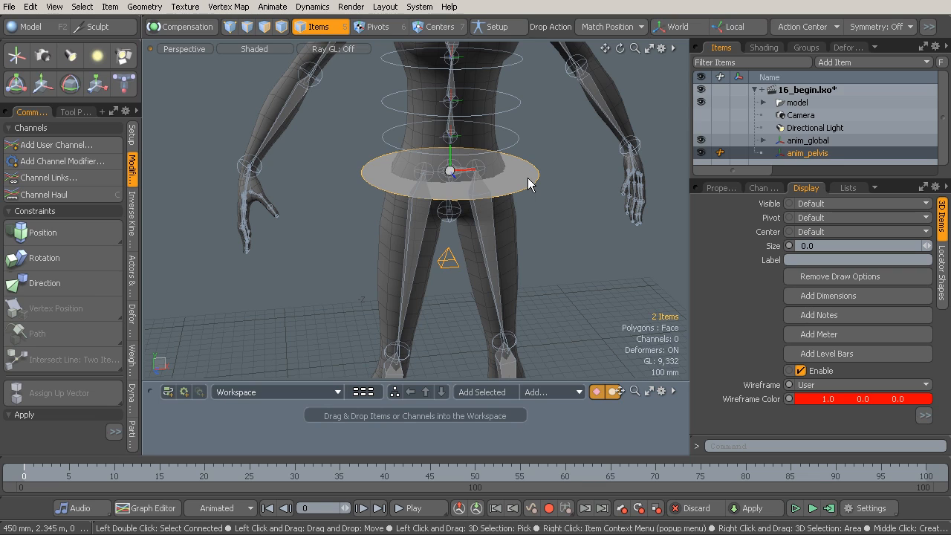
{"action": "key", "text": "p"}
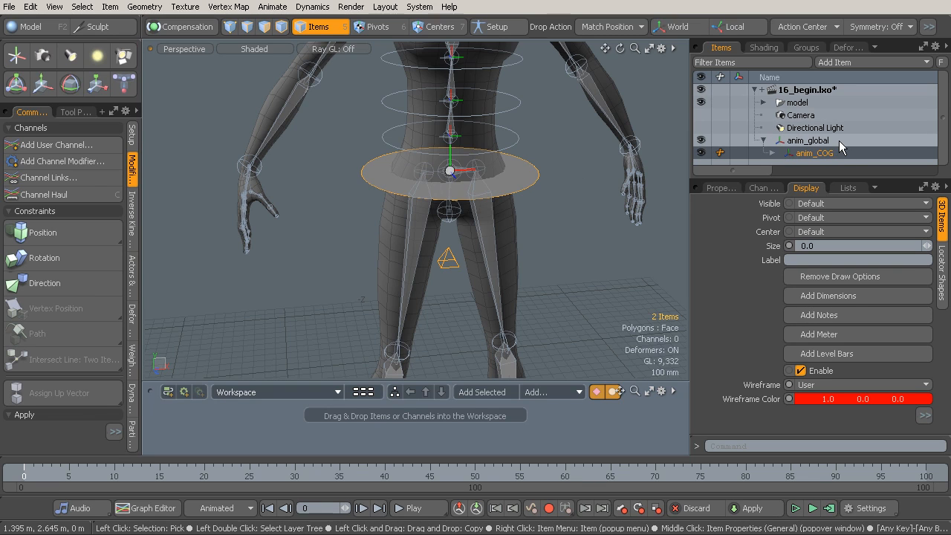
{"action": "left_click", "coordinate": [773, 153]}
{"action": "scroll", "coordinate": [819, 141], "scroll_direction": "down", "scroll_amount": 3}
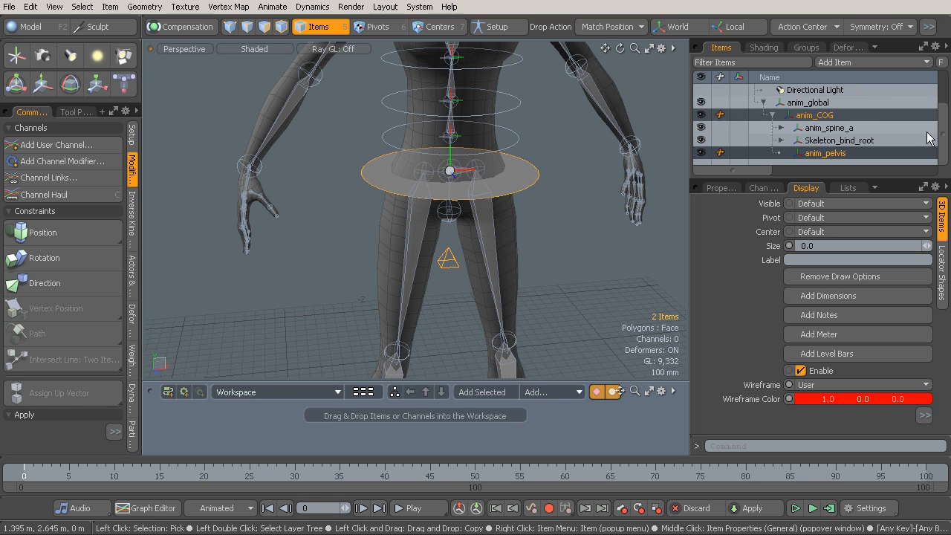
{"action": "left_click", "coordinate": [833, 153]}
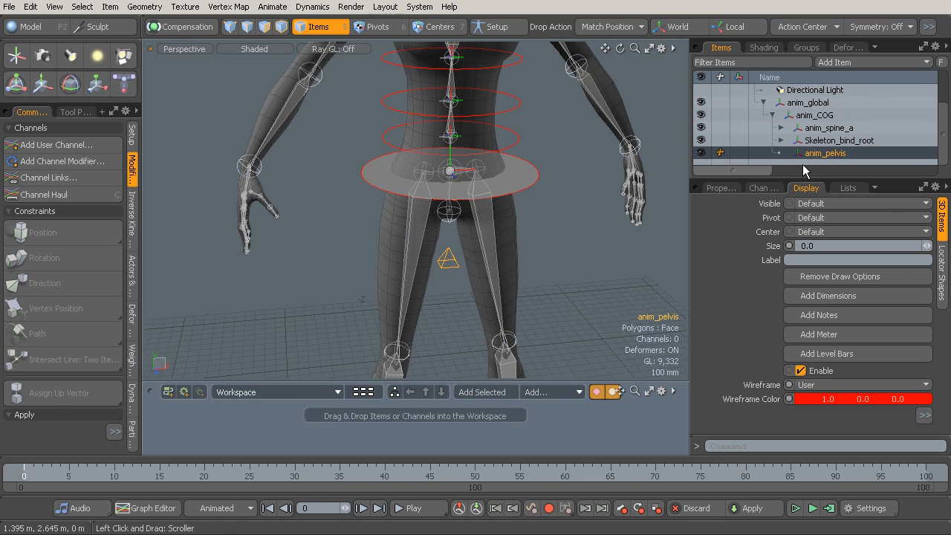
{"action": "left_click", "coordinate": [728, 192]}
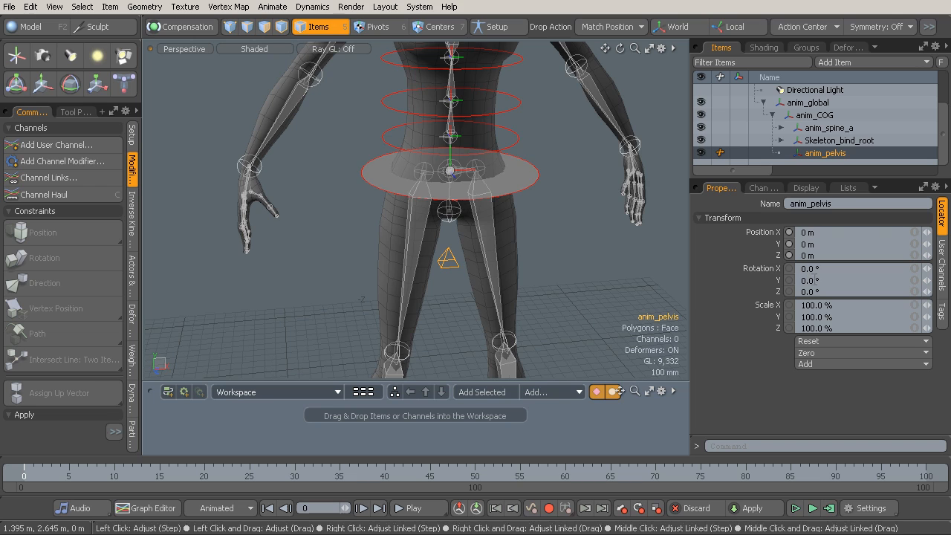
{"action": "left_click_drag", "start_coordinate": [534, 269], "coordinate": [641, 235], "text": "alt"}
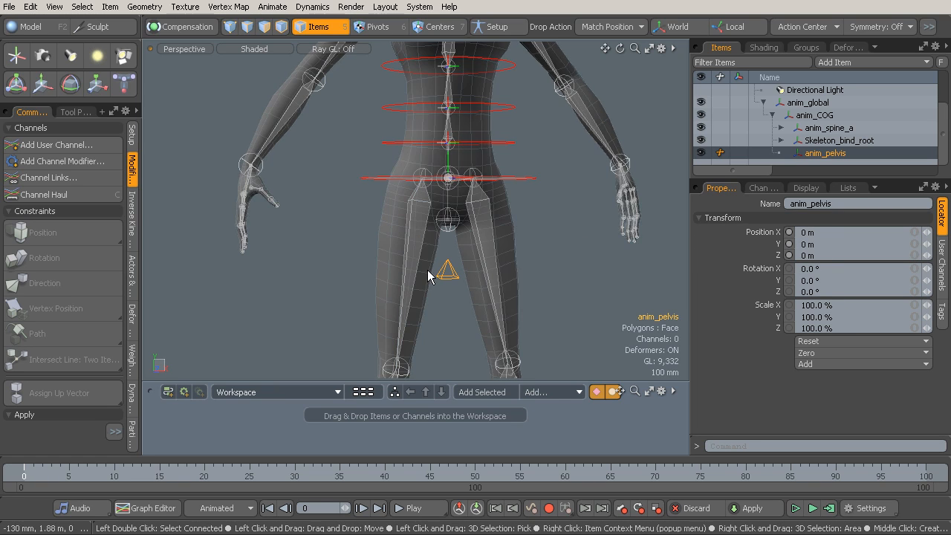
{"action": "left_click_drag", "start_coordinate": [485, 190], "coordinate": [510, 259], "text": "alt"}
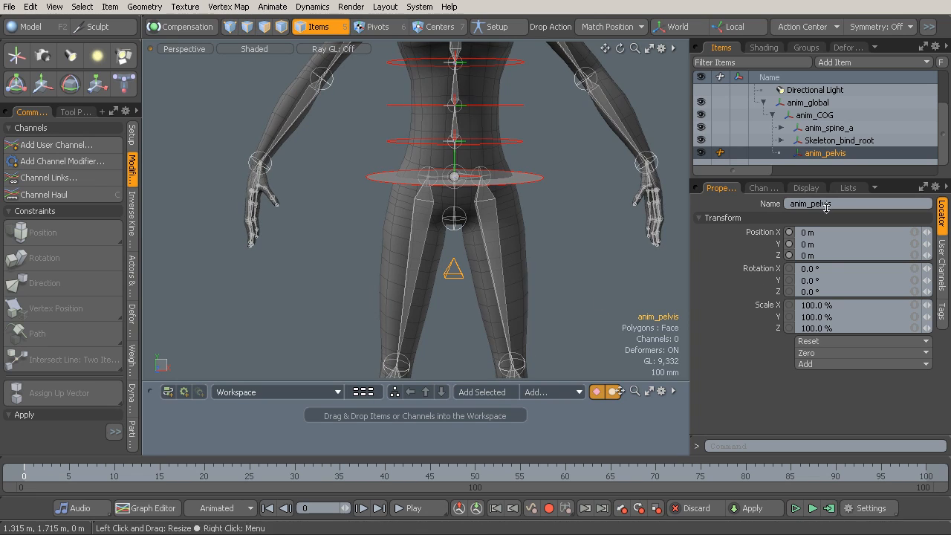
{"action": "left_click_drag", "start_coordinate": [549, 262], "coordinate": [480, 246], "text": "alt"}
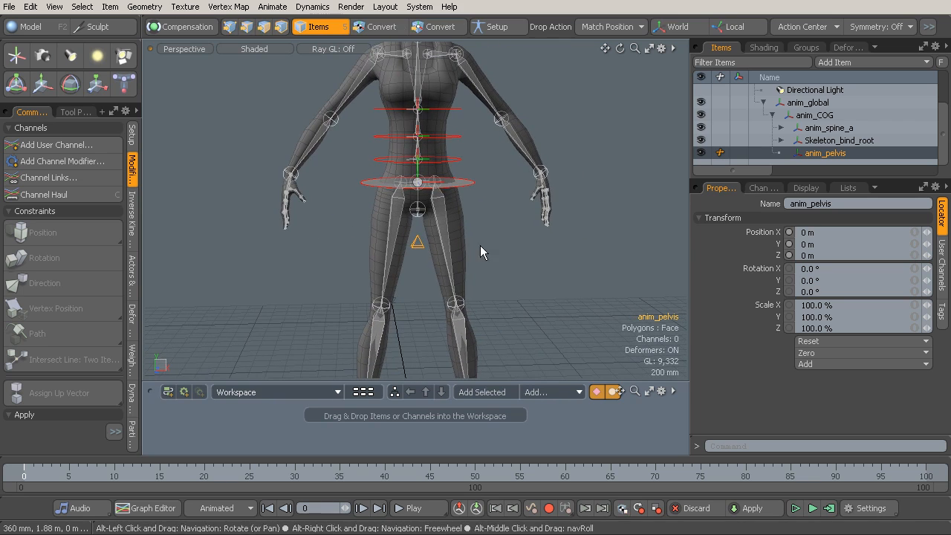
Step: With nothing selected, add a new locator named locDrv_pelvis to the scene
{"action": "left_click", "coordinate": [508, 245]}
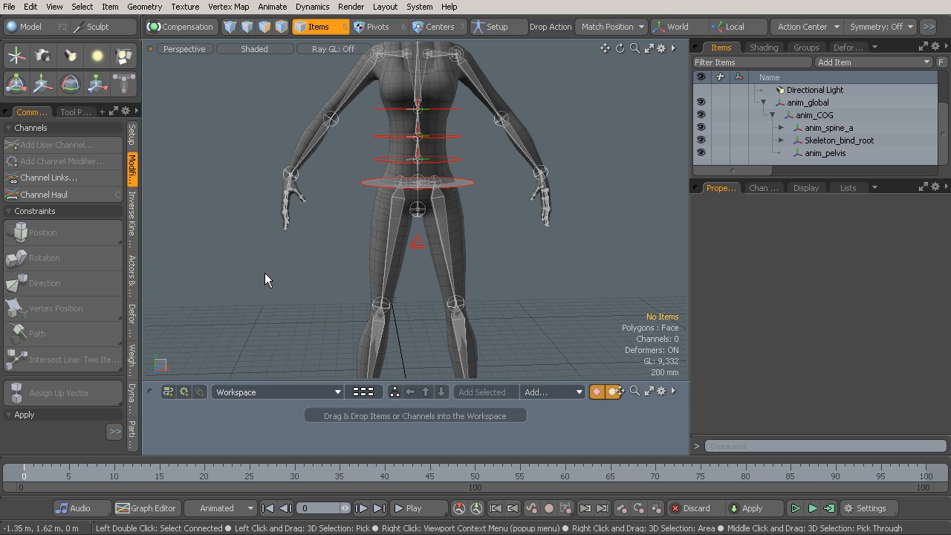
{"action": "mouse_move", "coordinate": [484, 248]}
{"action": "left_mouse_down", "text": "alt"}
{"action": "mouse_move", "coordinate": [514, 242]}
{"action": "mouse_move", "coordinate": [474, 249]}
{"action": "left_mouse_up", "text": "alt"}
{"action": "left_click_drag", "start_coordinate": [475, 249], "coordinate": [499, 255], "text": "alt"}
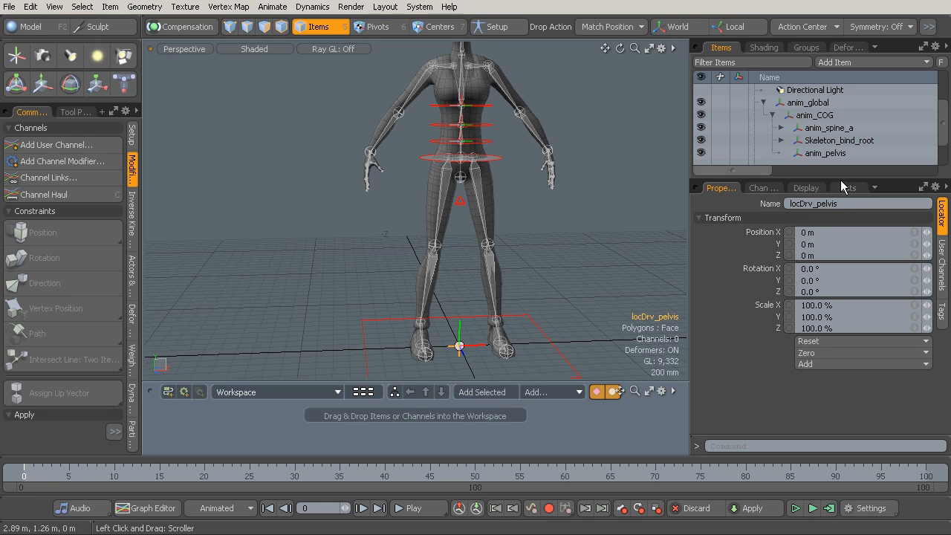
{"action": "scroll", "coordinate": [941, 153], "scroll_direction": "down", "scroll_amount": 1}
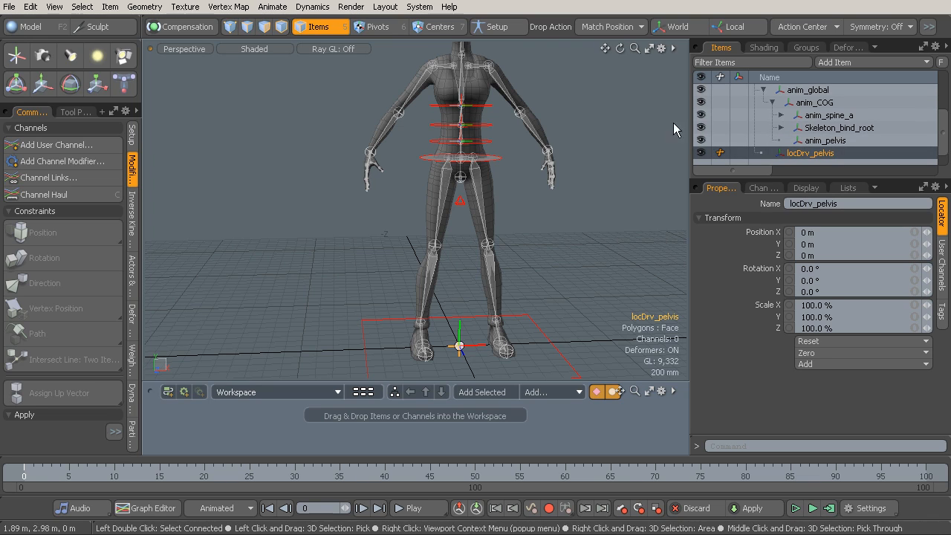
Step: Set the drop action to Match and match locDrv_pelvis to the pelvis joint's position and rotation
{"action": "left_click", "coordinate": [604, 29]}
{"action": "left_click", "coordinate": [603, 20]}
{"action": "left_click_drag", "start_coordinate": [571, 157], "coordinate": [570, 207], "text": "alt"}
{"action": "left_click_drag", "start_coordinate": [513, 162], "coordinate": [584, 223], "text": "alt+shift"}
{"action": "left_click_drag", "start_coordinate": [809, 153], "coordinate": [452, 205]}
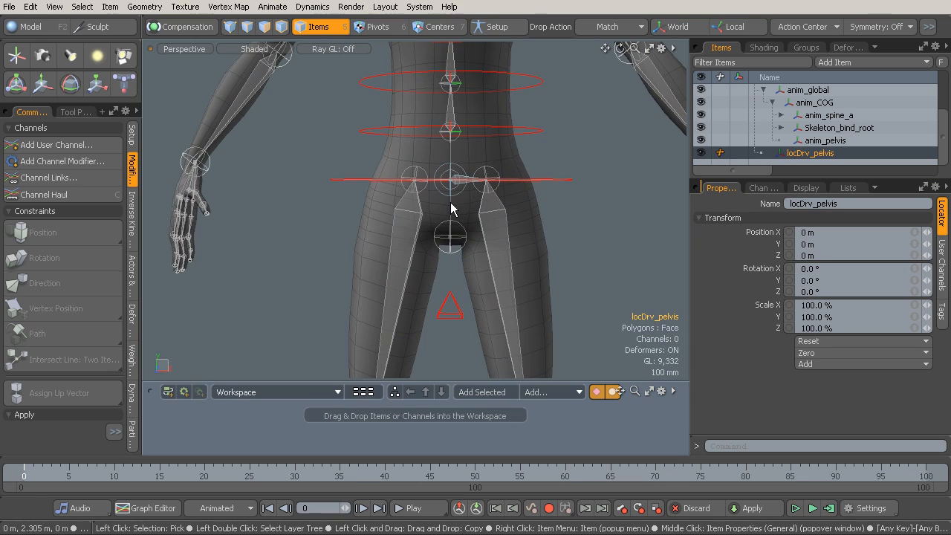
{"action": "mouse_move", "coordinate": [450, 210]}
{"action": "left_mouse_down", "text": "ctrl+alt"}
{"action": "mouse_move", "coordinate": [444, 228]}
{"action": "mouse_move", "coordinate": [444, 202]}
{"action": "left_mouse_up", "text": "ctrl+alt"}
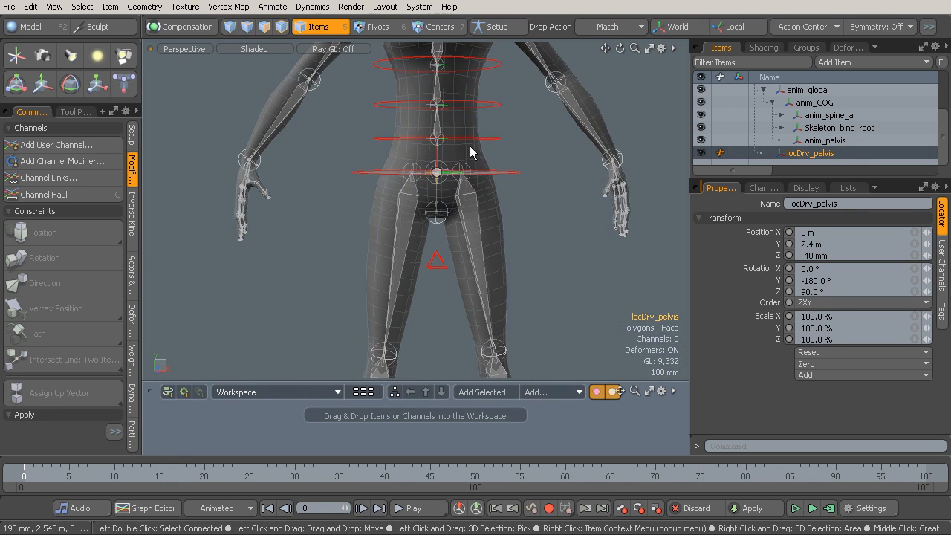
Step: Enter Setup mode and add a rotation constraint that makes Skeleton_bind_pelvis follow locDrv_pelvis
{"action": "left_click", "coordinate": [498, 35]}
{"action": "left_click_drag", "start_coordinate": [535, 142], "coordinate": [499, 217], "text": "ctrl+alt"}
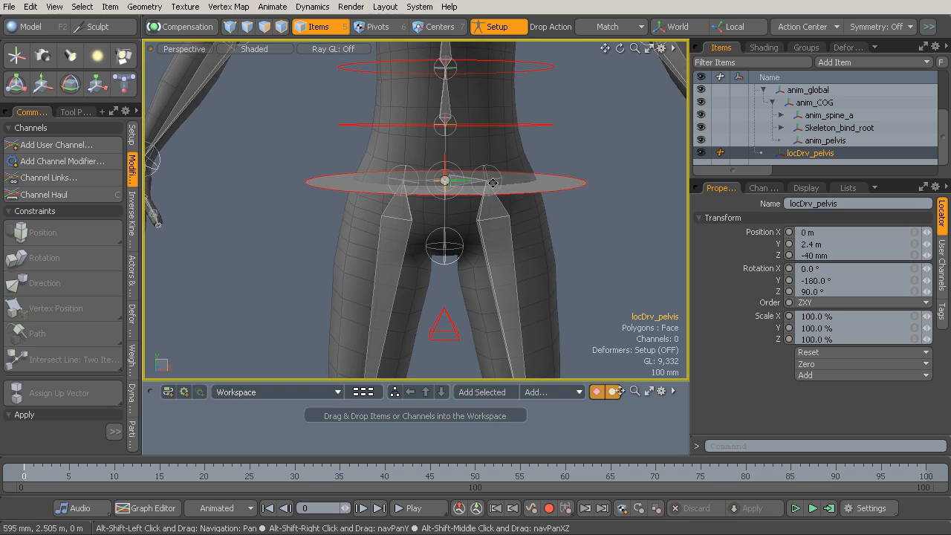
{"action": "left_click", "coordinate": [445, 213]}
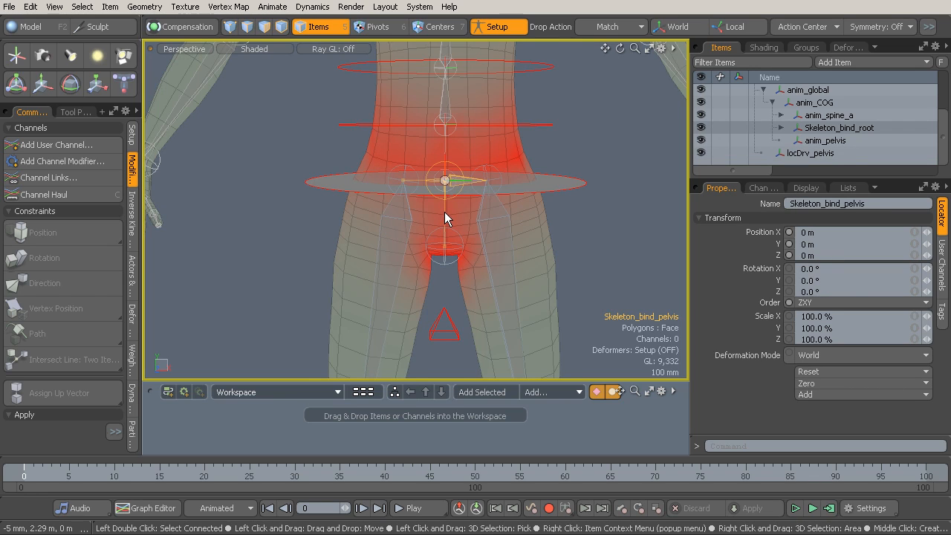
{"action": "left_click", "coordinate": [835, 154], "text": "ctrl"}
{"action": "left_click", "coordinate": [822, 154], "text": "ctrl"}
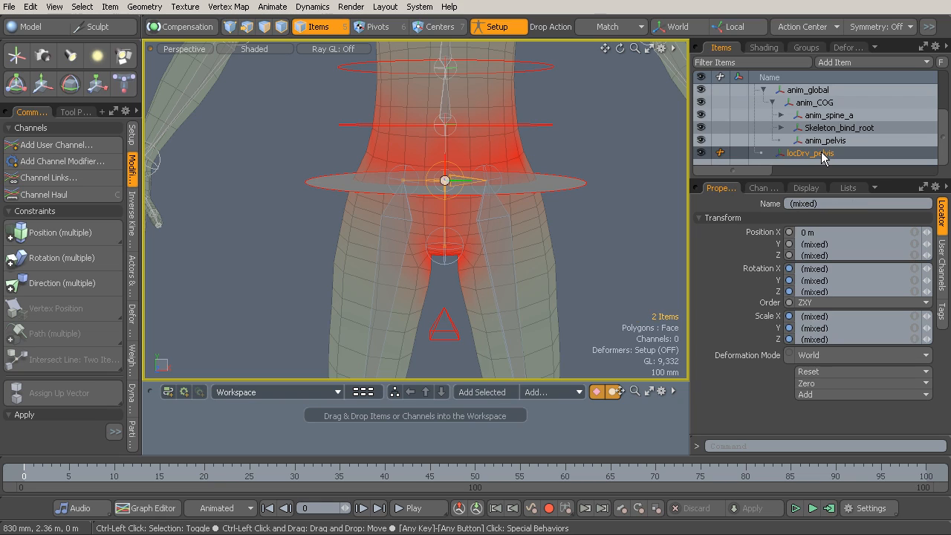
{"action": "left_click", "coordinate": [54, 259]}
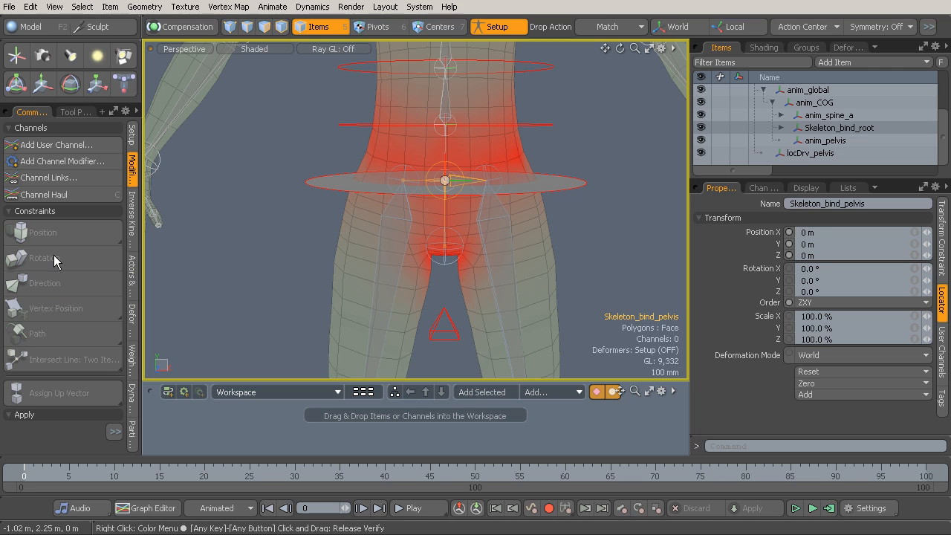
Step: Add a position constraint from Skeleton_bind_pelvis to locDrv_pelvis
{"action": "left_click", "coordinate": [825, 153], "text": "ctrl"}
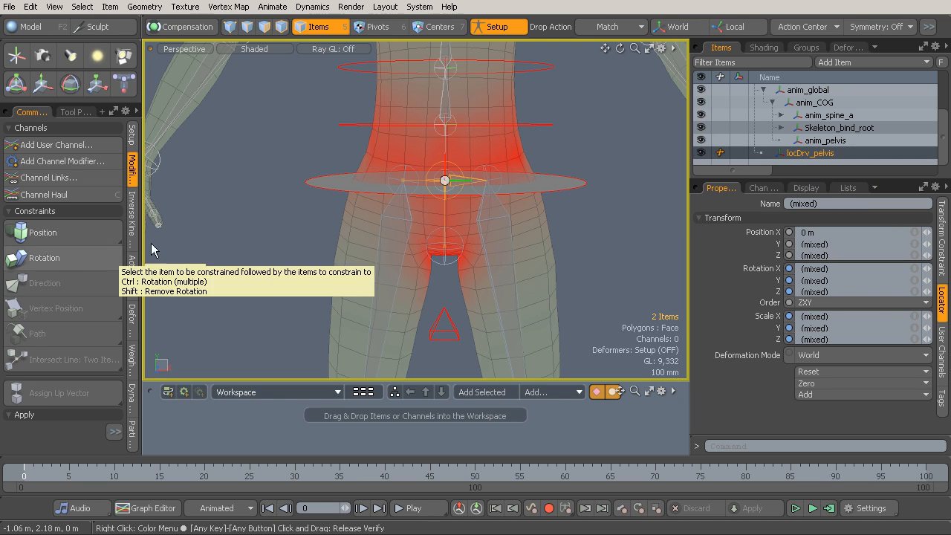
{"action": "left_click", "coordinate": [43, 237]}
{"action": "left_click_drag", "start_coordinate": [440, 237], "coordinate": [516, 234], "text": "ctrl+alt"}
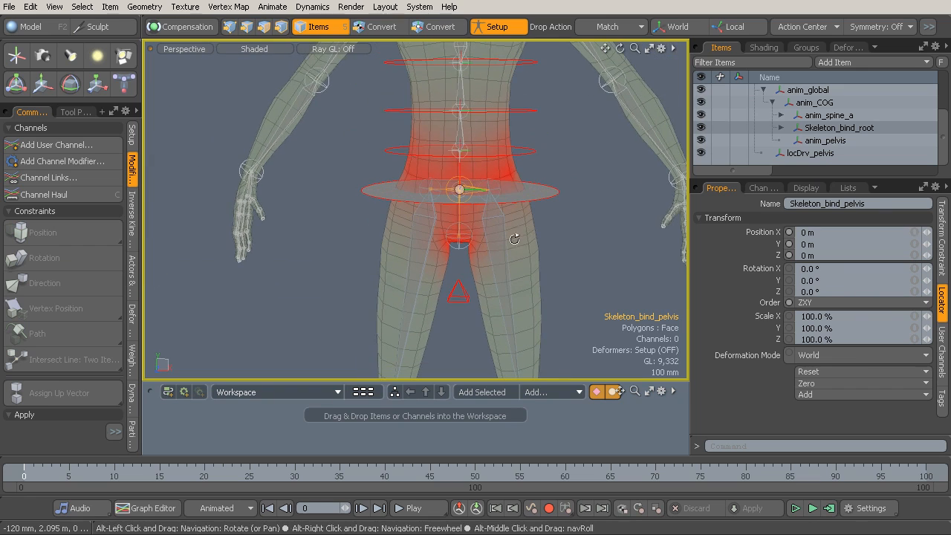
Step: Leave Setup mode, try moving locDrv_pelvis to test the pelvis constraints, and undo the move
{"action": "left_click", "coordinate": [811, 153]}
{"action": "left_click", "coordinate": [497, 27]}
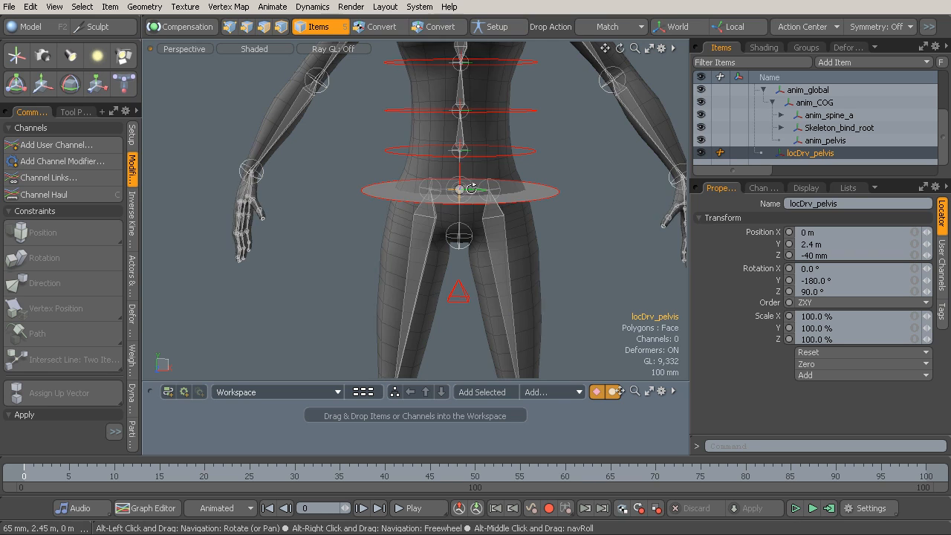
{"action": "key", "text": "w"}
{"action": "left_click_drag", "start_coordinate": [516, 139], "coordinate": [537, 170]}
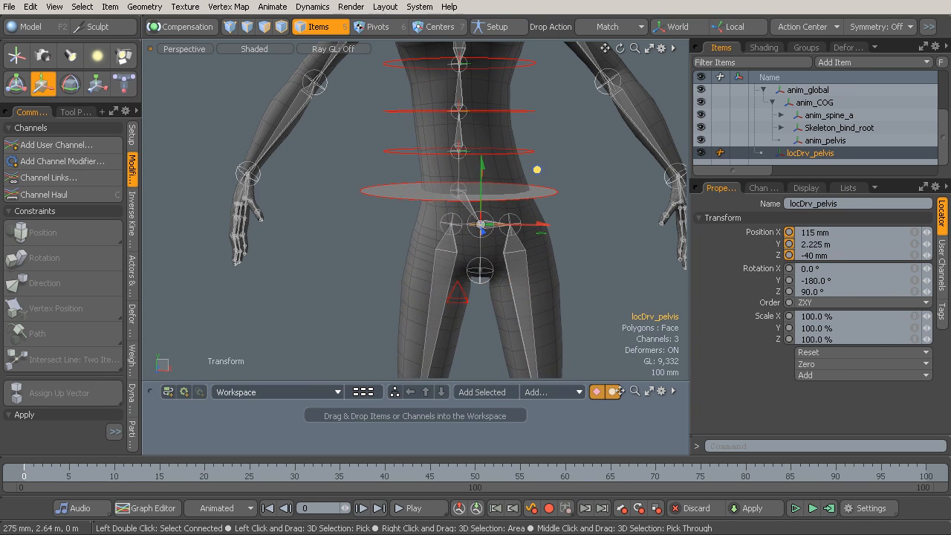
{"action": "key", "text": "ctrl+z"}
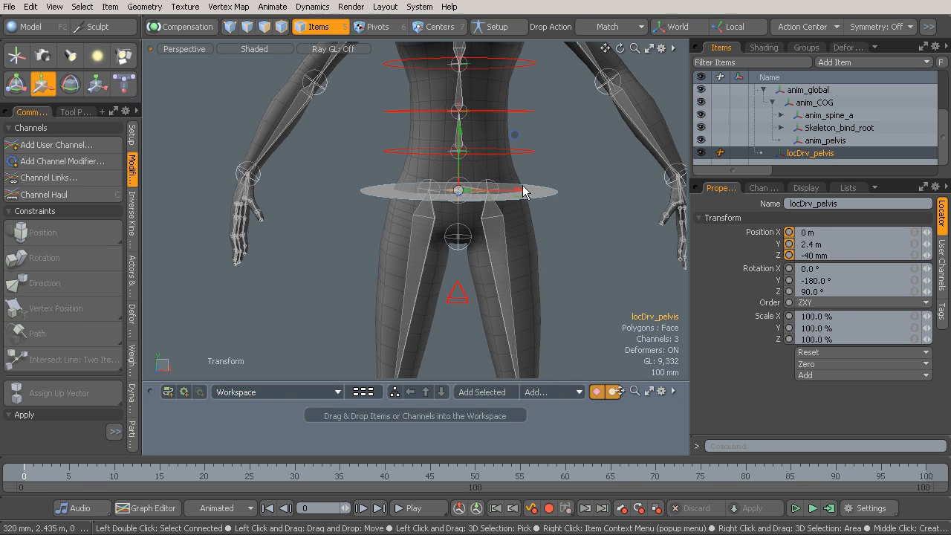
{"action": "left_click_drag", "start_coordinate": [524, 191], "coordinate": [527, 182], "text": "alt"}
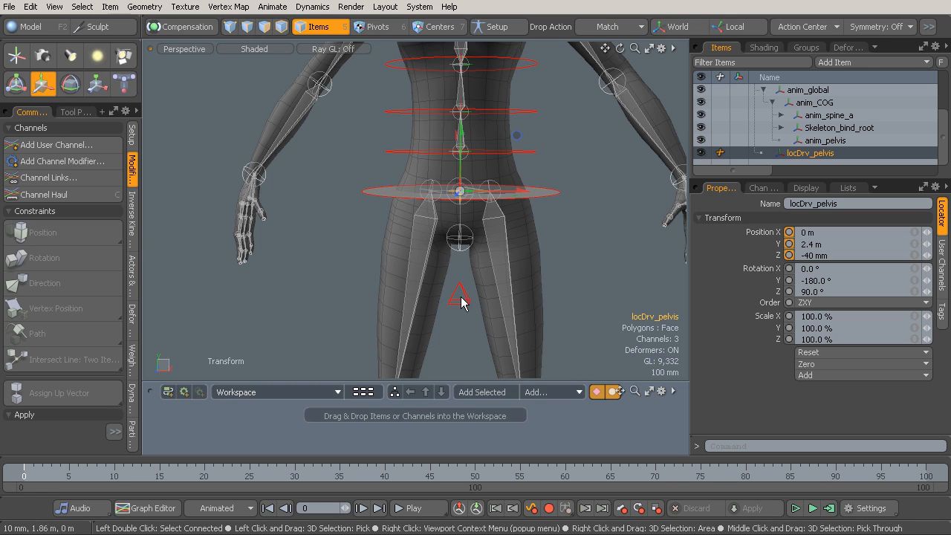
Step: In Setup mode, parent locDrv_pelvis to the anim_pelvis pyramid control, and leave Setup mode
{"action": "left_click", "coordinate": [499, 30]}
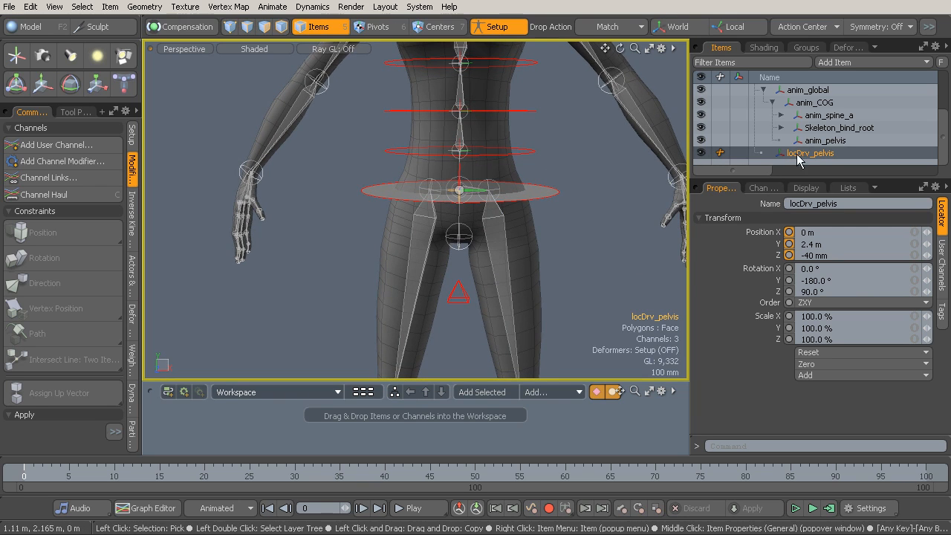
{"action": "left_click_drag", "start_coordinate": [506, 312], "coordinate": [482, 262], "text": "alt"}
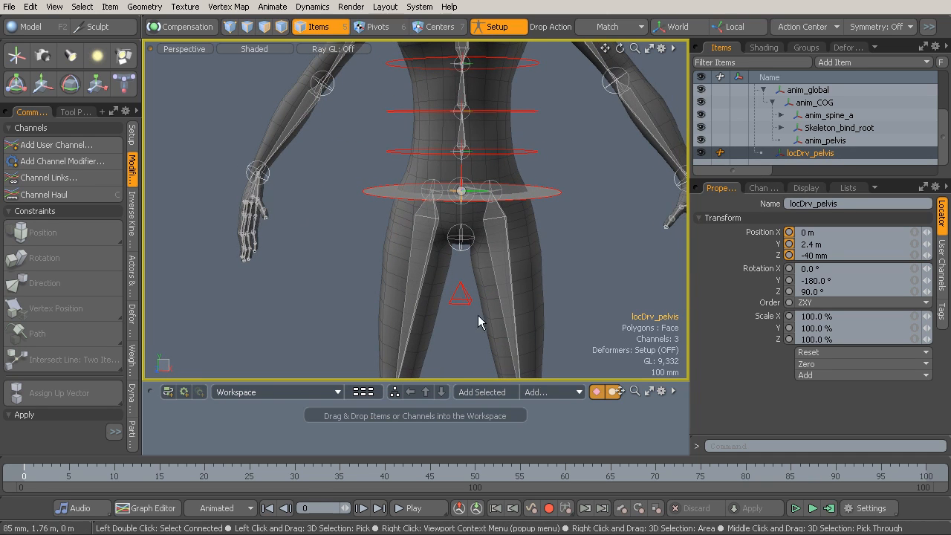
{"action": "left_click", "coordinate": [464, 298], "text": "shift"}
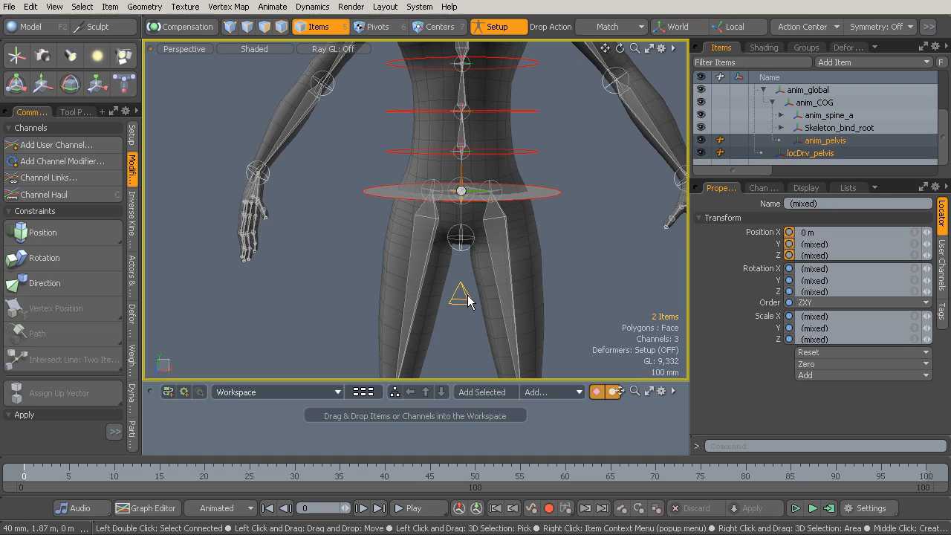
{"action": "key", "text": "p"}
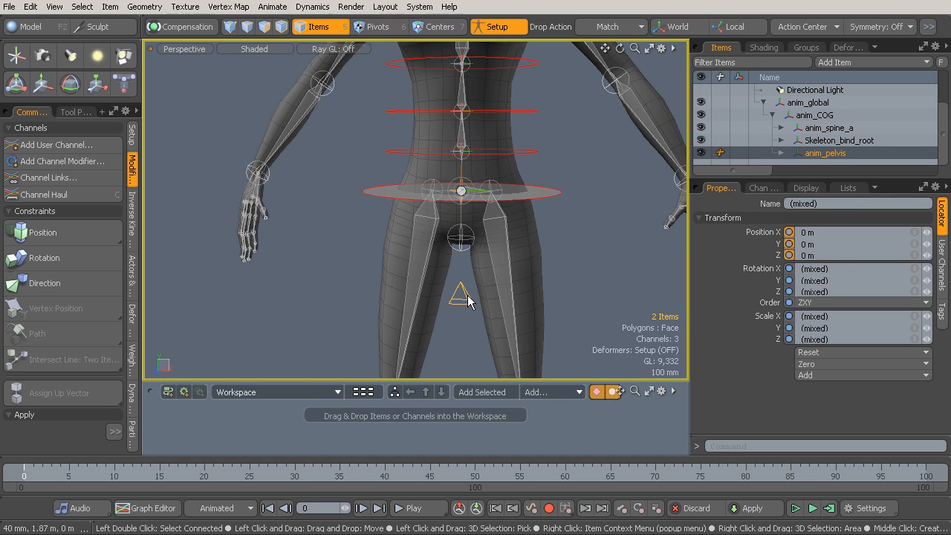
{"action": "left_click", "coordinate": [495, 28]}
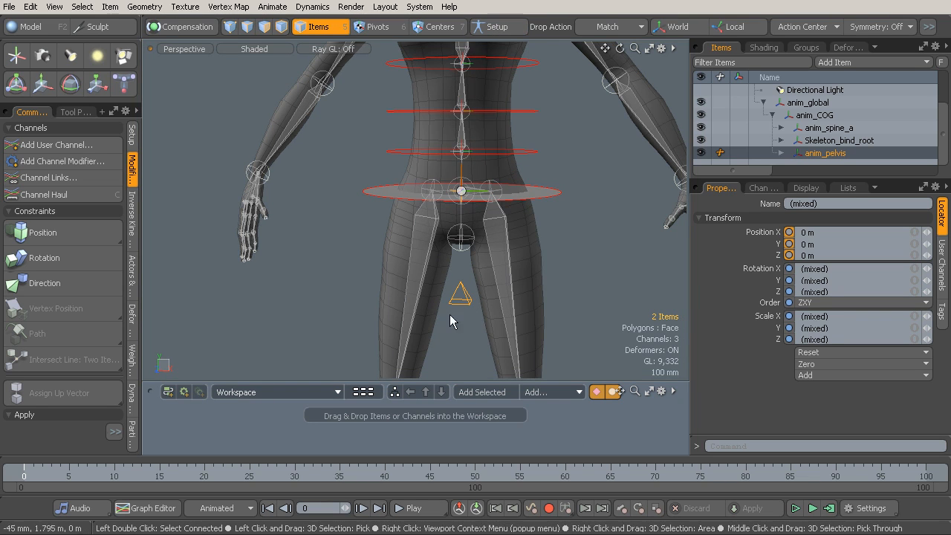
Step: Try rotating and moving the anim_pelvis control to test the pelvis rig, and undo both transforms
{"action": "left_click", "coordinate": [458, 293]}
{"action": "left_click_drag", "start_coordinate": [461, 296], "coordinate": [466, 300], "text": "alt"}
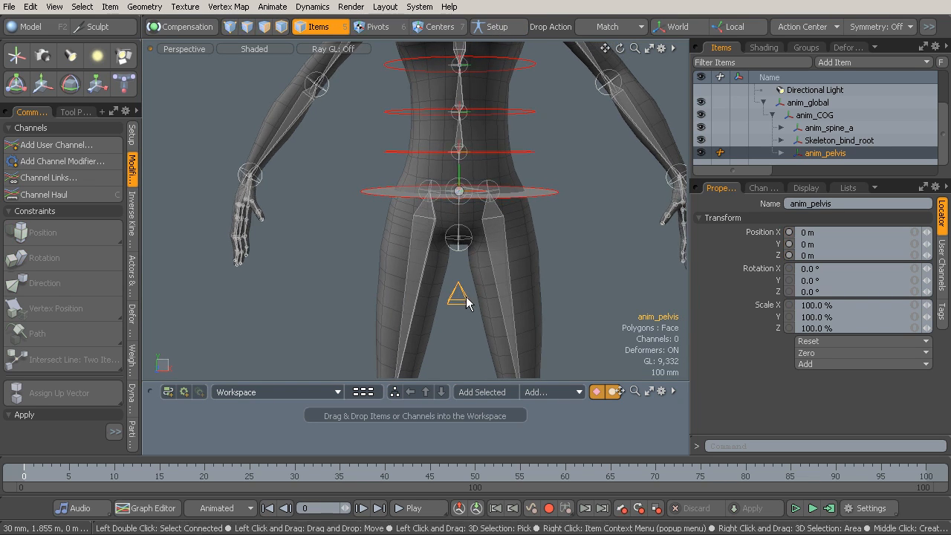
{"action": "key", "text": "e"}
{"action": "left_click_drag", "start_coordinate": [523, 214], "coordinate": [517, 155]}
{"action": "key", "text": "ctrl+z"}
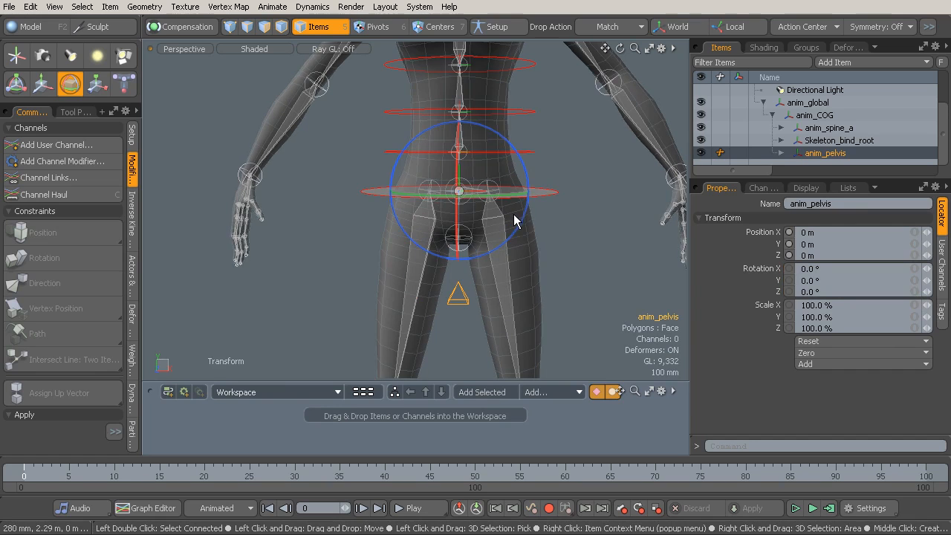
{"action": "key", "text": "w"}
{"action": "left_click_drag", "start_coordinate": [460, 192], "coordinate": [409, 233]}
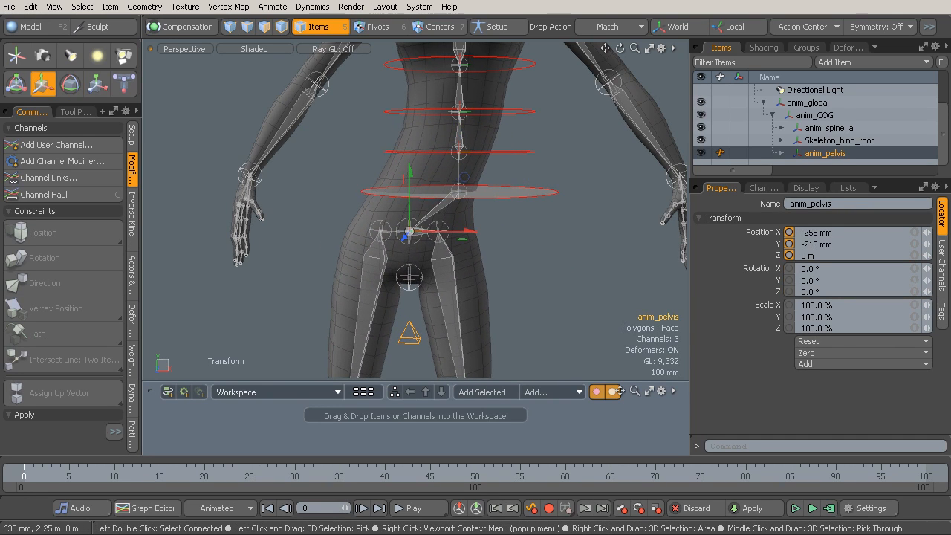
{"action": "key", "text": "ctrl+z"}
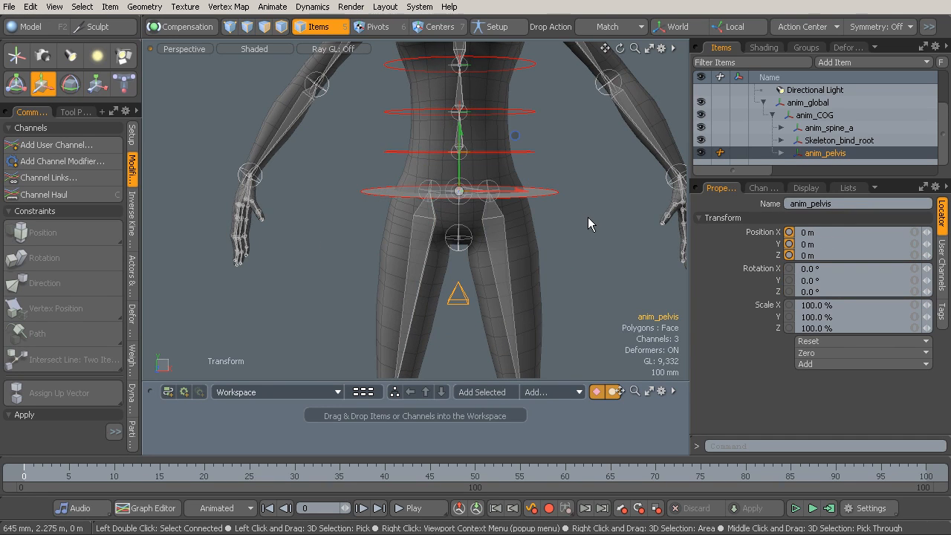
{"action": "key", "text": "space"}
Step: Add the anim_pelvis control's Scale X, Y and Z channels to the channel_lock group
{"action": "left_click", "coordinate": [457, 319]}
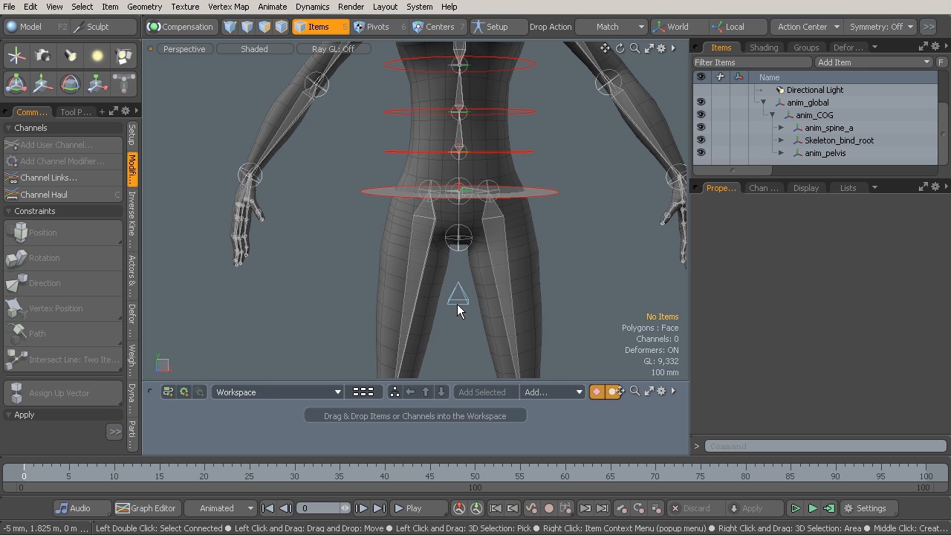
{"action": "left_click", "coordinate": [457, 296]}
{"action": "left_click_drag", "start_coordinate": [457, 297], "coordinate": [523, 313], "text": "alt"}
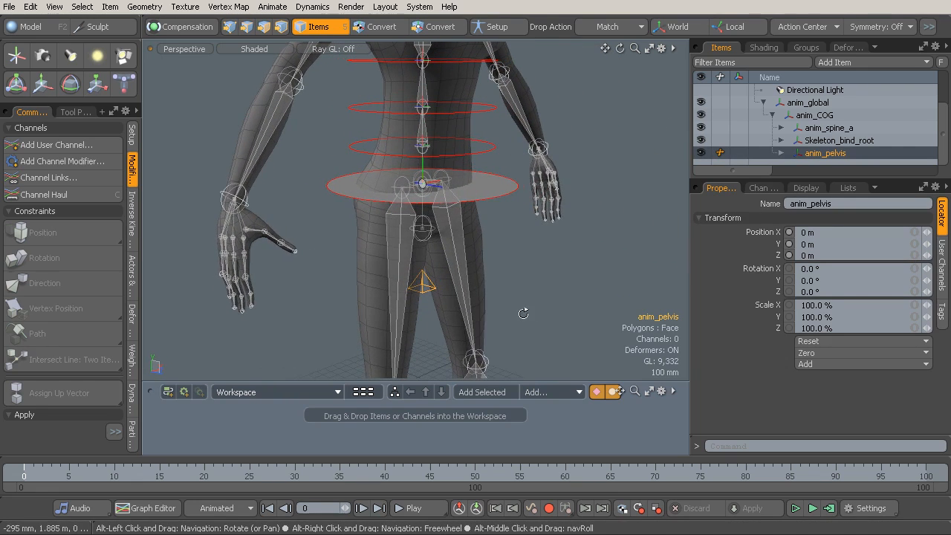
{"action": "left_click_drag", "start_coordinate": [575, 277], "coordinate": [504, 266], "text": "alt"}
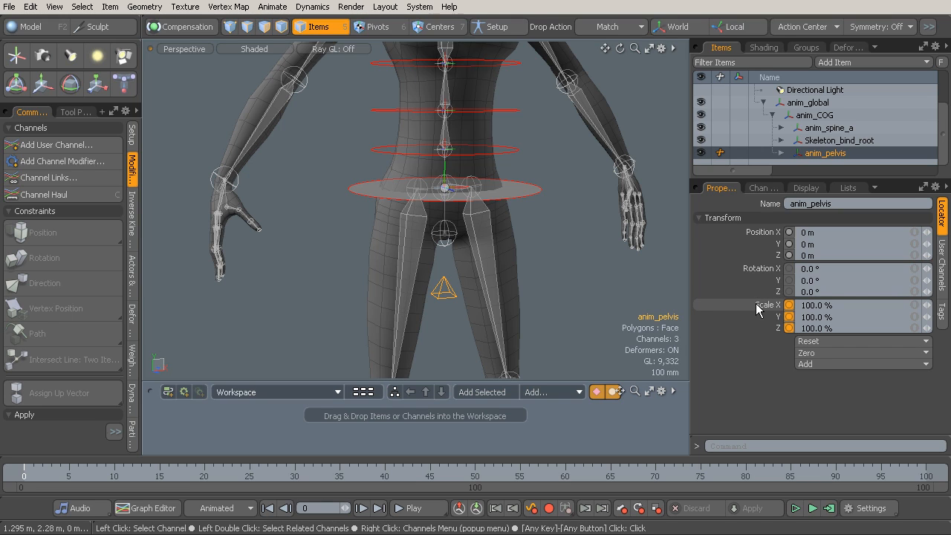
{"action": "left_click", "coordinate": [806, 47]}
{"action": "left_click_drag", "start_coordinate": [943, 137], "coordinate": [942, 108]}
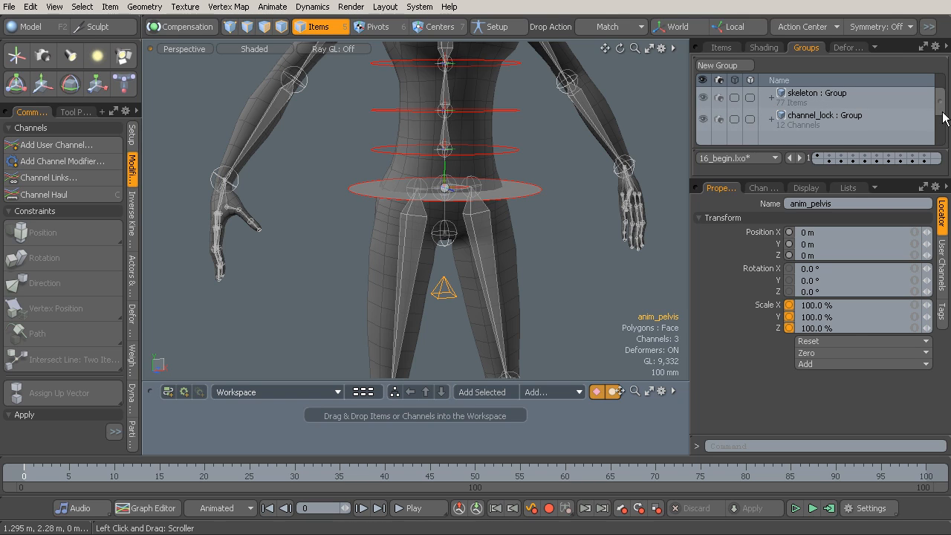
{"action": "left_click", "coordinate": [870, 117]}
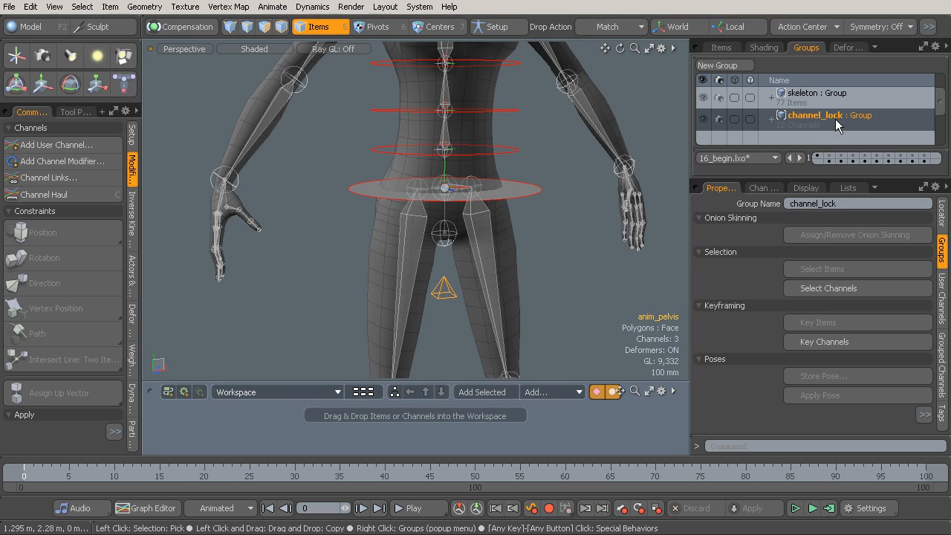
{"action": "right_click", "coordinate": [837, 121]}
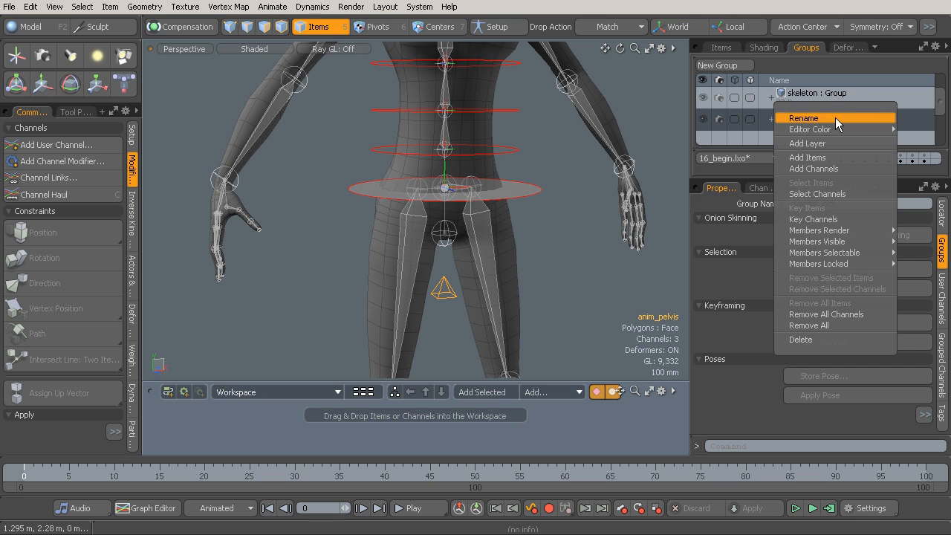
{"action": "left_click", "coordinate": [840, 166]}
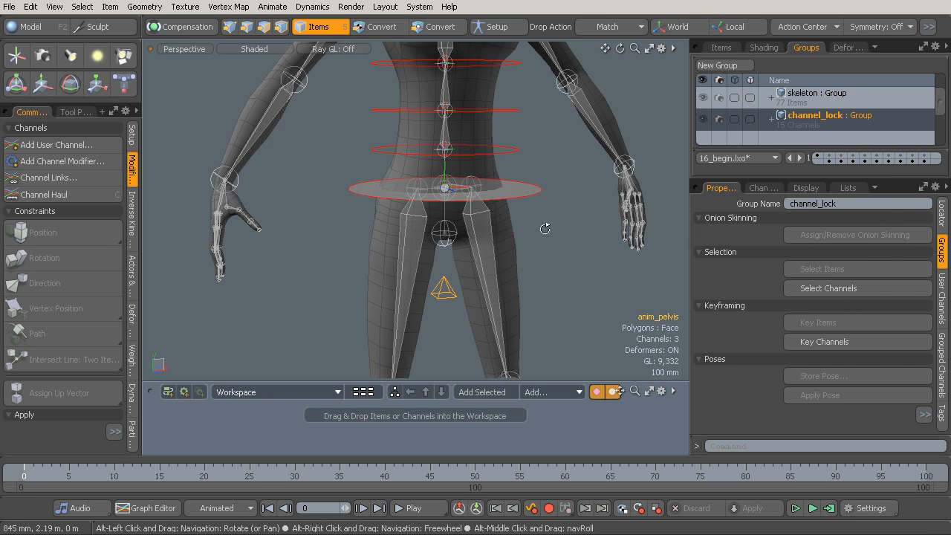
Step: Reselect anim_pelvis and activate the Scale tool to check the lock on its scale channels
{"action": "left_click_drag", "start_coordinate": [453, 257], "coordinate": [469, 257], "text": "alt"}
{"action": "left_click", "coordinate": [455, 290]}
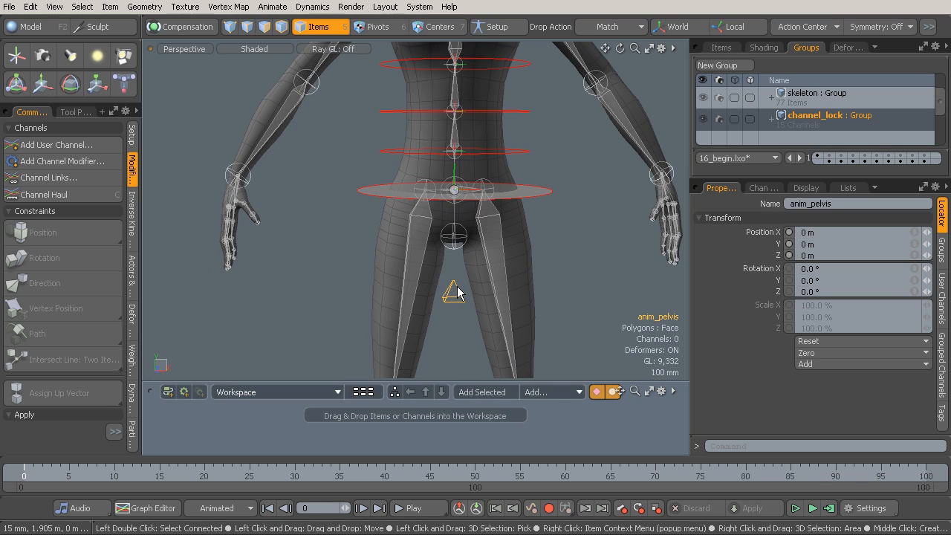
{"action": "key", "text": "y"}
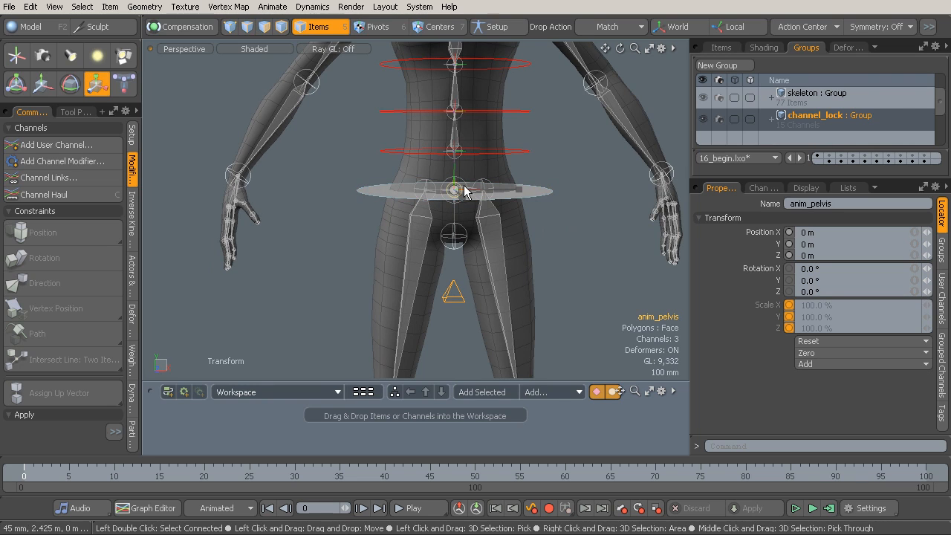
{"action": "left_click_drag", "start_coordinate": [436, 272], "coordinate": [527, 291], "text": "alt"}
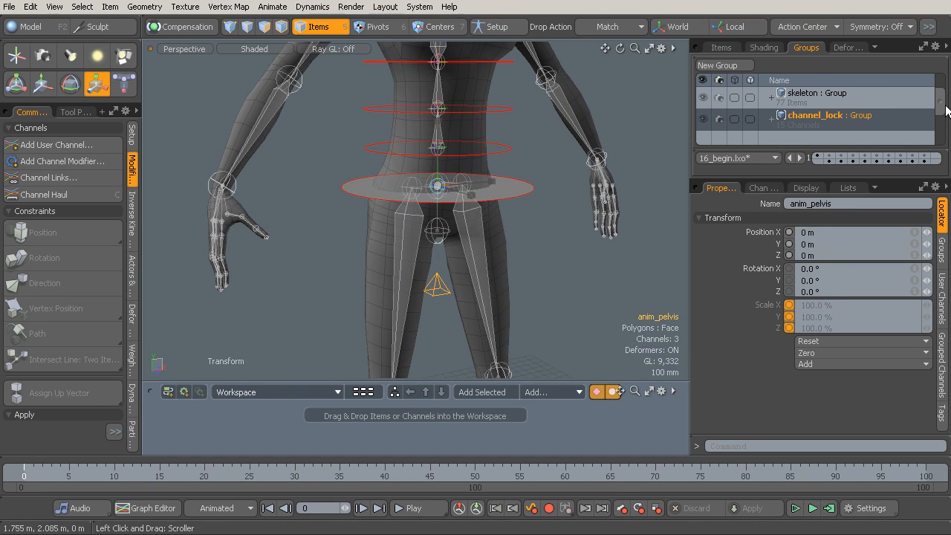
Step: Add the anim_pelvis item to the controls group
{"action": "scroll", "coordinate": [936, 128], "scroll_direction": "down", "scroll_amount": 2}
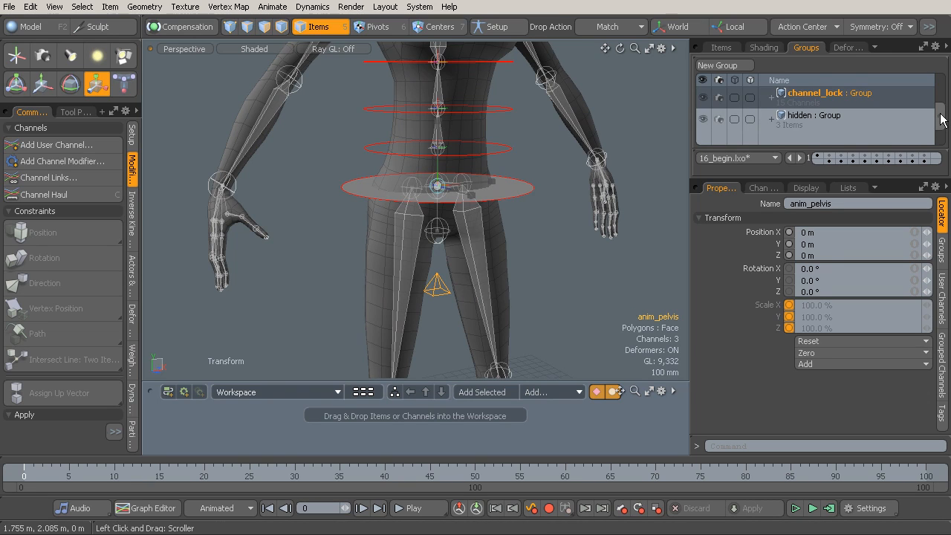
{"action": "scroll", "coordinate": [943, 123], "scroll_direction": "down", "scroll_amount": 1}
{"action": "left_click", "coordinate": [854, 118]}
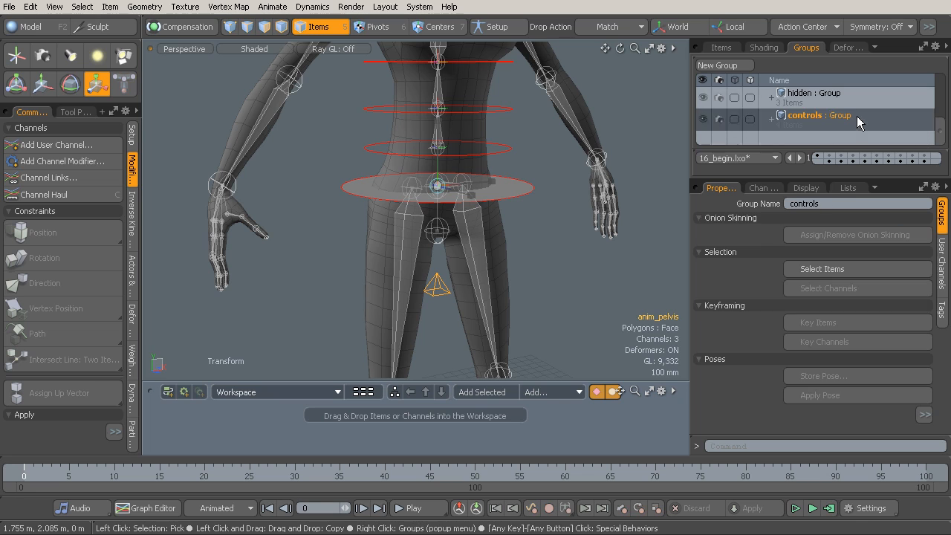
{"action": "left_click", "coordinate": [443, 292]}
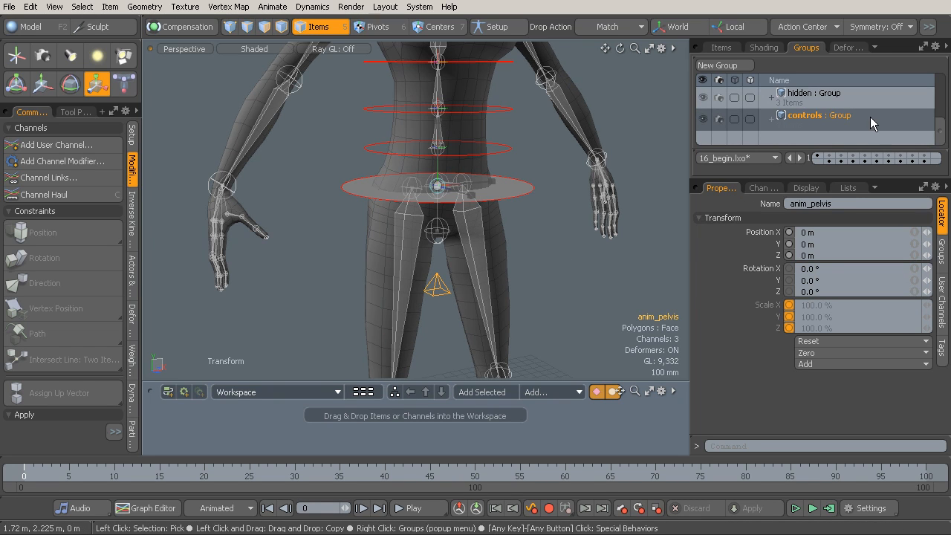
{"action": "mouse_move", "coordinate": [941, 129]}
{"action": "left_mouse_down"}
{"action": "mouse_move", "coordinate": [938, 98]}
{"action": "mouse_move", "coordinate": [936, 145]}
{"action": "left_mouse_up"}
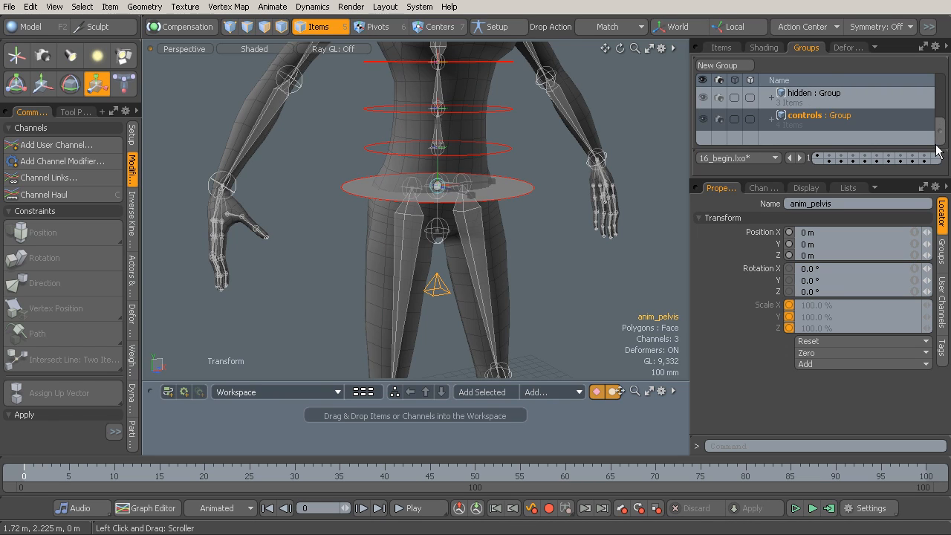
{"action": "right_click", "coordinate": [859, 121]}
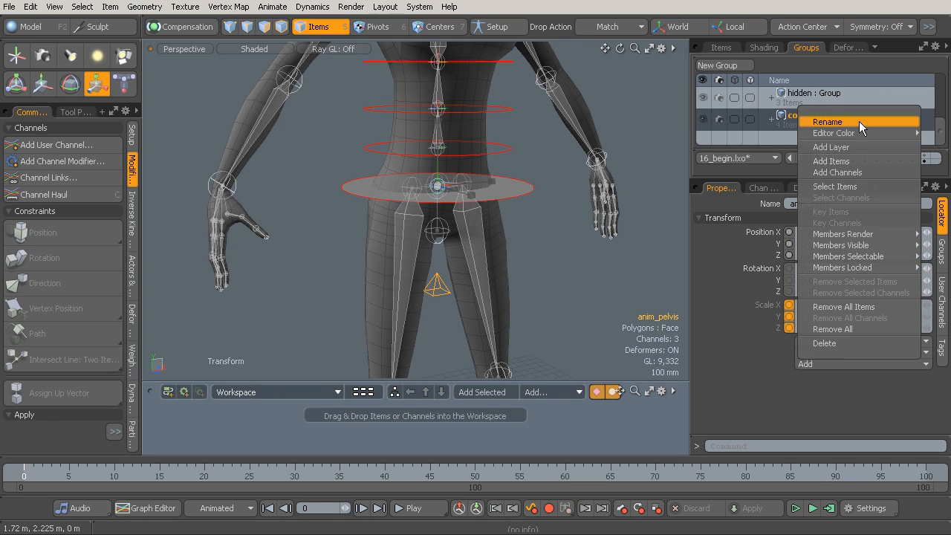
{"action": "left_click", "coordinate": [861, 162]}
Step: Expand the controls group, check its member items for anim_pelvis, and collapse the group again
{"action": "left_click", "coordinate": [773, 119]}
{"action": "scroll", "coordinate": [830, 139], "scroll_direction": "down", "scroll_amount": 1}
{"action": "scroll", "coordinate": [826, 138], "scroll_direction": "down", "scroll_amount": 1}
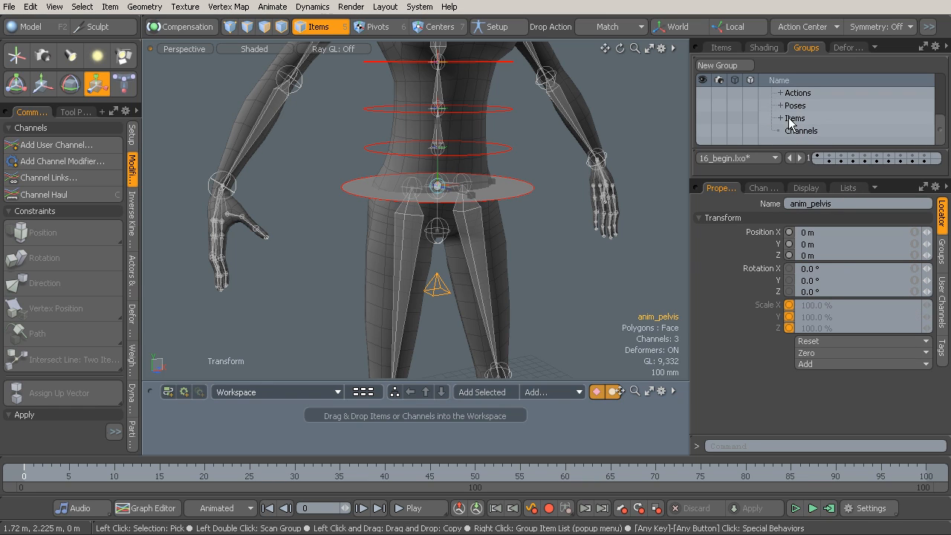
{"action": "left_click", "coordinate": [780, 118]}
{"action": "scroll", "coordinate": [818, 116], "scroll_direction": "down", "scroll_amount": 3}
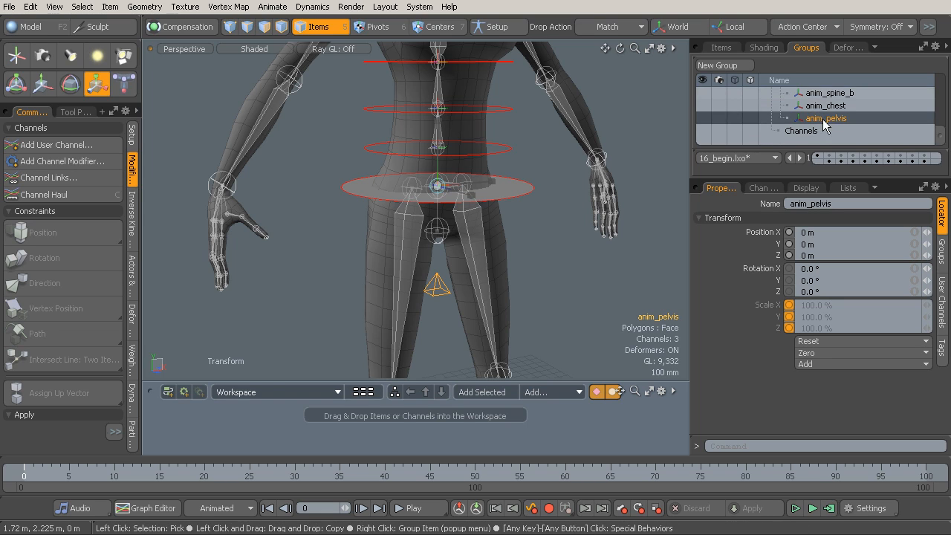
{"action": "scroll", "coordinate": [831, 111], "scroll_direction": "up", "scroll_amount": 3}
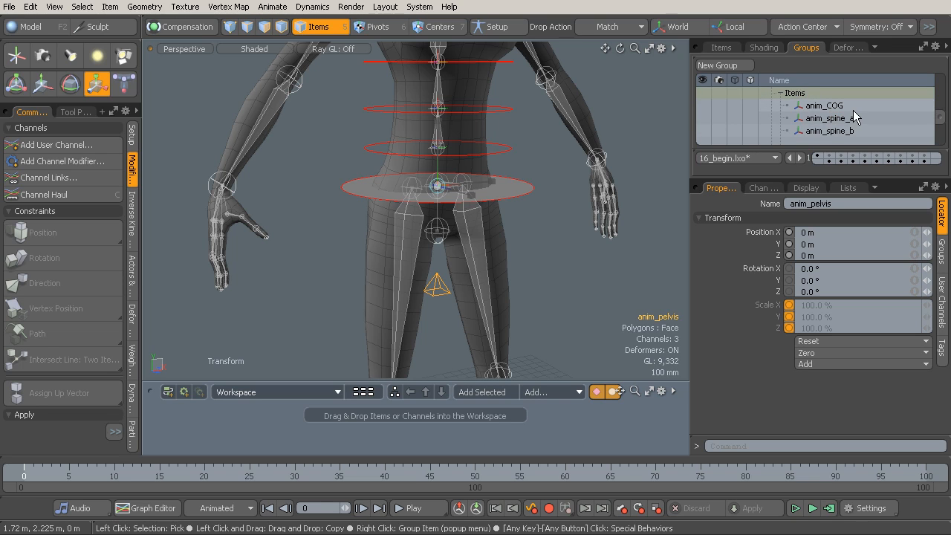
{"action": "scroll", "coordinate": [837, 113], "scroll_direction": "down", "scroll_amount": 3}
{"action": "scroll", "coordinate": [836, 116], "scroll_direction": "up", "scroll_amount": 6}
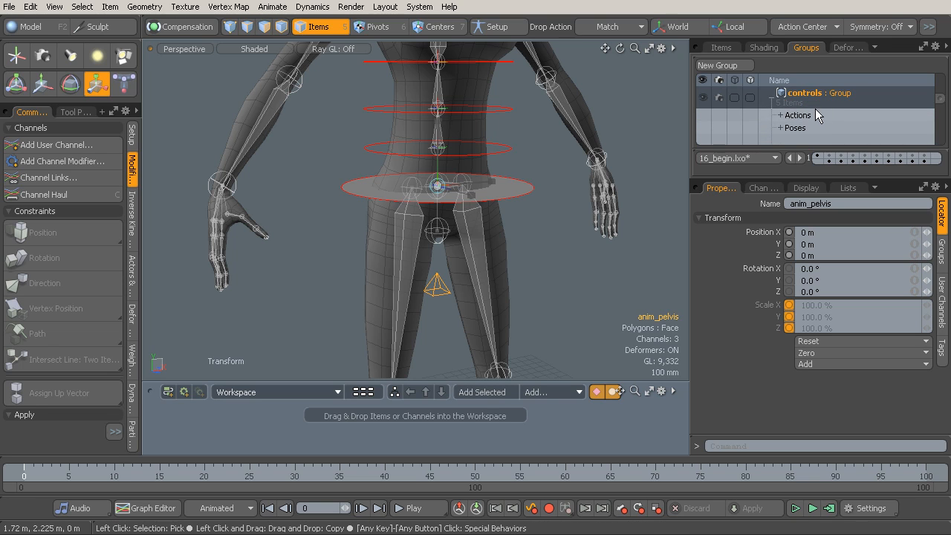
{"action": "left_click", "coordinate": [774, 102]}
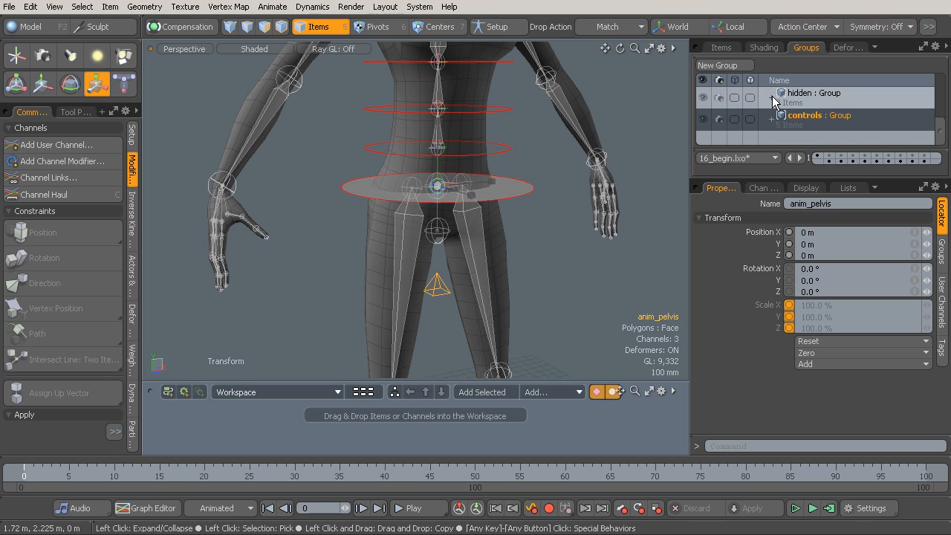
Step: Select the locDrv_pelvis locator at the hips and add it to the hidden group
{"action": "left_click_drag", "start_coordinate": [391, 196], "coordinate": [502, 207], "text": "alt"}
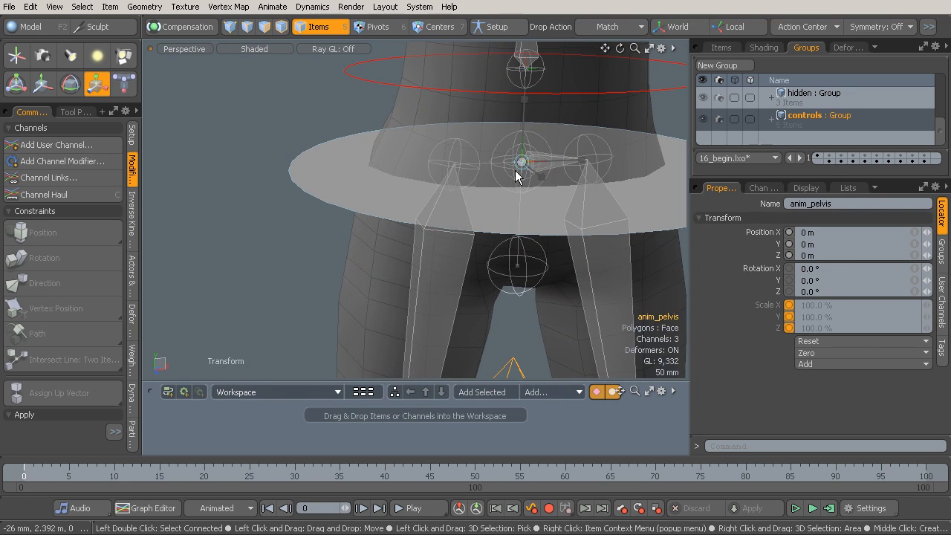
{"action": "left_click_drag", "start_coordinate": [569, 170], "coordinate": [468, 169], "text": "alt"}
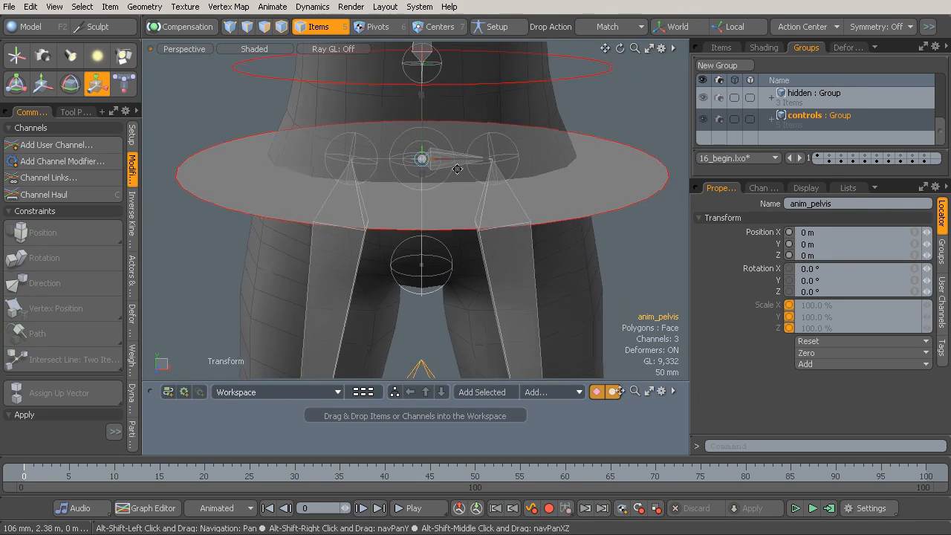
{"action": "left_click_drag", "start_coordinate": [457, 246], "coordinate": [449, 199], "text": "ctrl+alt"}
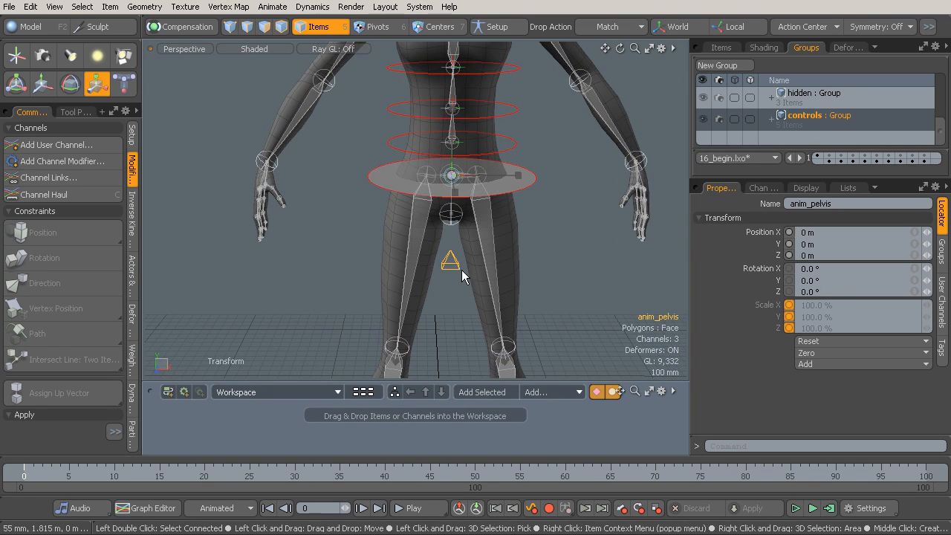
{"action": "left_click_drag", "start_coordinate": [453, 274], "coordinate": [444, 274], "text": "alt"}
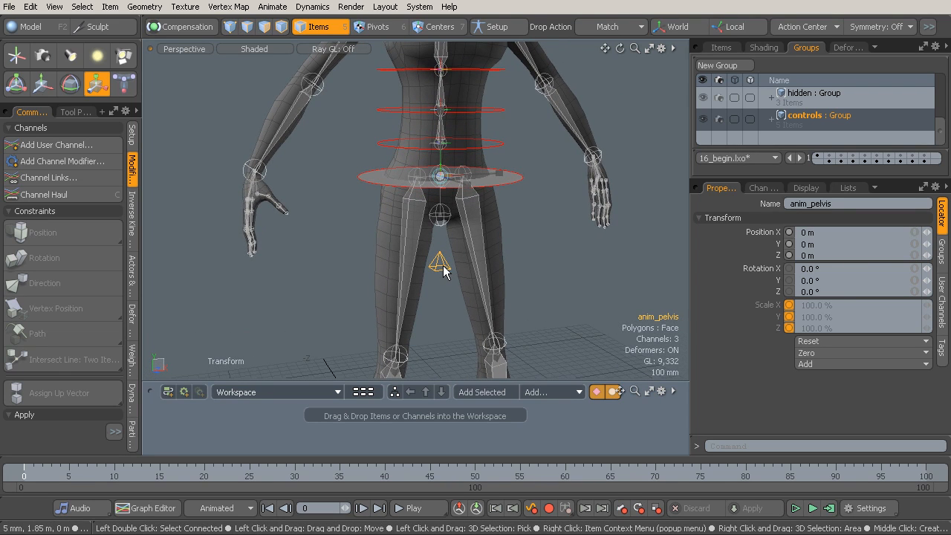
{"action": "left_click", "coordinate": [440, 263]}
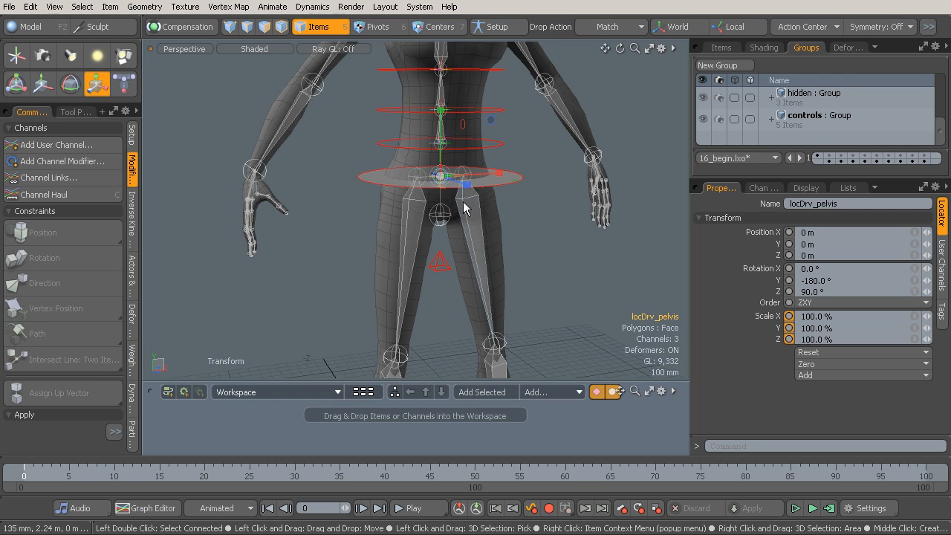
{"action": "left_click_drag", "start_coordinate": [943, 135], "coordinate": [939, 136]}
{"action": "left_click", "coordinate": [849, 91]}
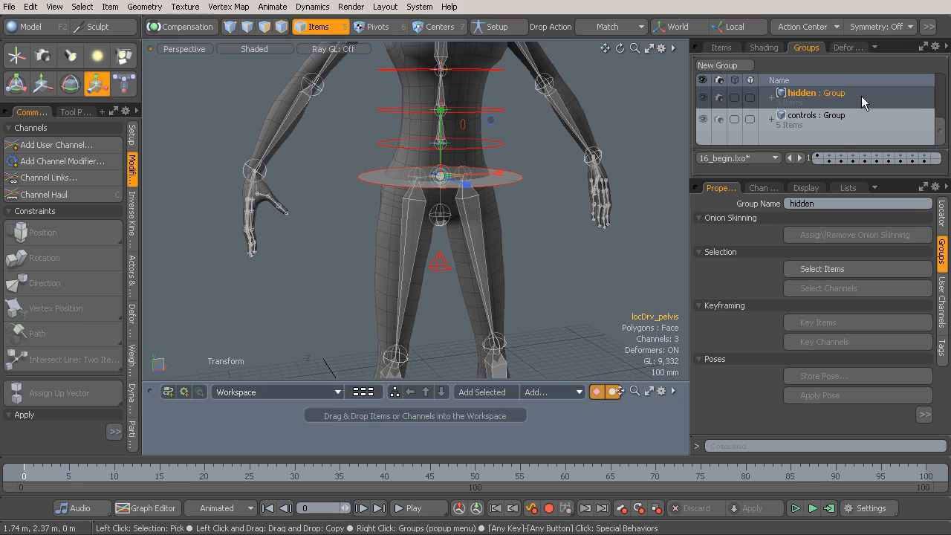
{"action": "right_click", "coordinate": [854, 96]}
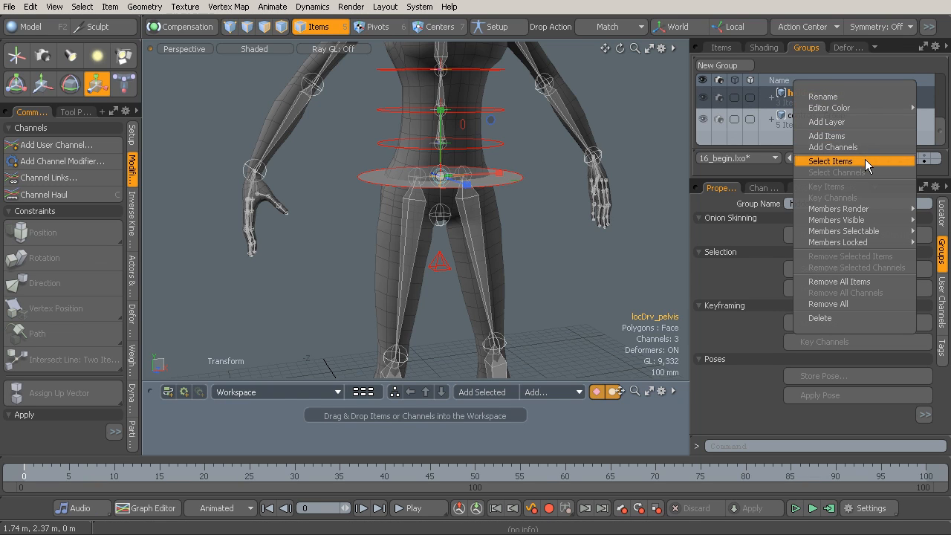
{"action": "left_click", "coordinate": [876, 138]}
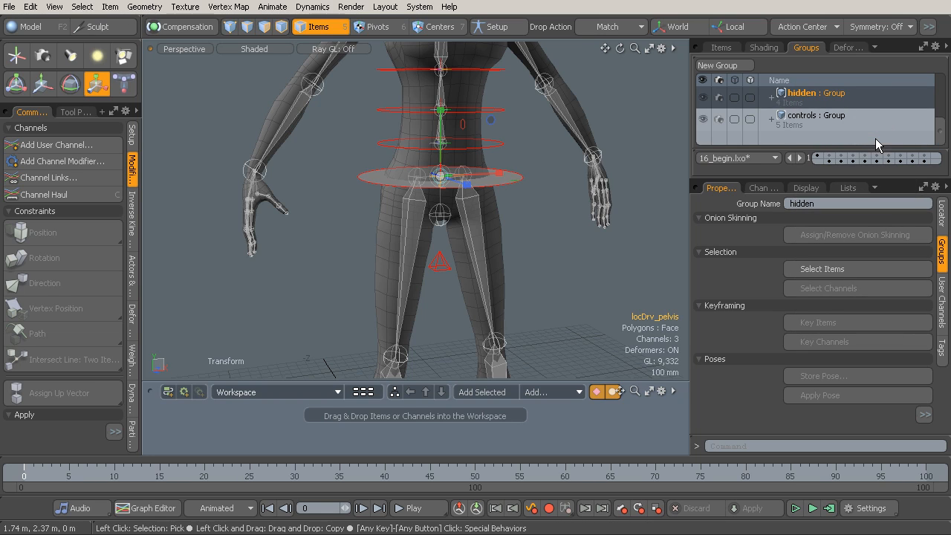
Step: Clear the selection, bring back the item list, and examine the full character rig from several angles
{"action": "left_click", "coordinate": [572, 233]}
{"action": "left_click_drag", "start_coordinate": [580, 222], "coordinate": [402, 228], "text": "alt"}
{"action": "left_click", "coordinate": [721, 46]}
{"action": "left_click_drag", "start_coordinate": [474, 230], "coordinate": [510, 181], "text": "alt"}
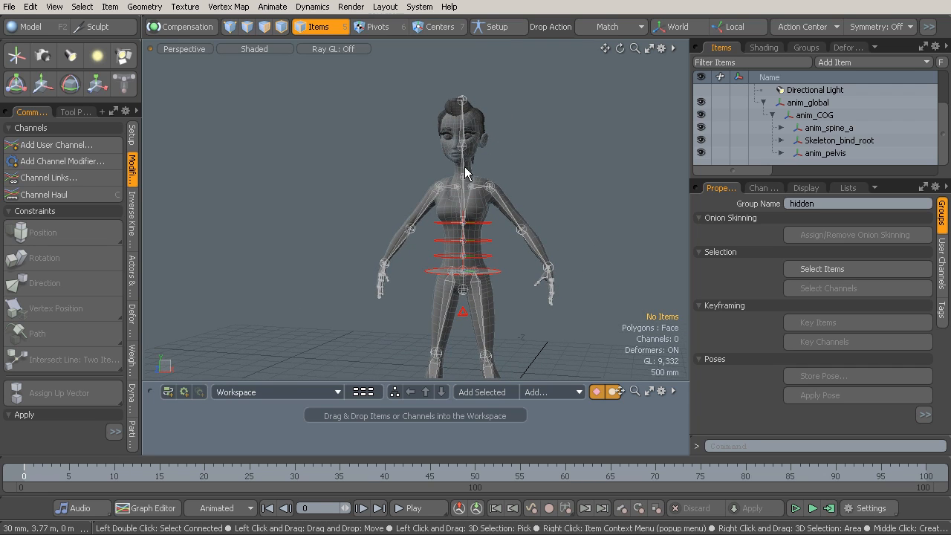
{"action": "left_click_drag", "start_coordinate": [460, 178], "coordinate": [493, 297], "text": "alt"}
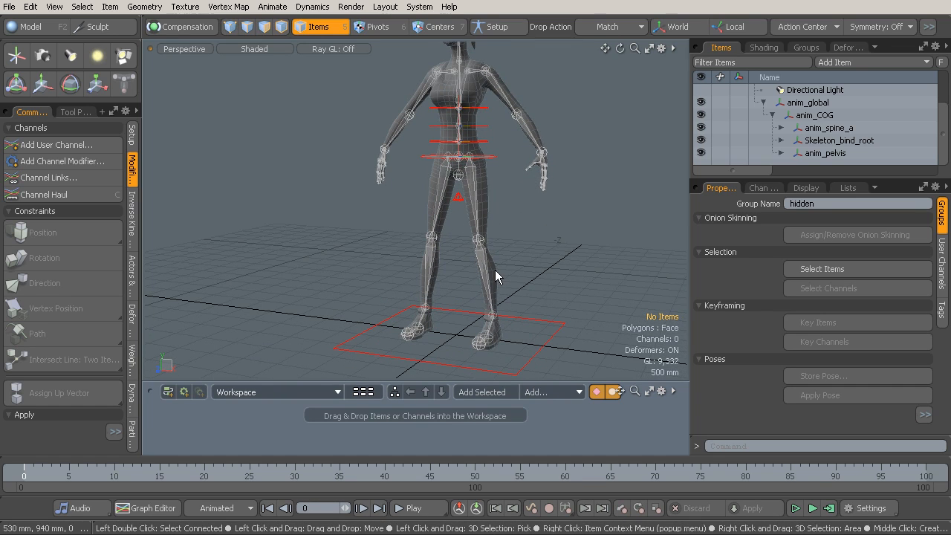
{"action": "left_click_drag", "start_coordinate": [496, 275], "coordinate": [449, 303], "text": "alt"}
{"action": "left_click_drag", "start_coordinate": [513, 291], "coordinate": [502, 204], "text": "alt"}
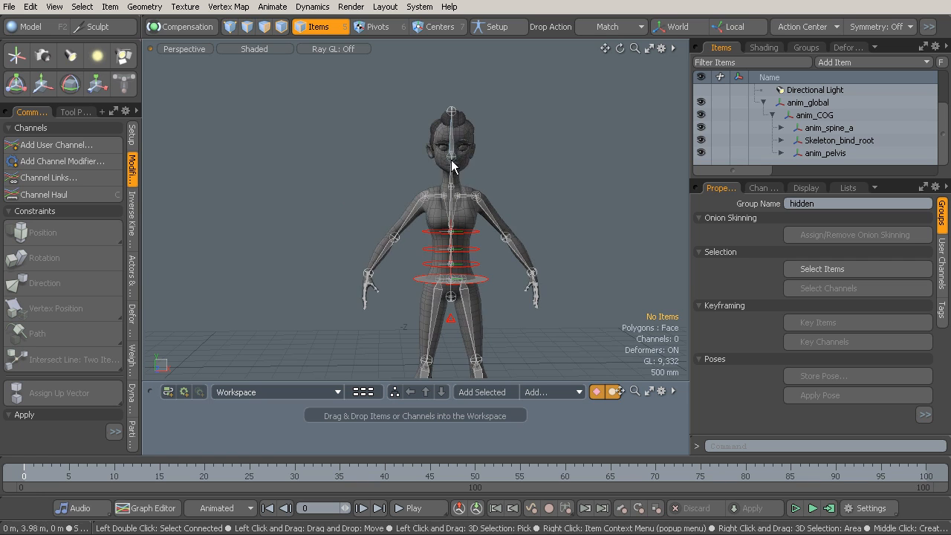
{"action": "left_click_drag", "start_coordinate": [446, 152], "coordinate": [429, 189], "text": "alt"}
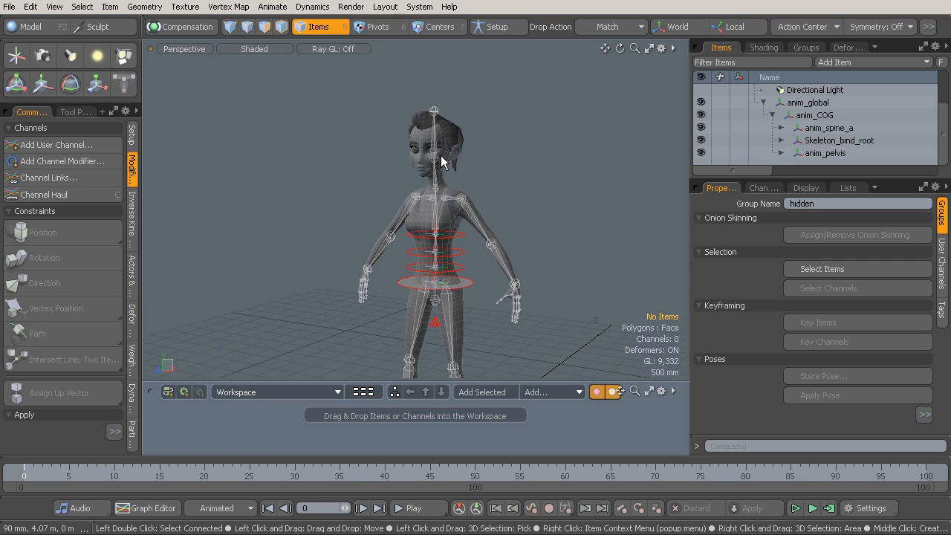